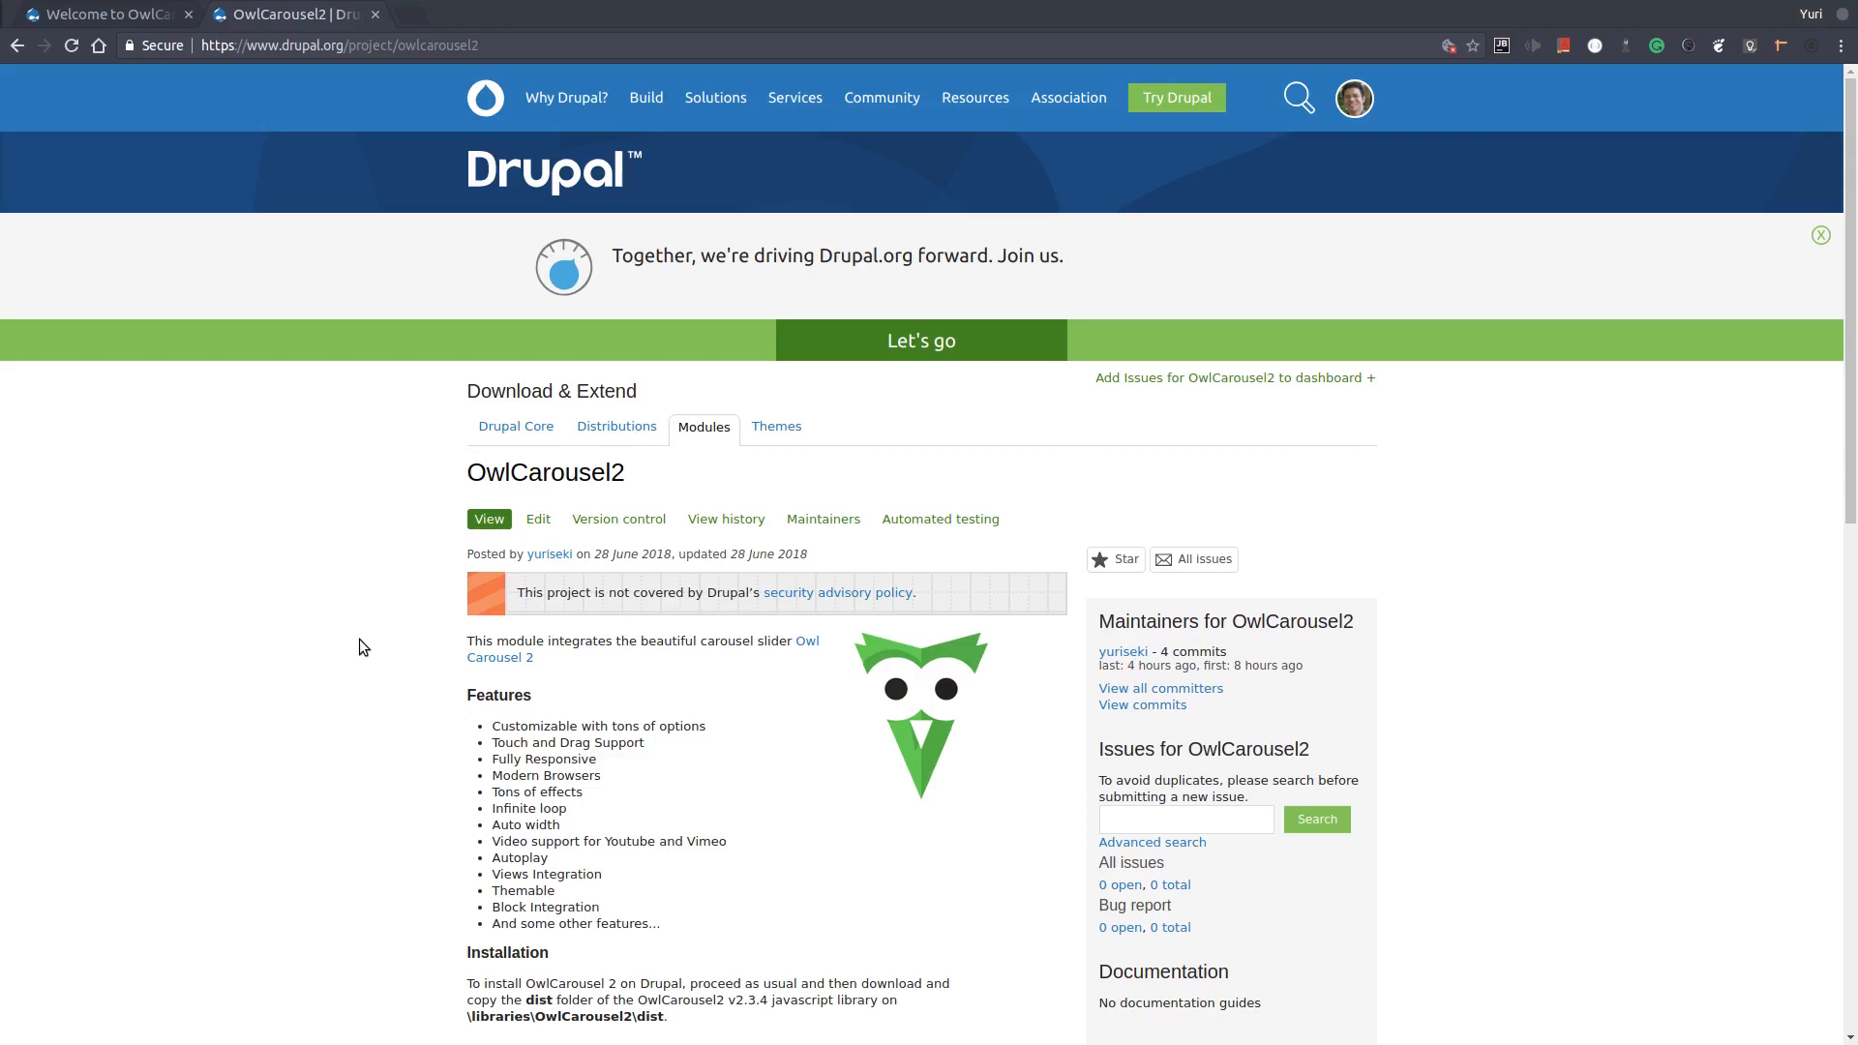
View the Owl Carousel 2 plugin homepage linked in the module description, and return to the Drupal project page
middle_click(522, 664)
left_click(476, 18)
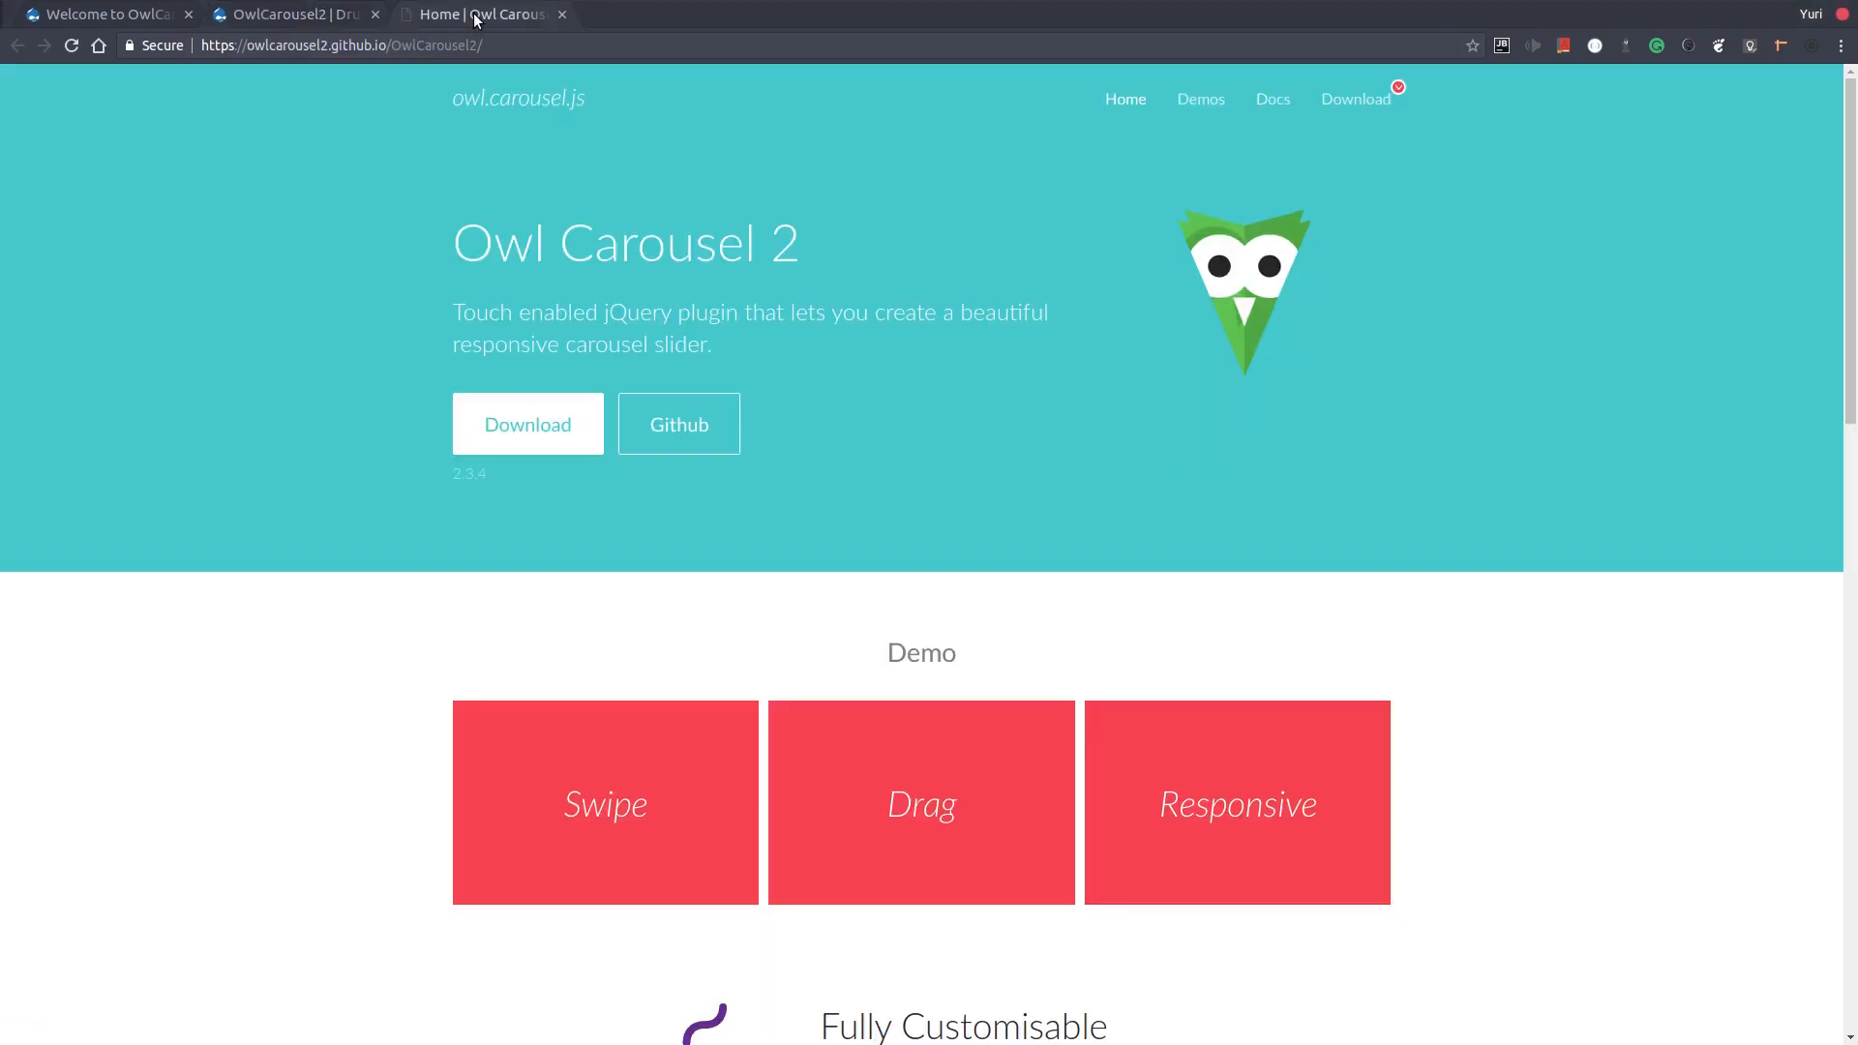
left_click(329, 15)
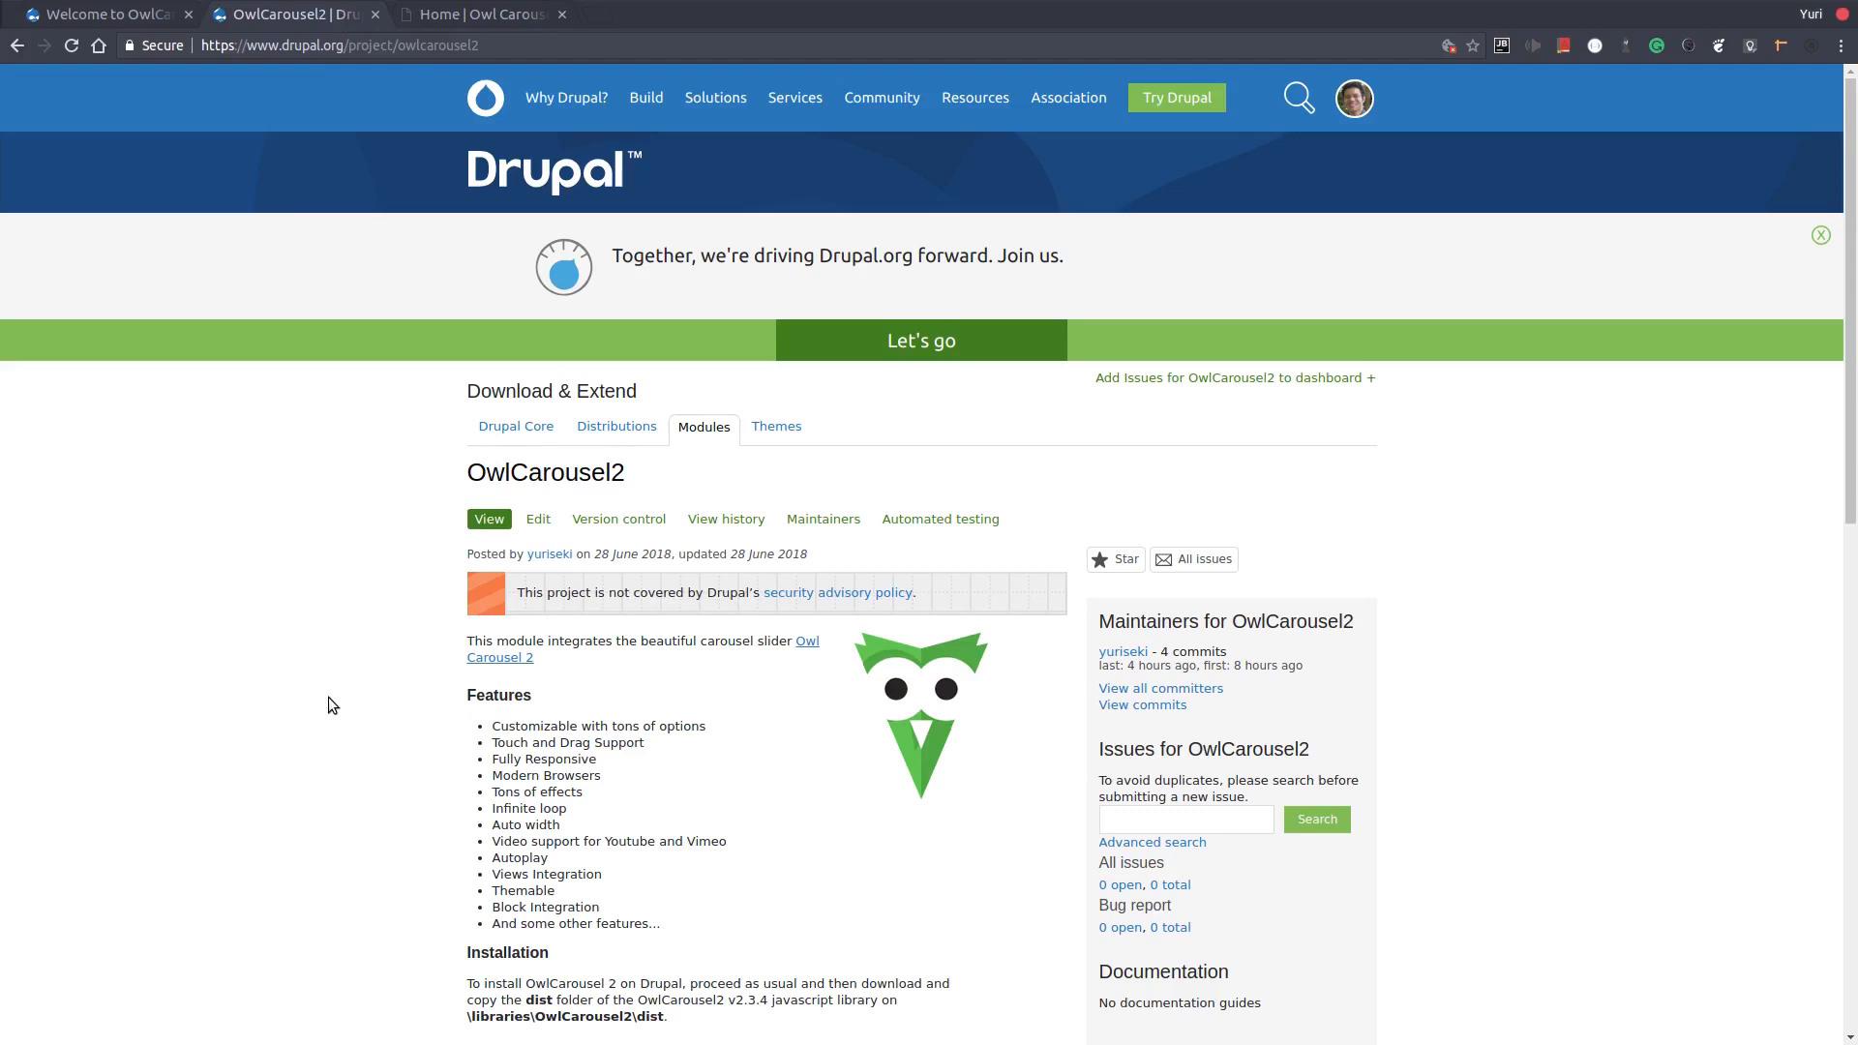
Open a terminal and install the module by running "composer require drupal/owlcarousel2"
key("ctrl+alt+t")
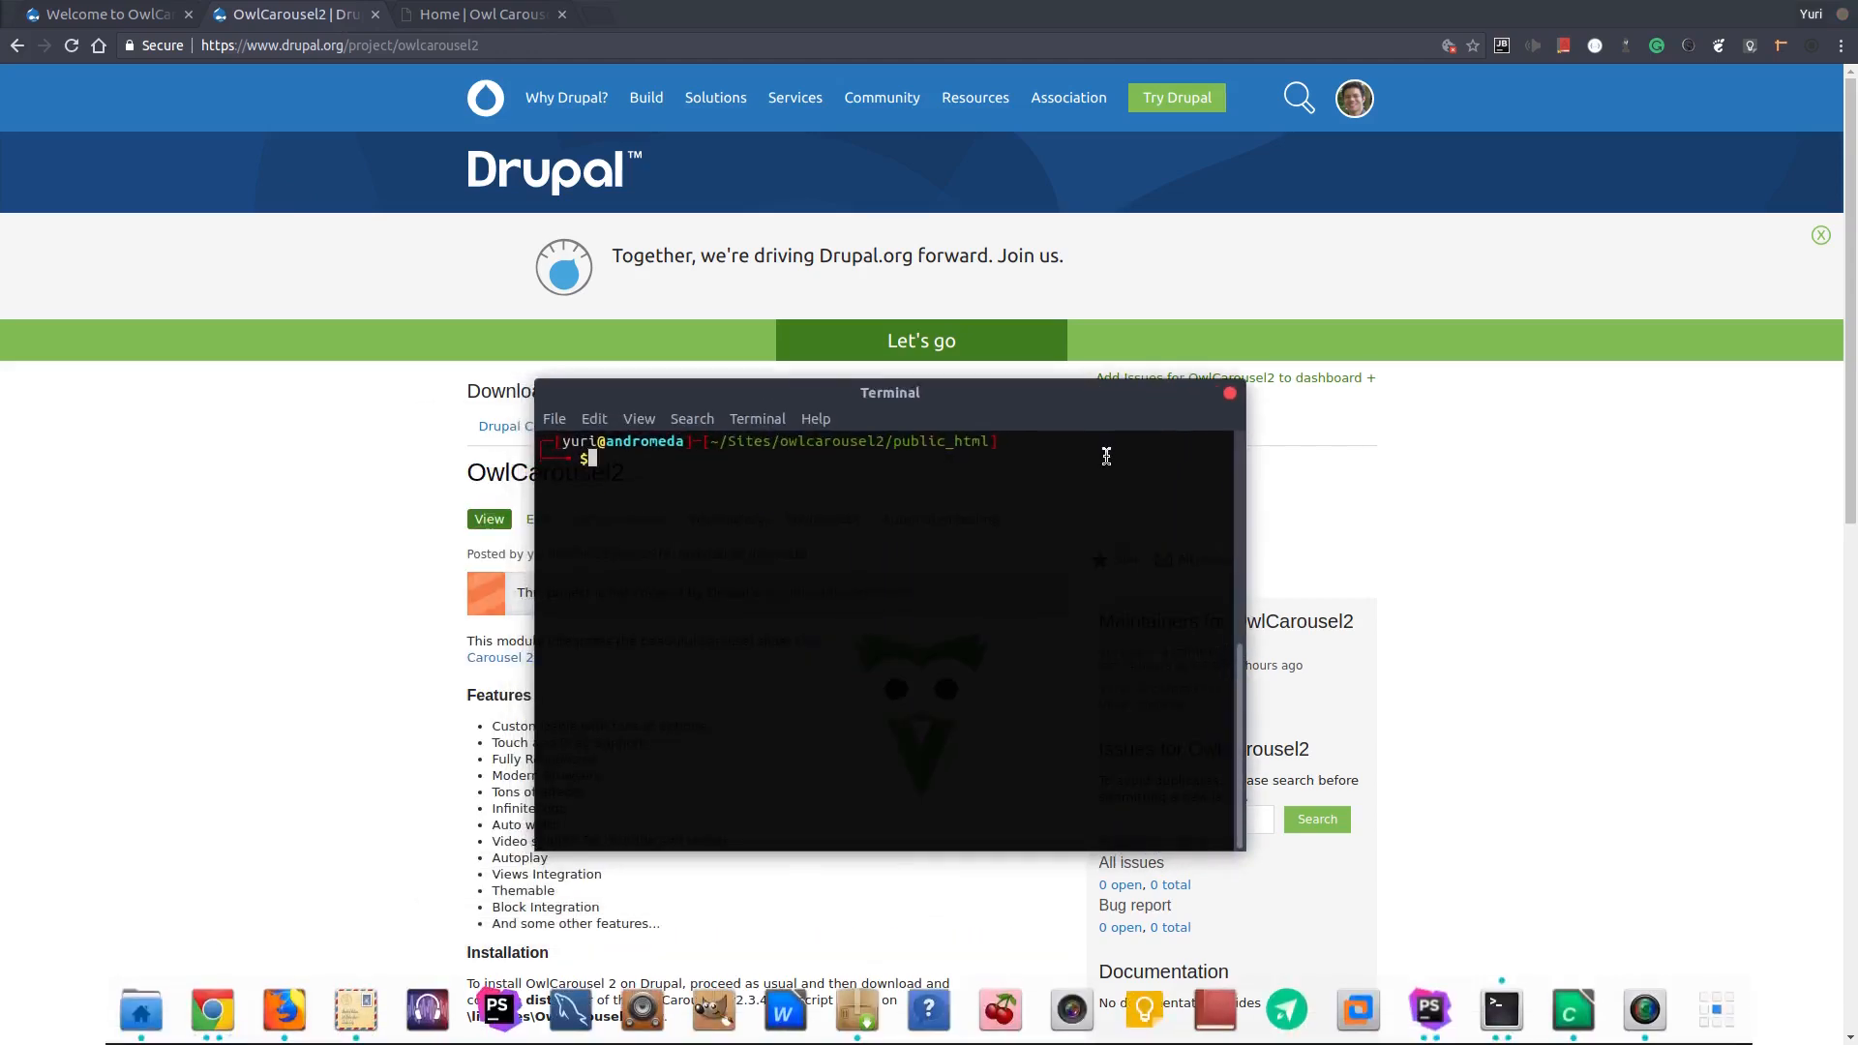
type("composer require drupal/")
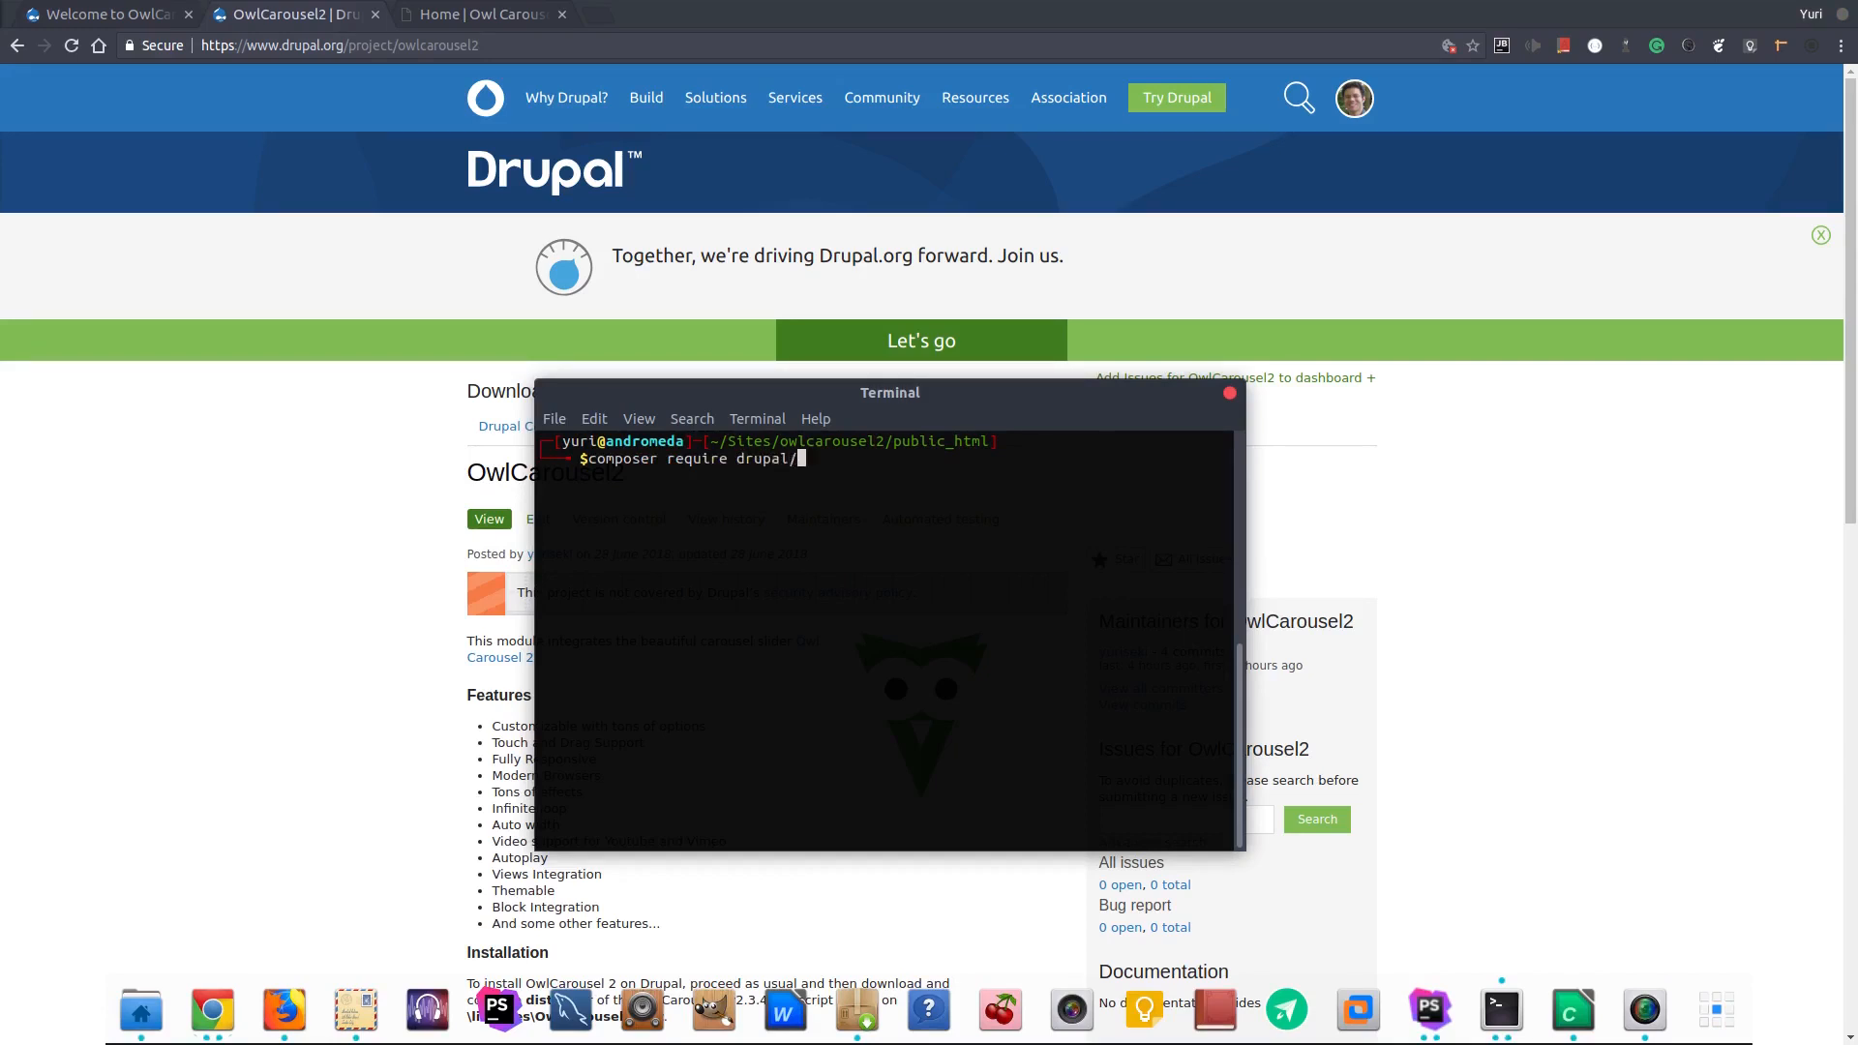
type("owlcarousel2")
key("Return")
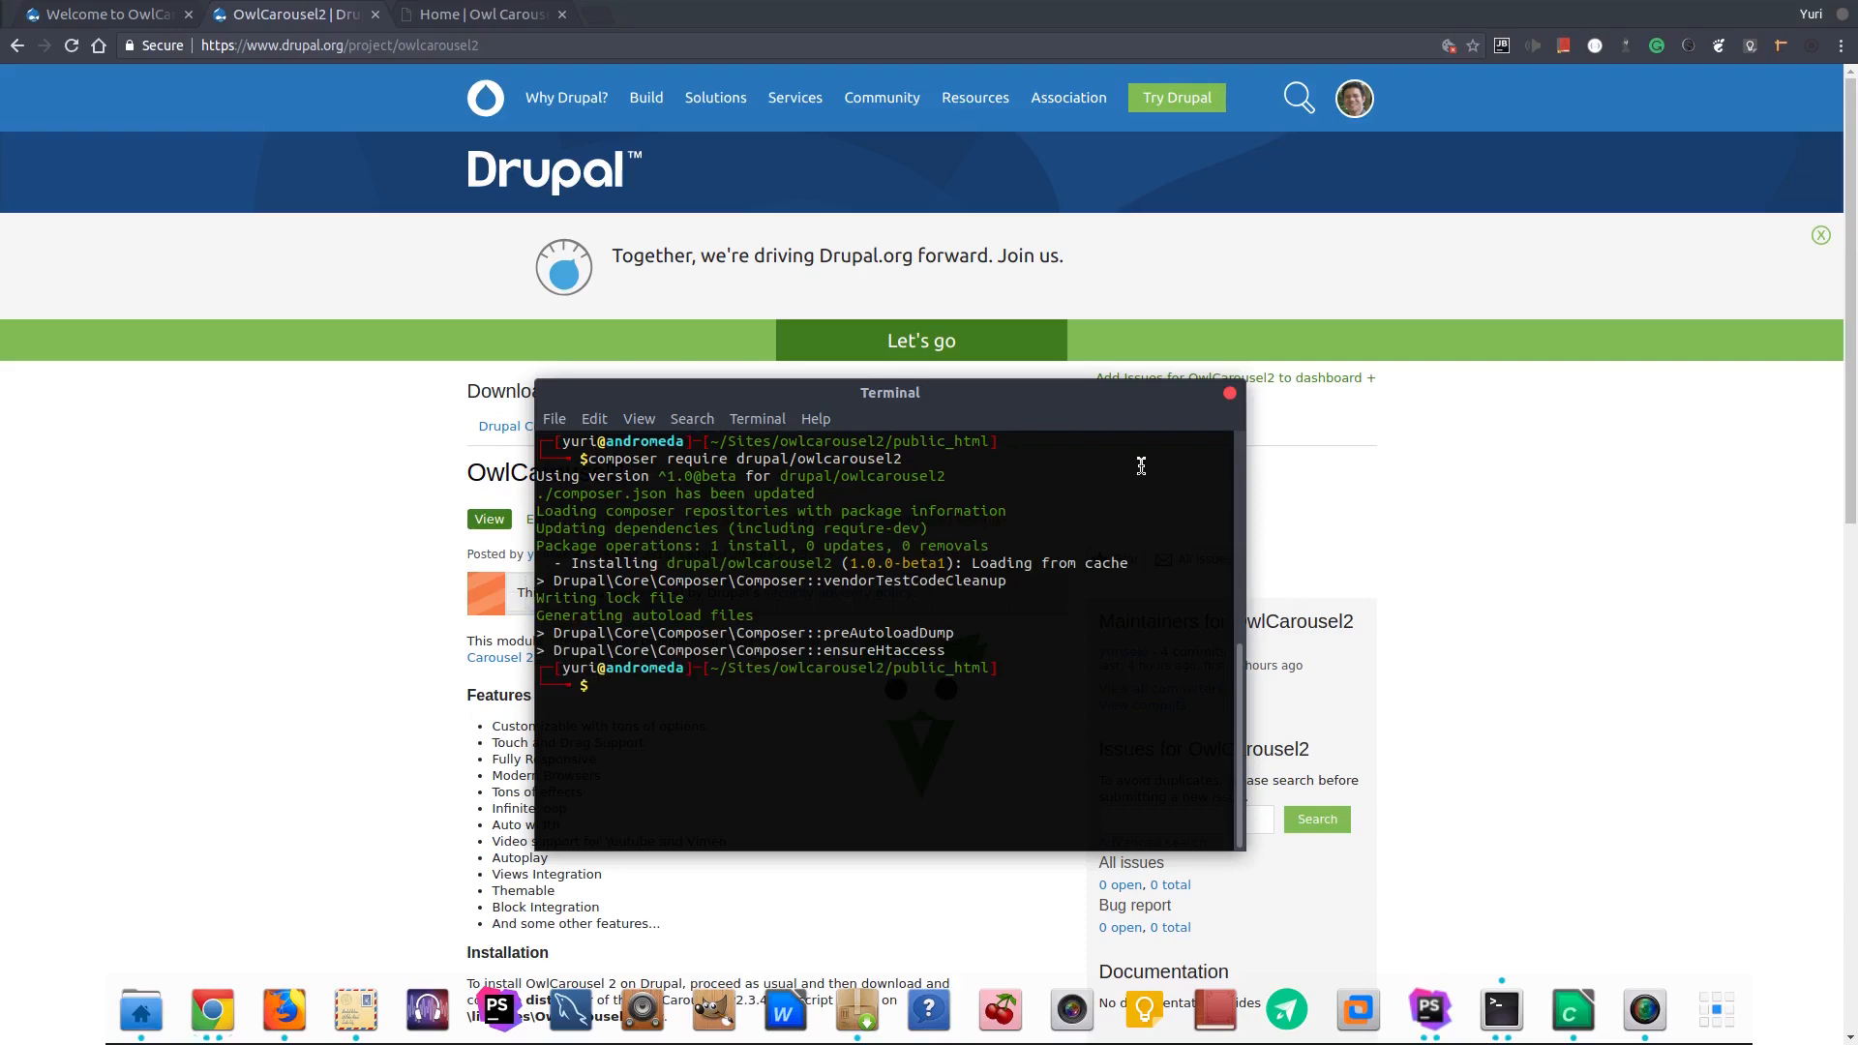
On the dev.owlcarousel2 site, filter the module list for "owl" and install the OwlCarousel2 module
left_click(108, 14)
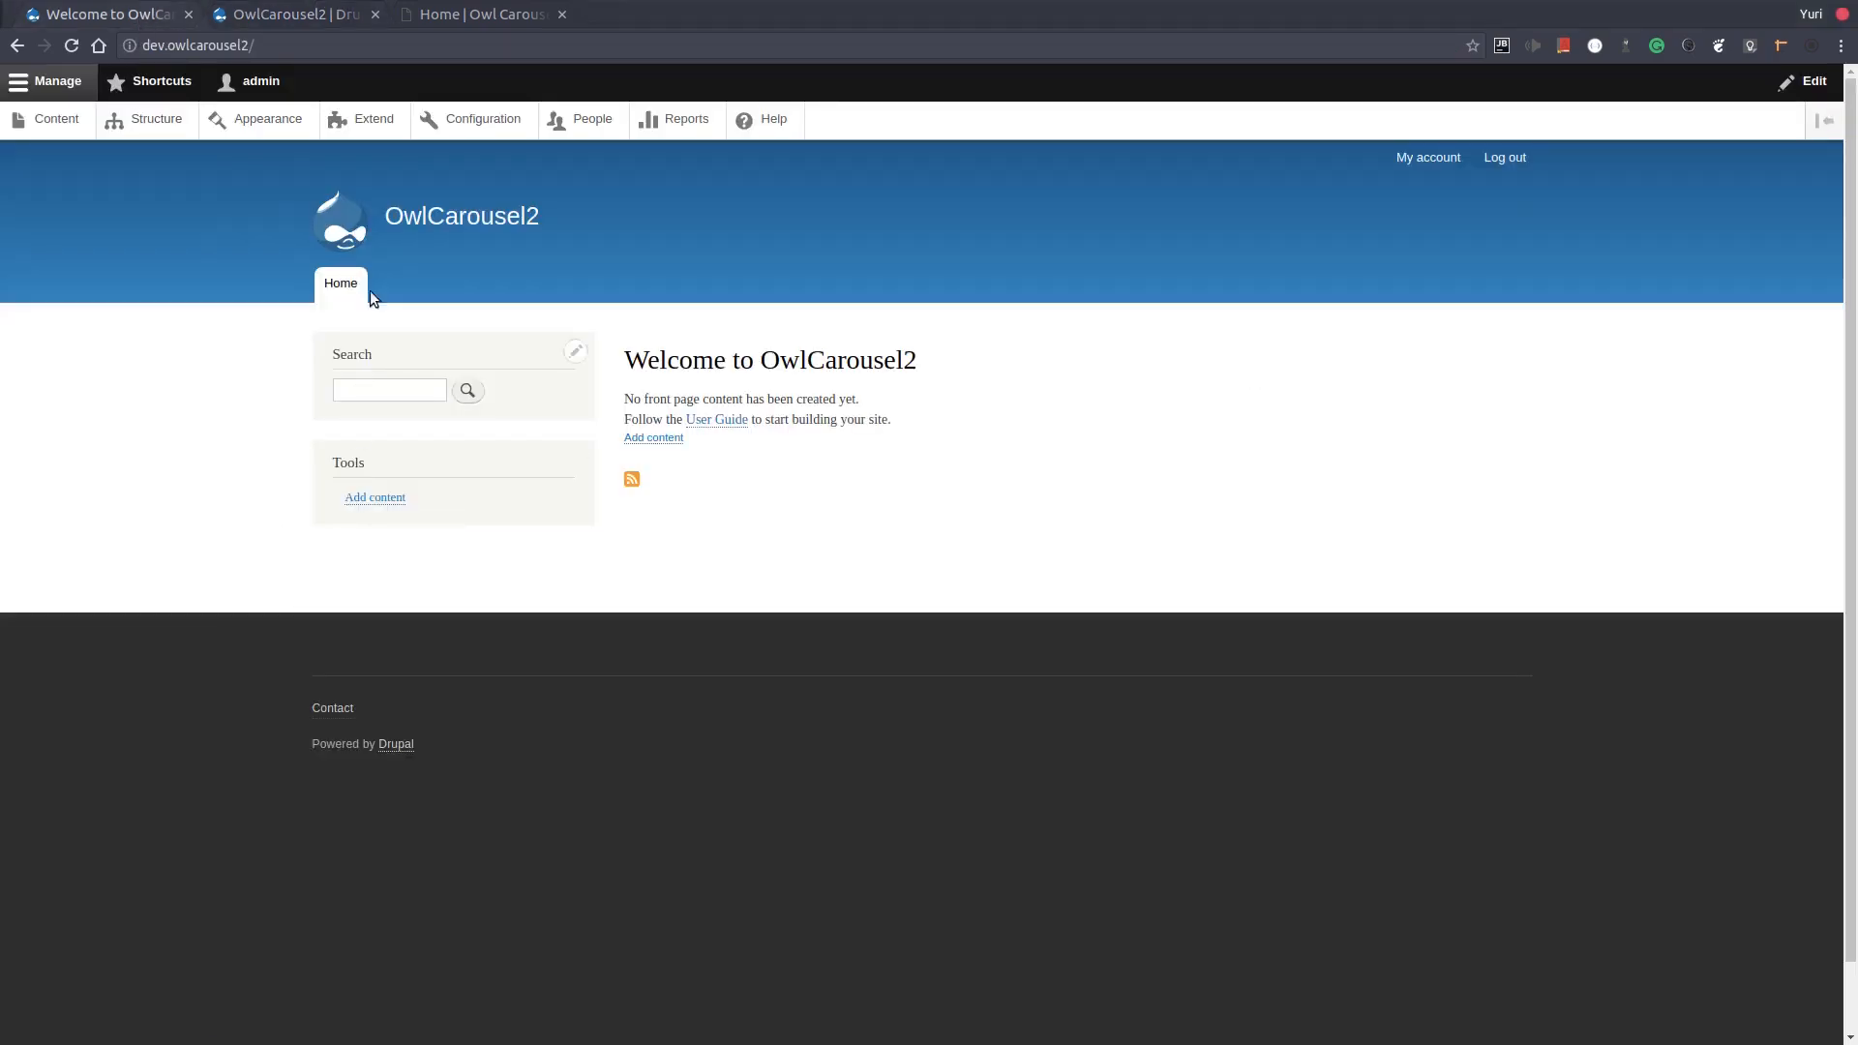
left_click(383, 122)
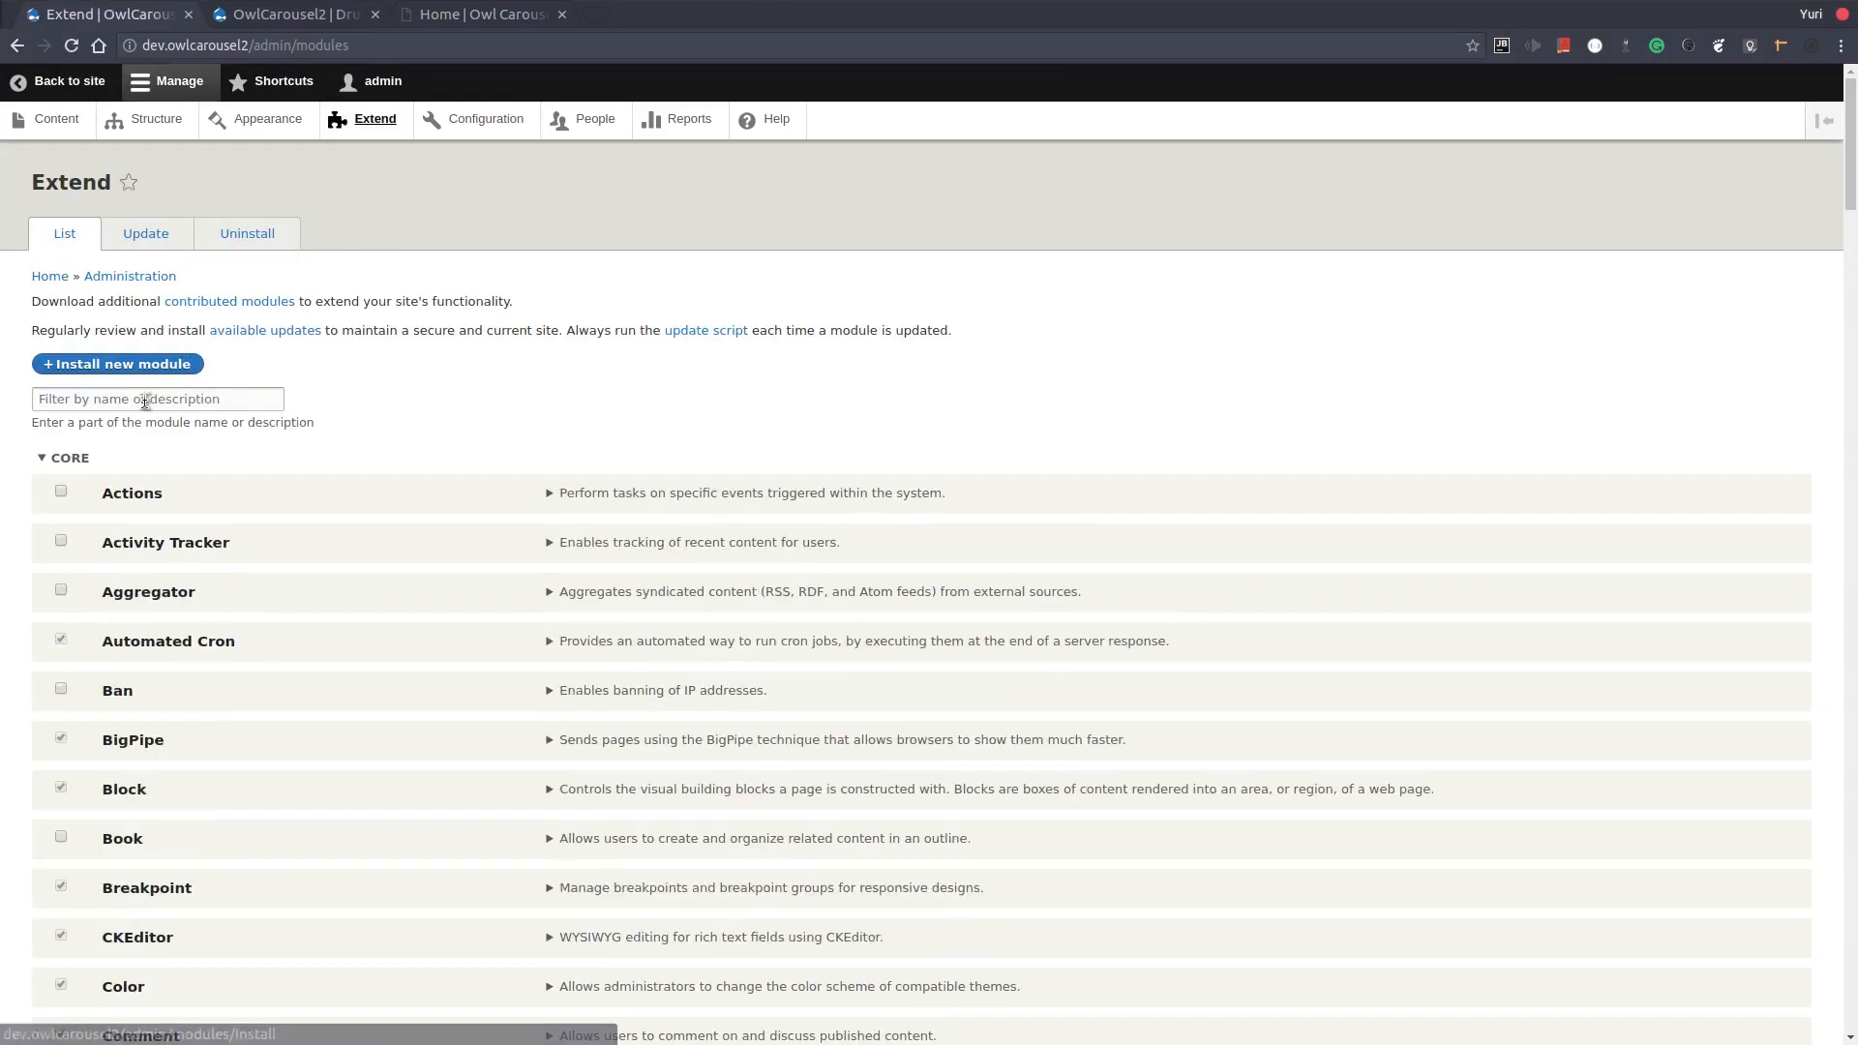
left_click(145, 401)
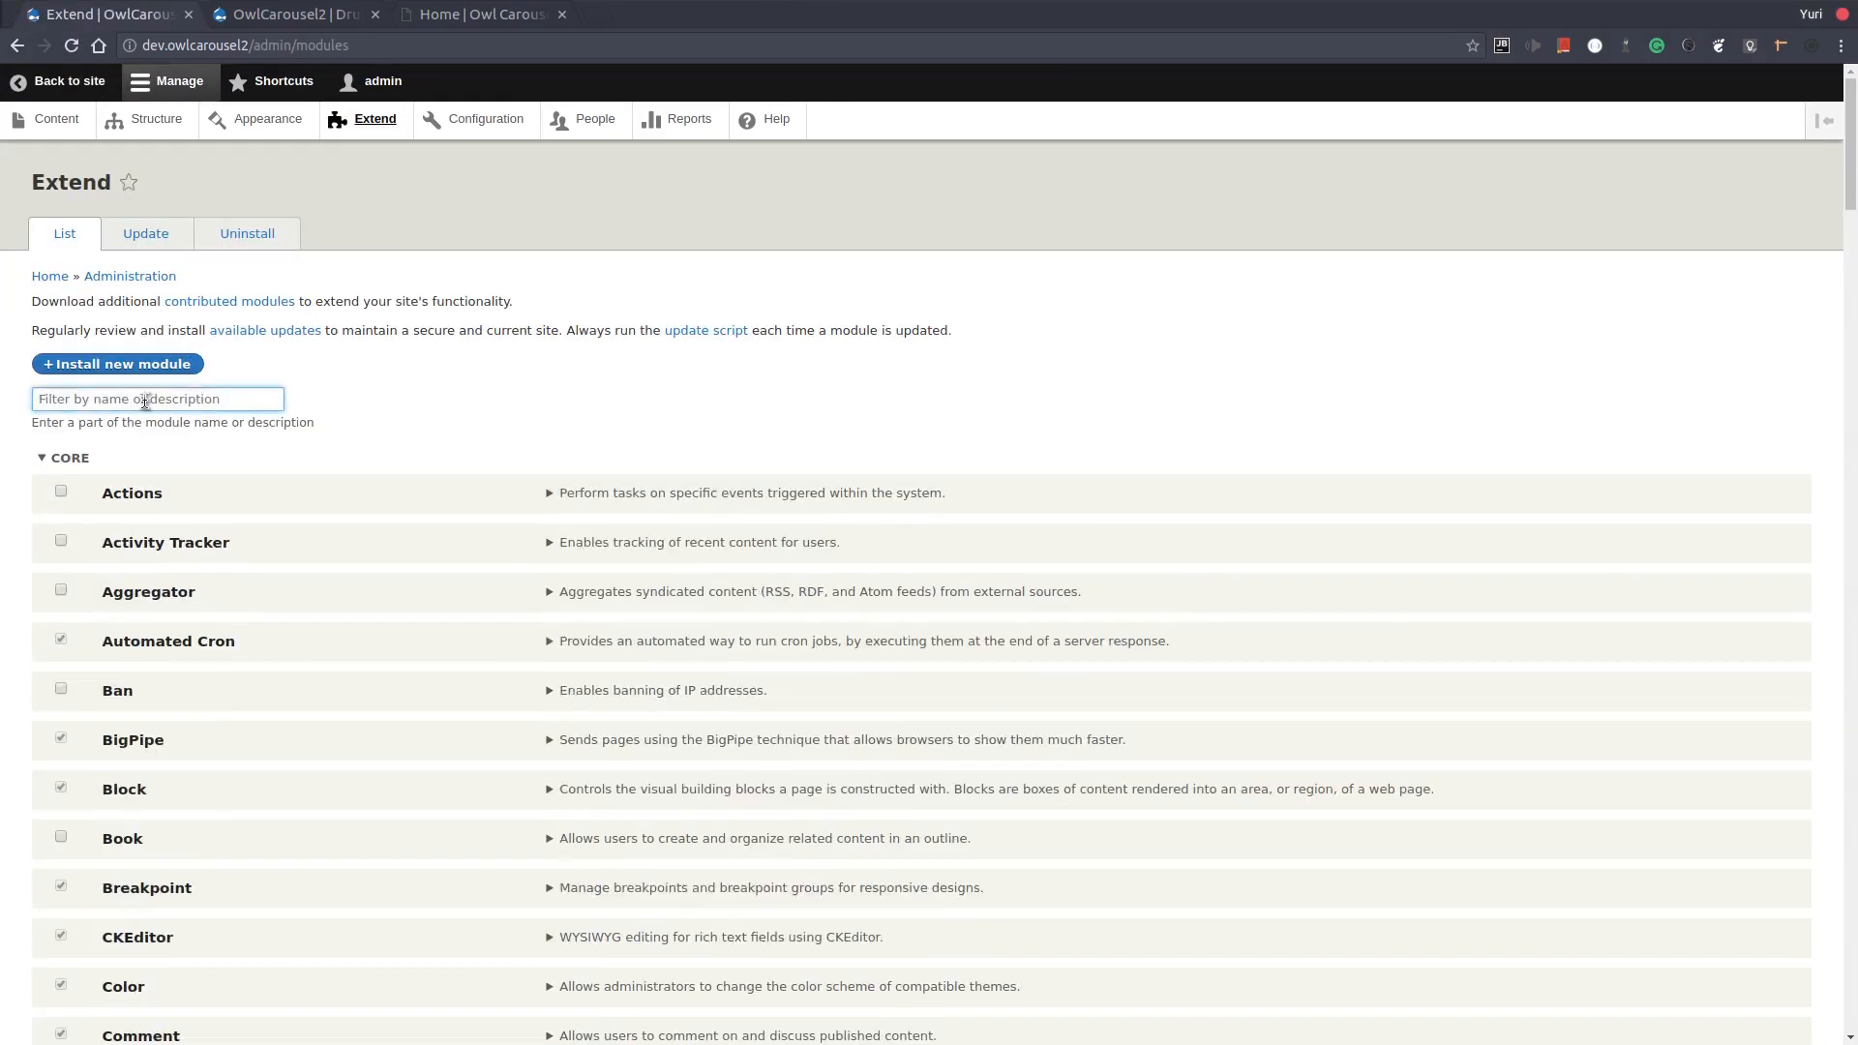
type("owl")
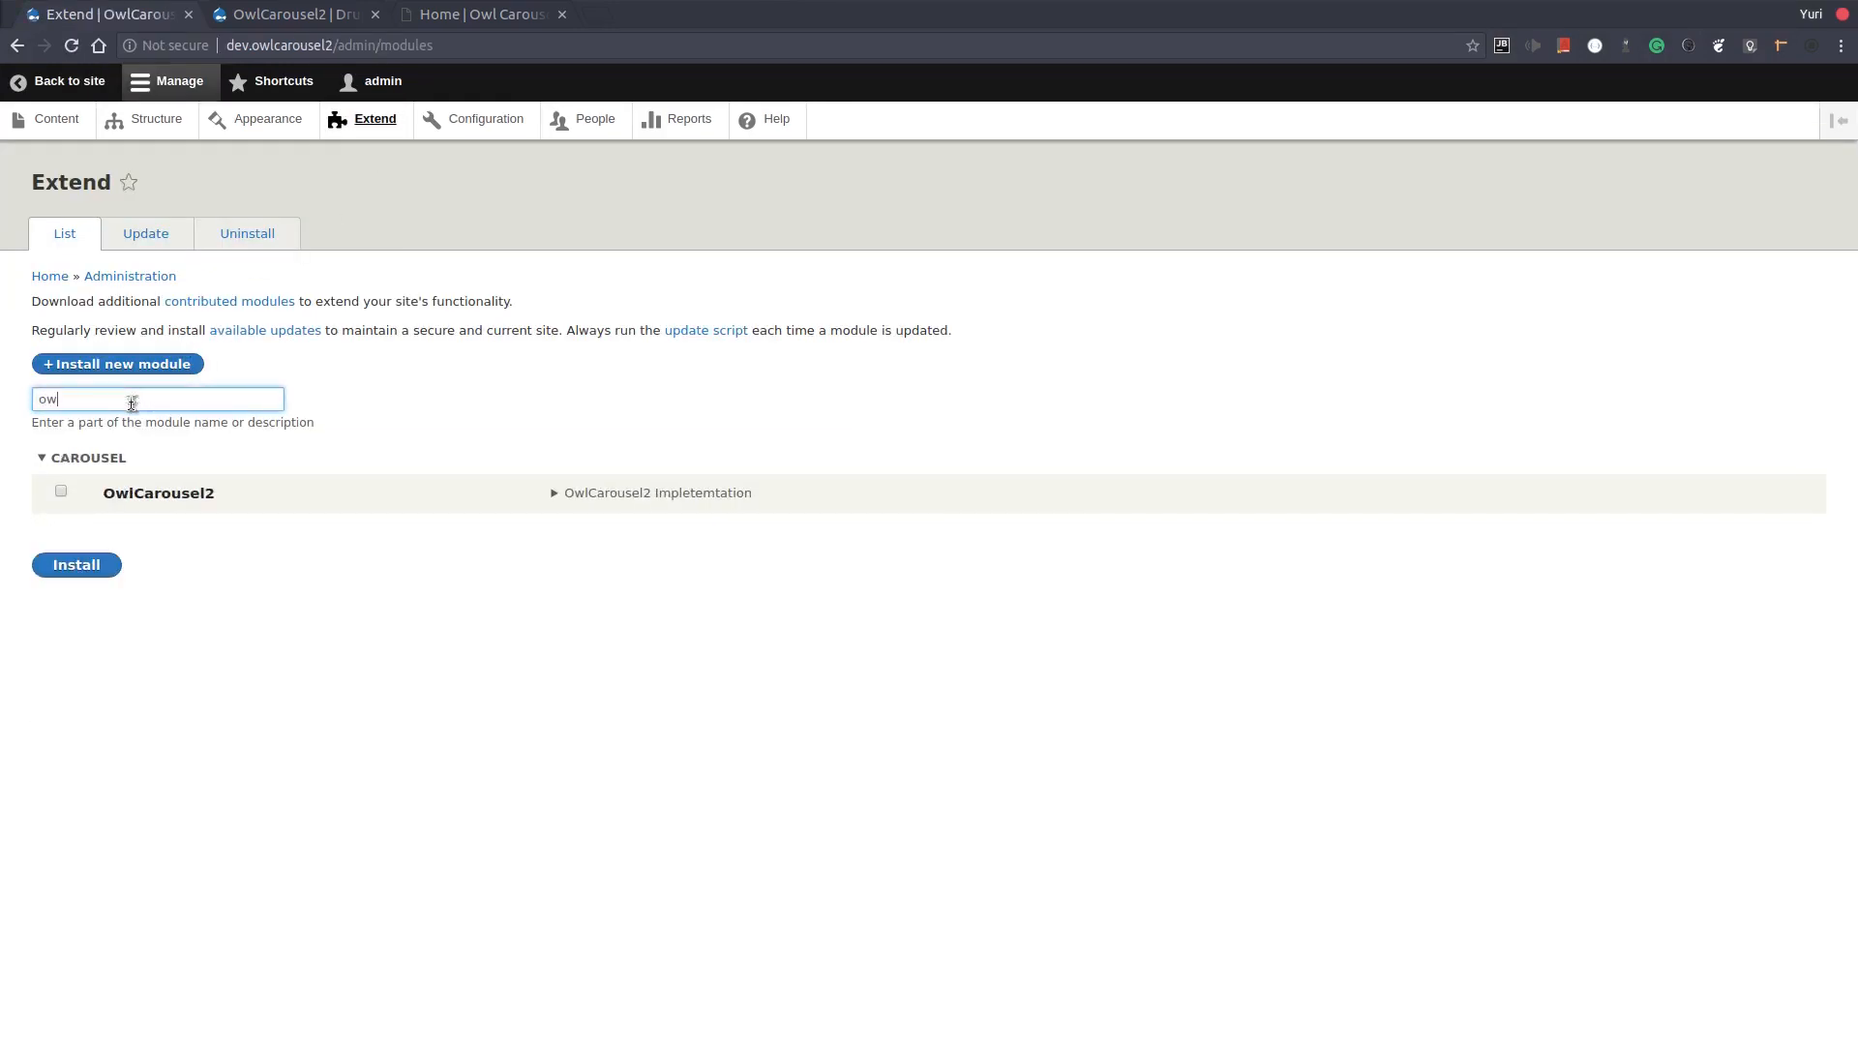
left_click(61, 492)
left_click(96, 570)
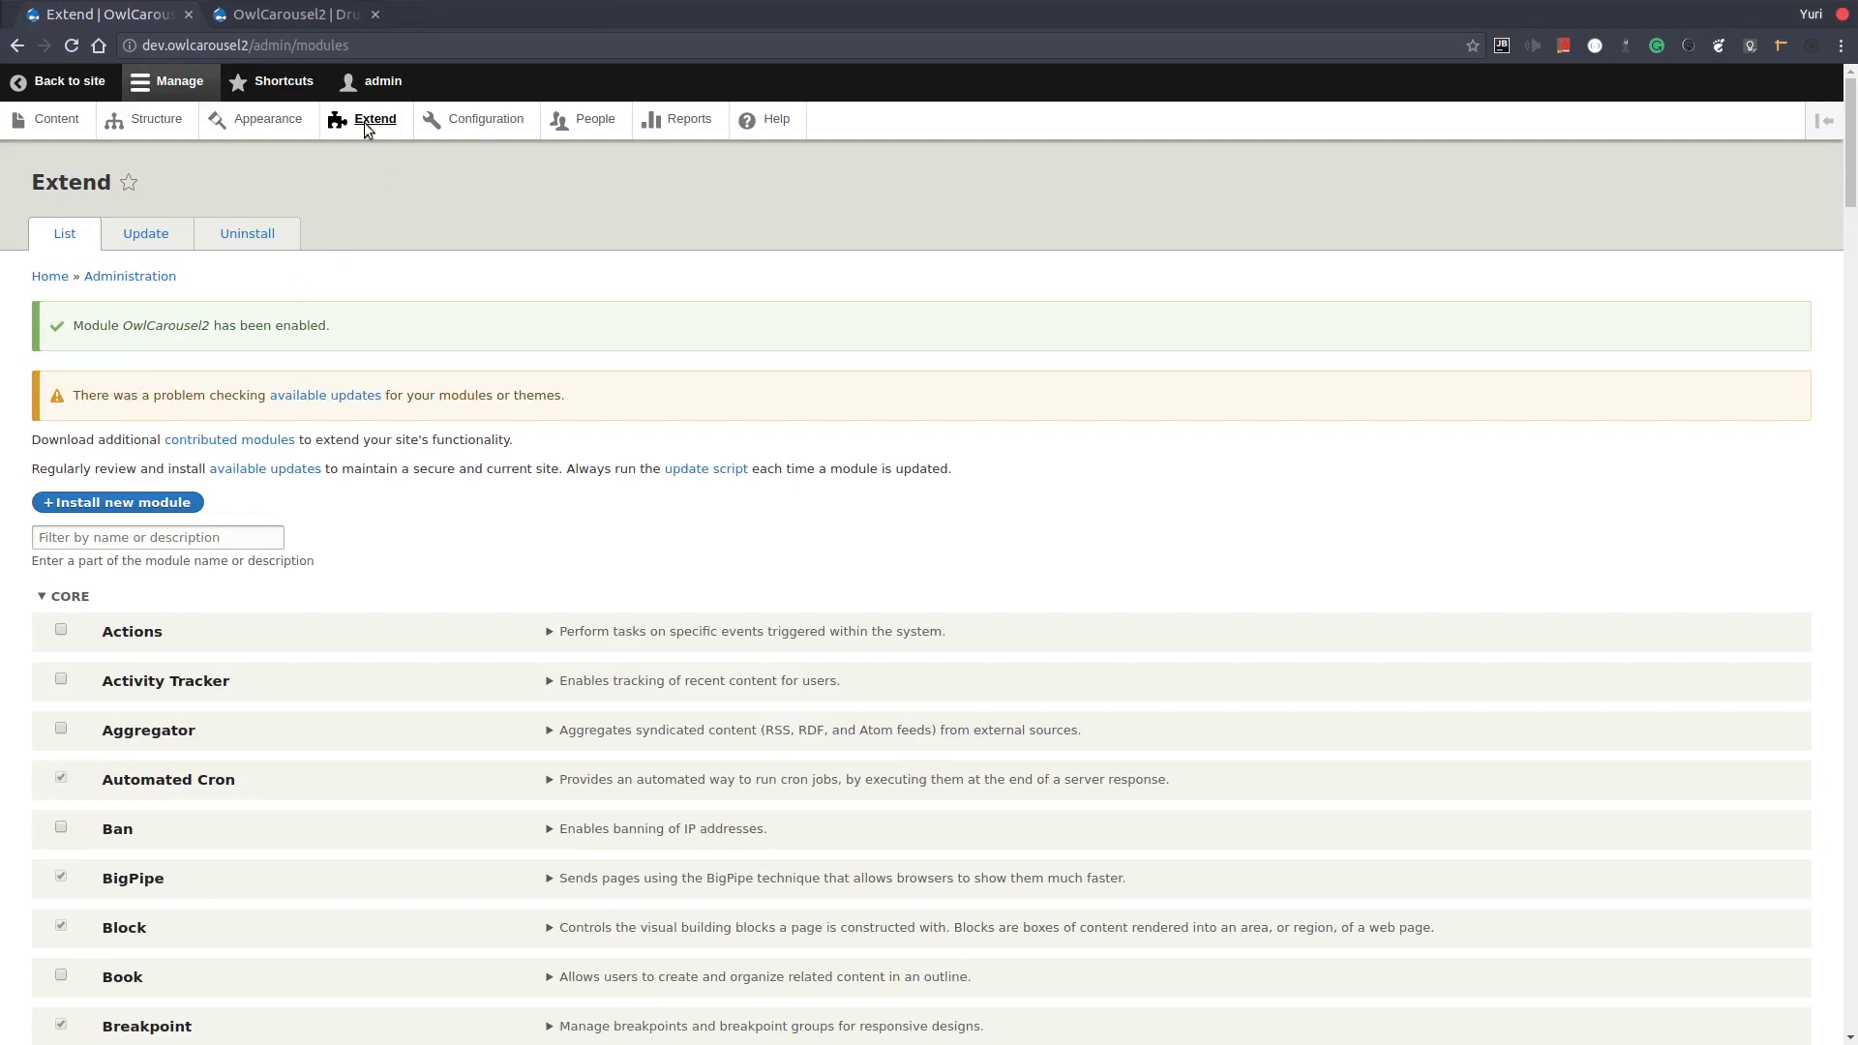
Copy the folder name "libraries" from the module's installation instructions and create a folder with that name in public_html in Files
left_click(288, 15)
scroll(230, 658, "down", 4)
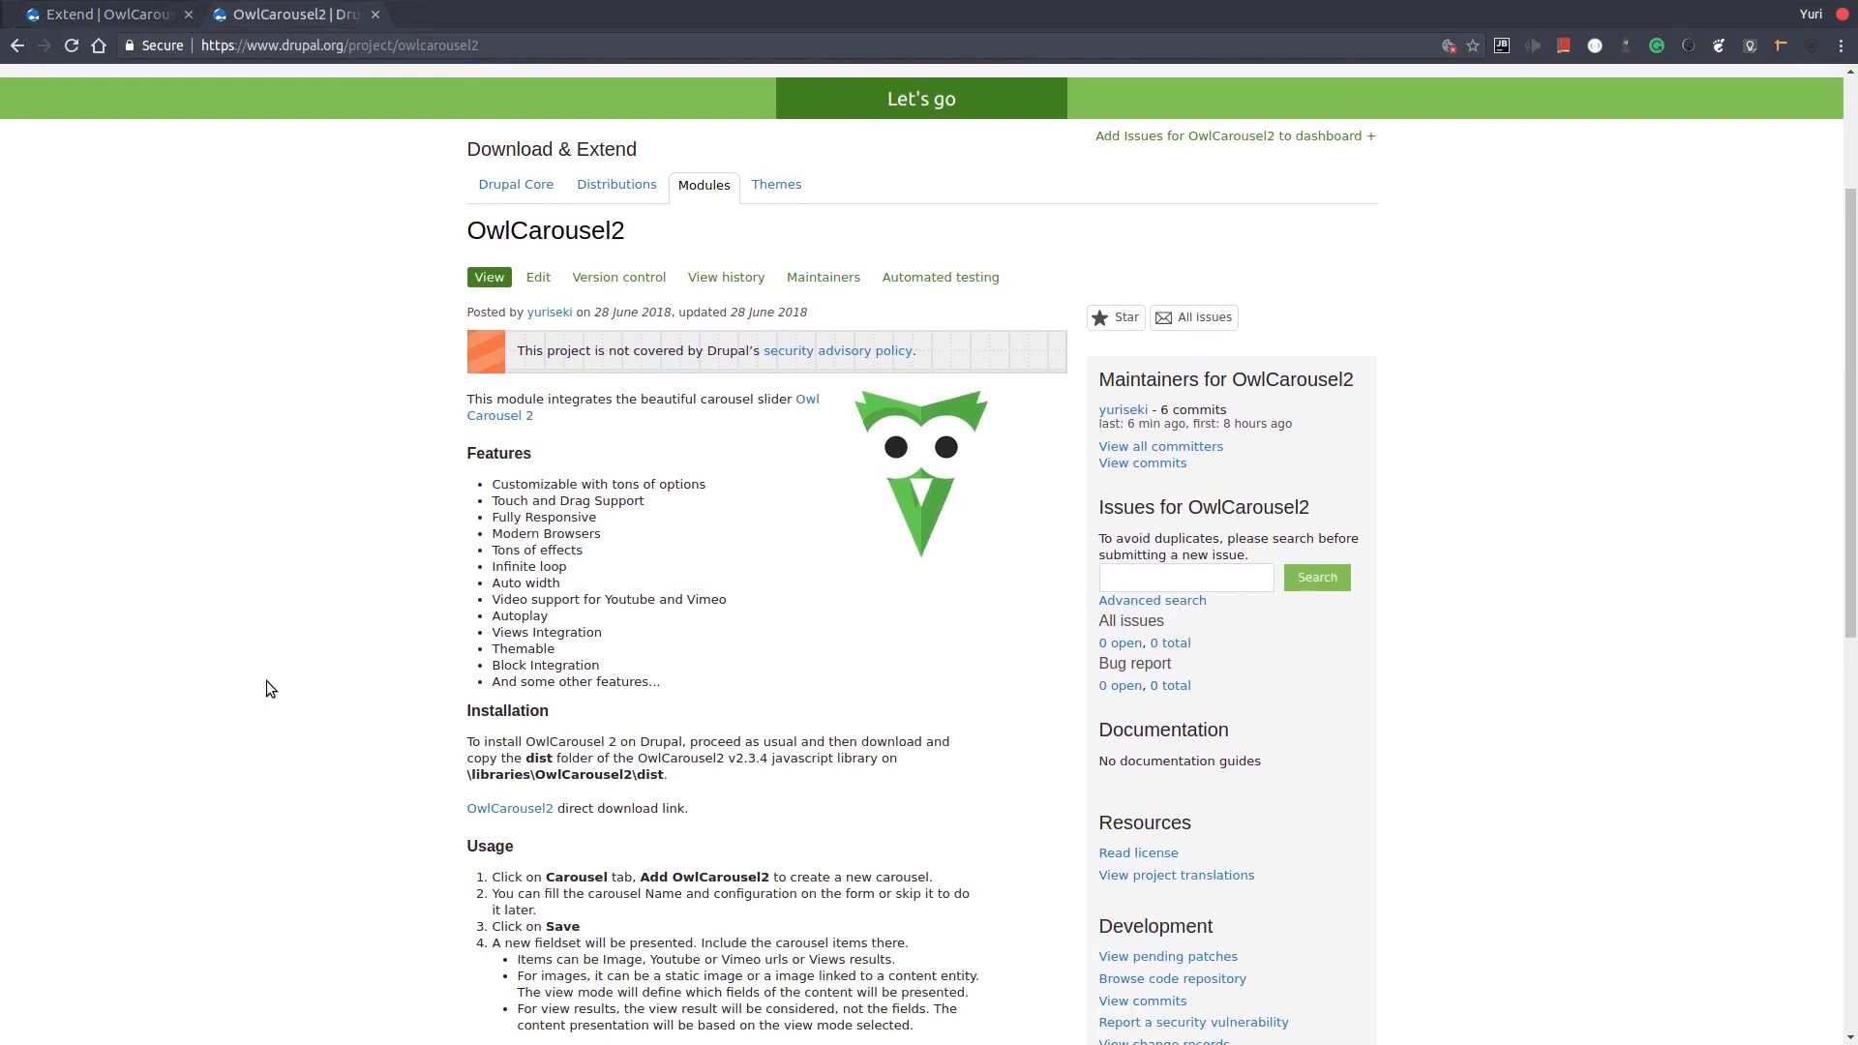
double_click(495, 774)
key("ctrl+c")
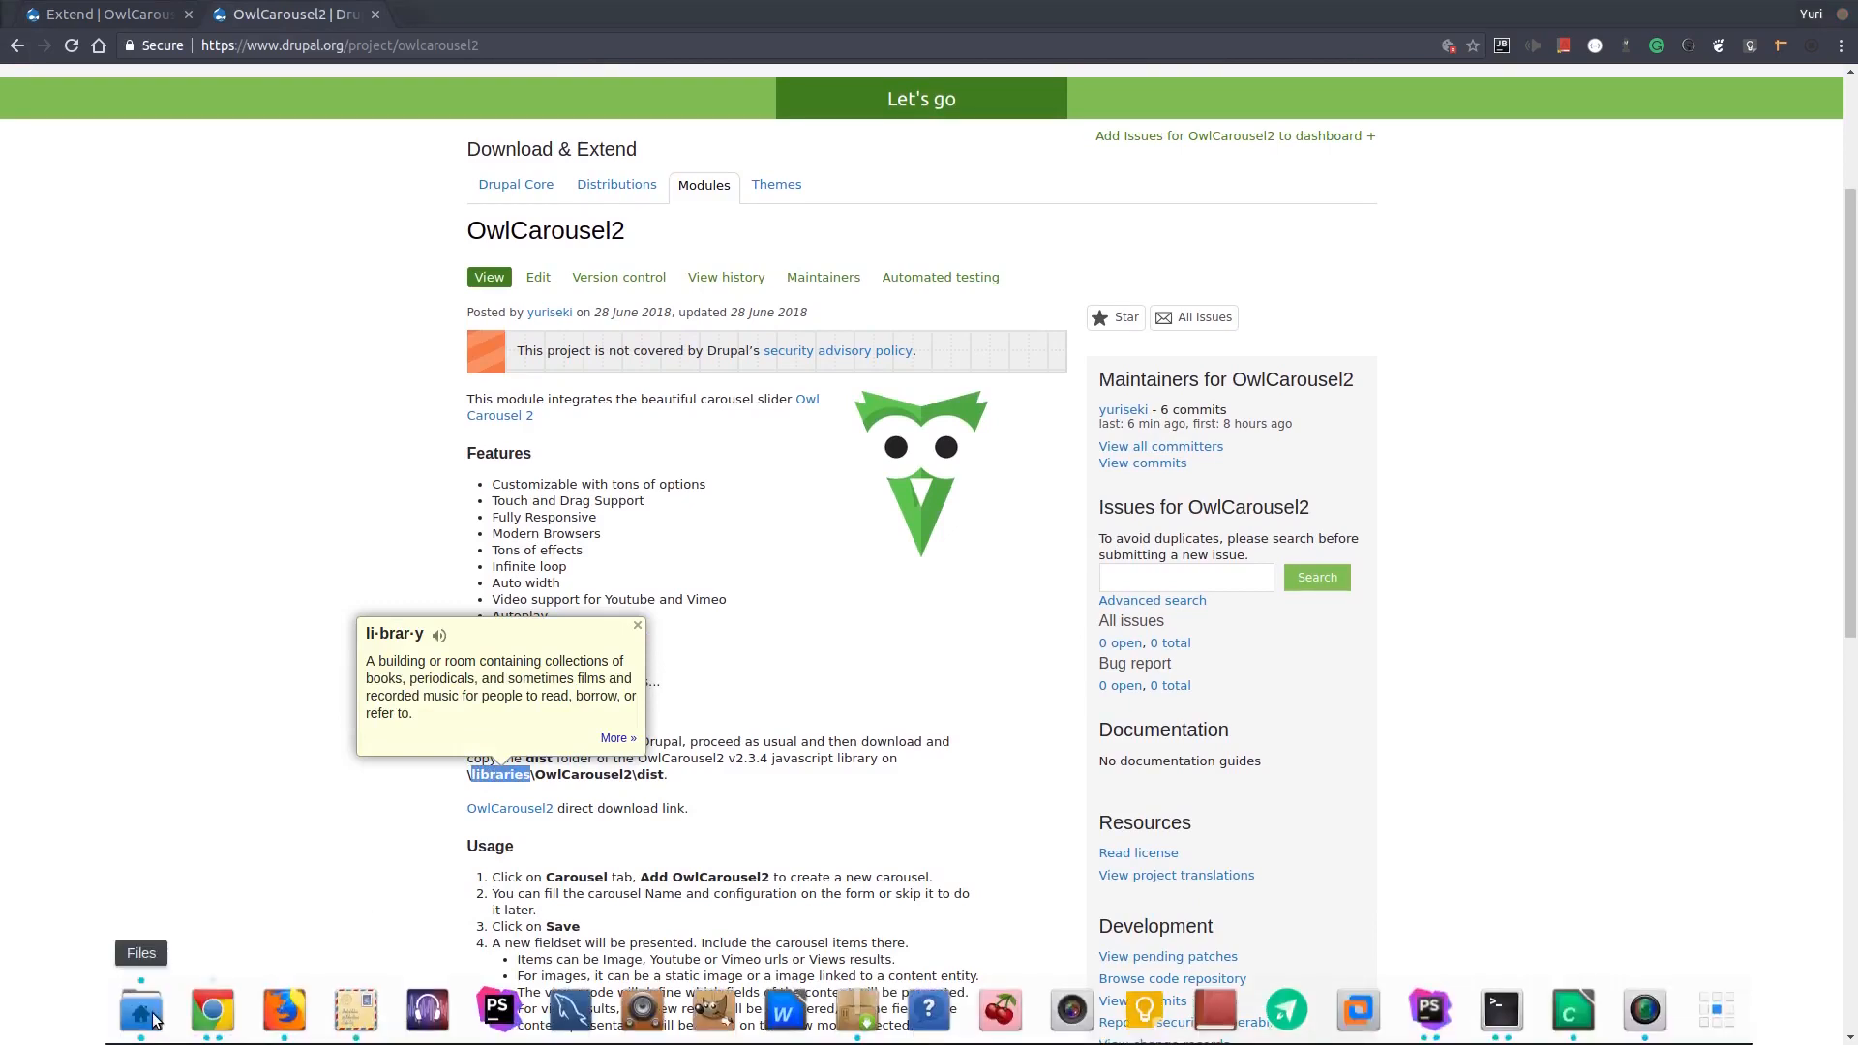
left_click(164, 1022)
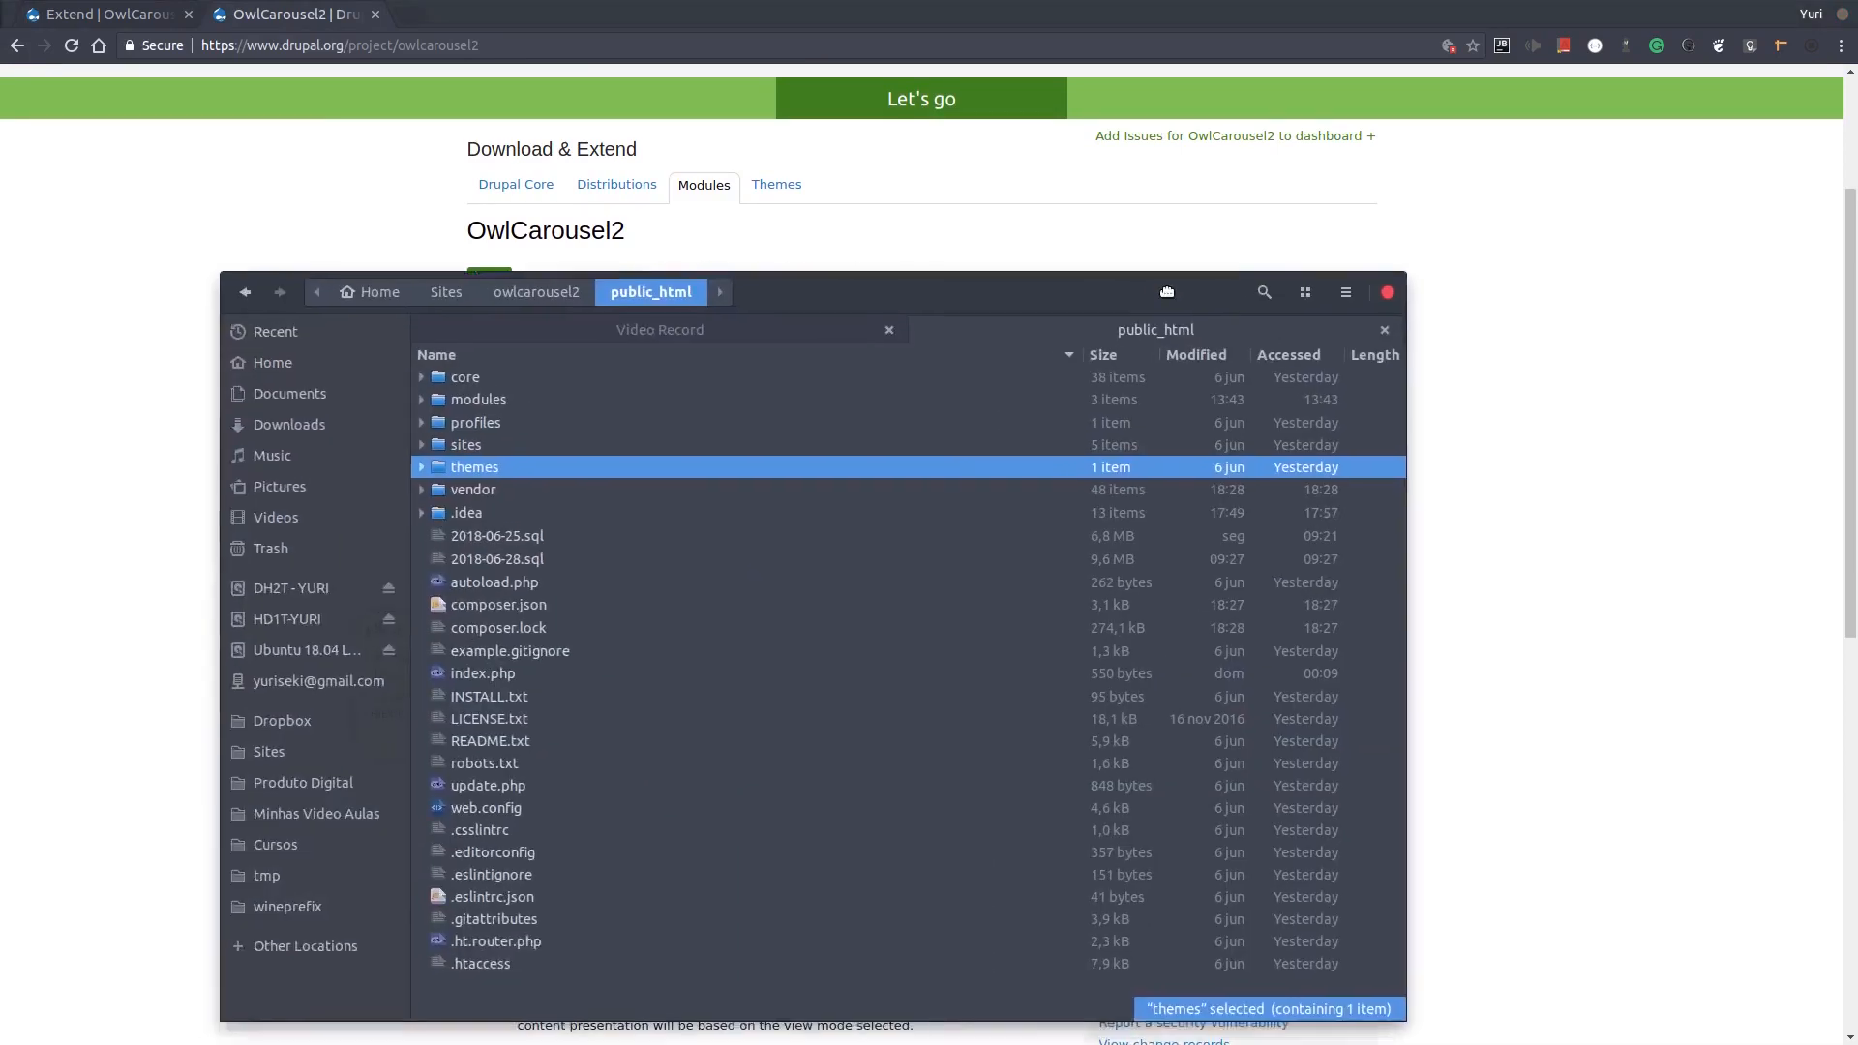
left_click_drag(1166, 292, 1502, 286)
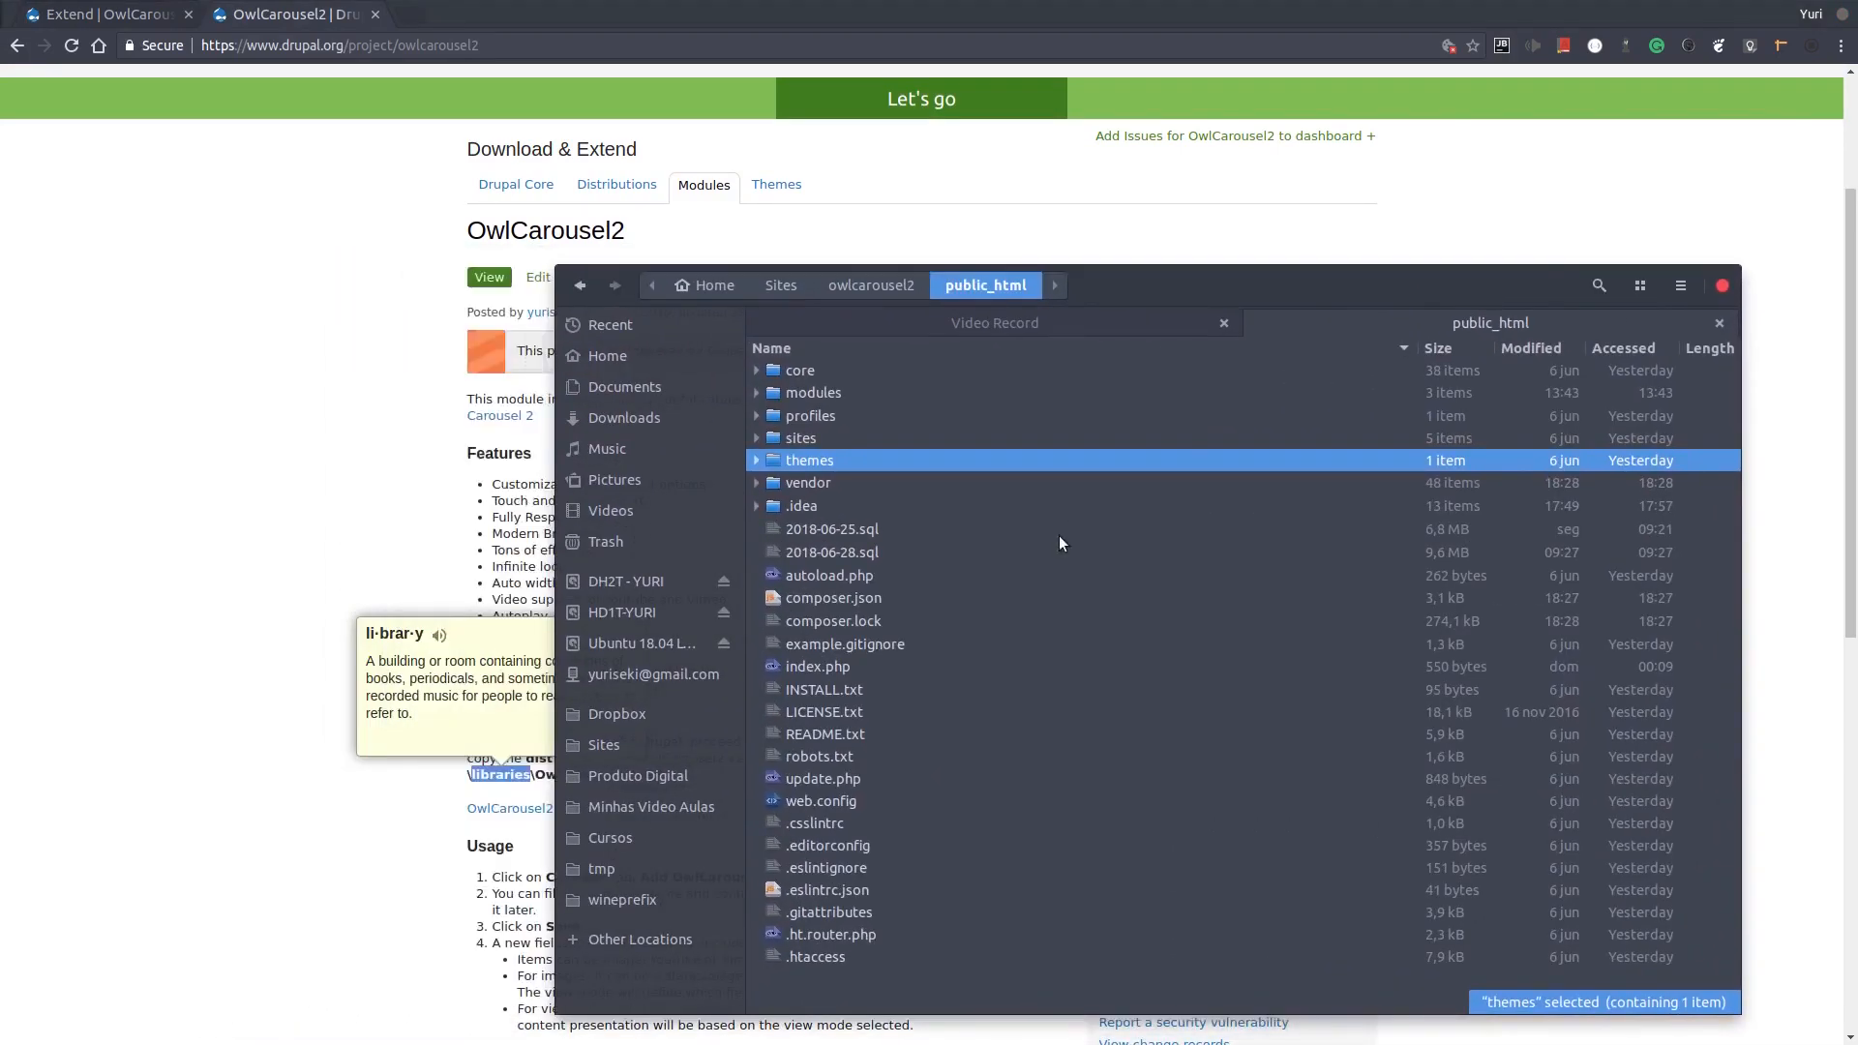
left_click(1248, 668)
key("ctrl+shift+n")
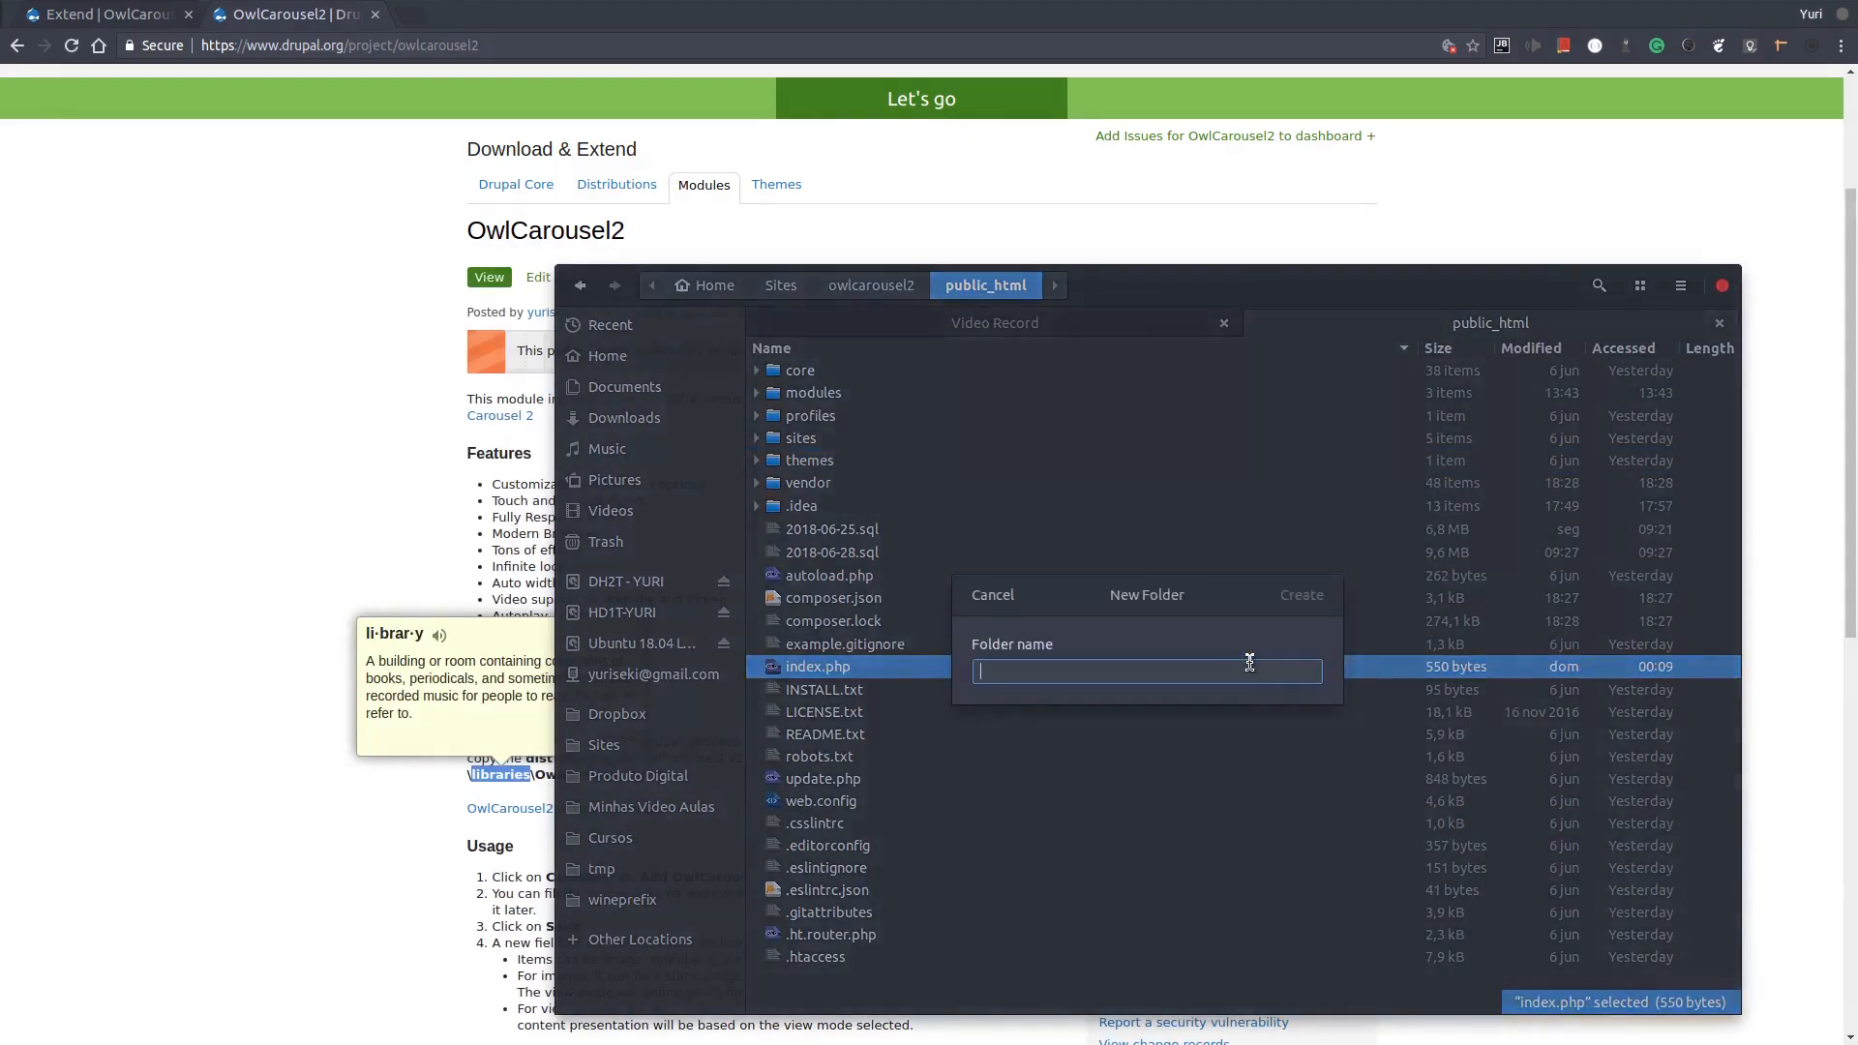
key("ctrl+v")
key("Return")
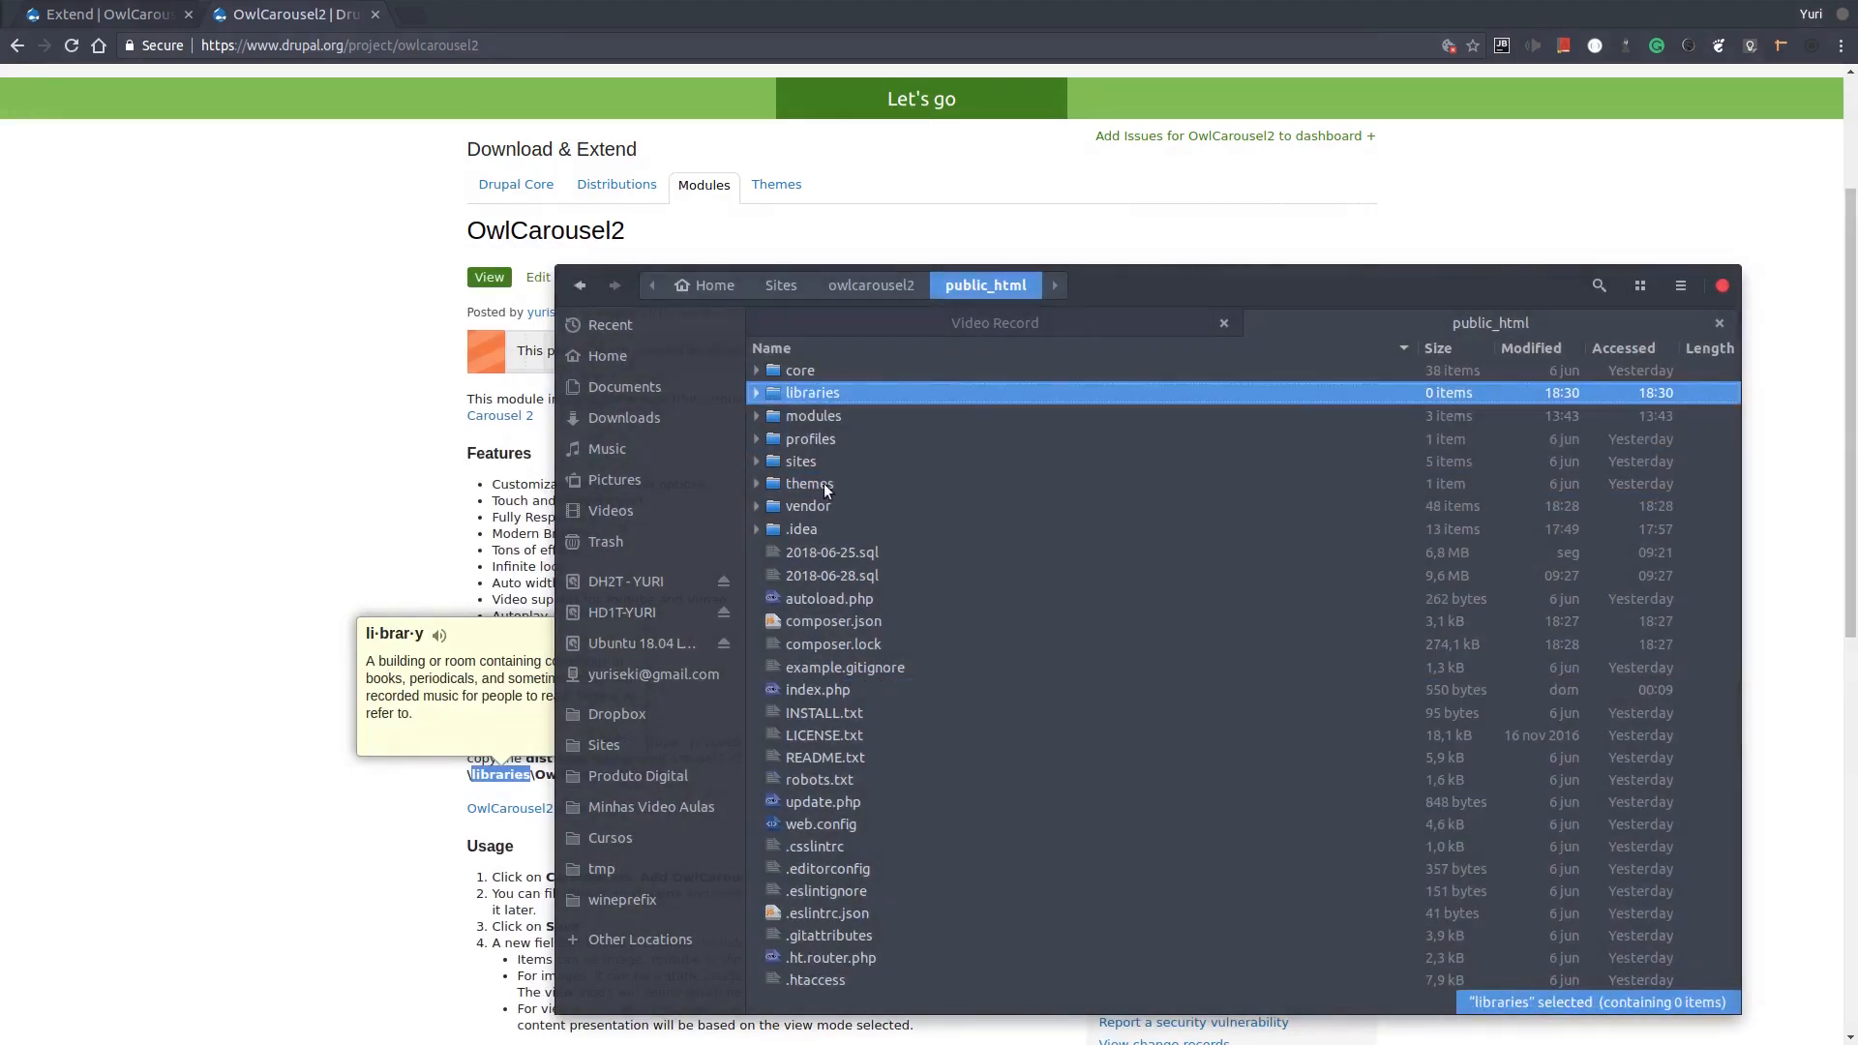
Inside the libraries folder, create a subfolder named "OwlCarousel2", copying the name from the installation instructions in the browser
double_click(855, 390)
left_click(301, 563)
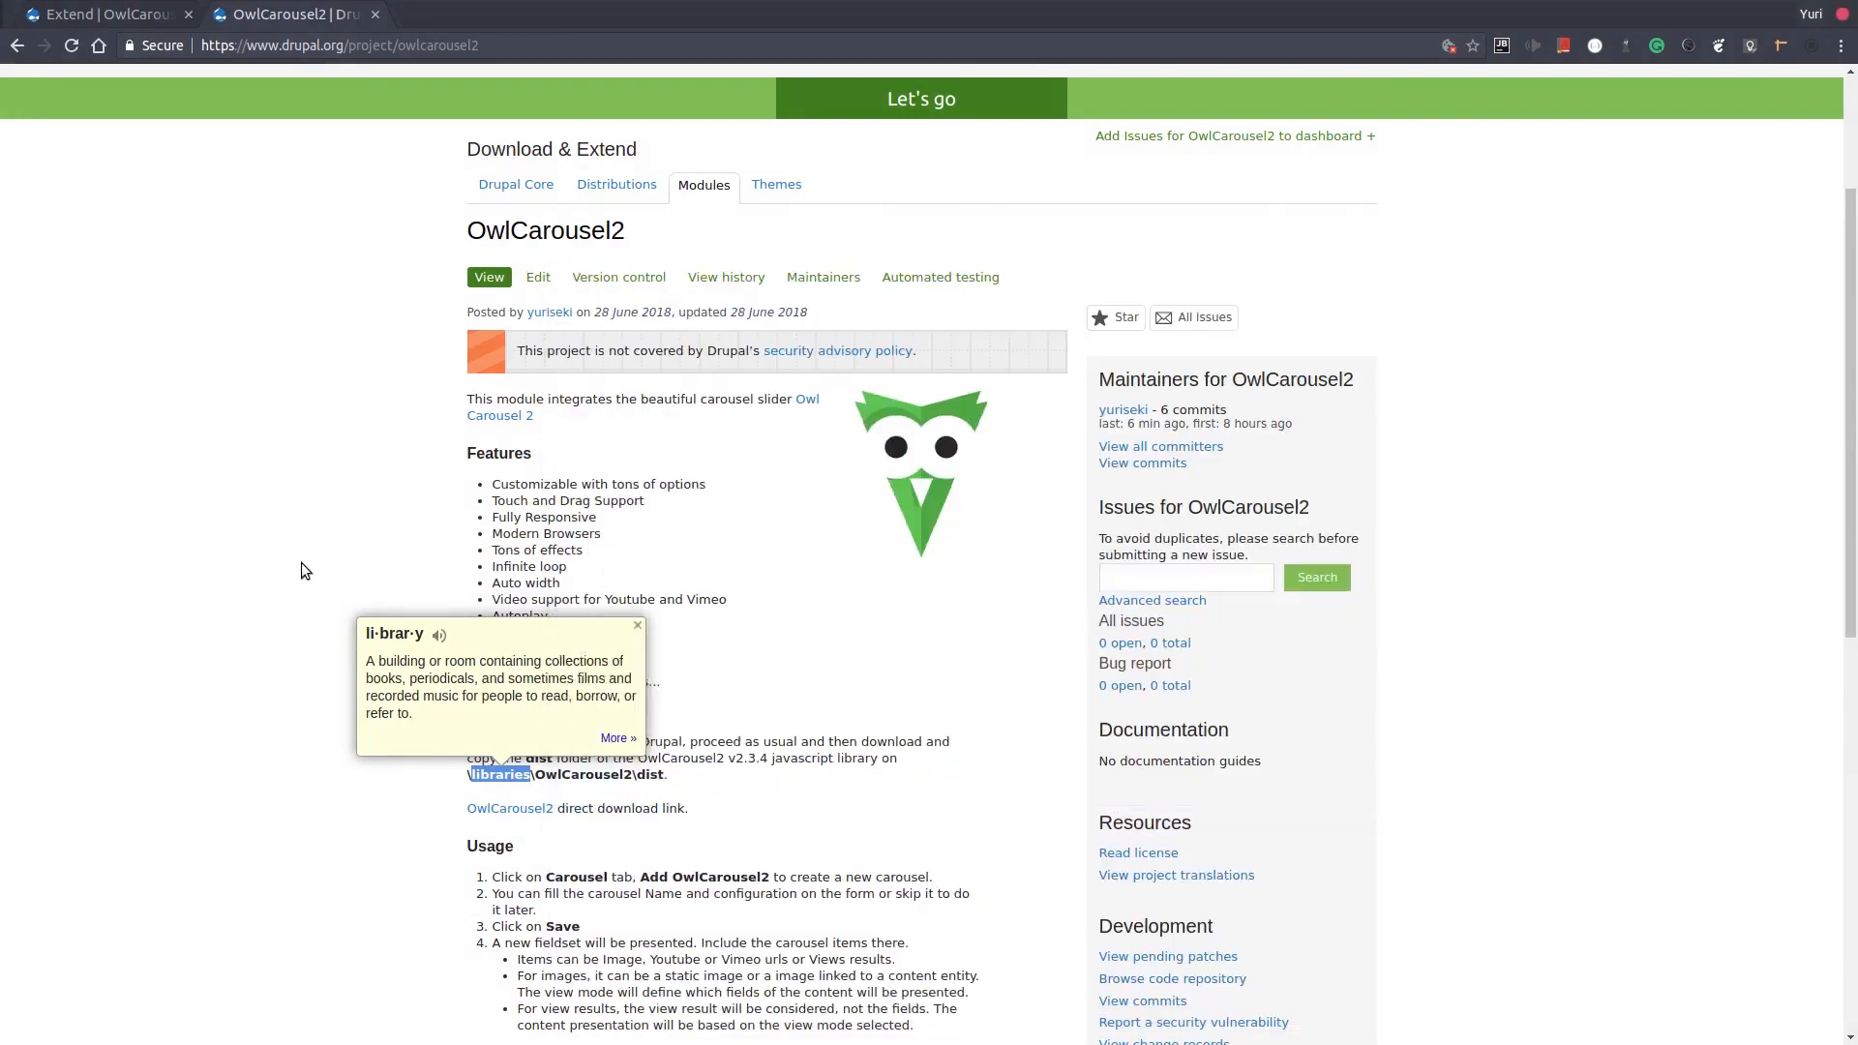
double_click(582, 776)
key("ctrl+c")
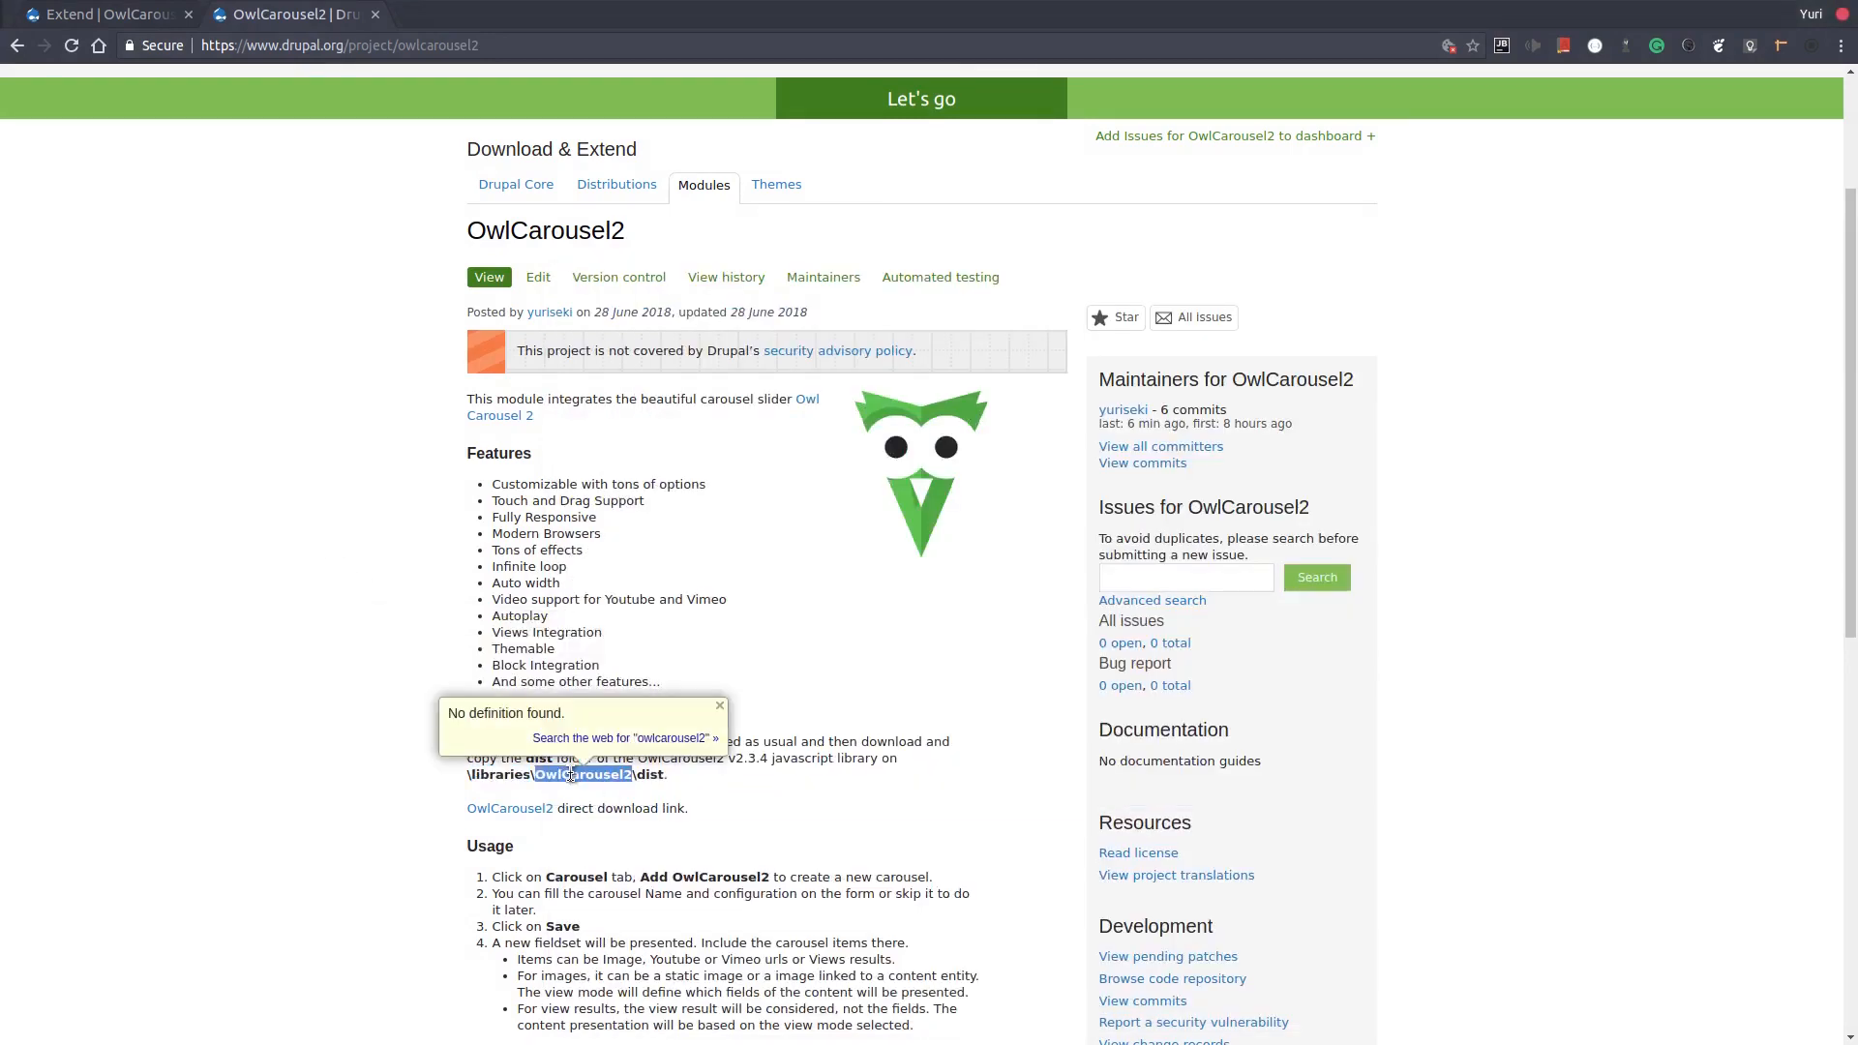
key("alt+Tab")
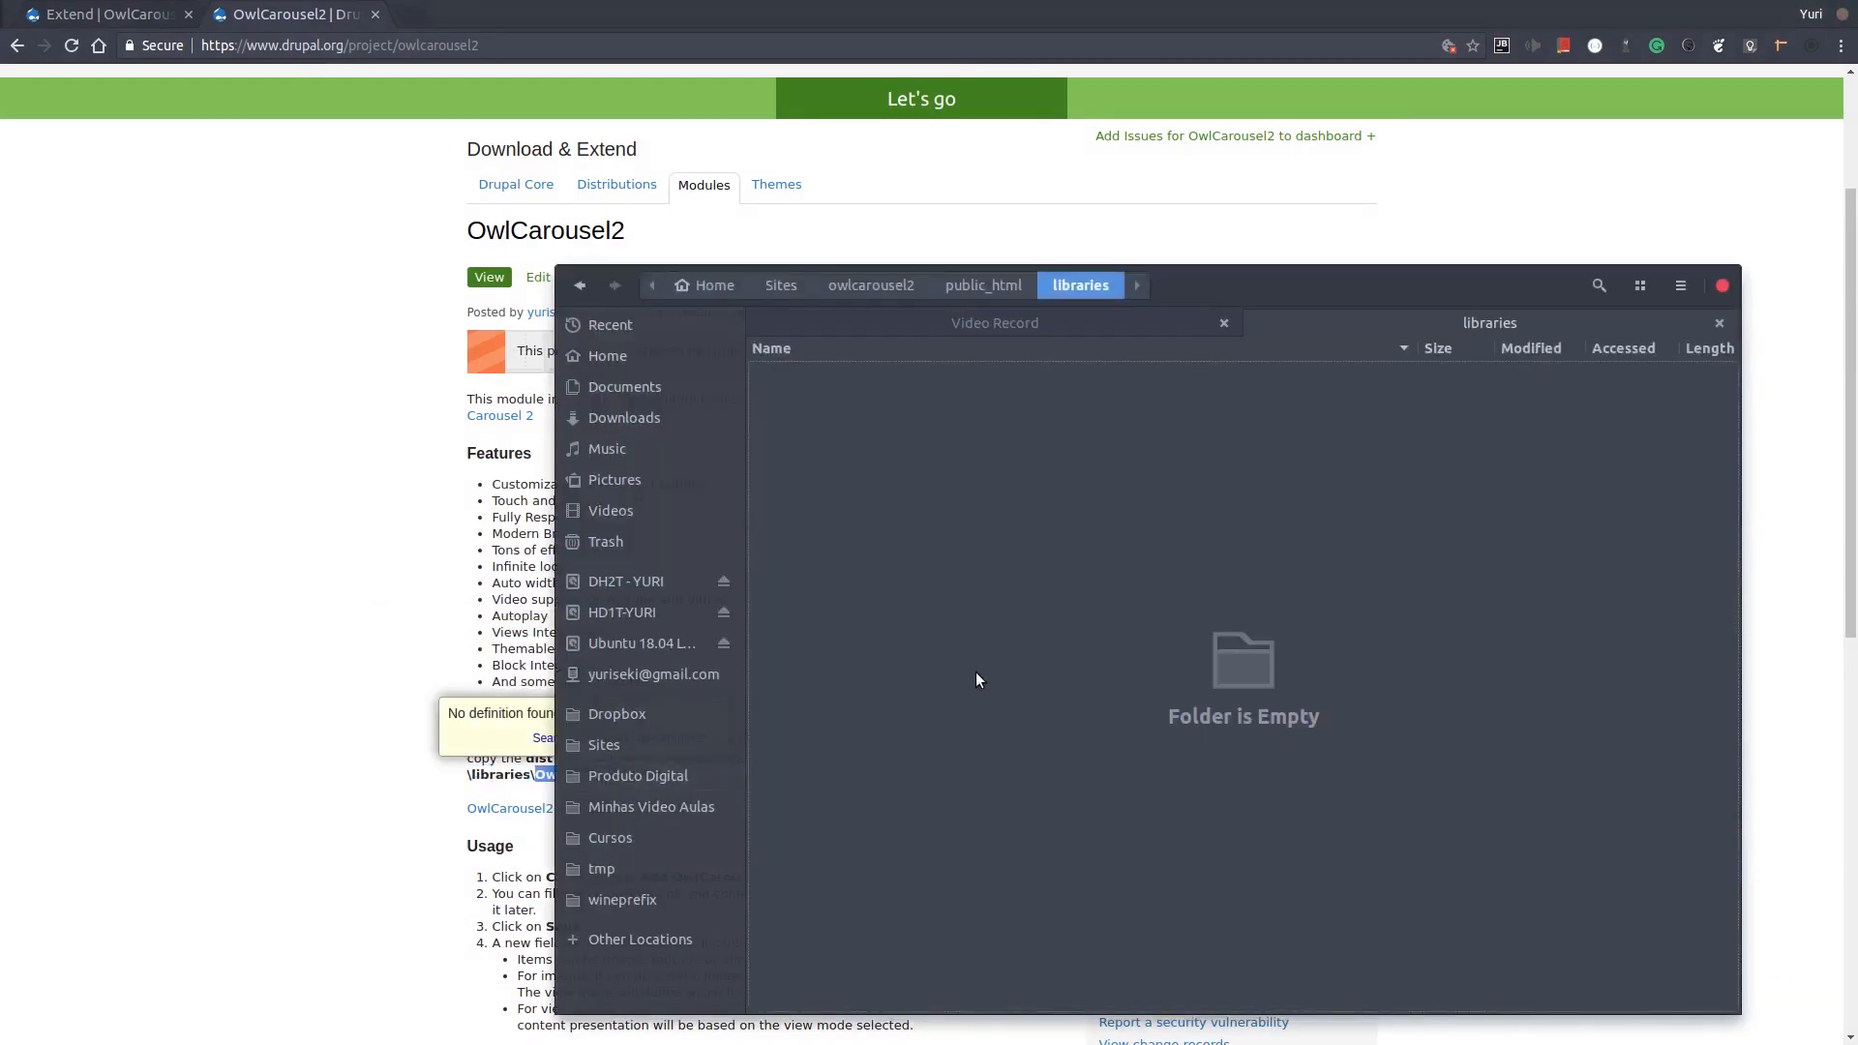
key("ctrl+shift+n")
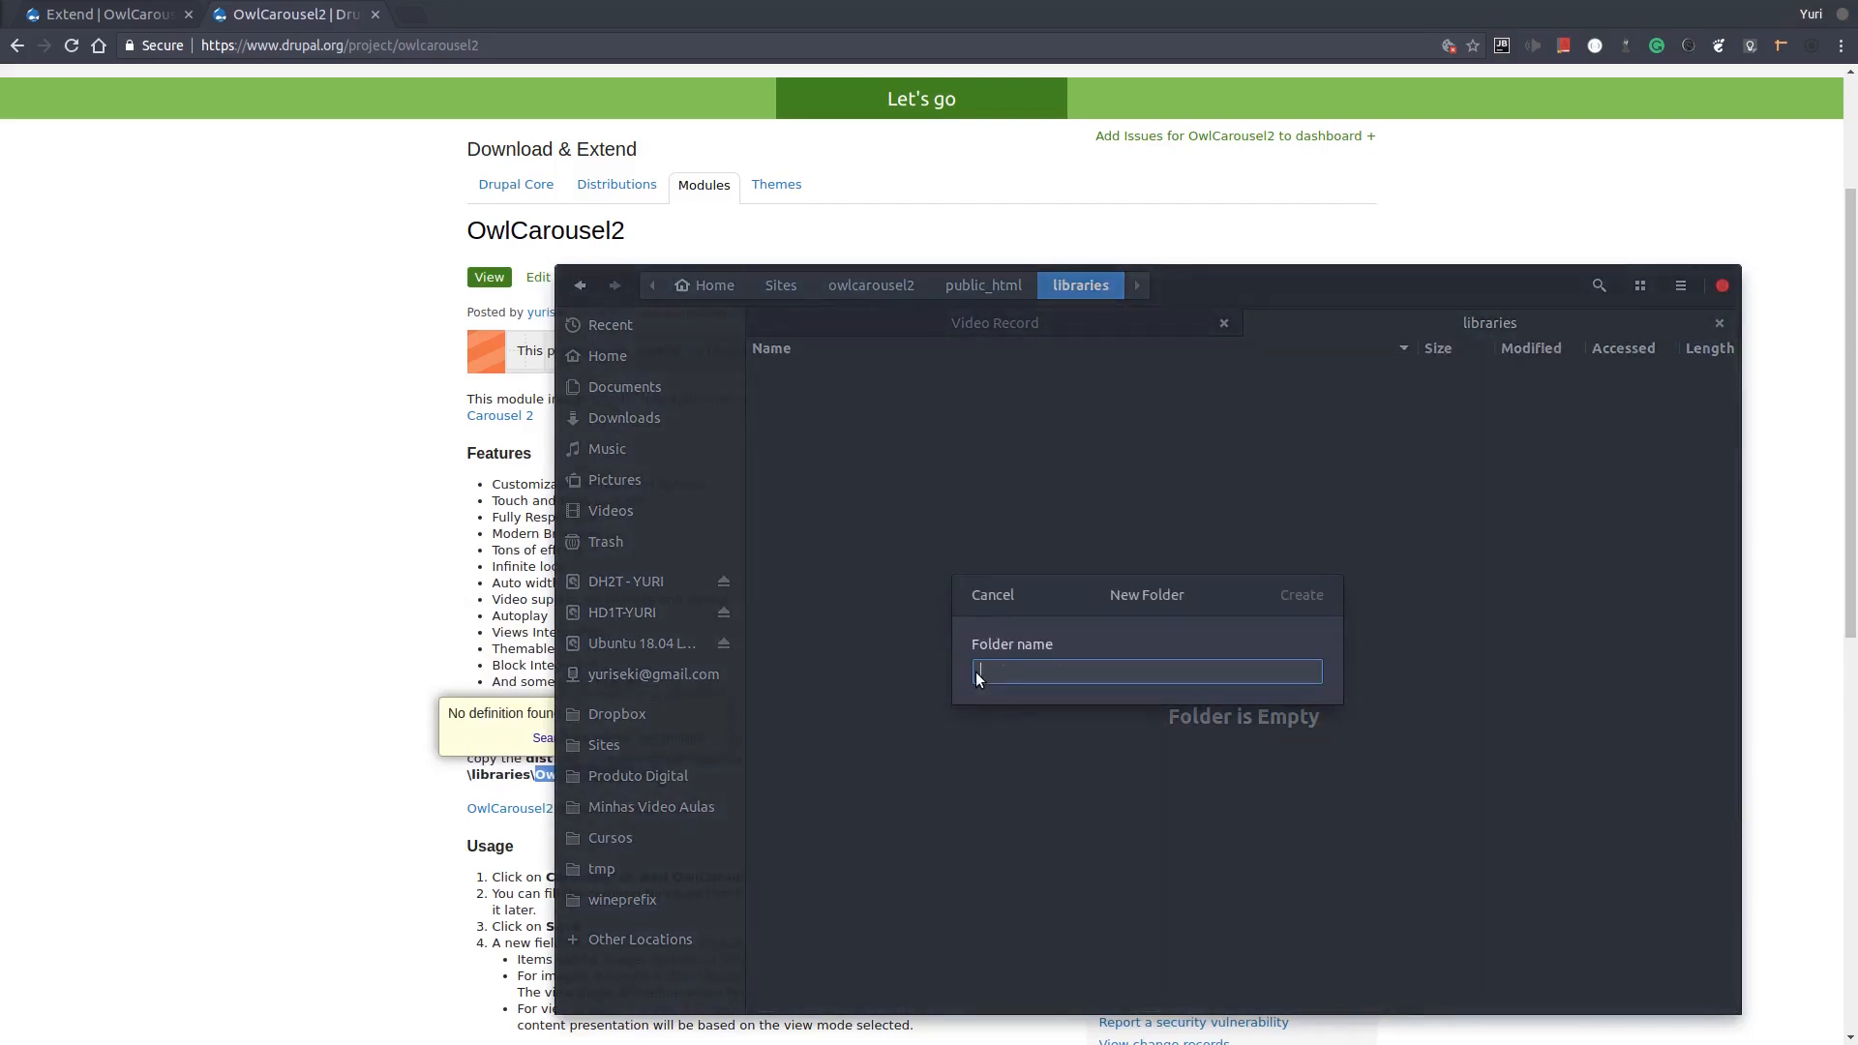
key("ctrl+v")
key("Return")
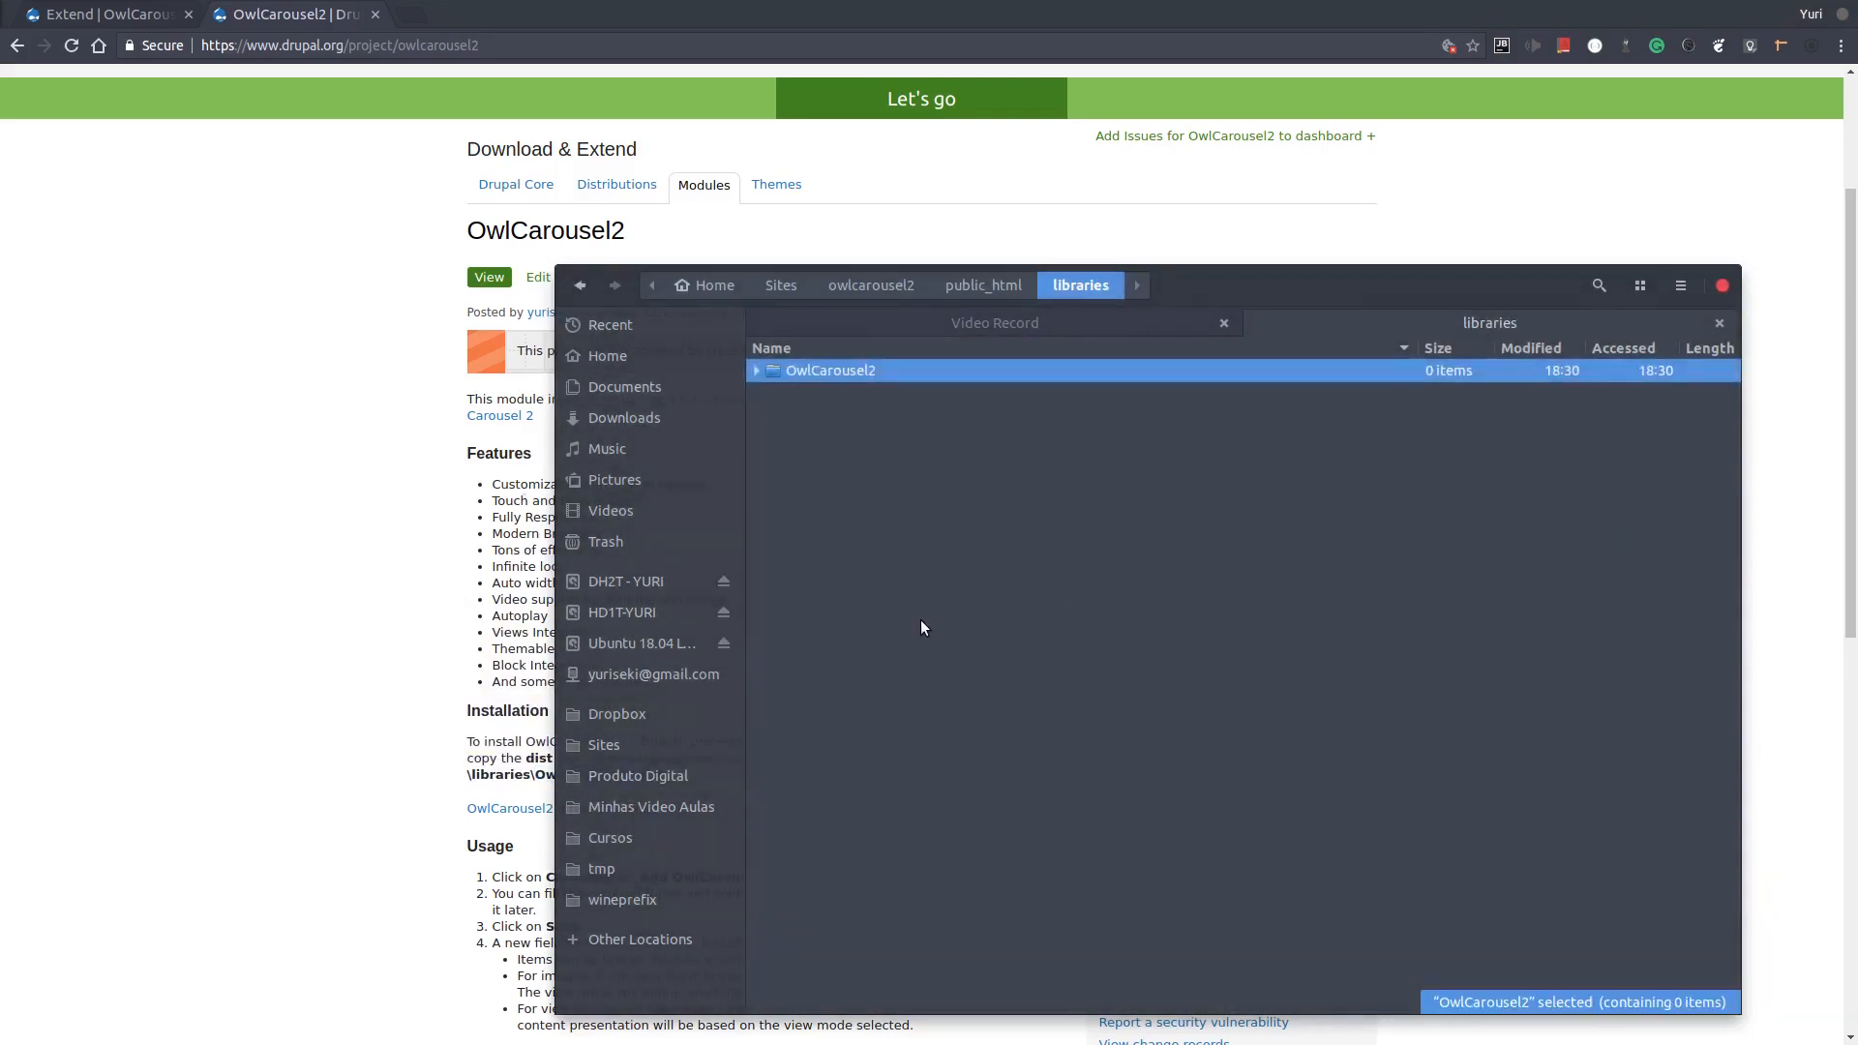
Download the OwlCarousel2 library from the project page as "OwlCarousel2-2.3.4 (1).zip" in Downloads, and open the archive's OwlCarousel2-2.3.4 folder
left_click(396, 662)
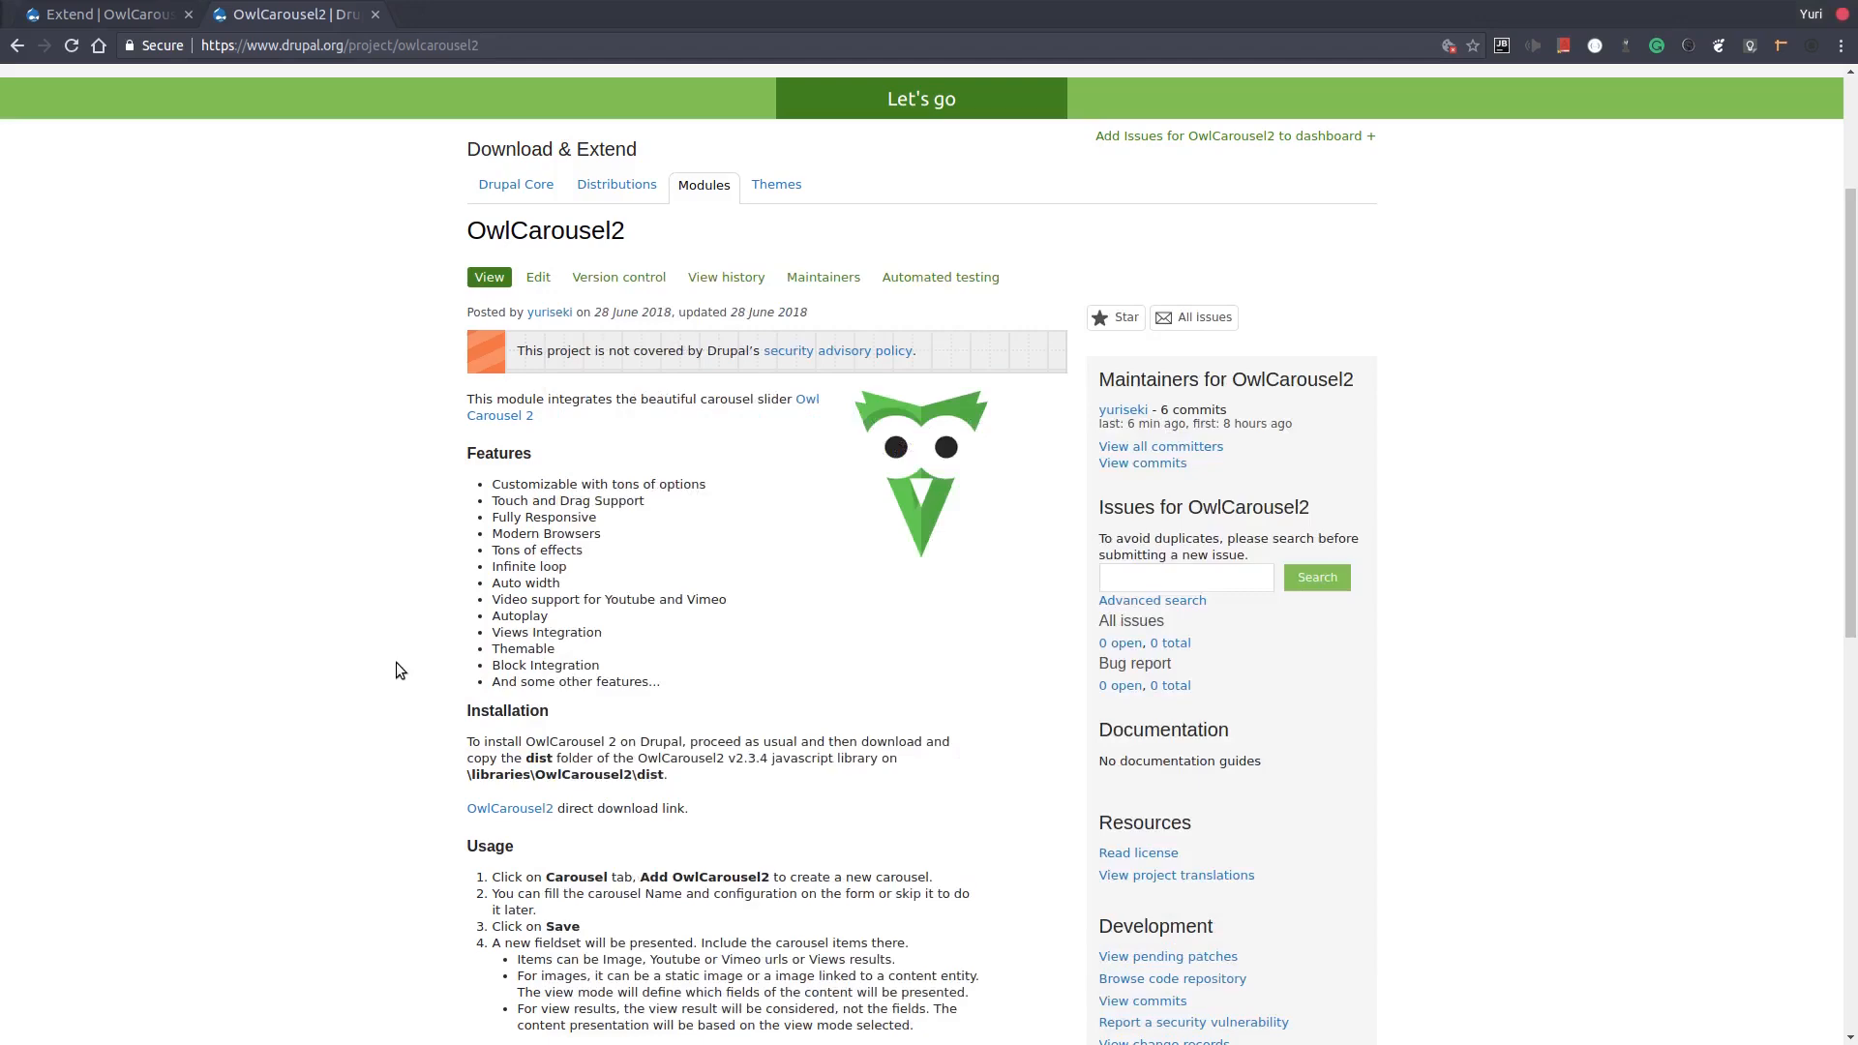
left_click(462, 808)
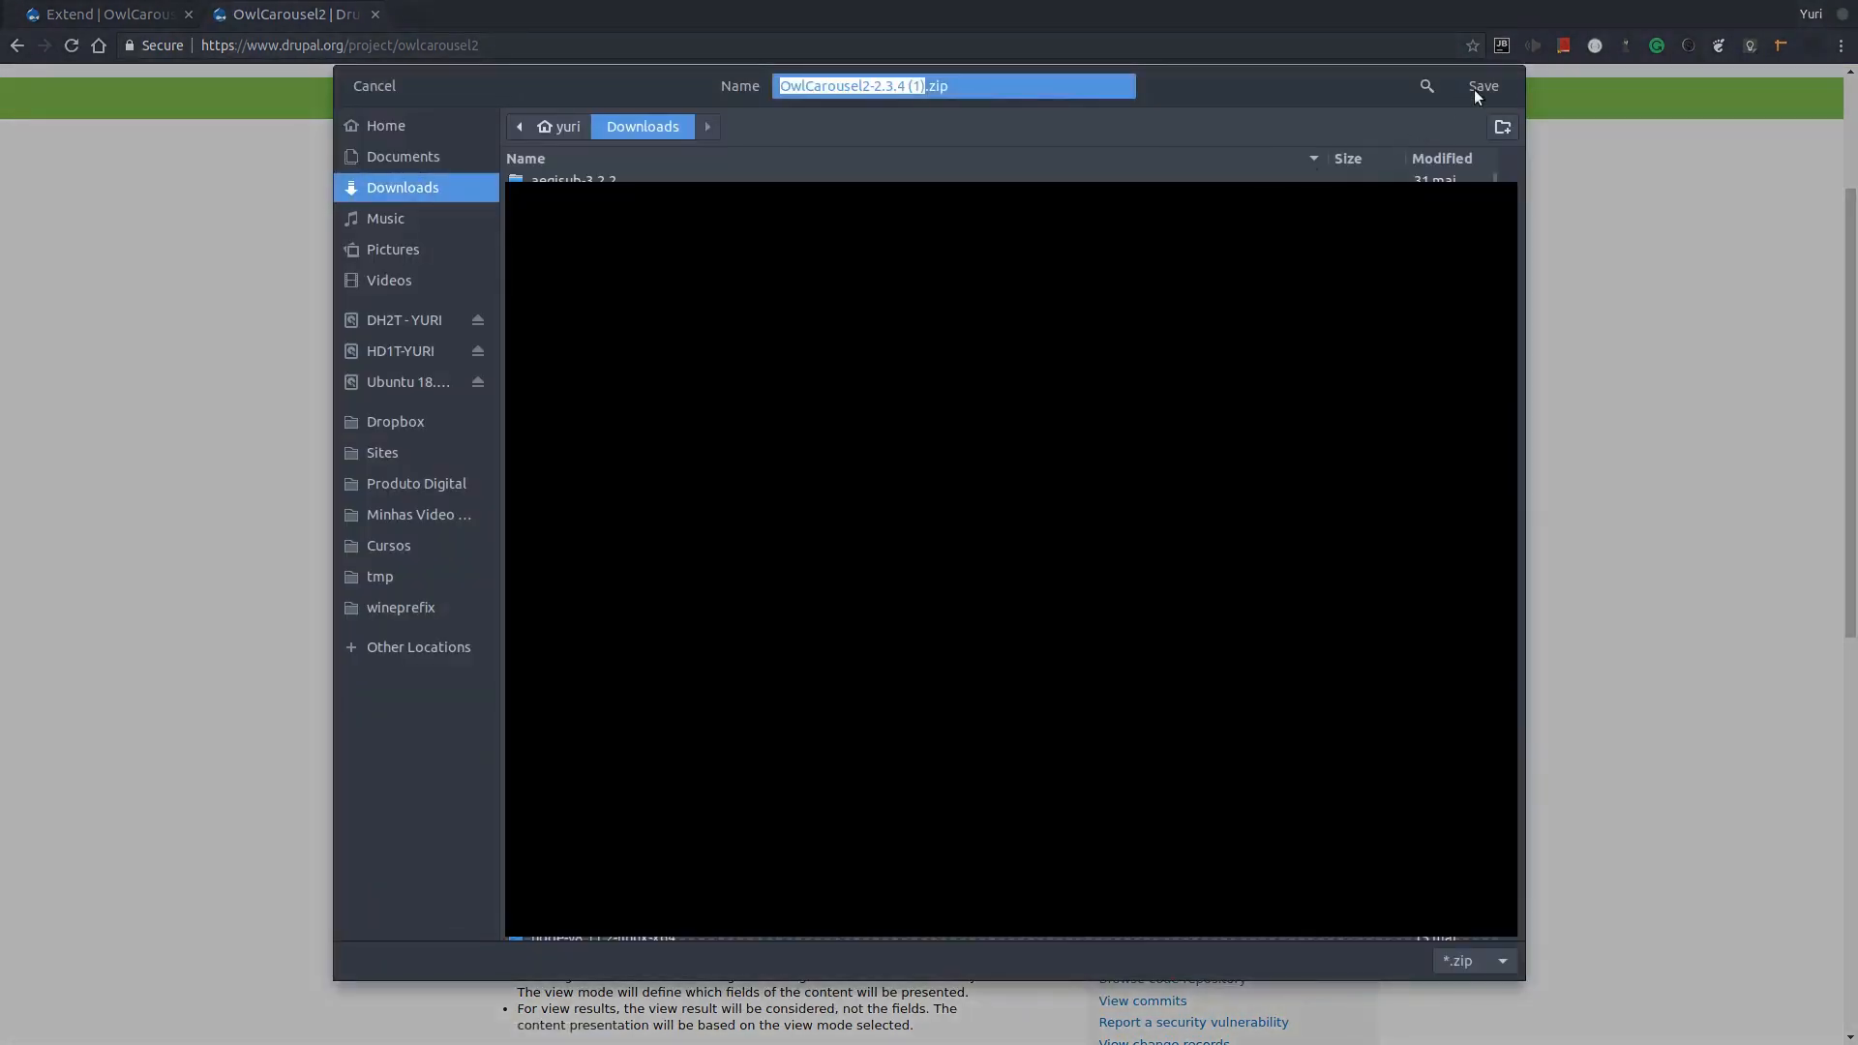
left_click(1474, 89)
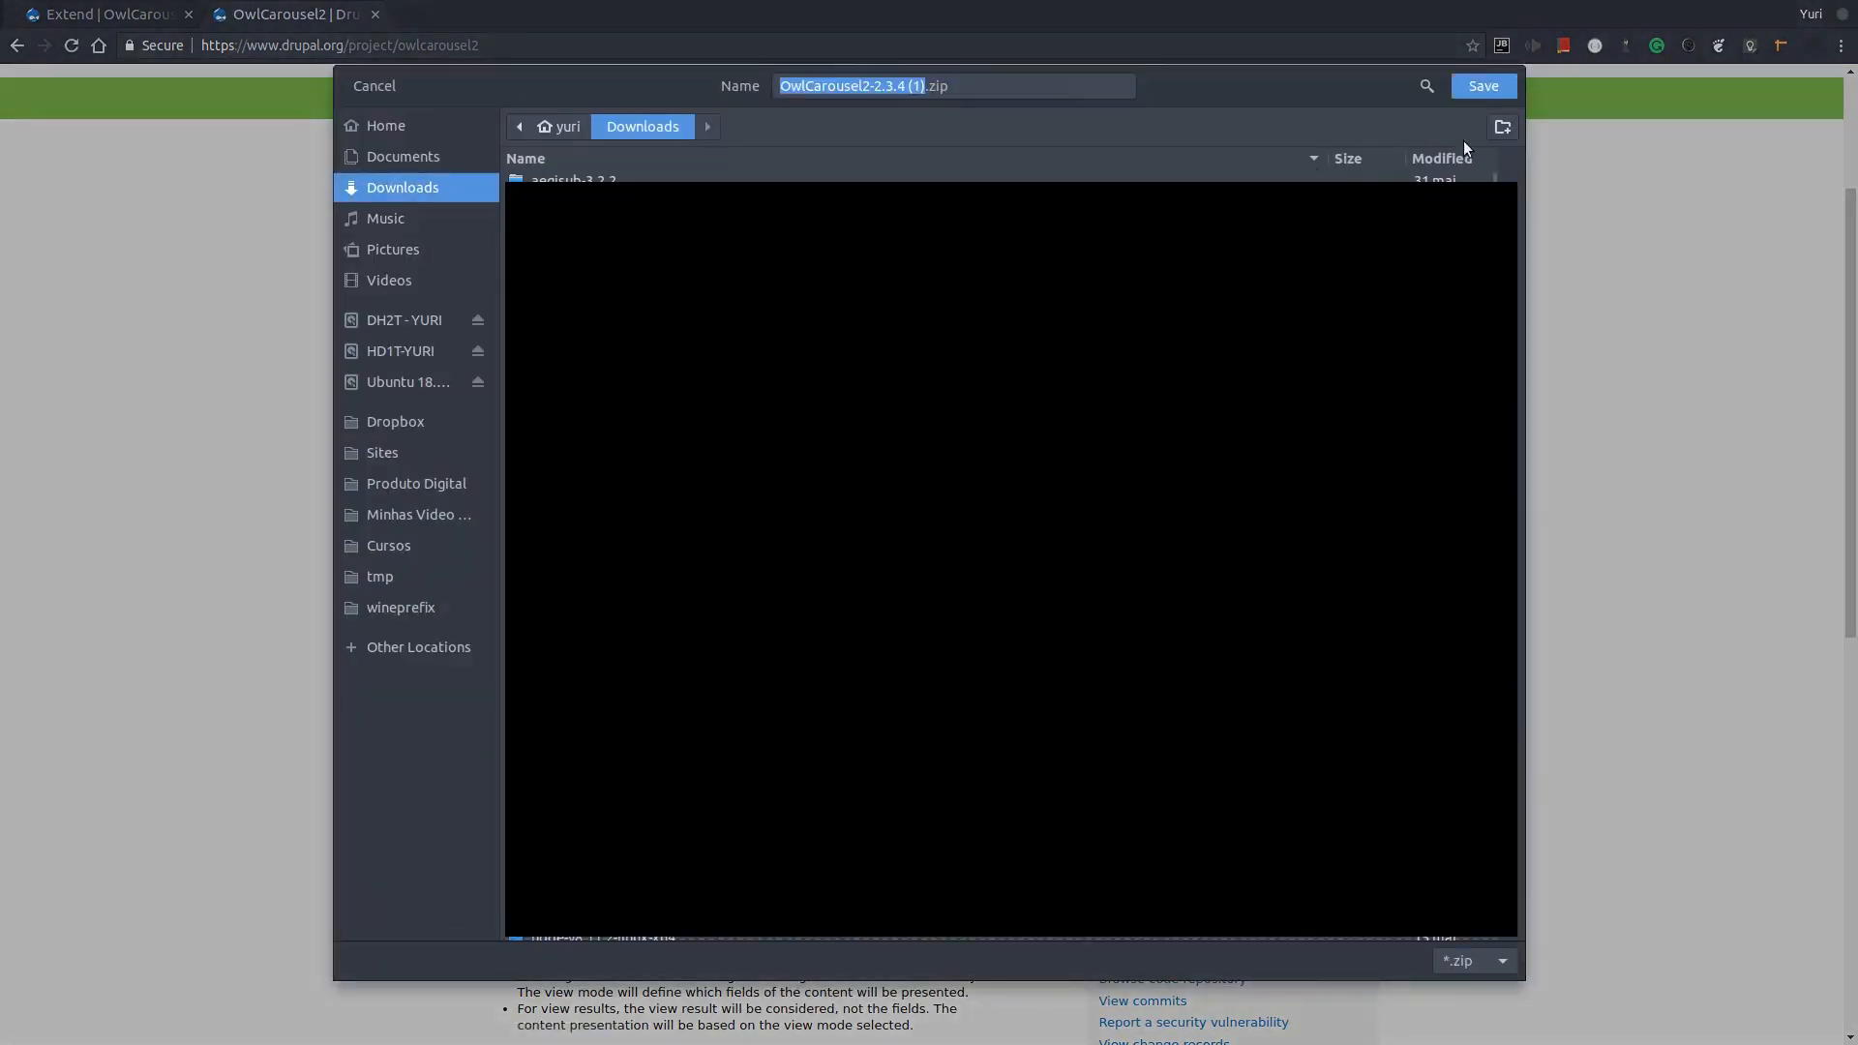
left_click(150, 1025)
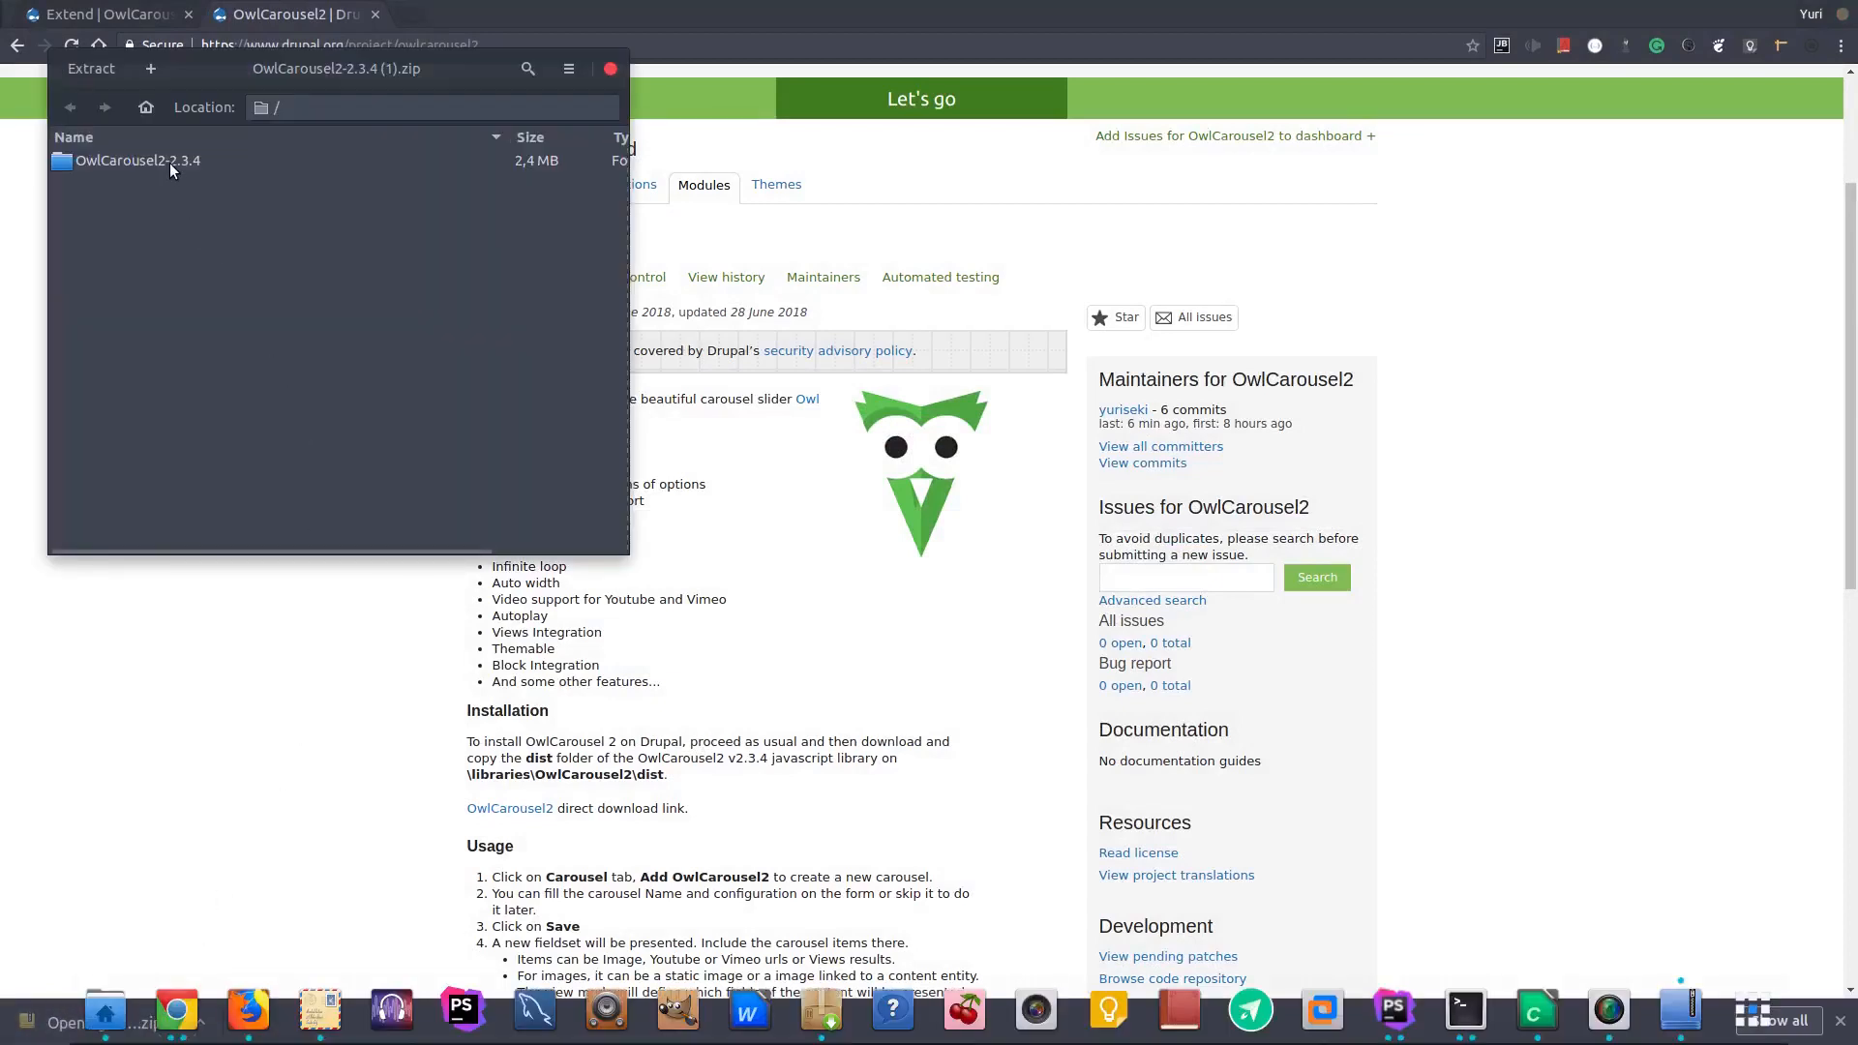
double_click(170, 162)
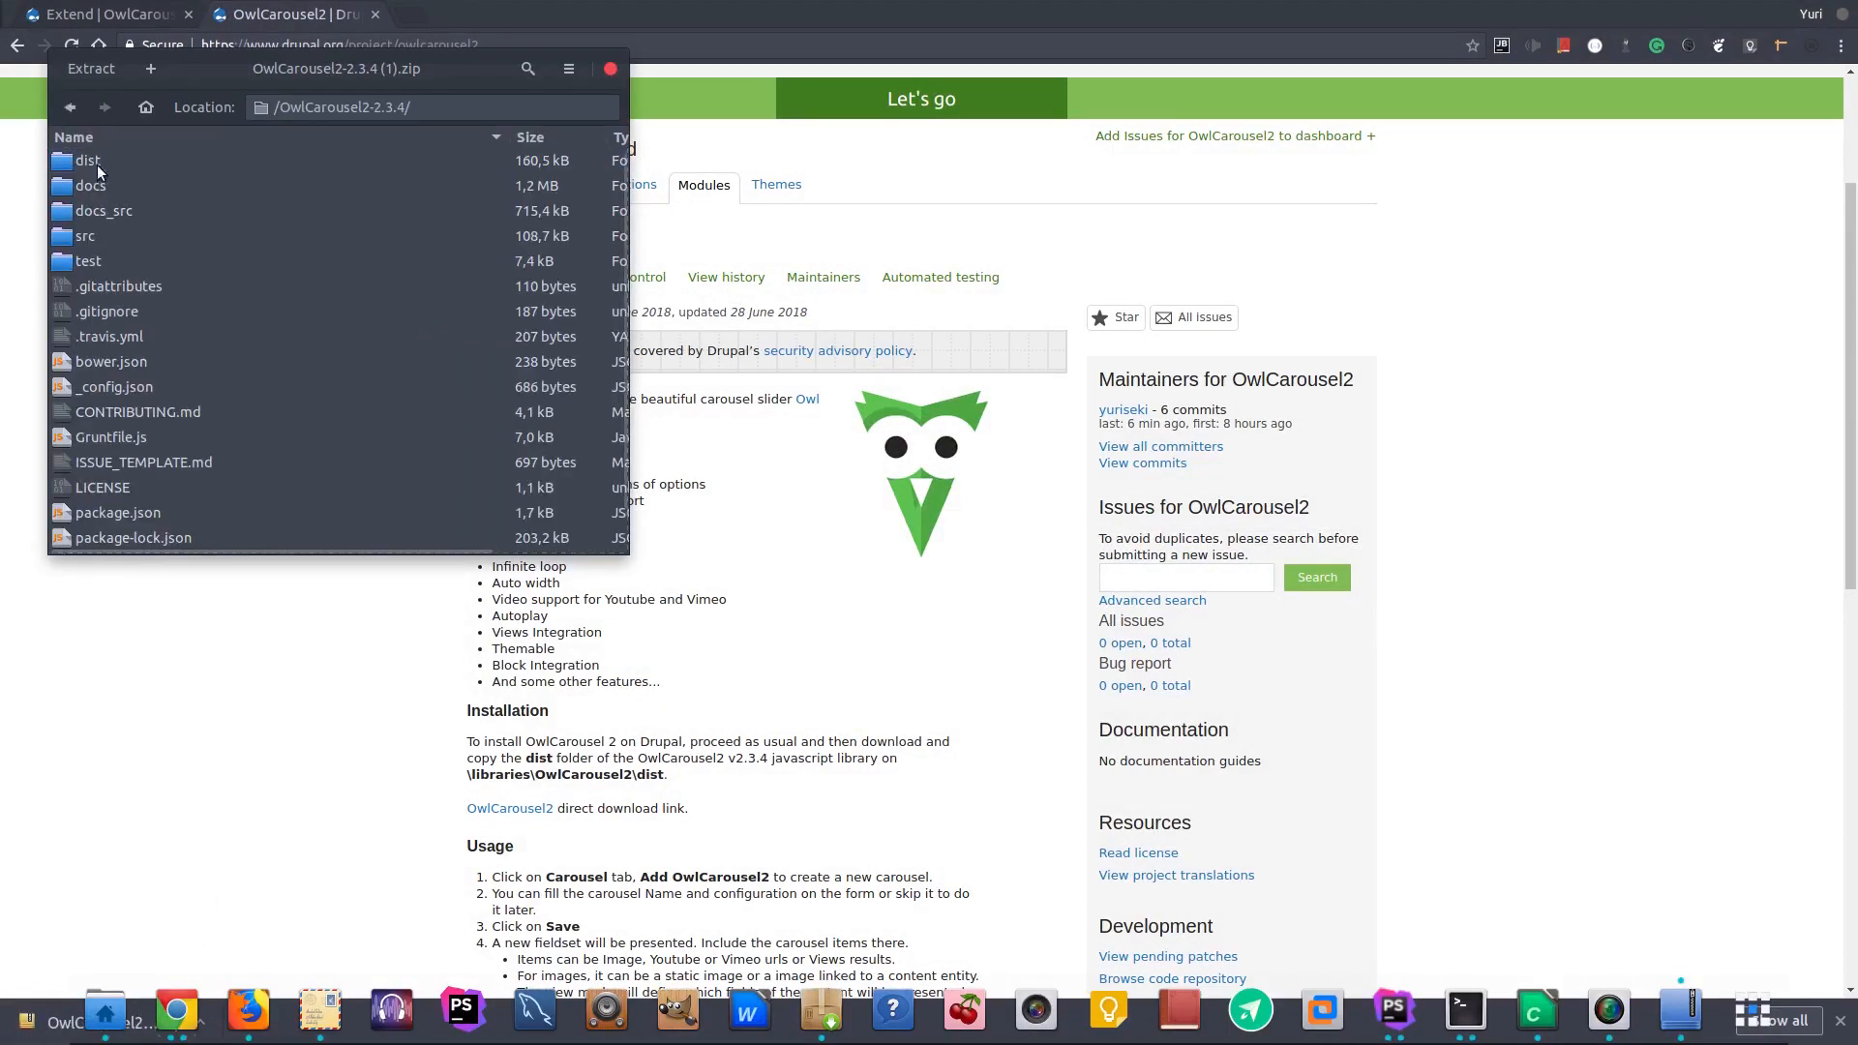
Copy the dist folder from the archive into public_html/libraries/OwlCarousel2
left_click(97, 160)
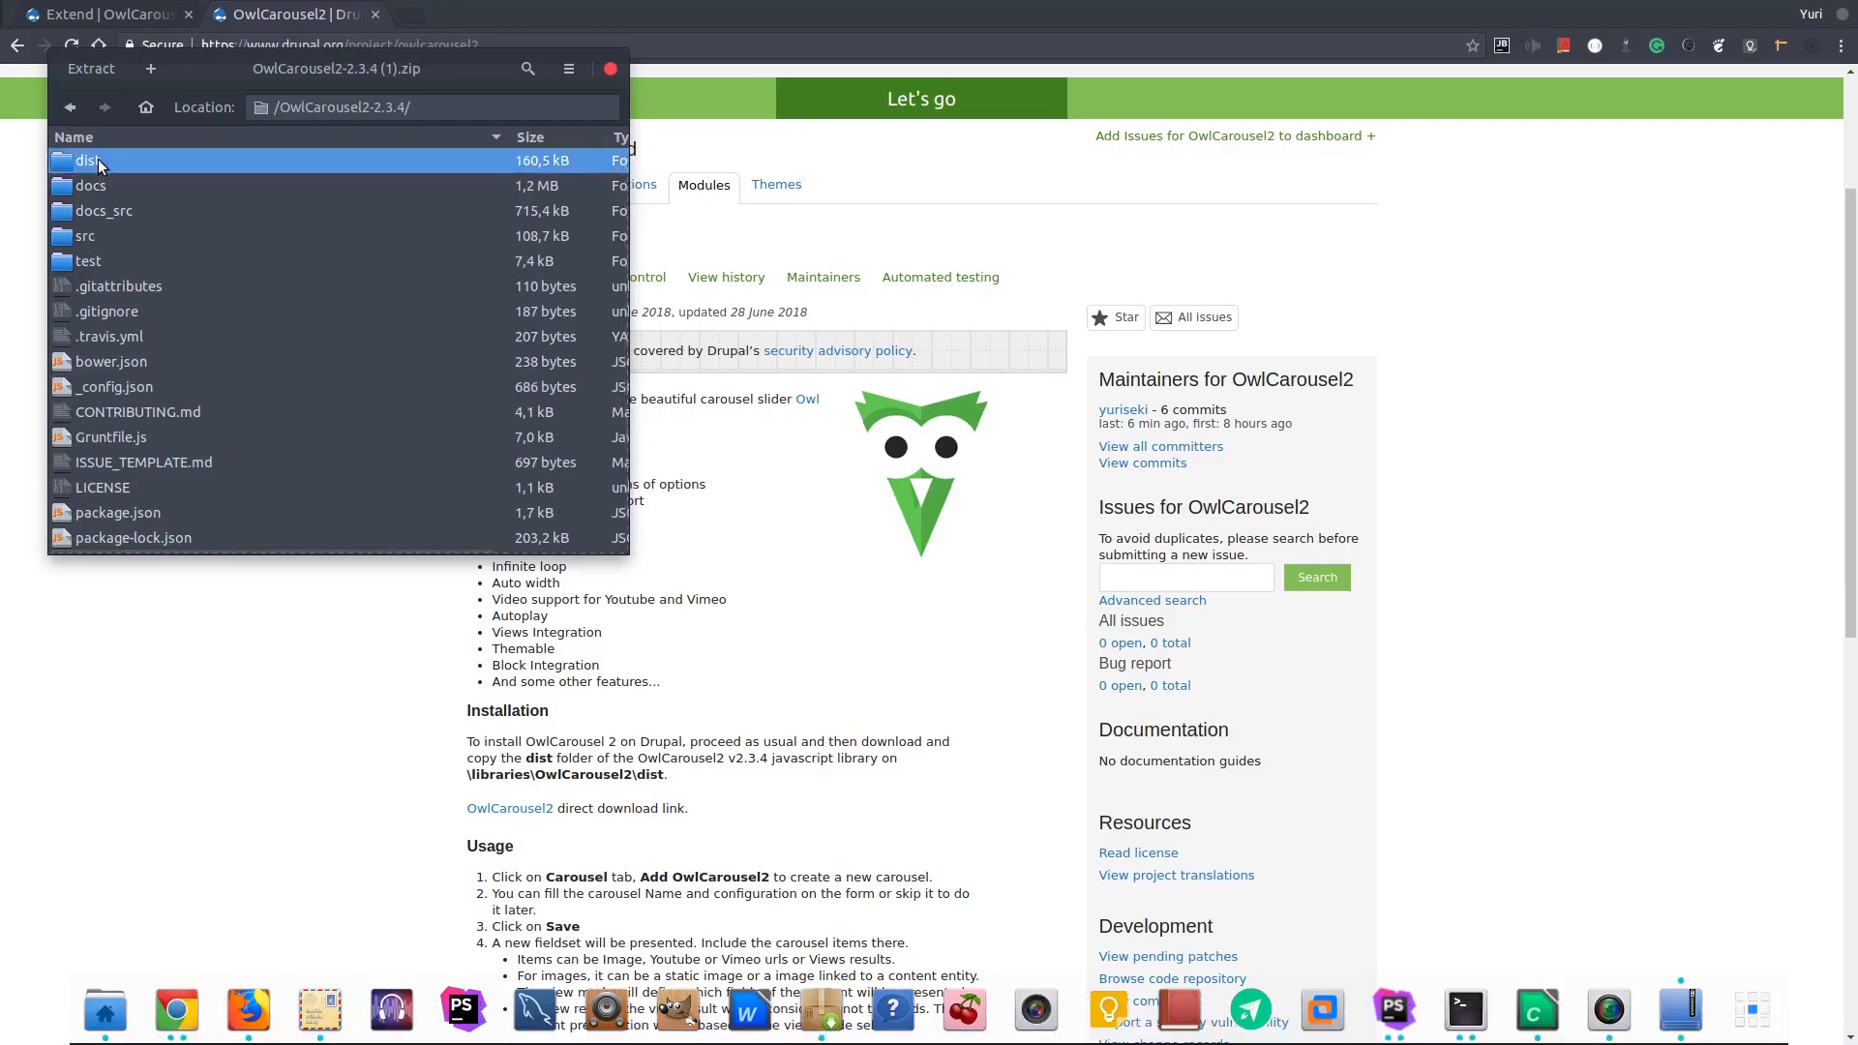
right_click(128, 170)
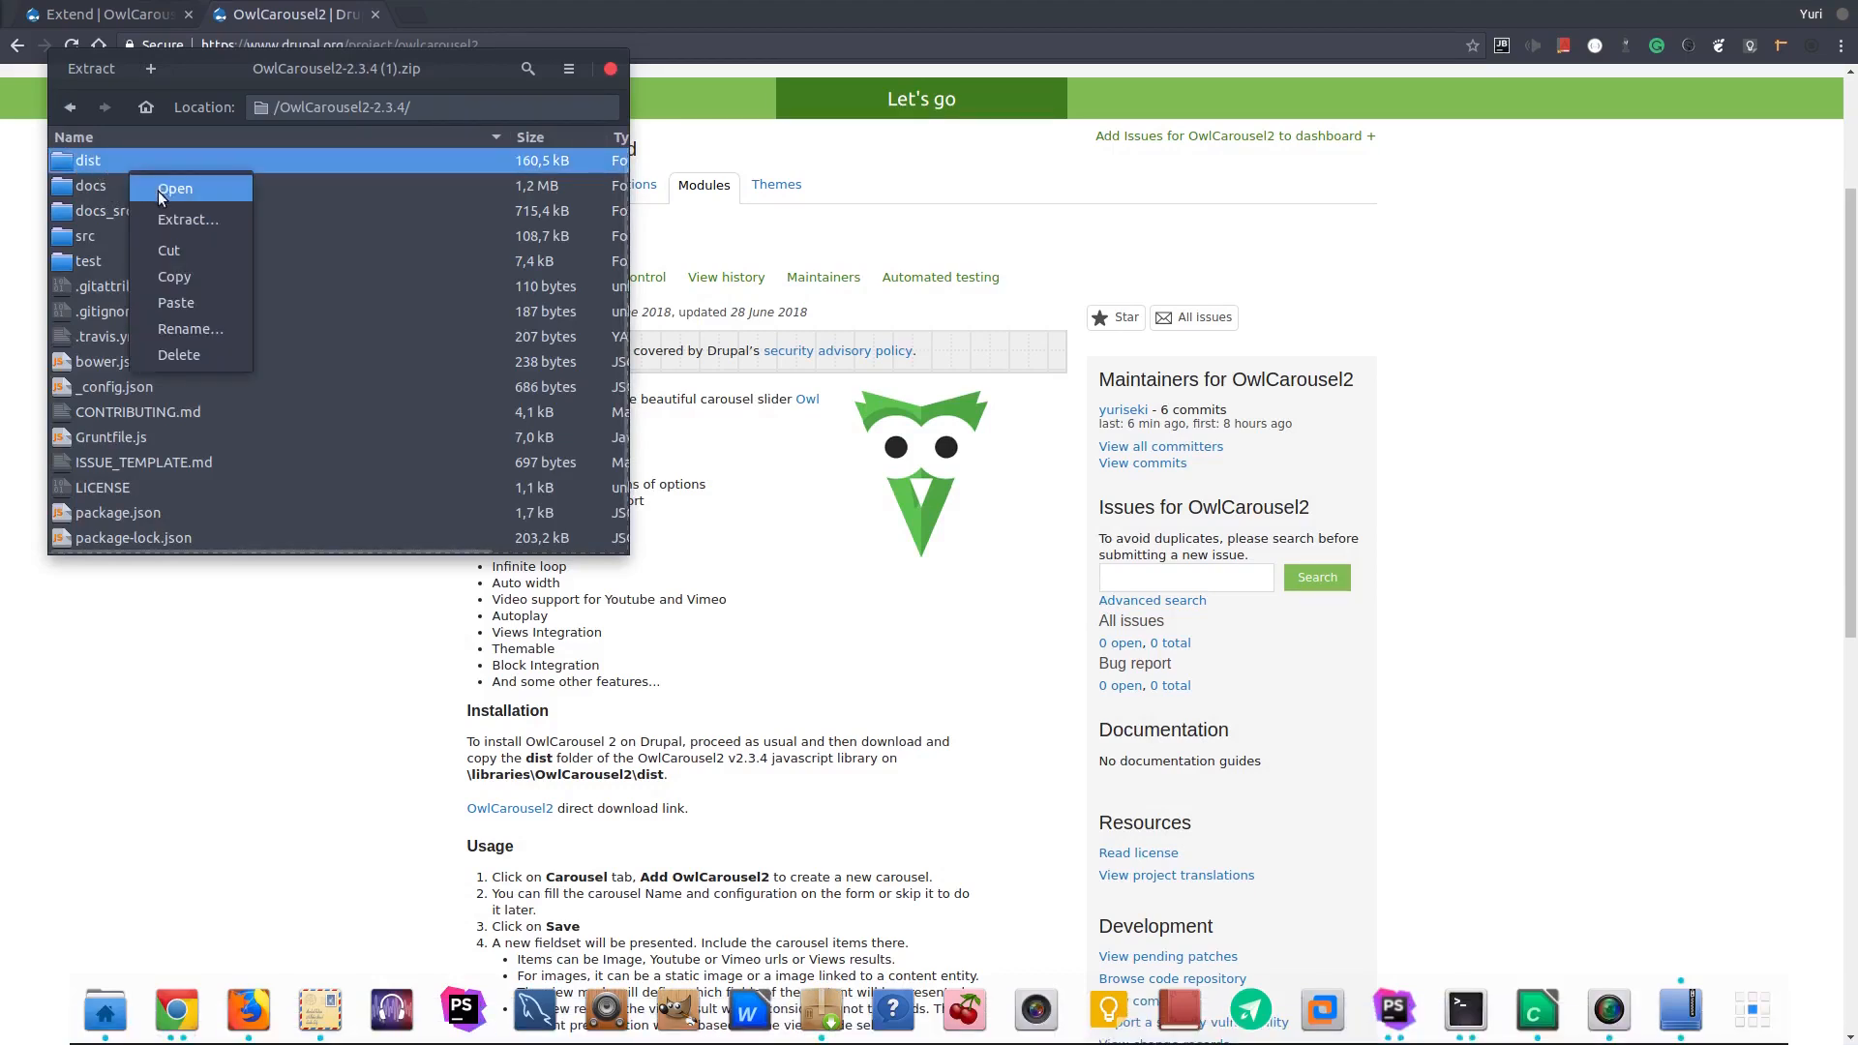
left_click(222, 277)
left_click(105, 1009)
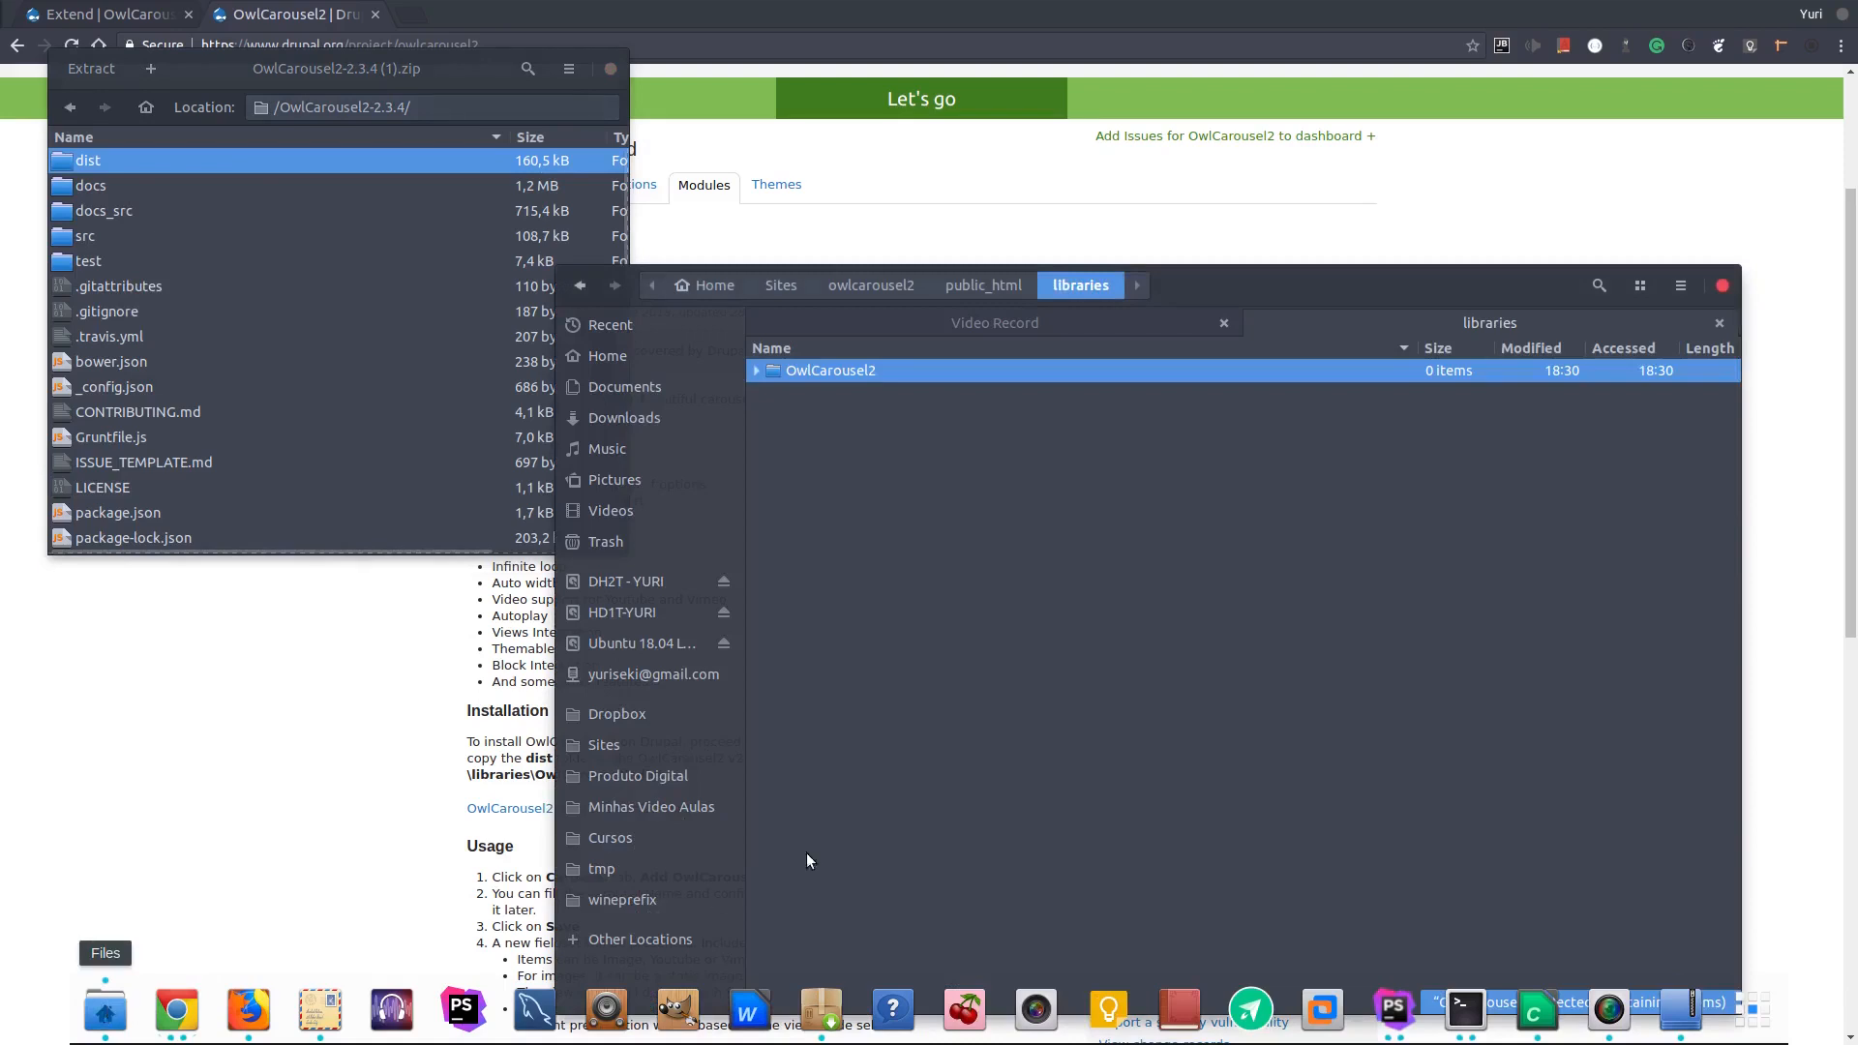
double_click(850, 376)
right_click(887, 494)
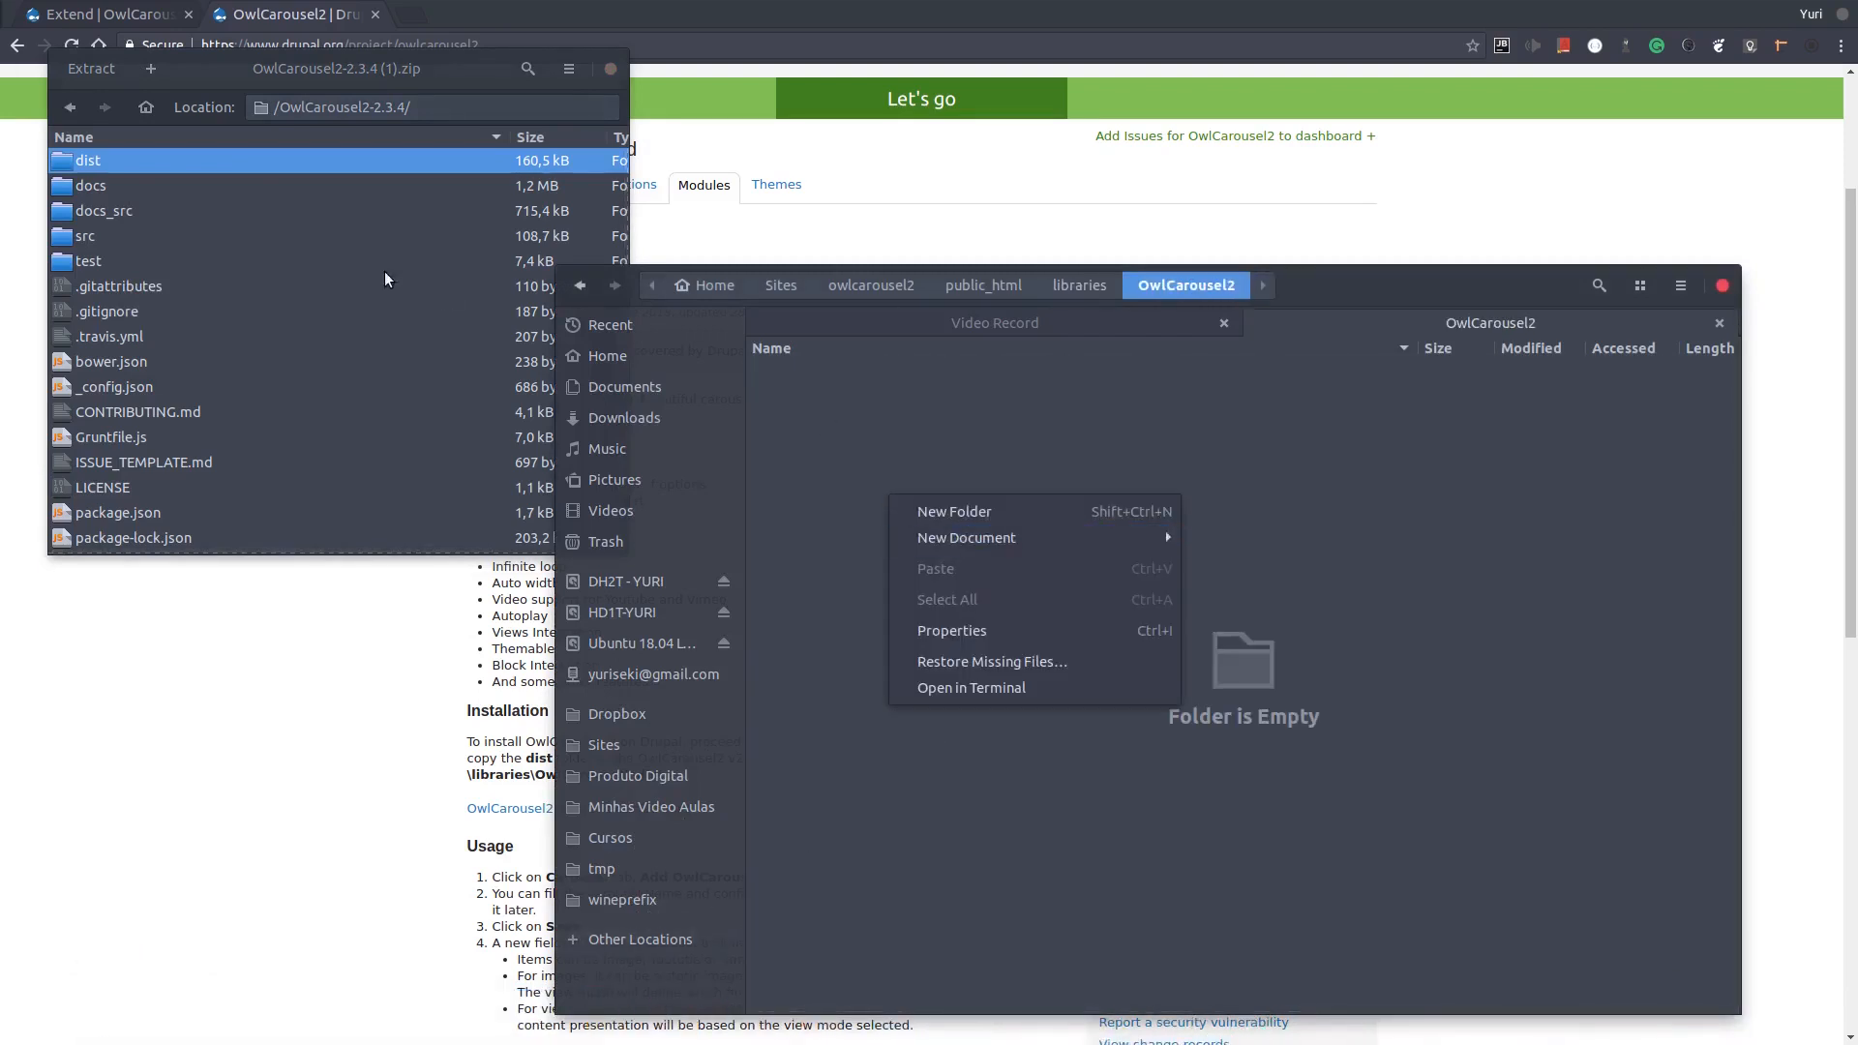
left_click(1539, 549)
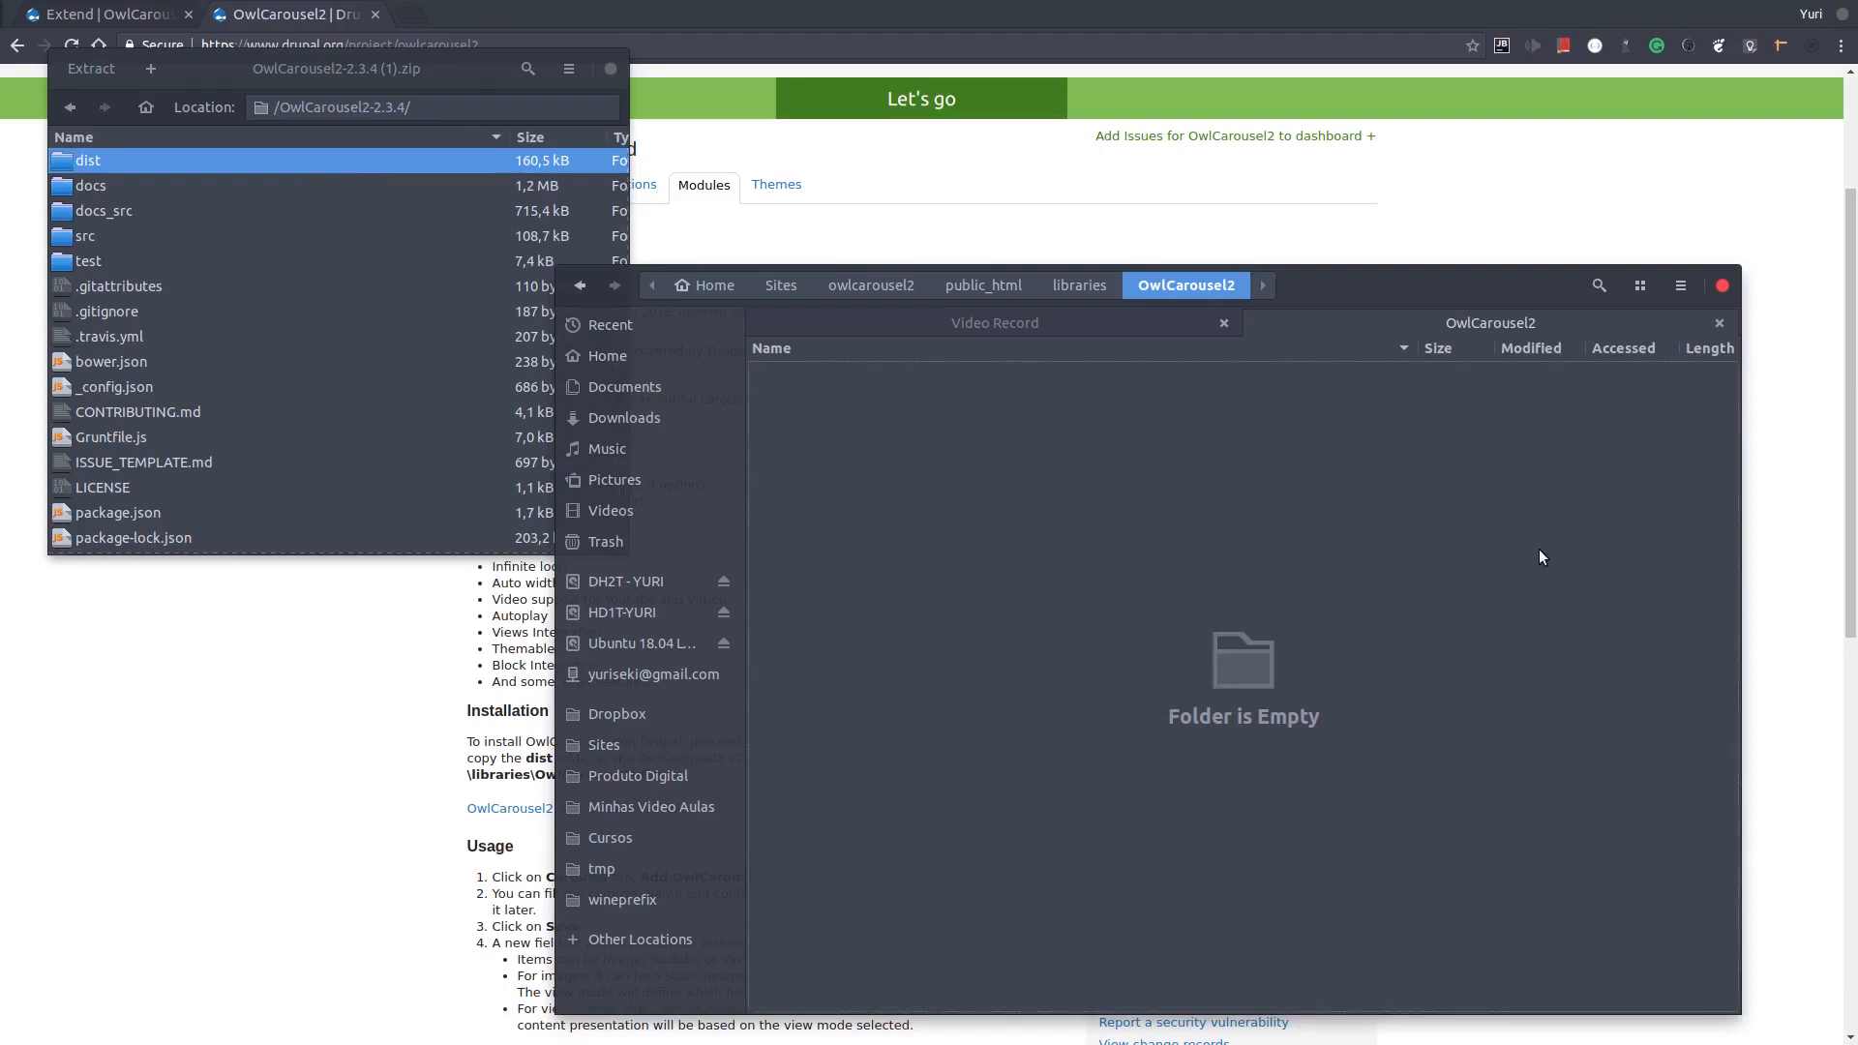
left_click_drag(327, 165, 1244, 608)
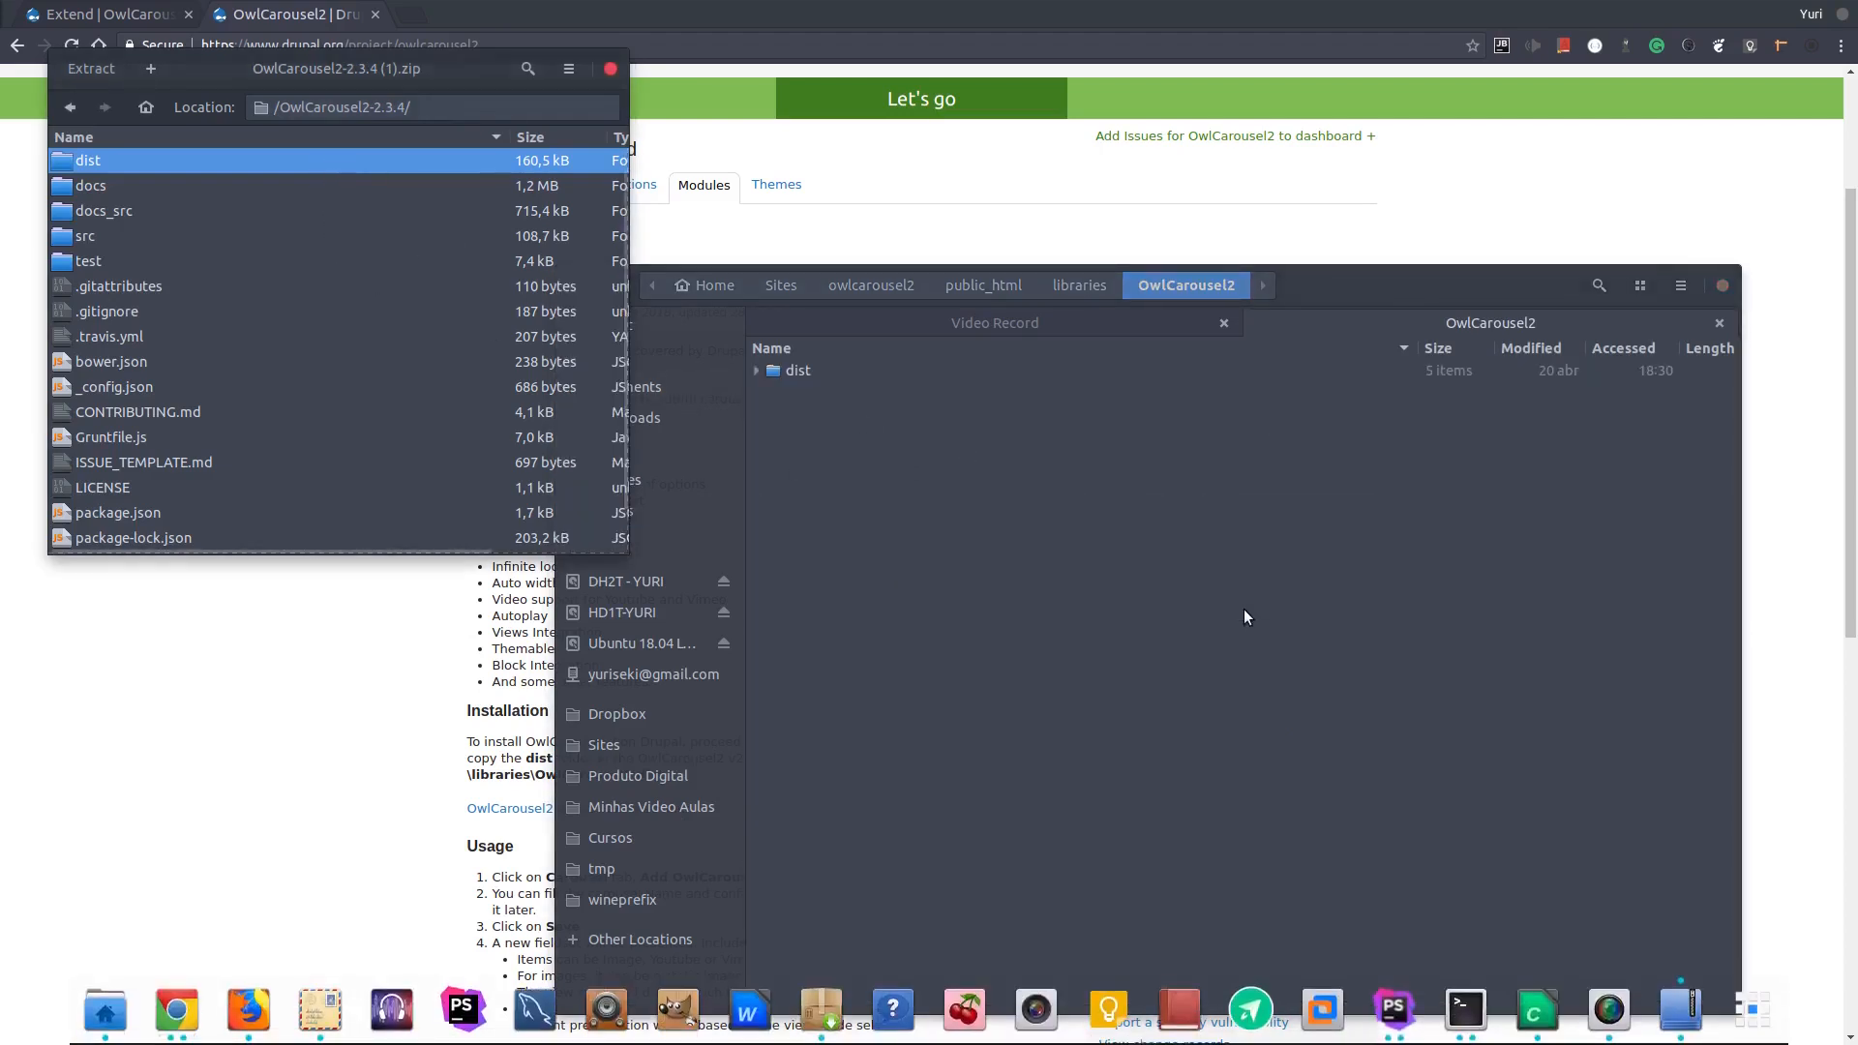
Return to the dev.owlcarousel2 site in the browser and open its content administration page
left_click(1534, 194)
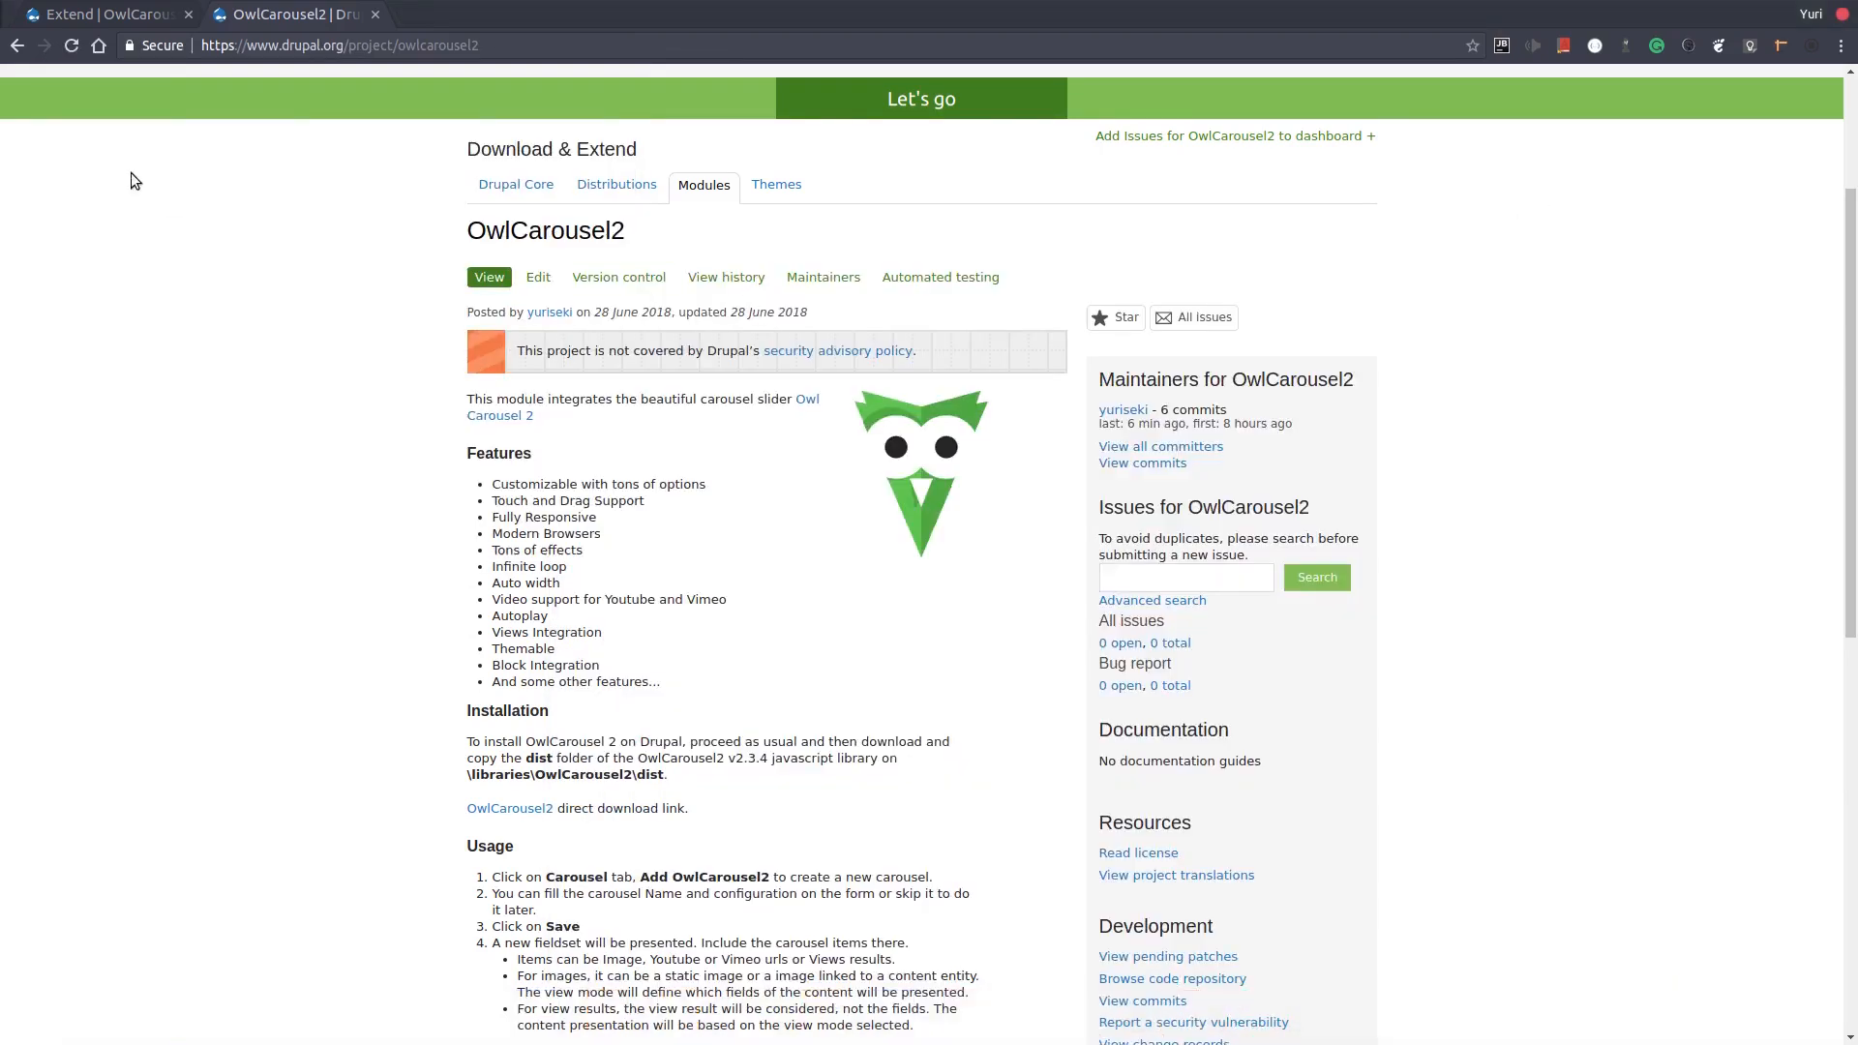
left_click(145, 14)
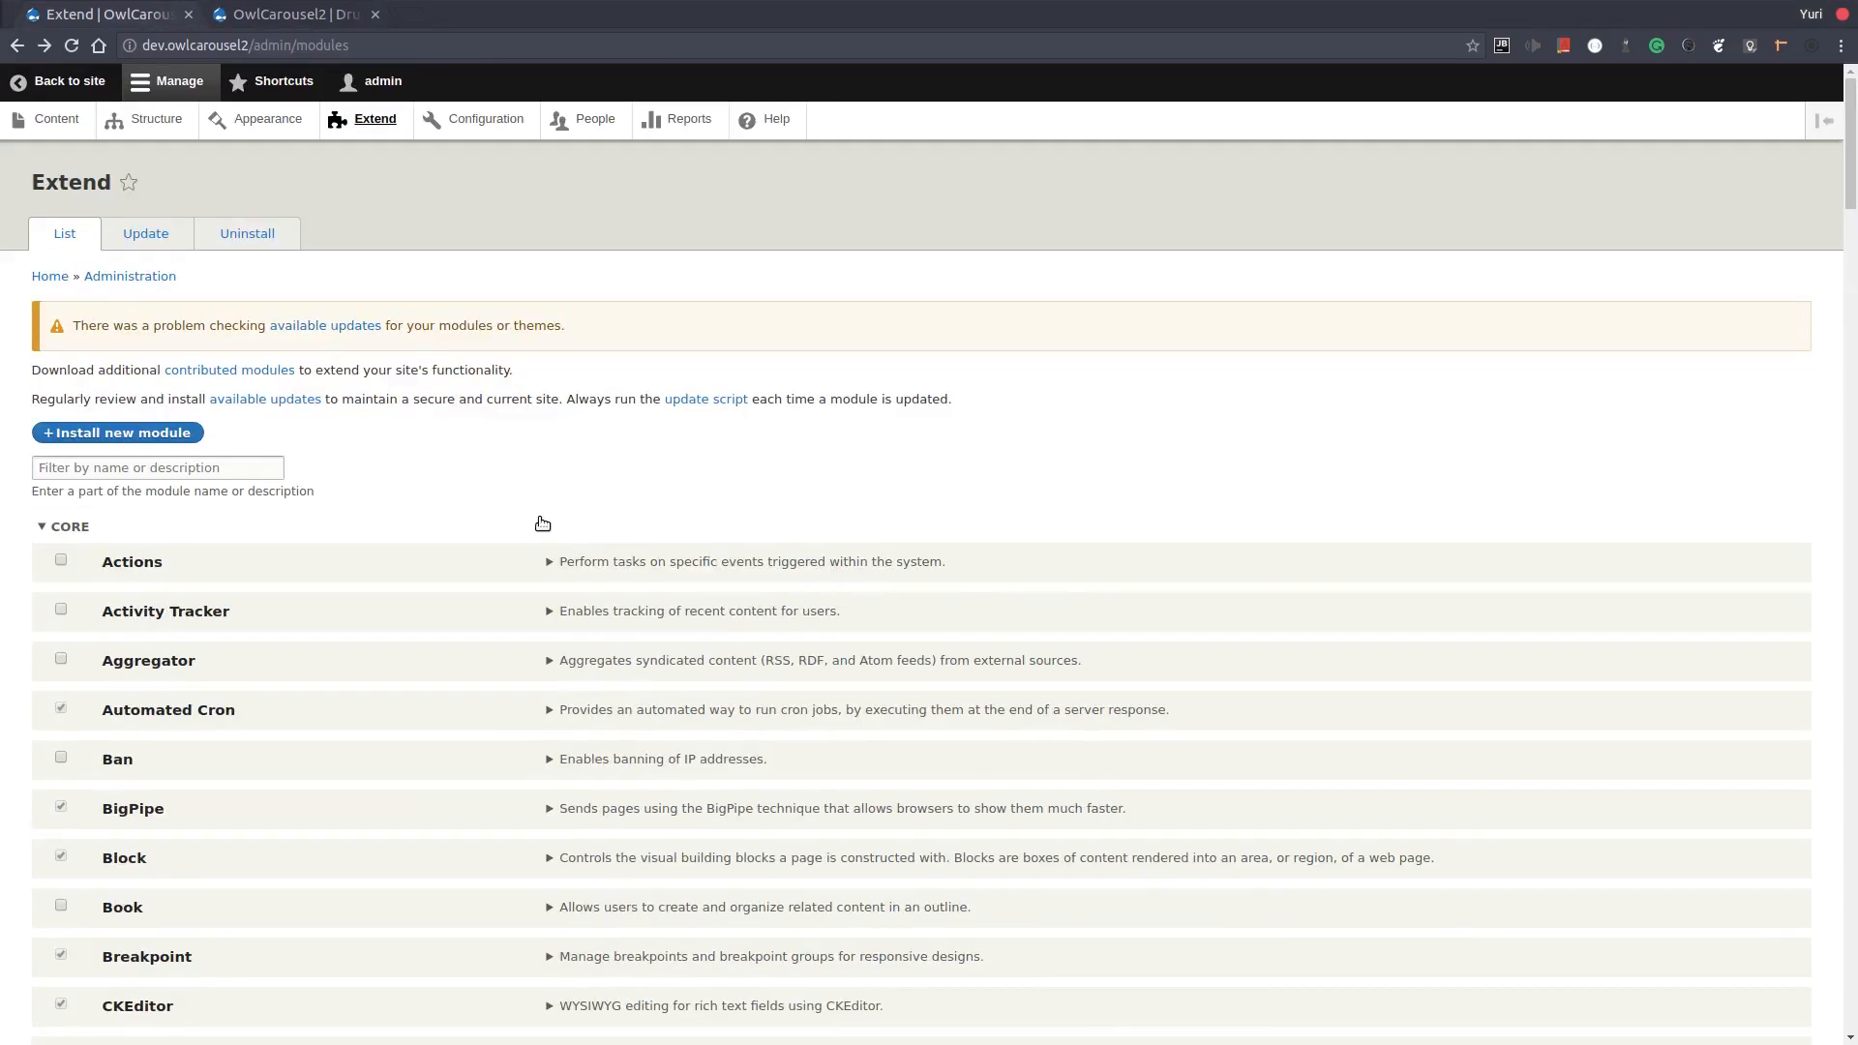
left_click(58, 122)
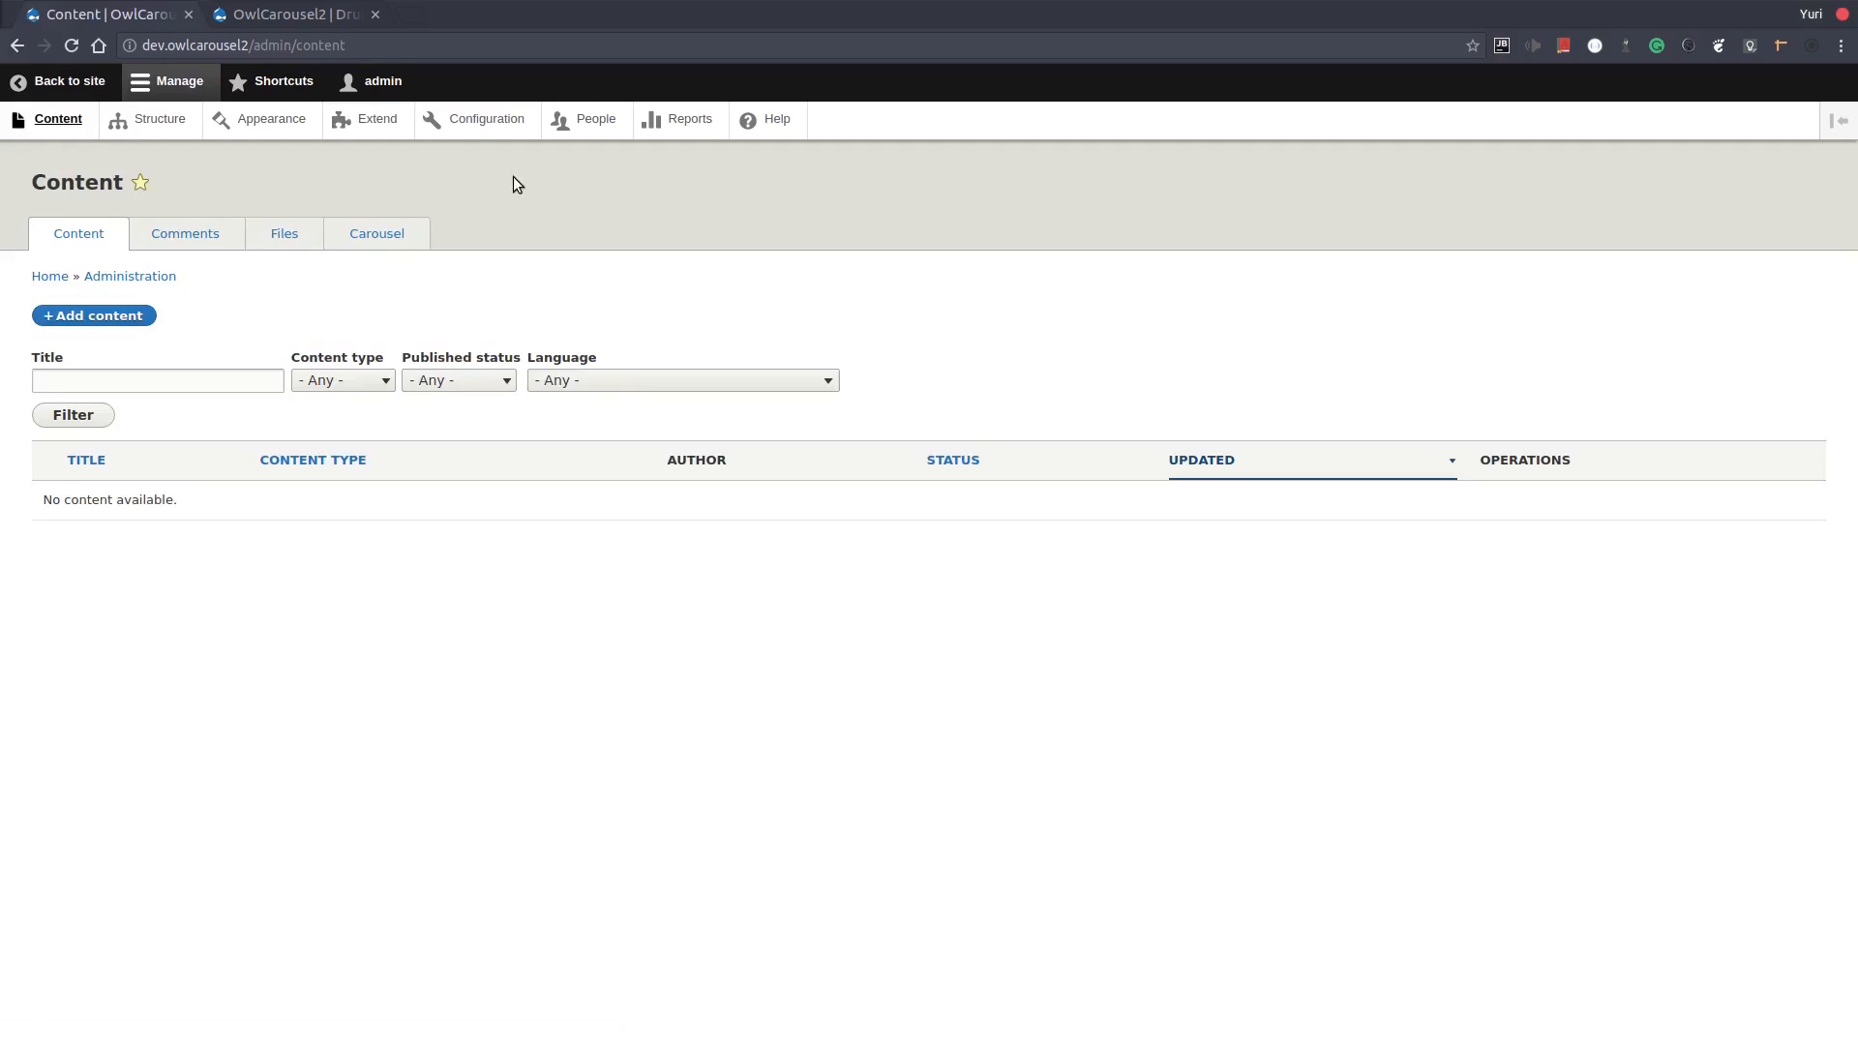
Create a published OwlCarousel2 carousel named "Carousel 1" with the default settings and save it
left_click(381, 244)
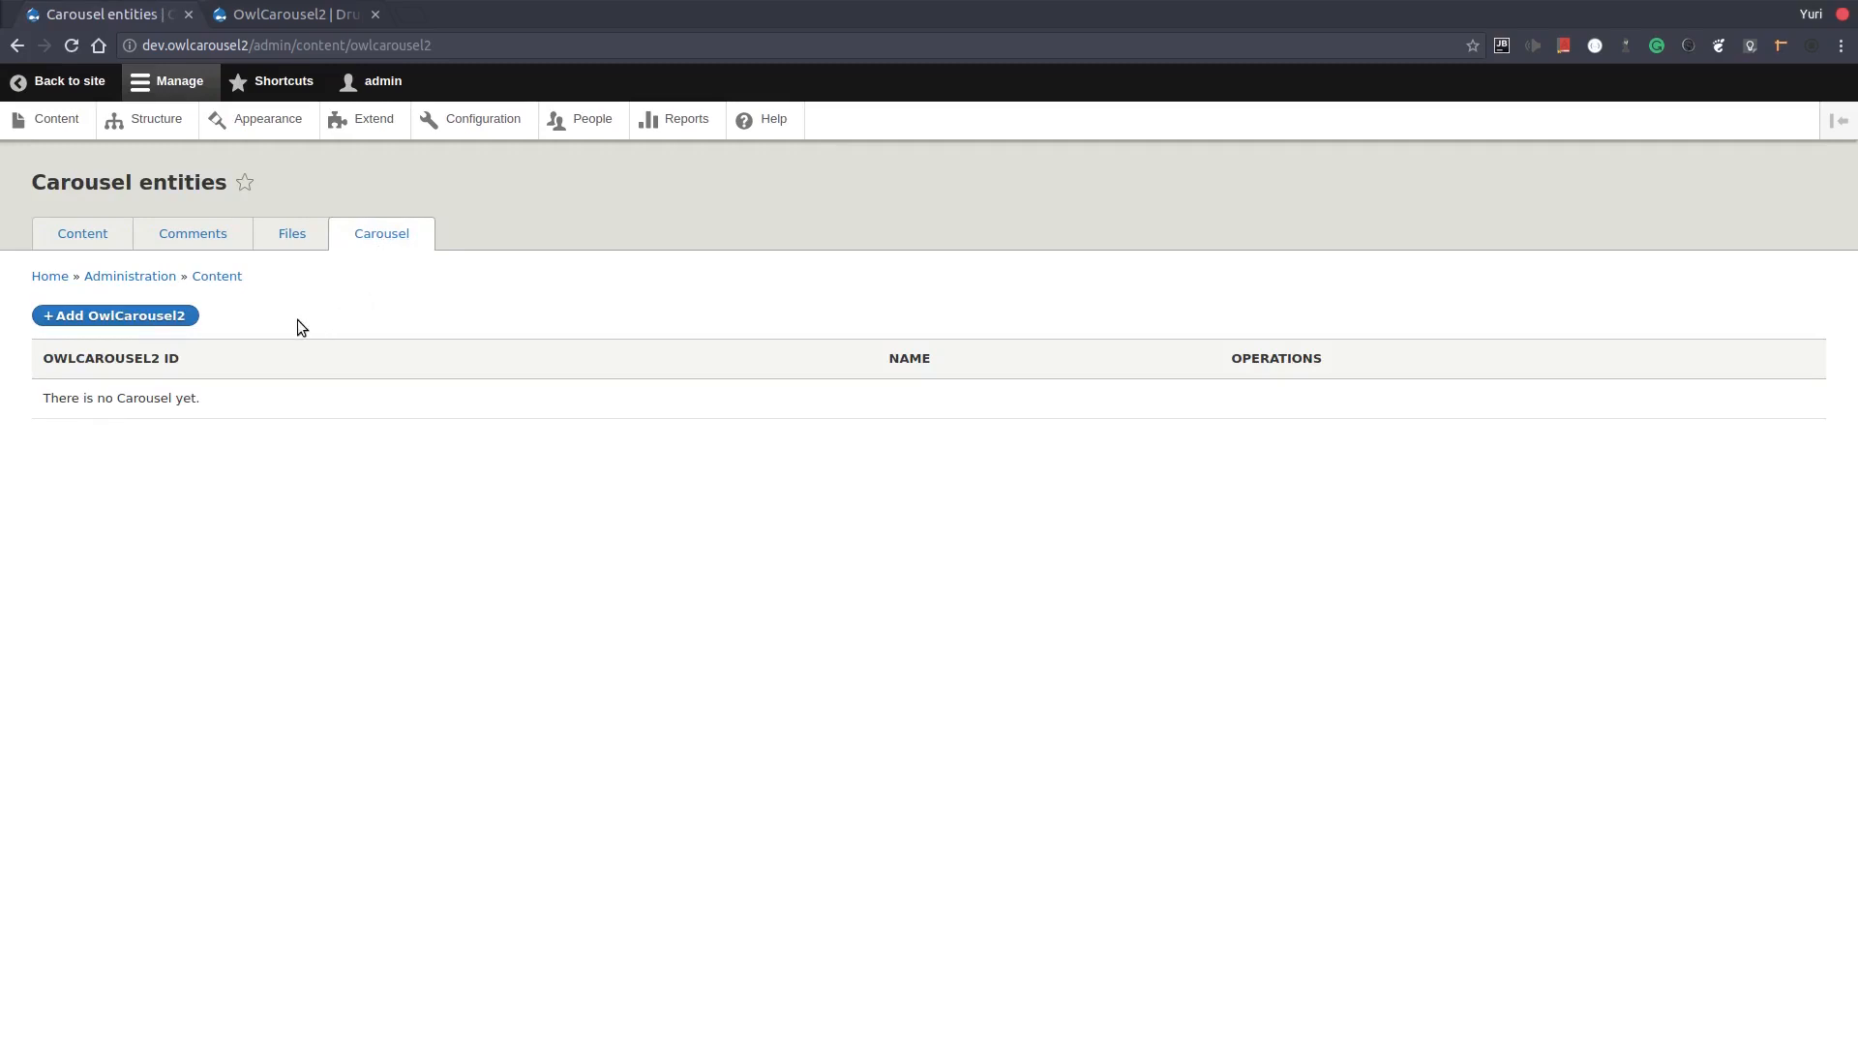
left_click(142, 319)
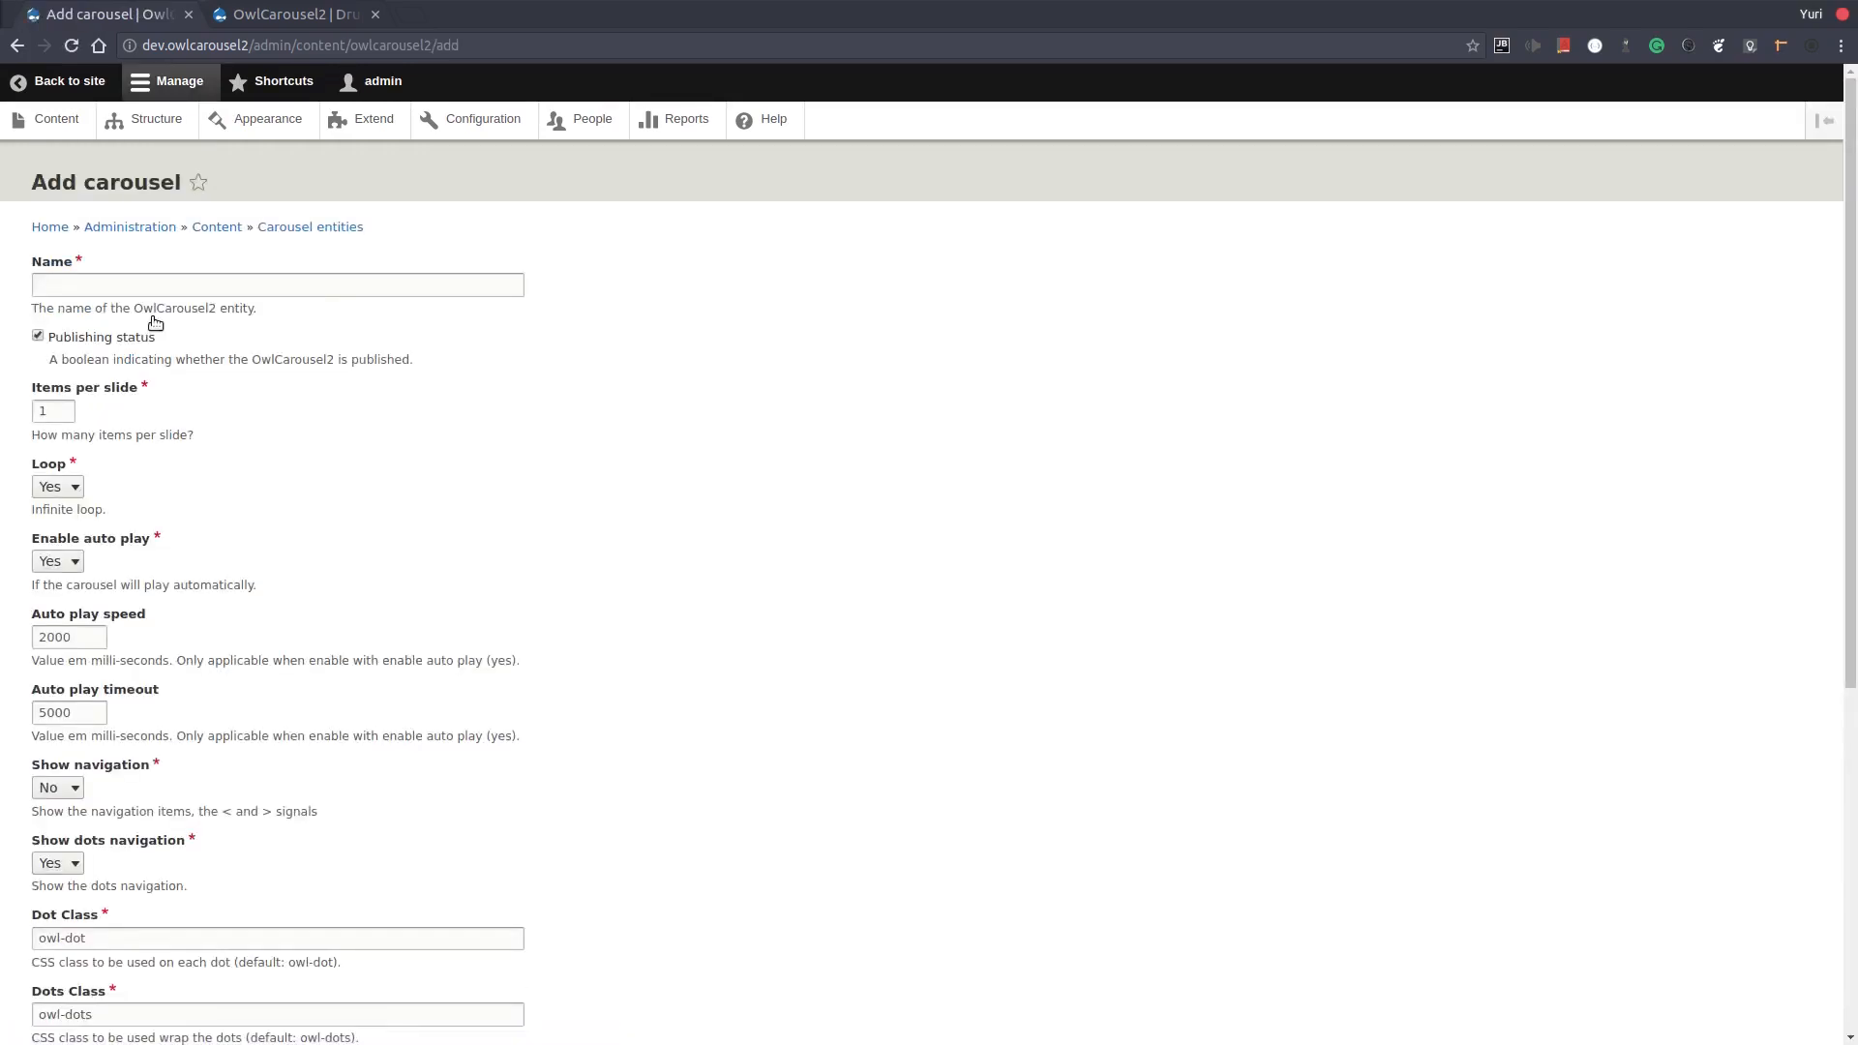
left_click(213, 286)
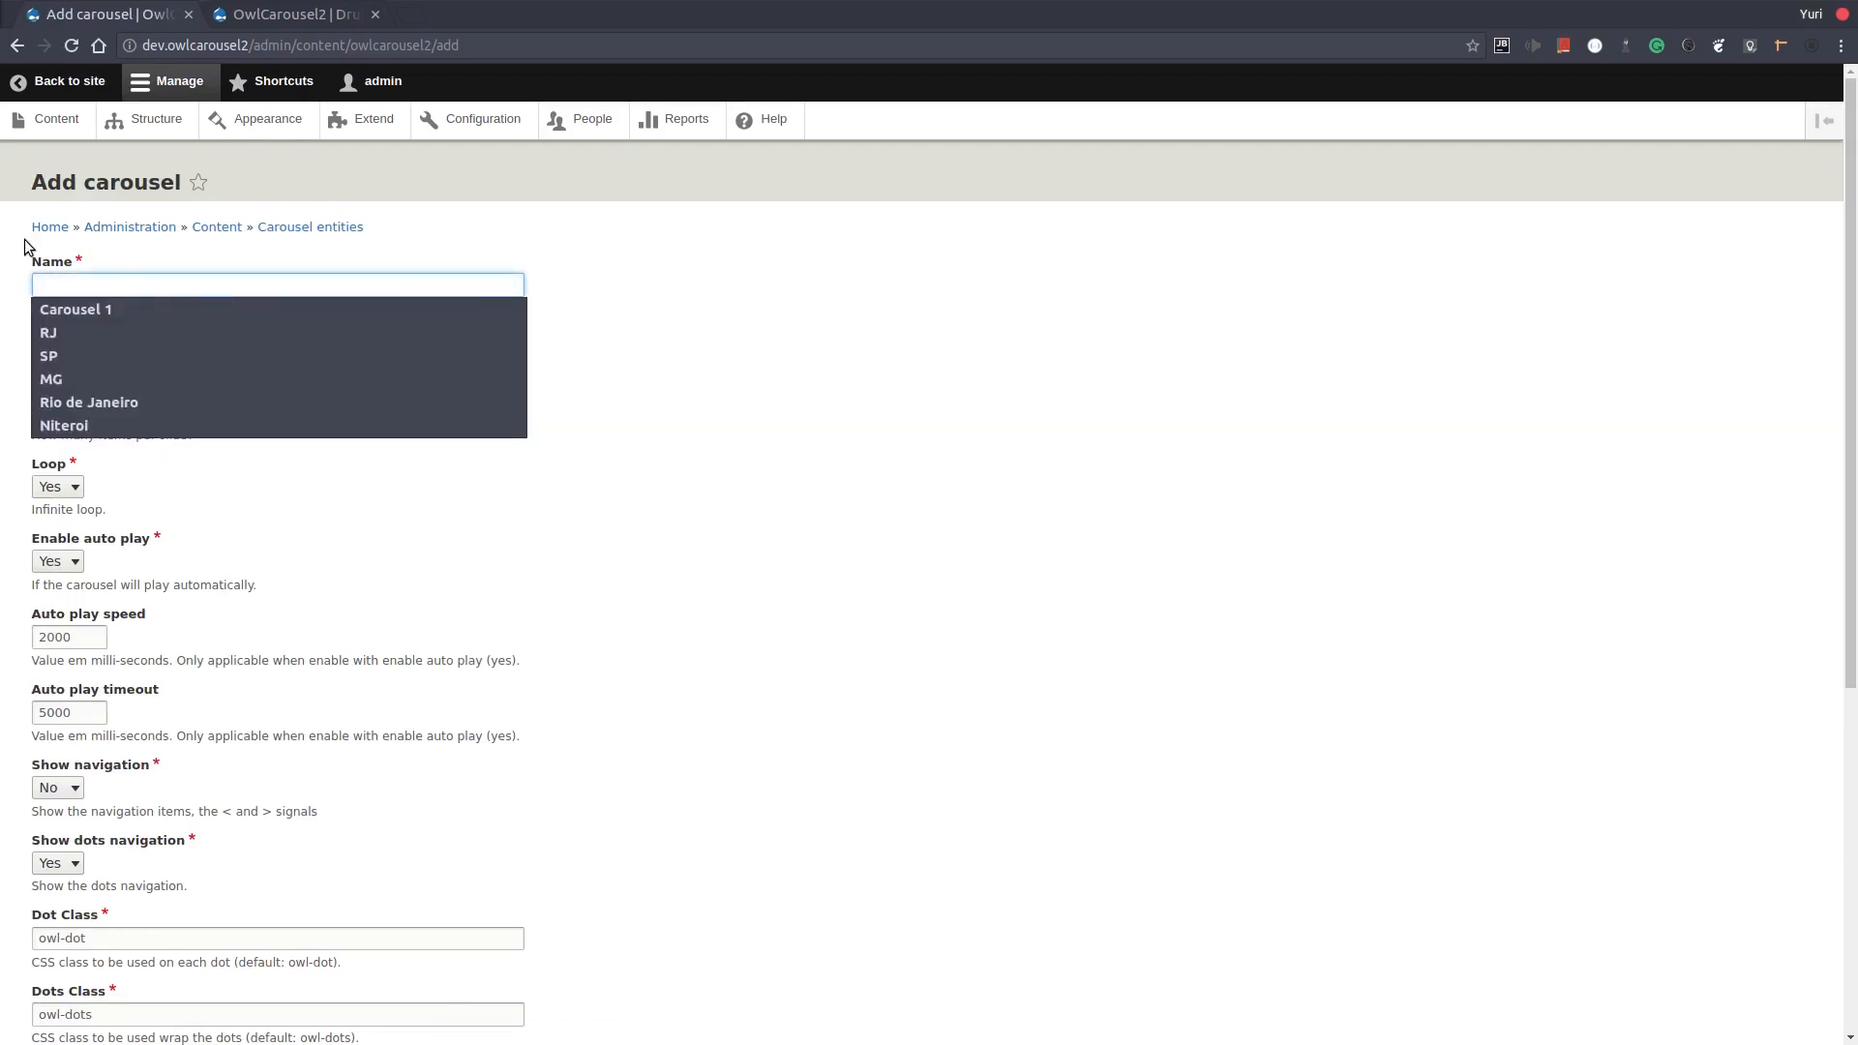
left_click(87, 310)
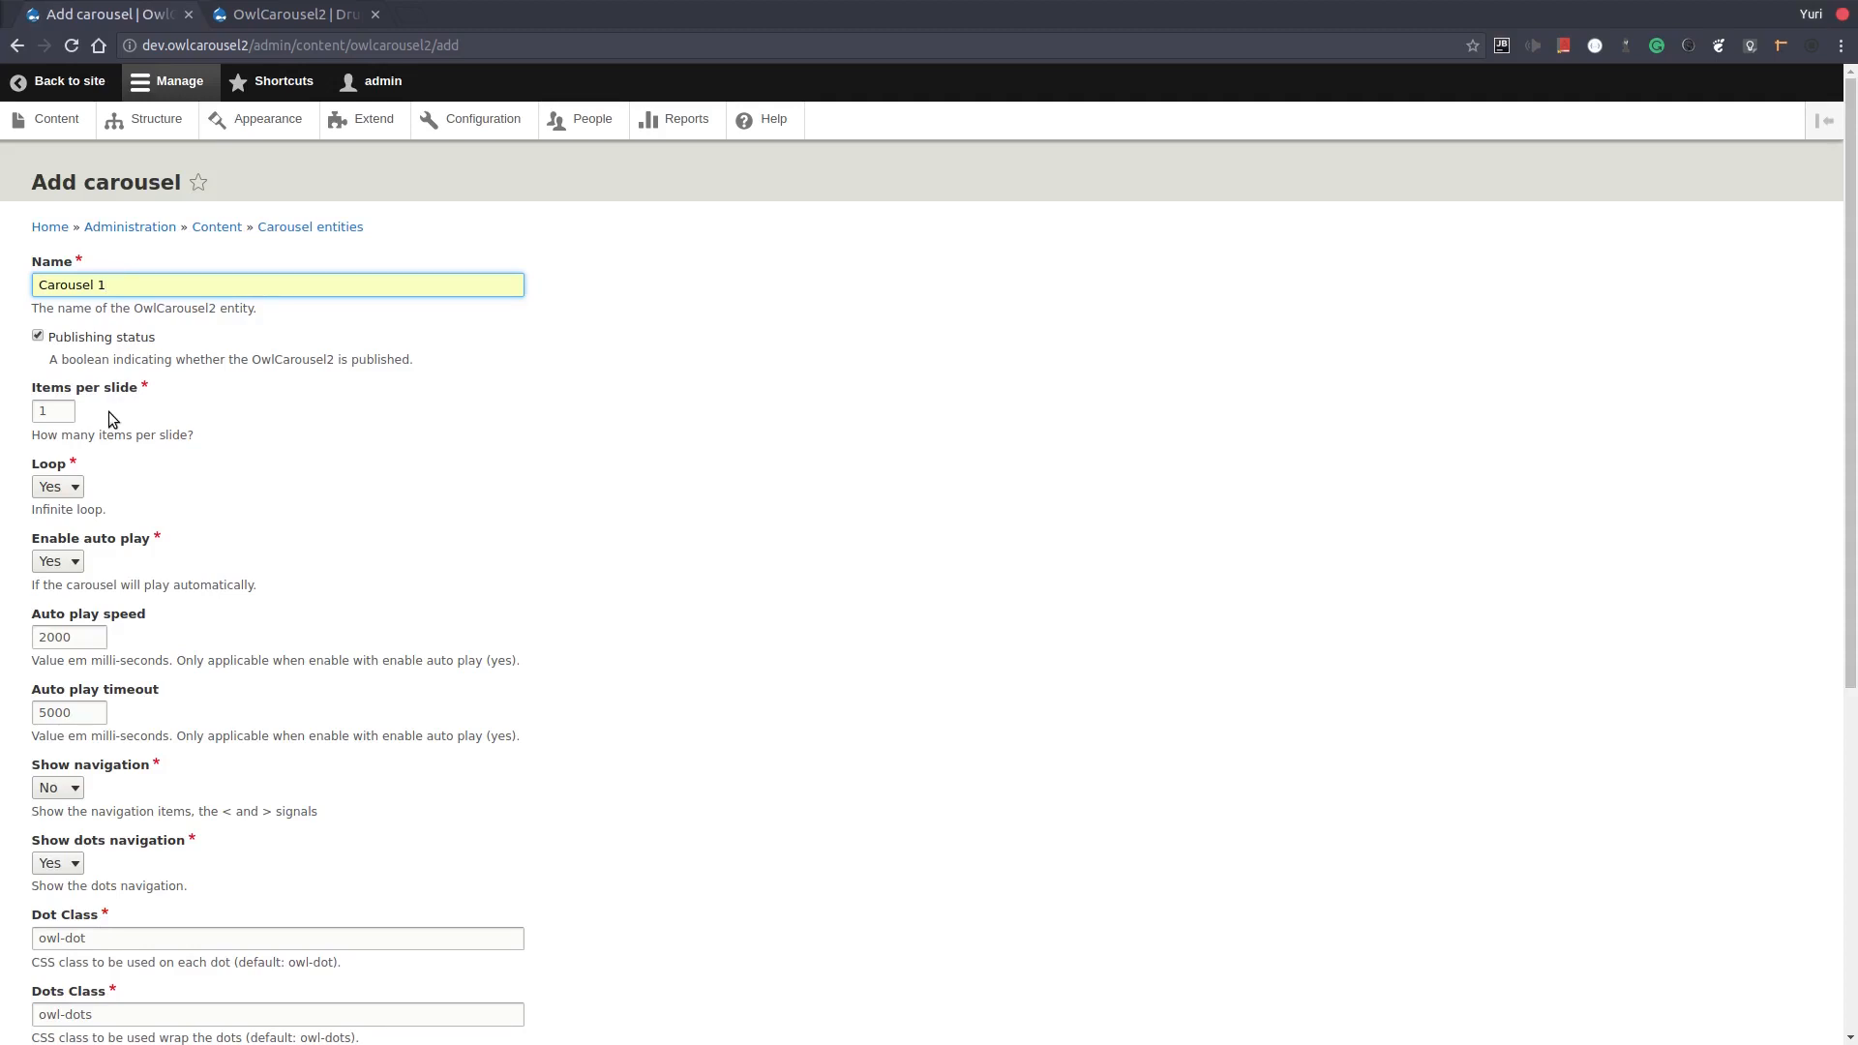
scroll(108, 418, "down", 5)
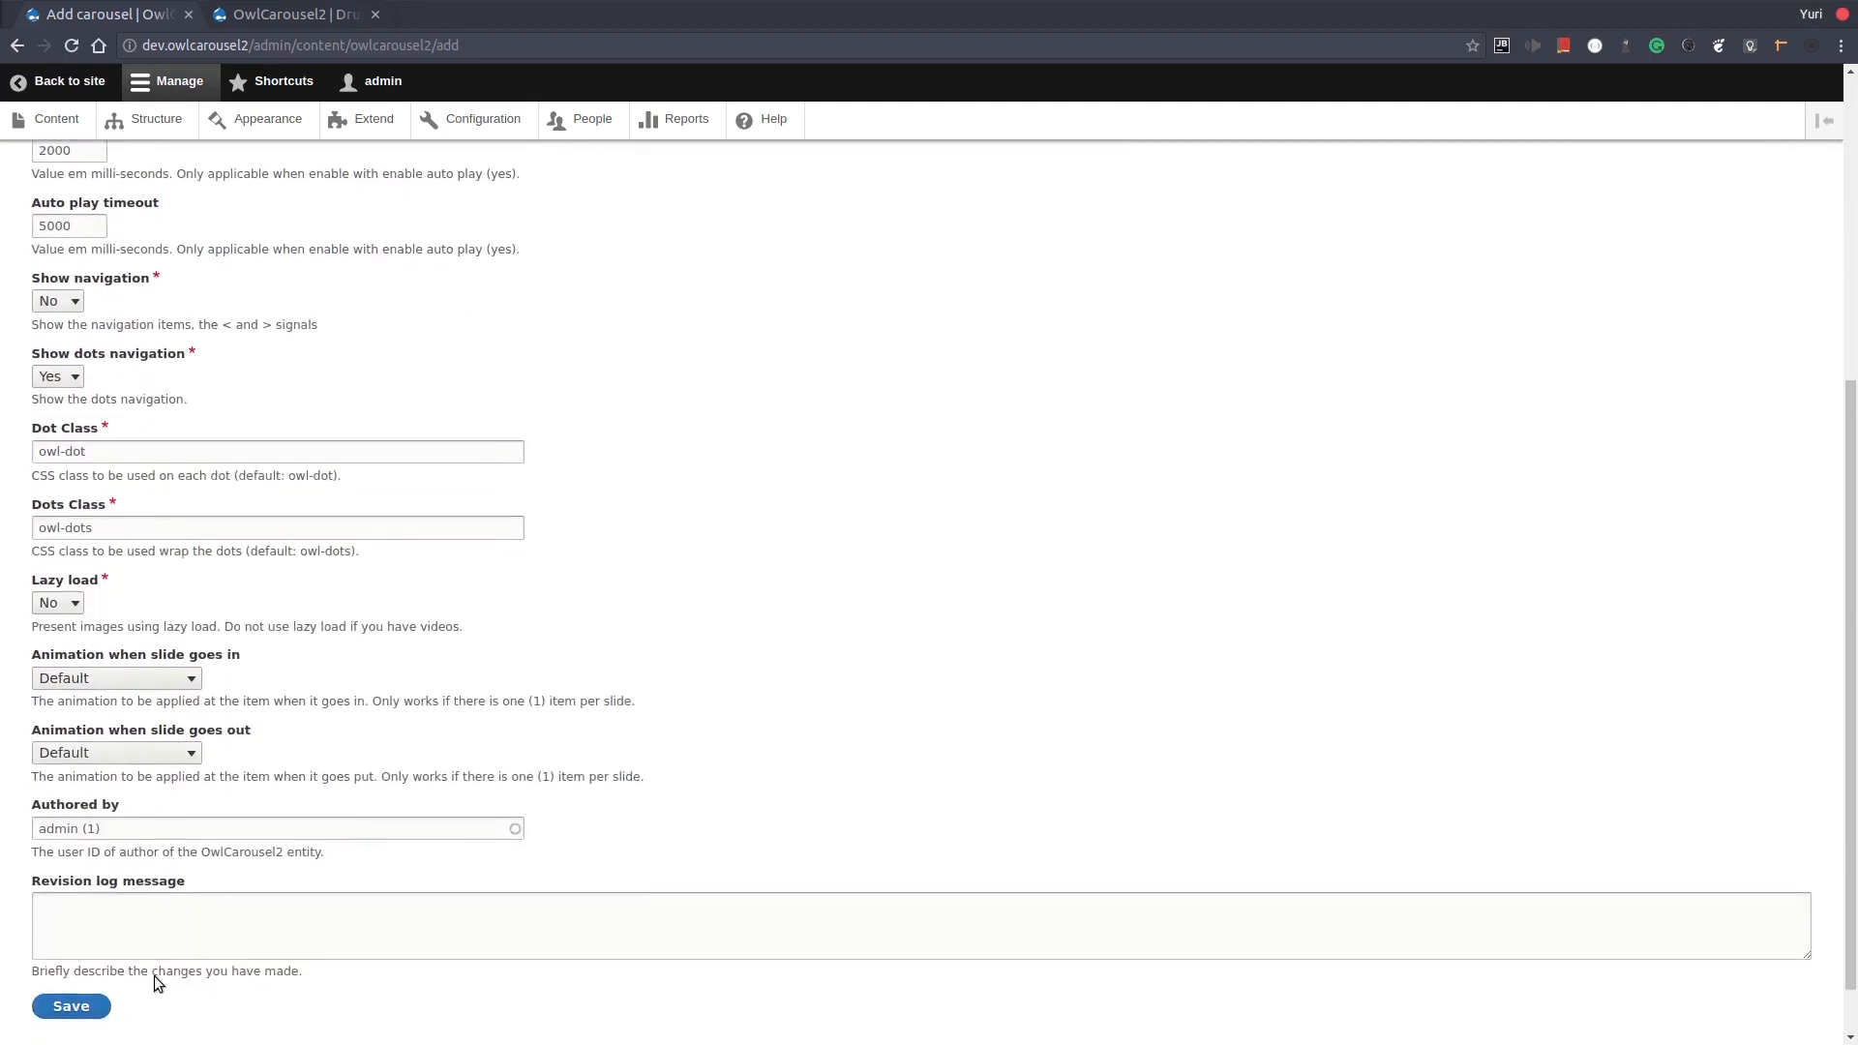
left_click(88, 1006)
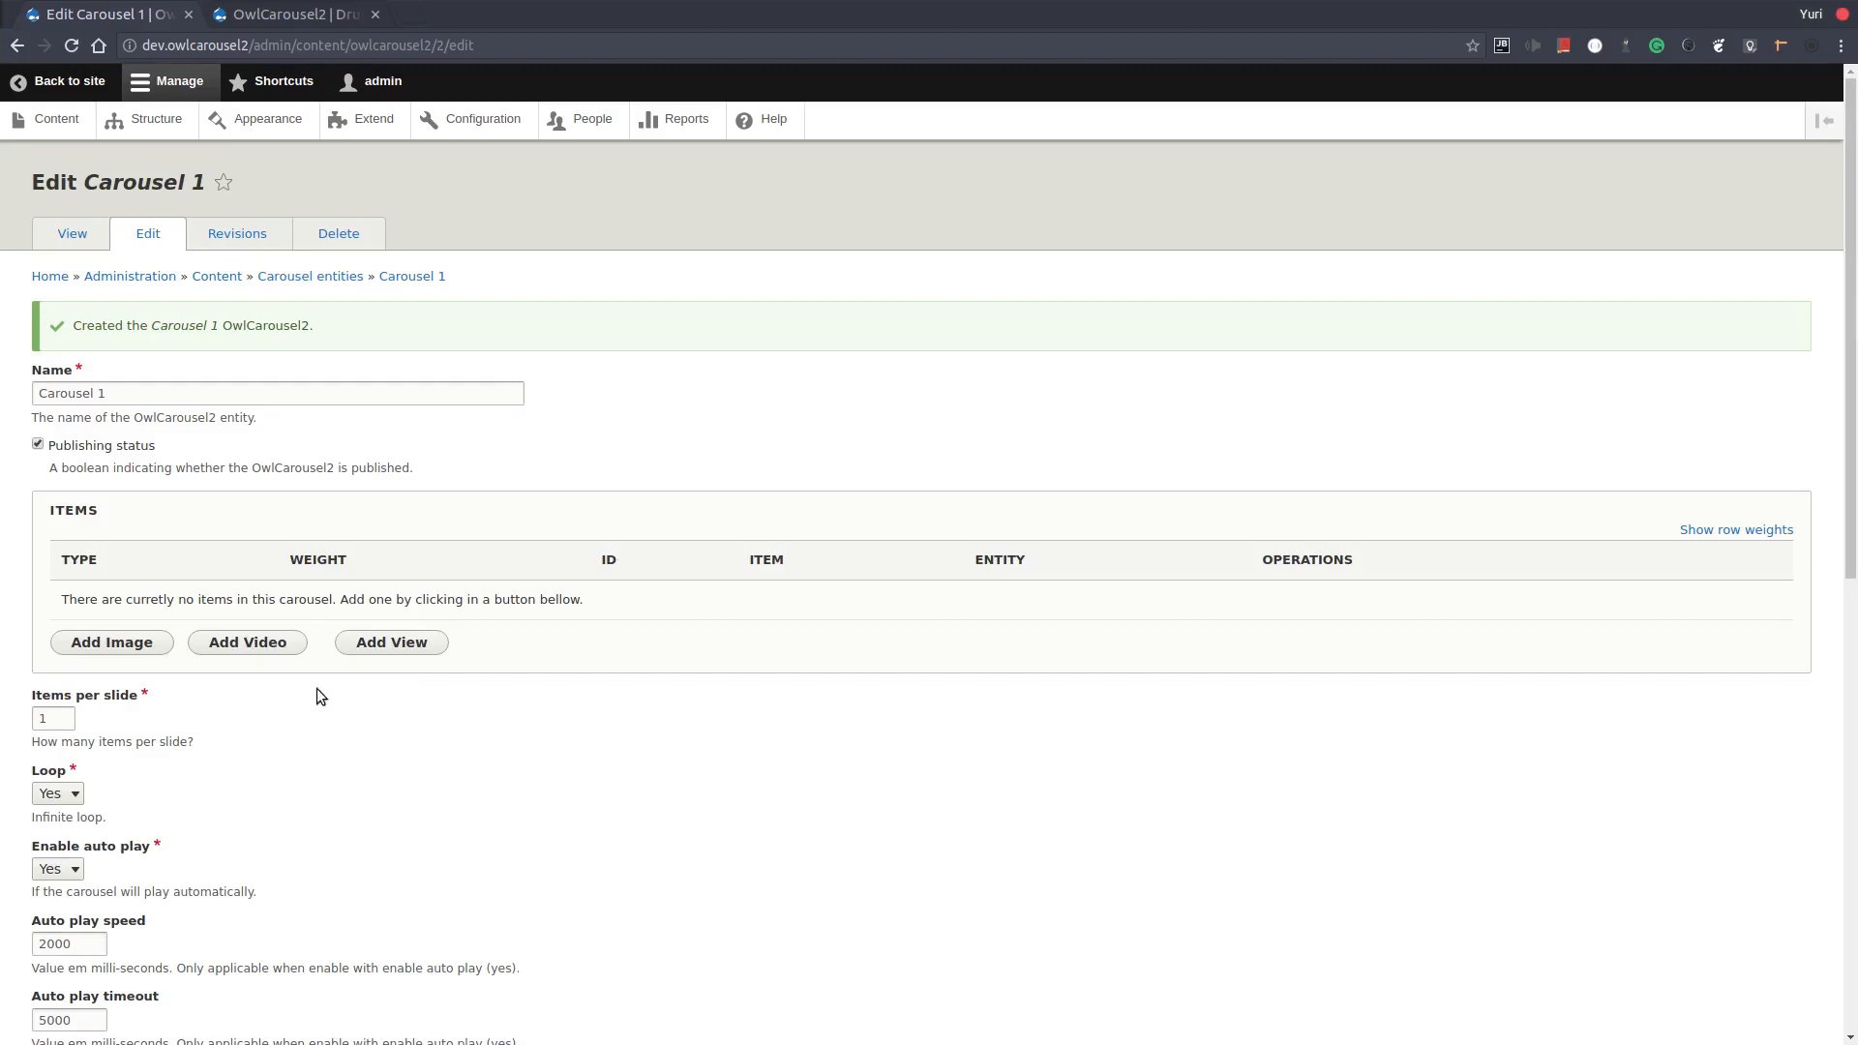
Add the image 444958-blue-sky-wallpaper-2560x1600-image.jpg from the samples folder to Carousel 1, using the Carousel image style
left_click(117, 645)
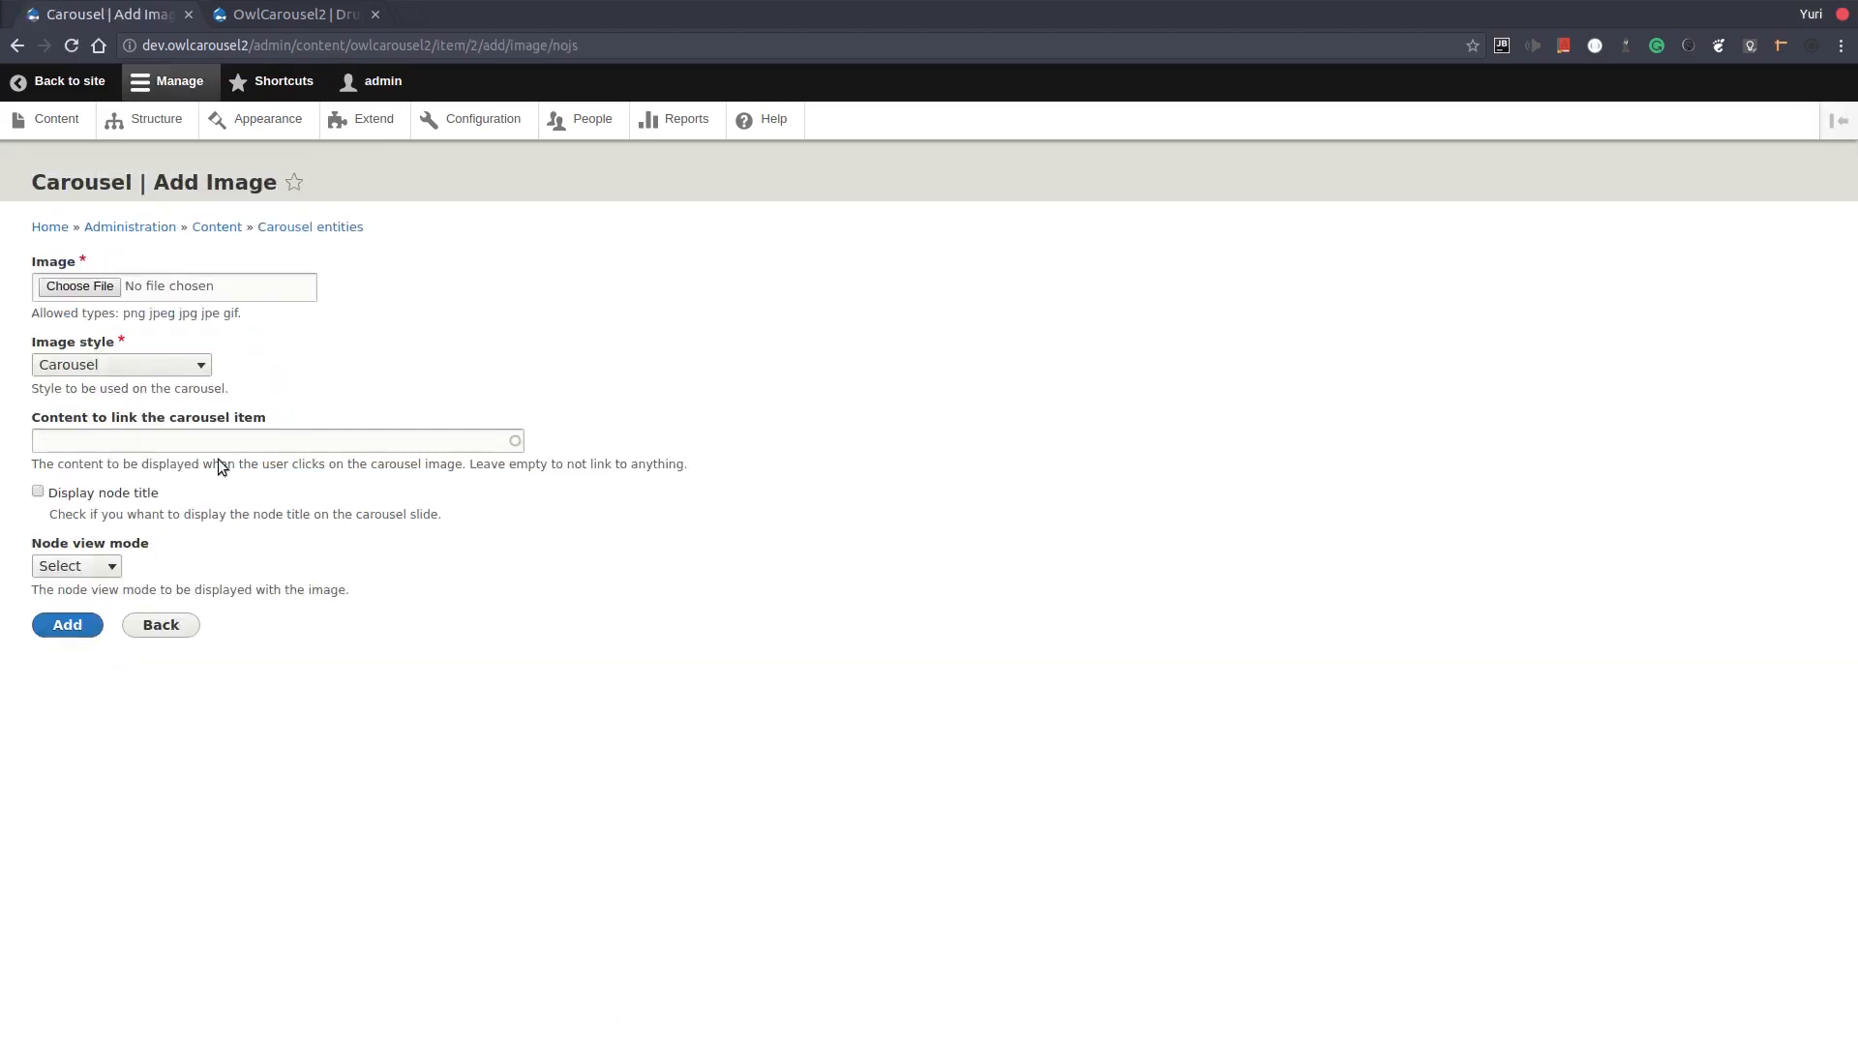
left_click(97, 287)
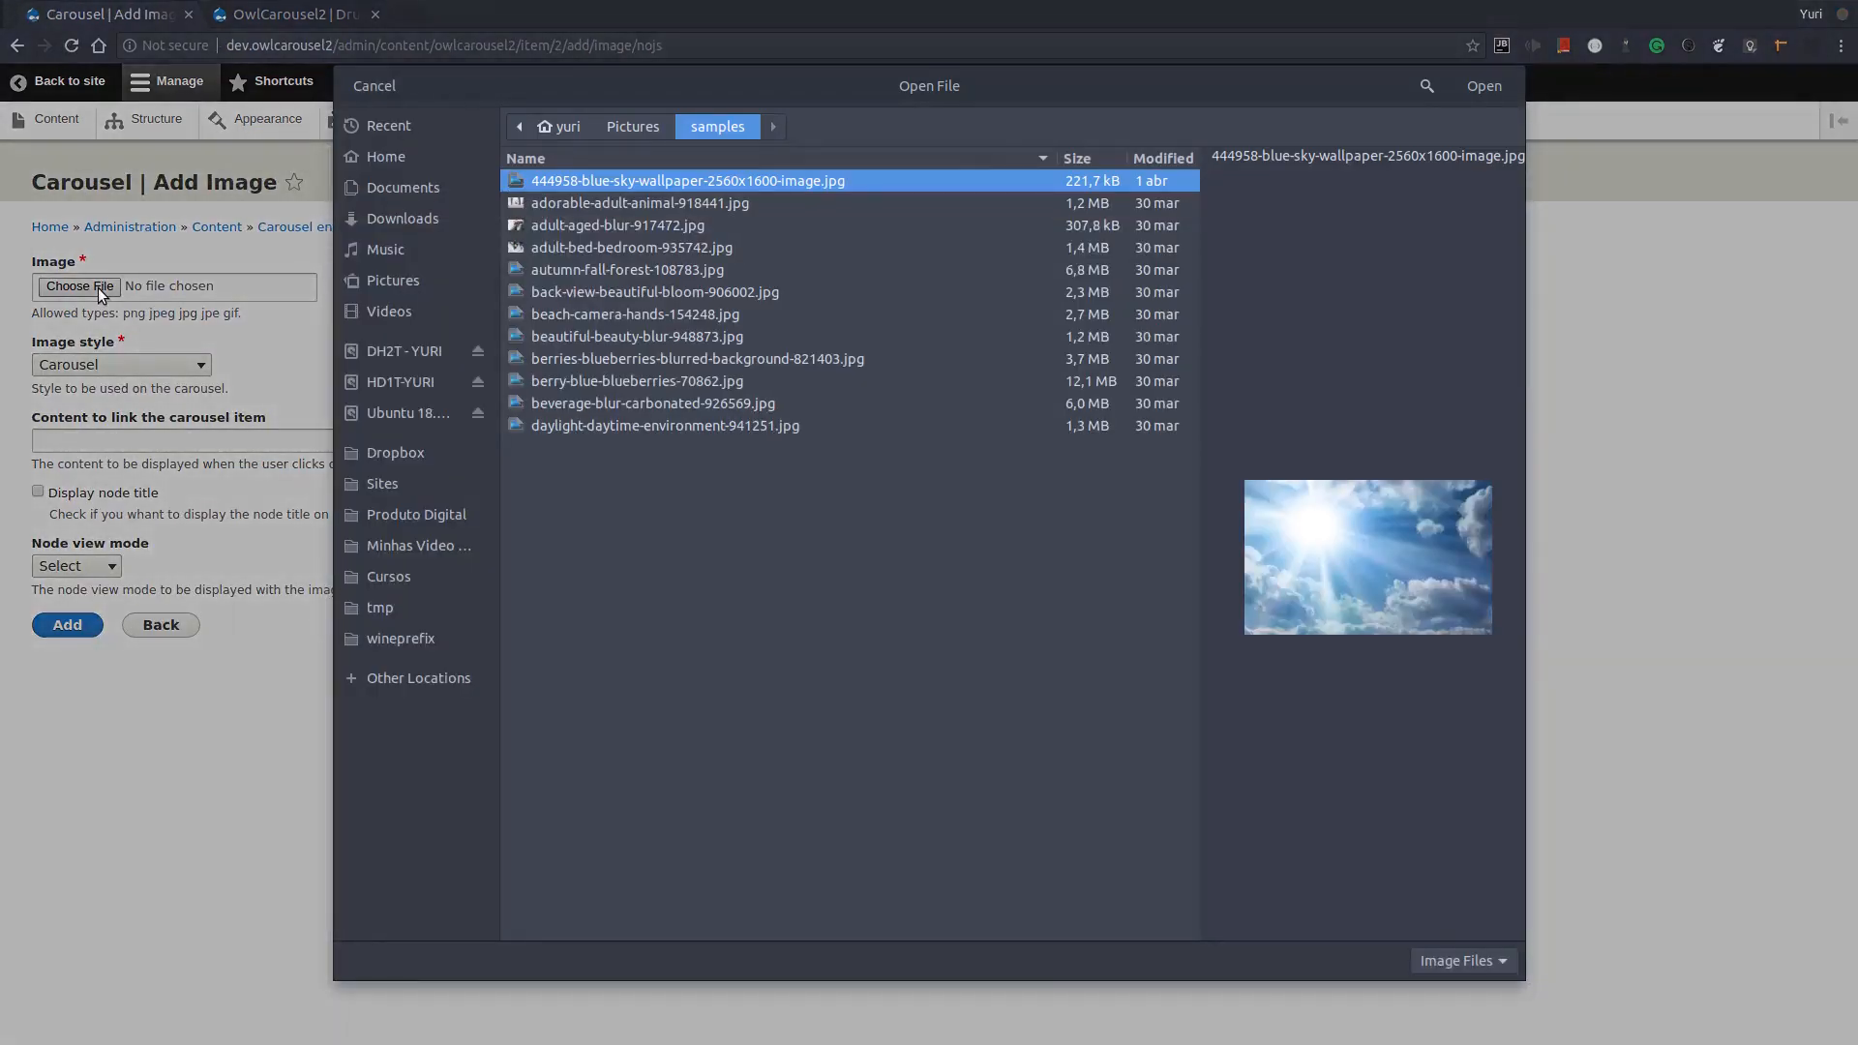
double_click(780, 184)
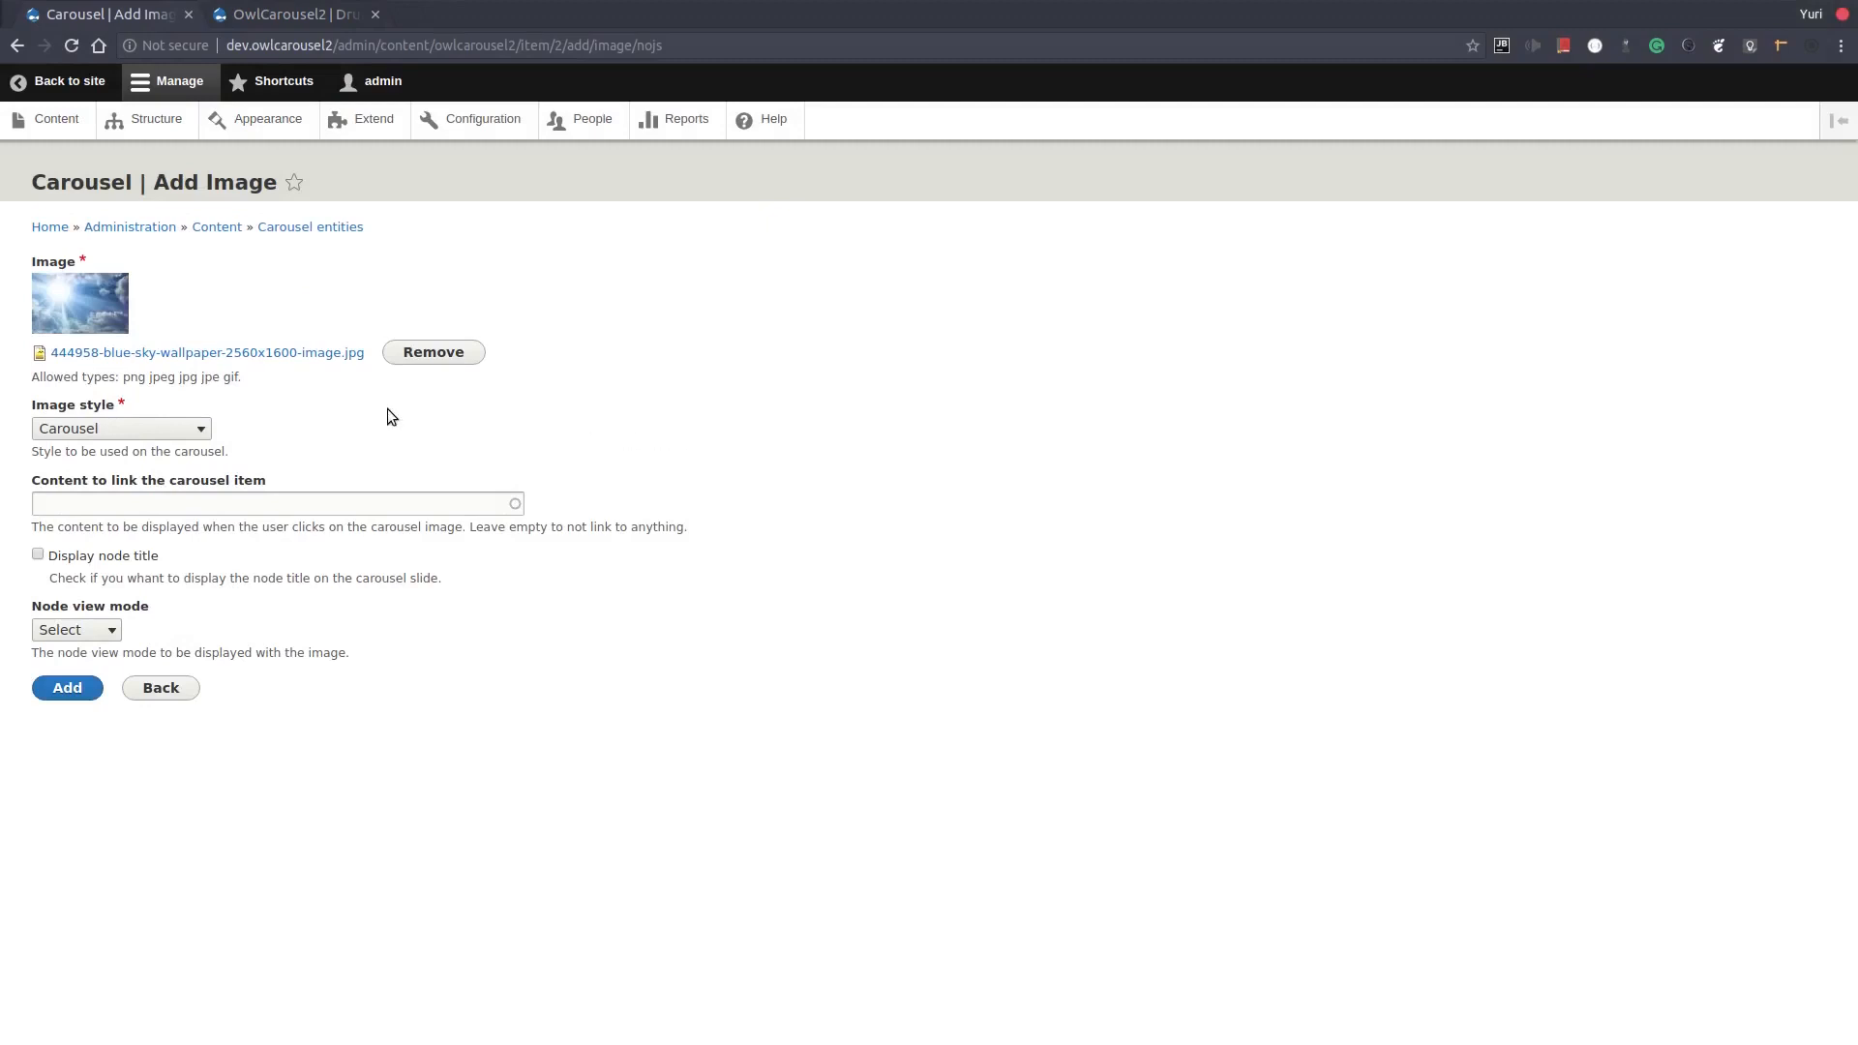
left_click(199, 431)
left_click(232, 430)
left_click(56, 691)
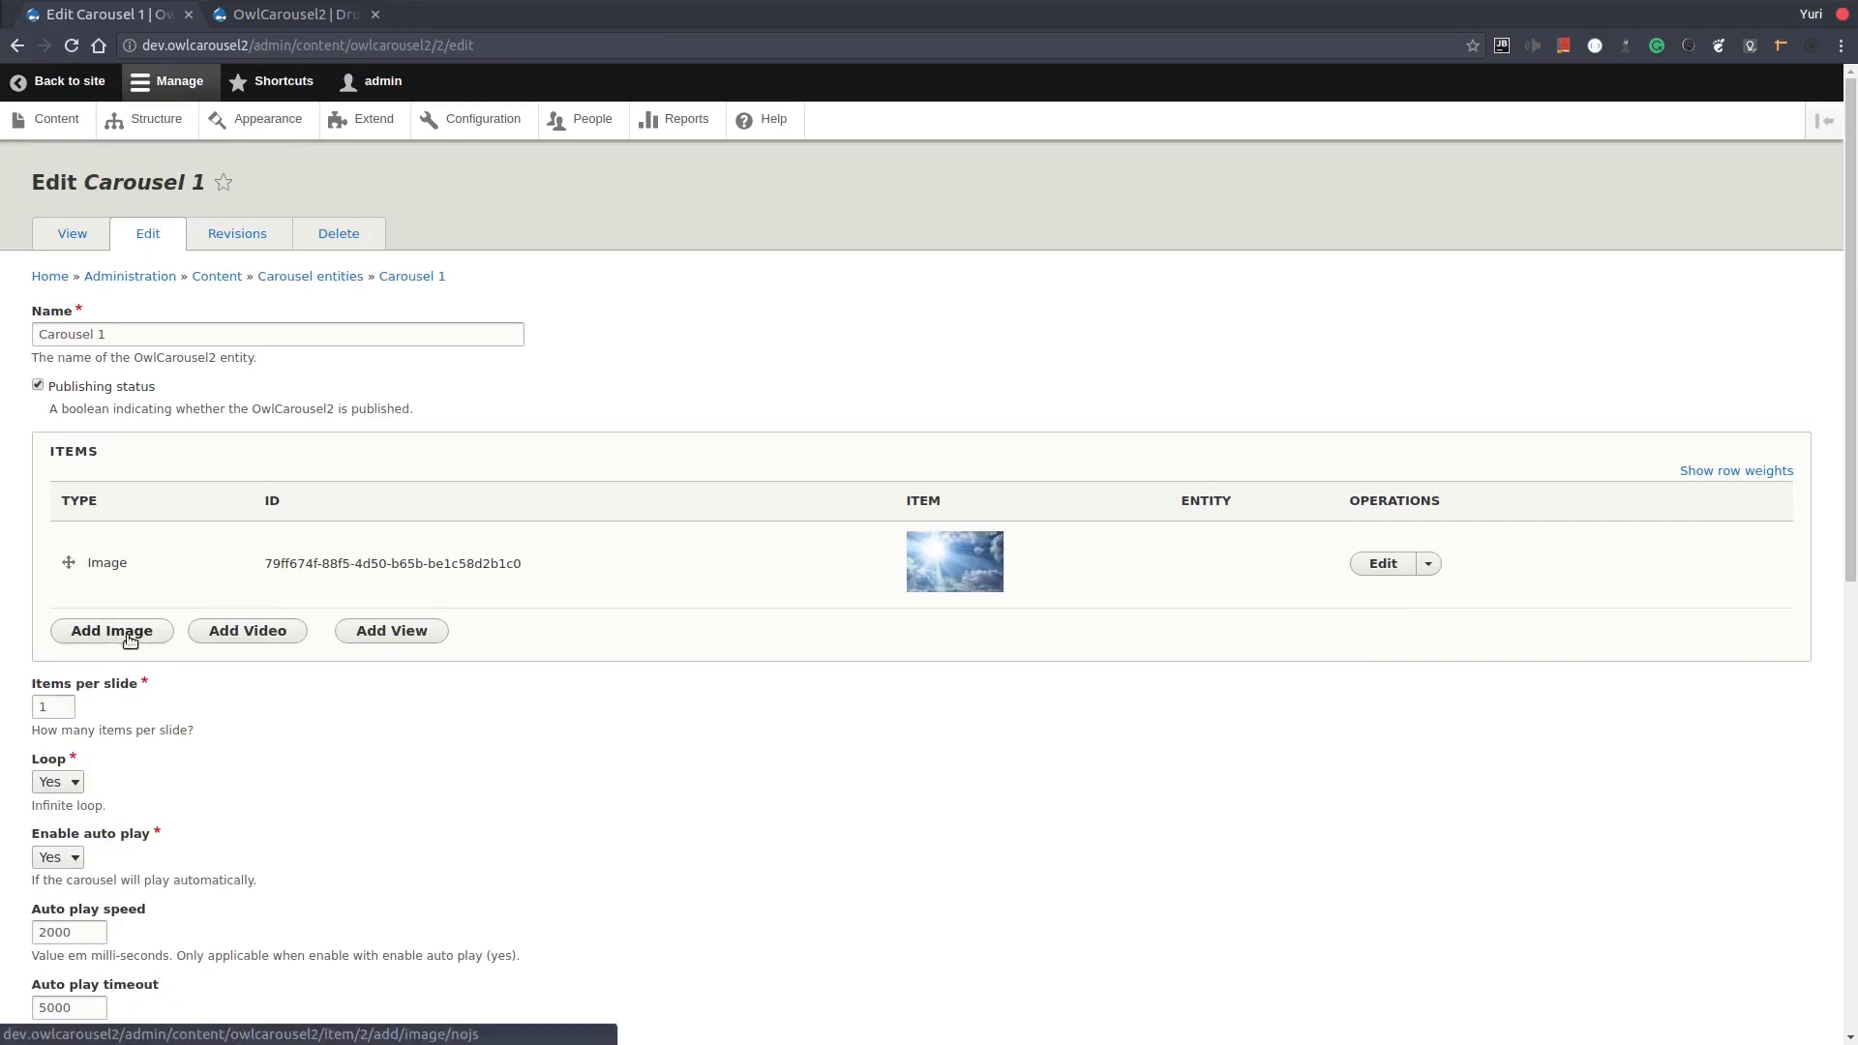
Add adorable-adult-animal-918441.jpg from the samples folder to Carousel 1 as another image item
left_click(130, 640)
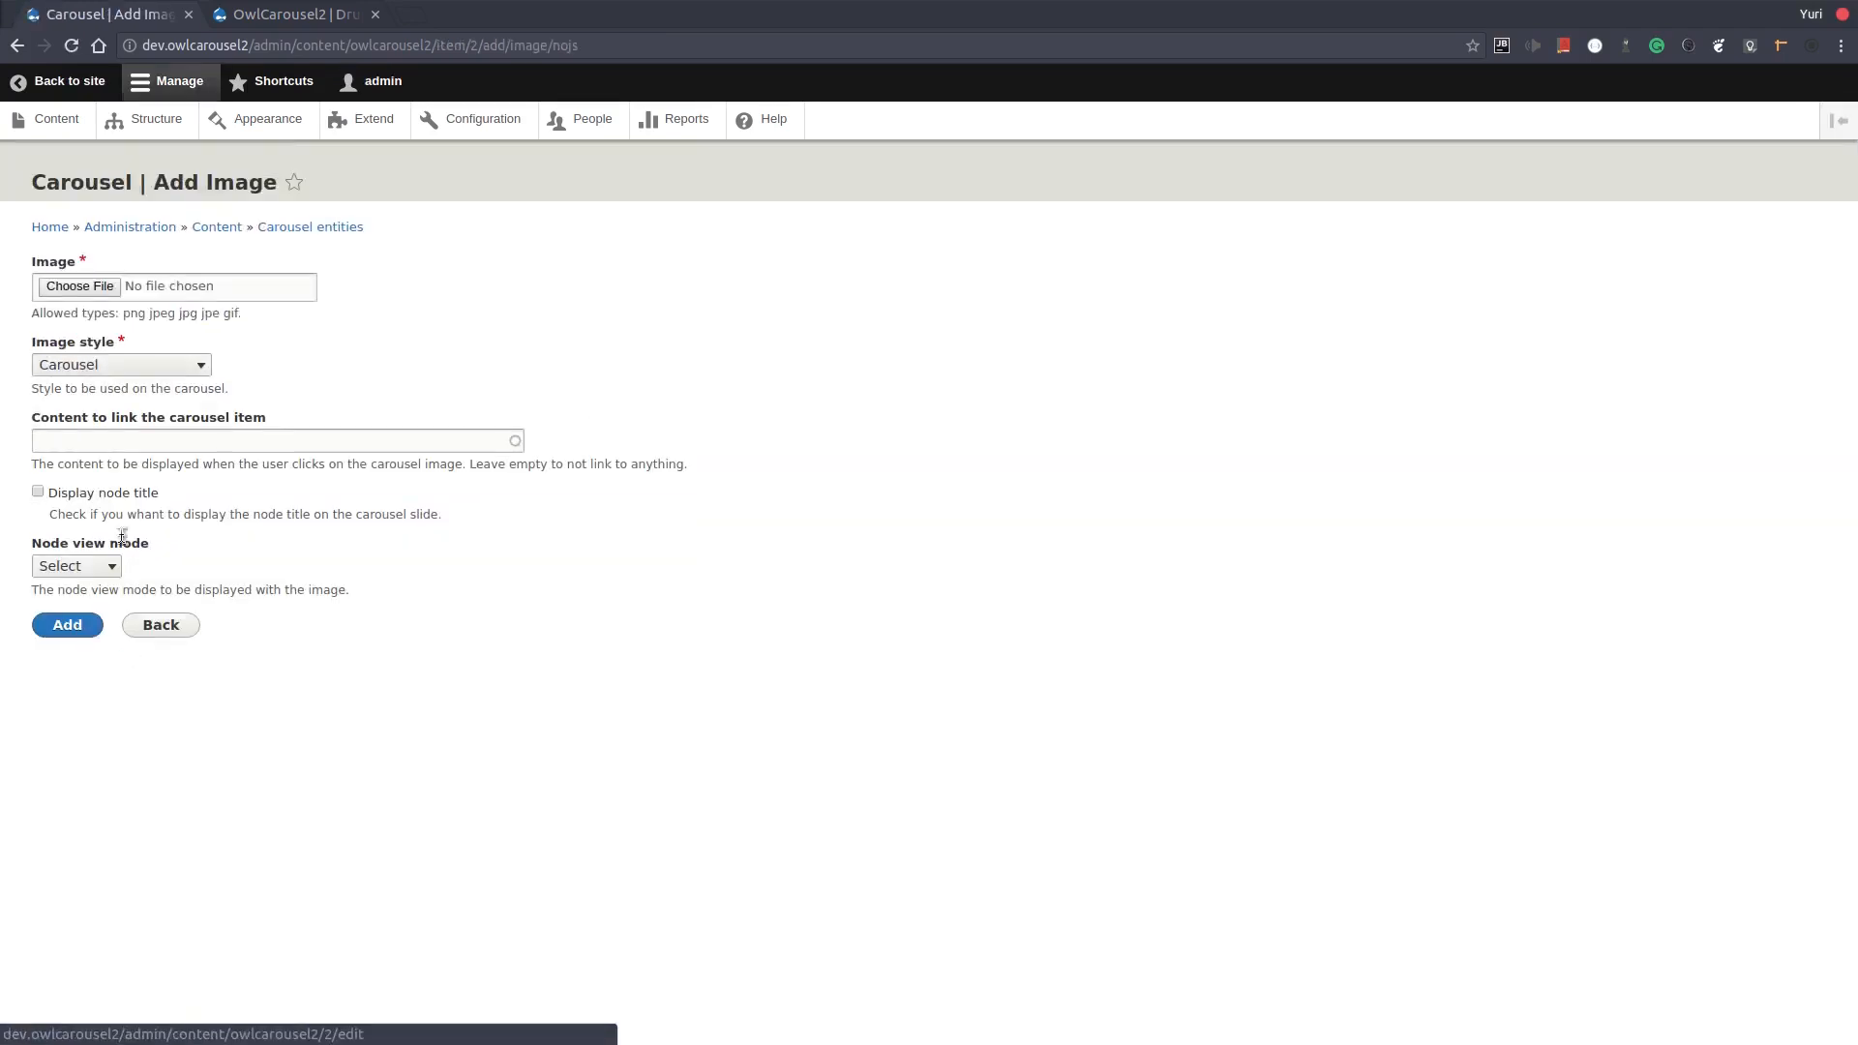
left_click(72, 288)
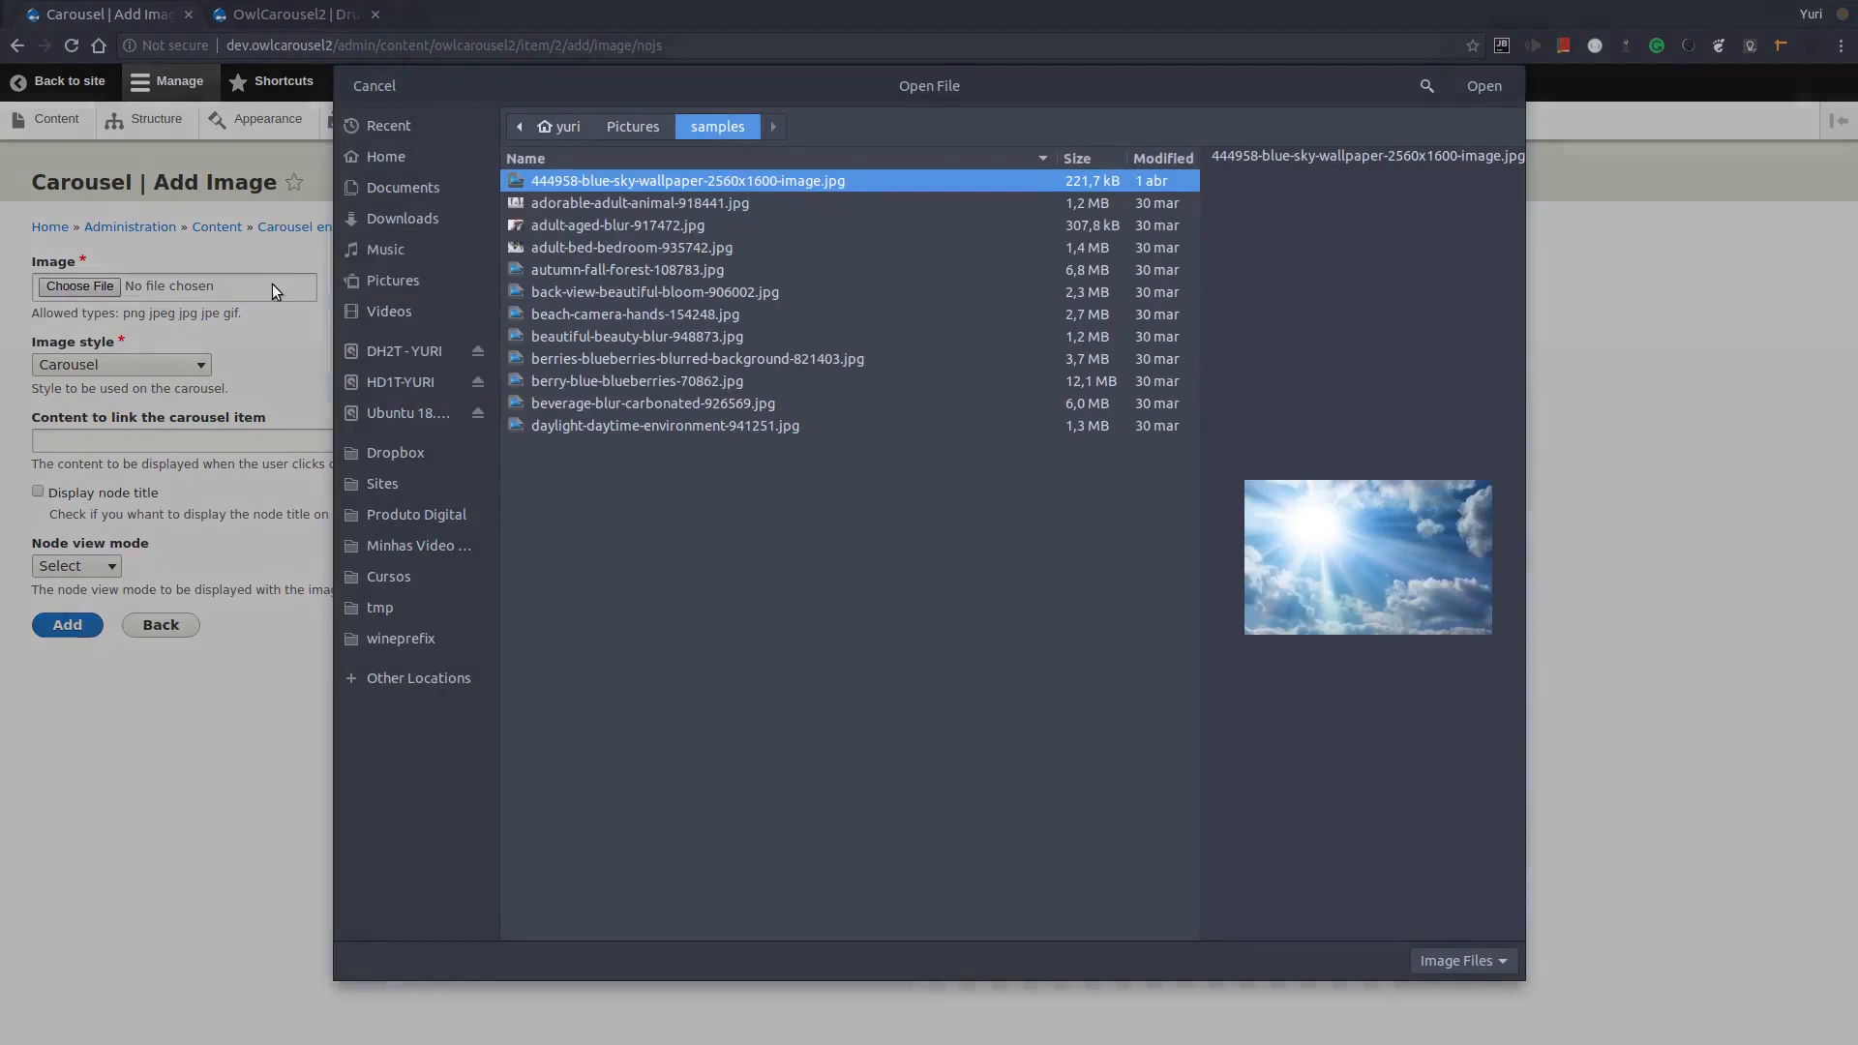
left_click(554, 204)
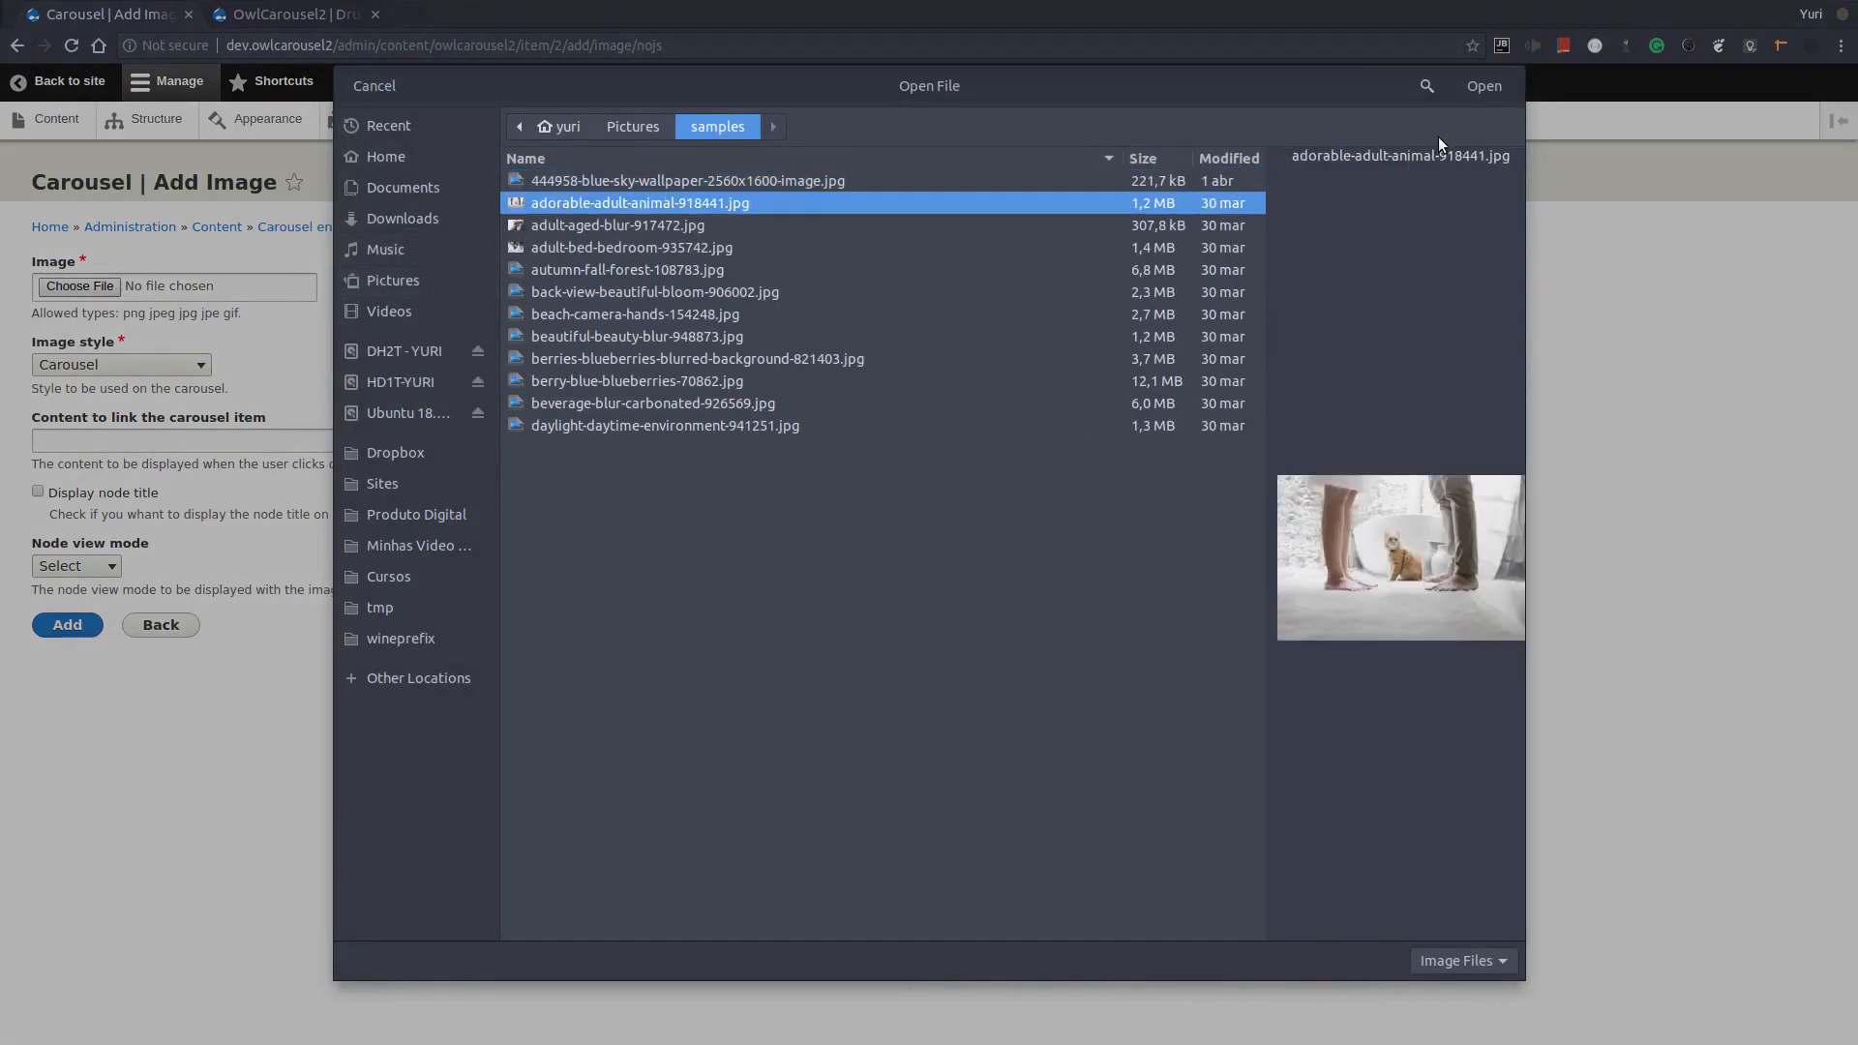
left_click(1483, 86)
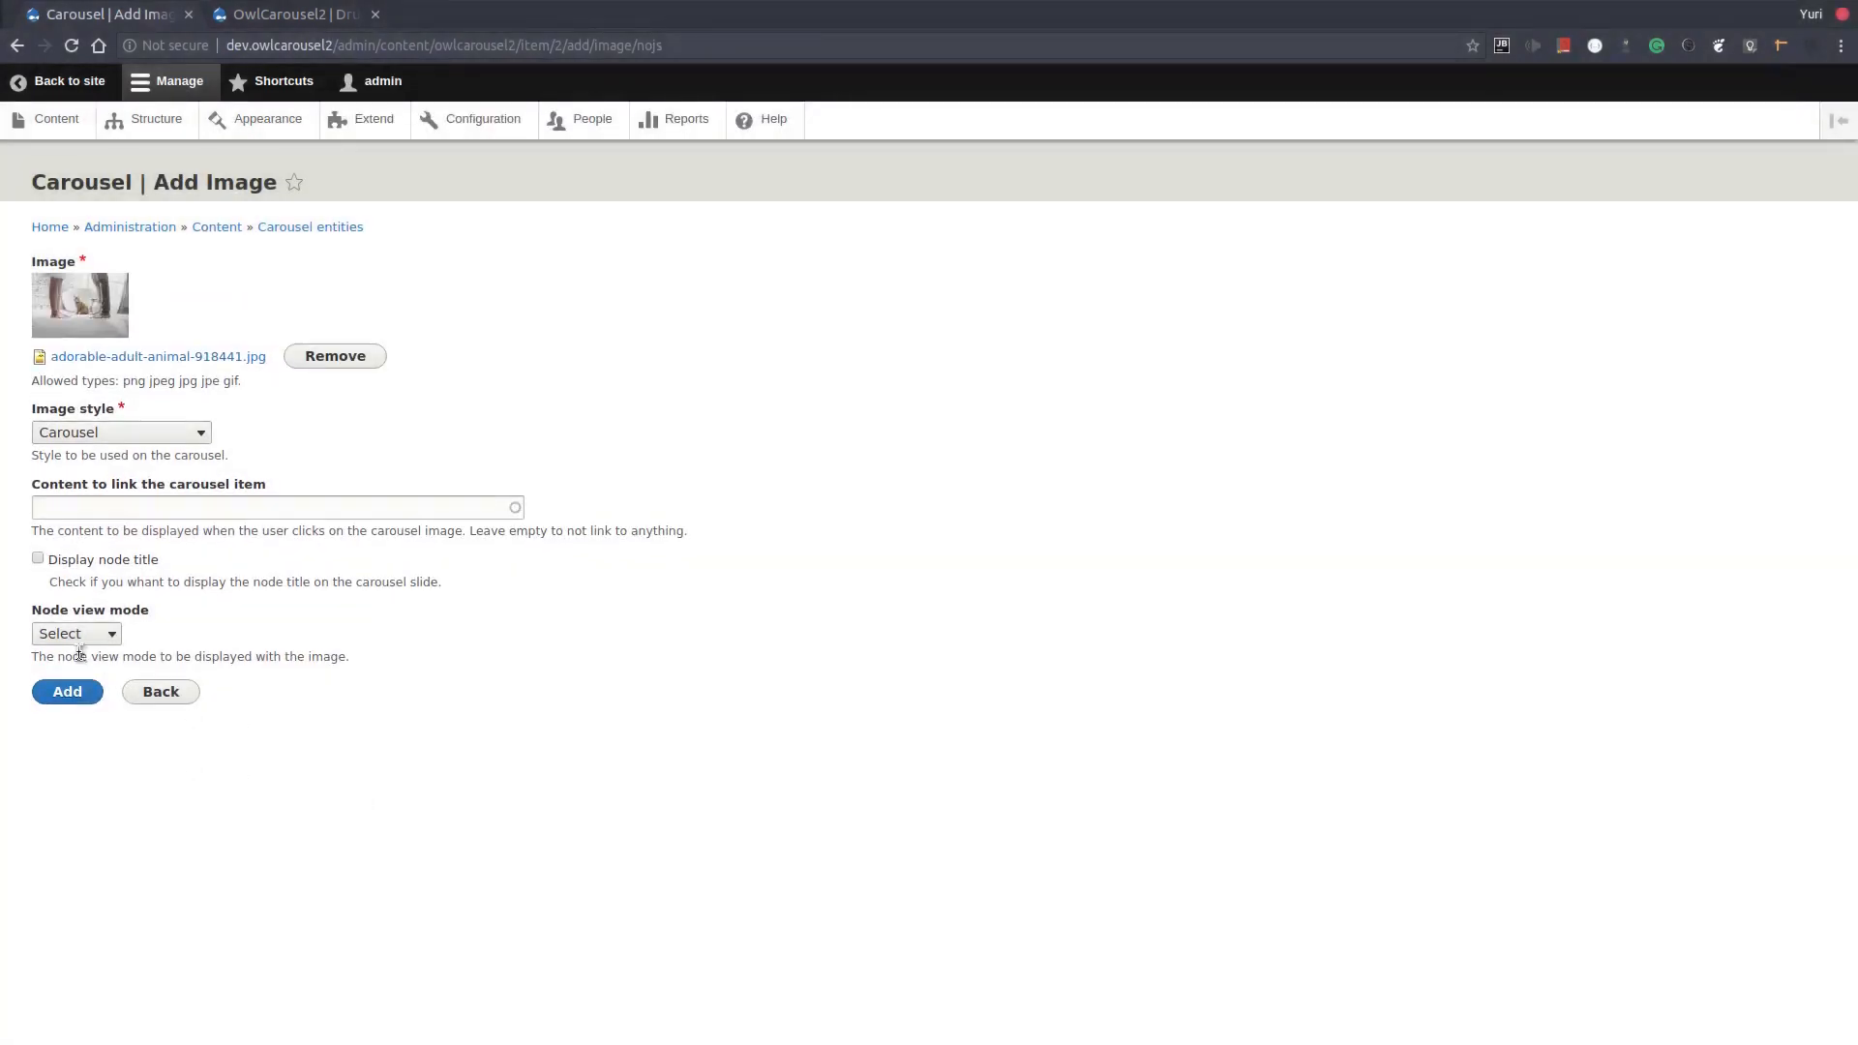
left_click(71, 693)
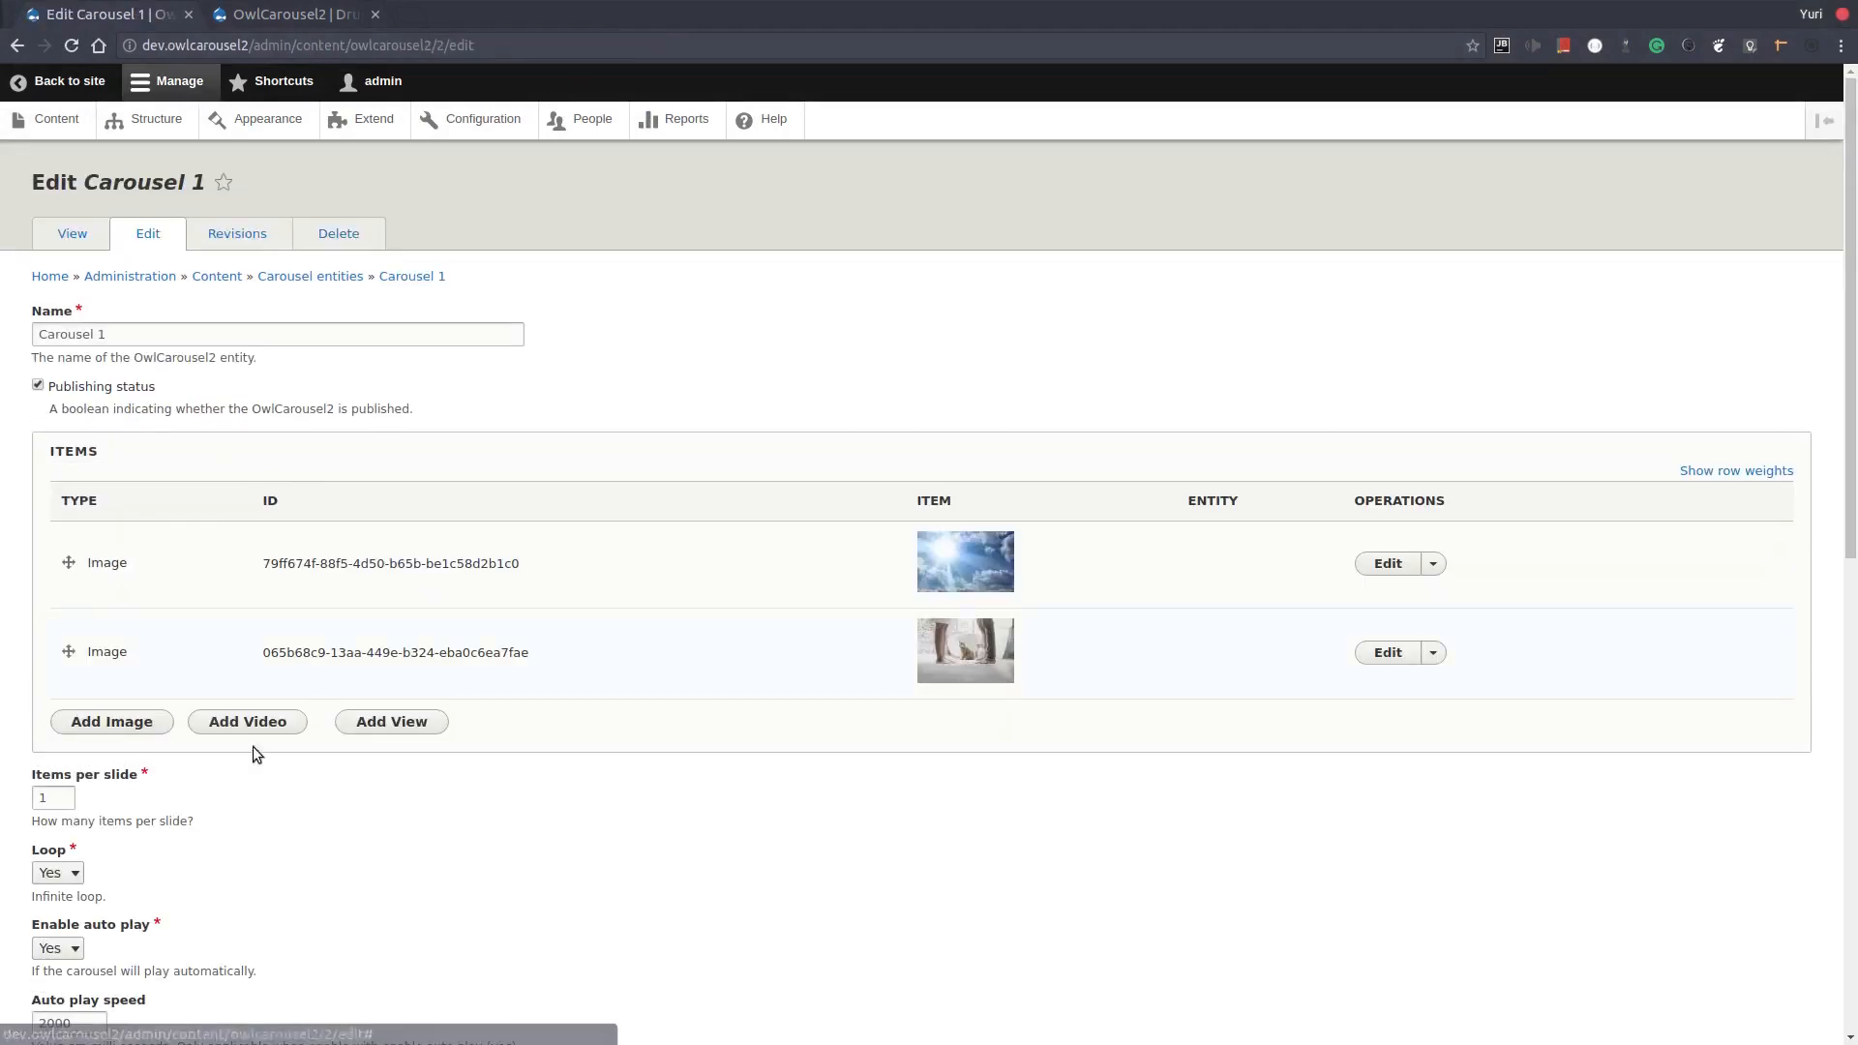
Add adult-aged-blur-917472.jpg from the samples folder to Carousel 1 as another image item
left_click(116, 724)
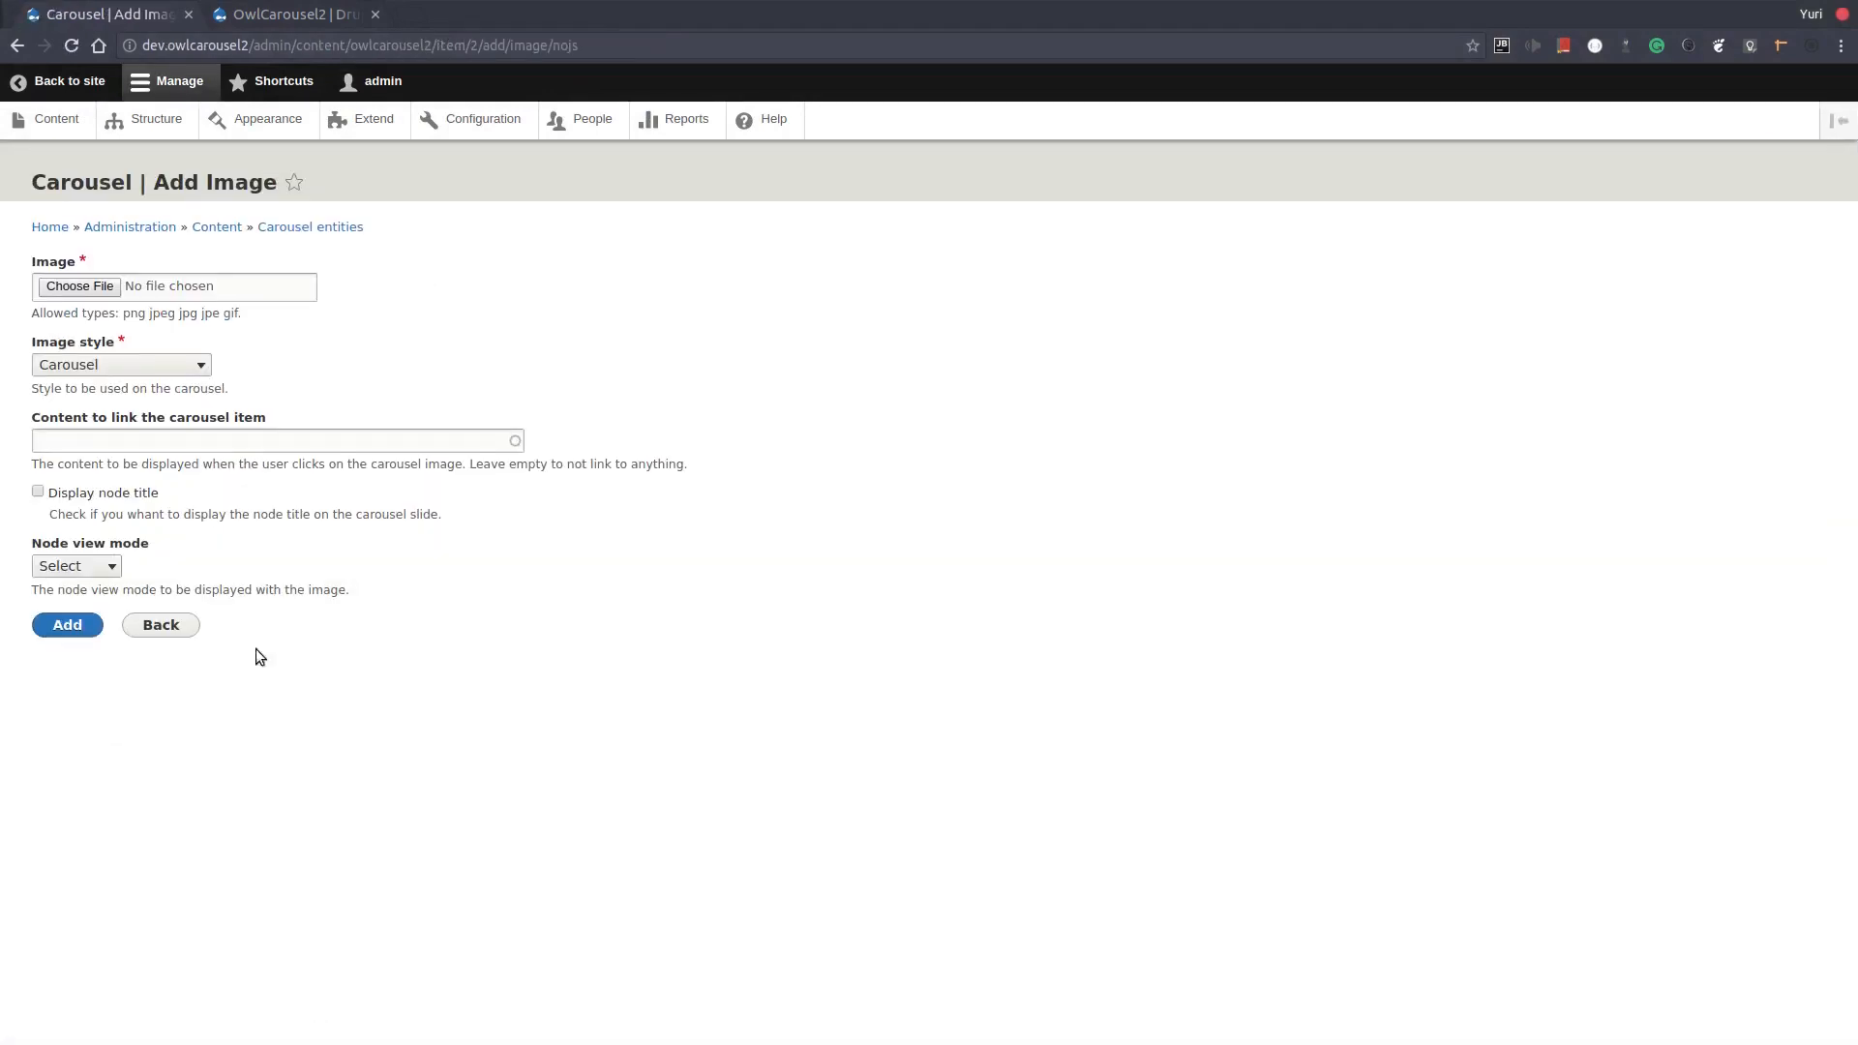
left_click(73, 290)
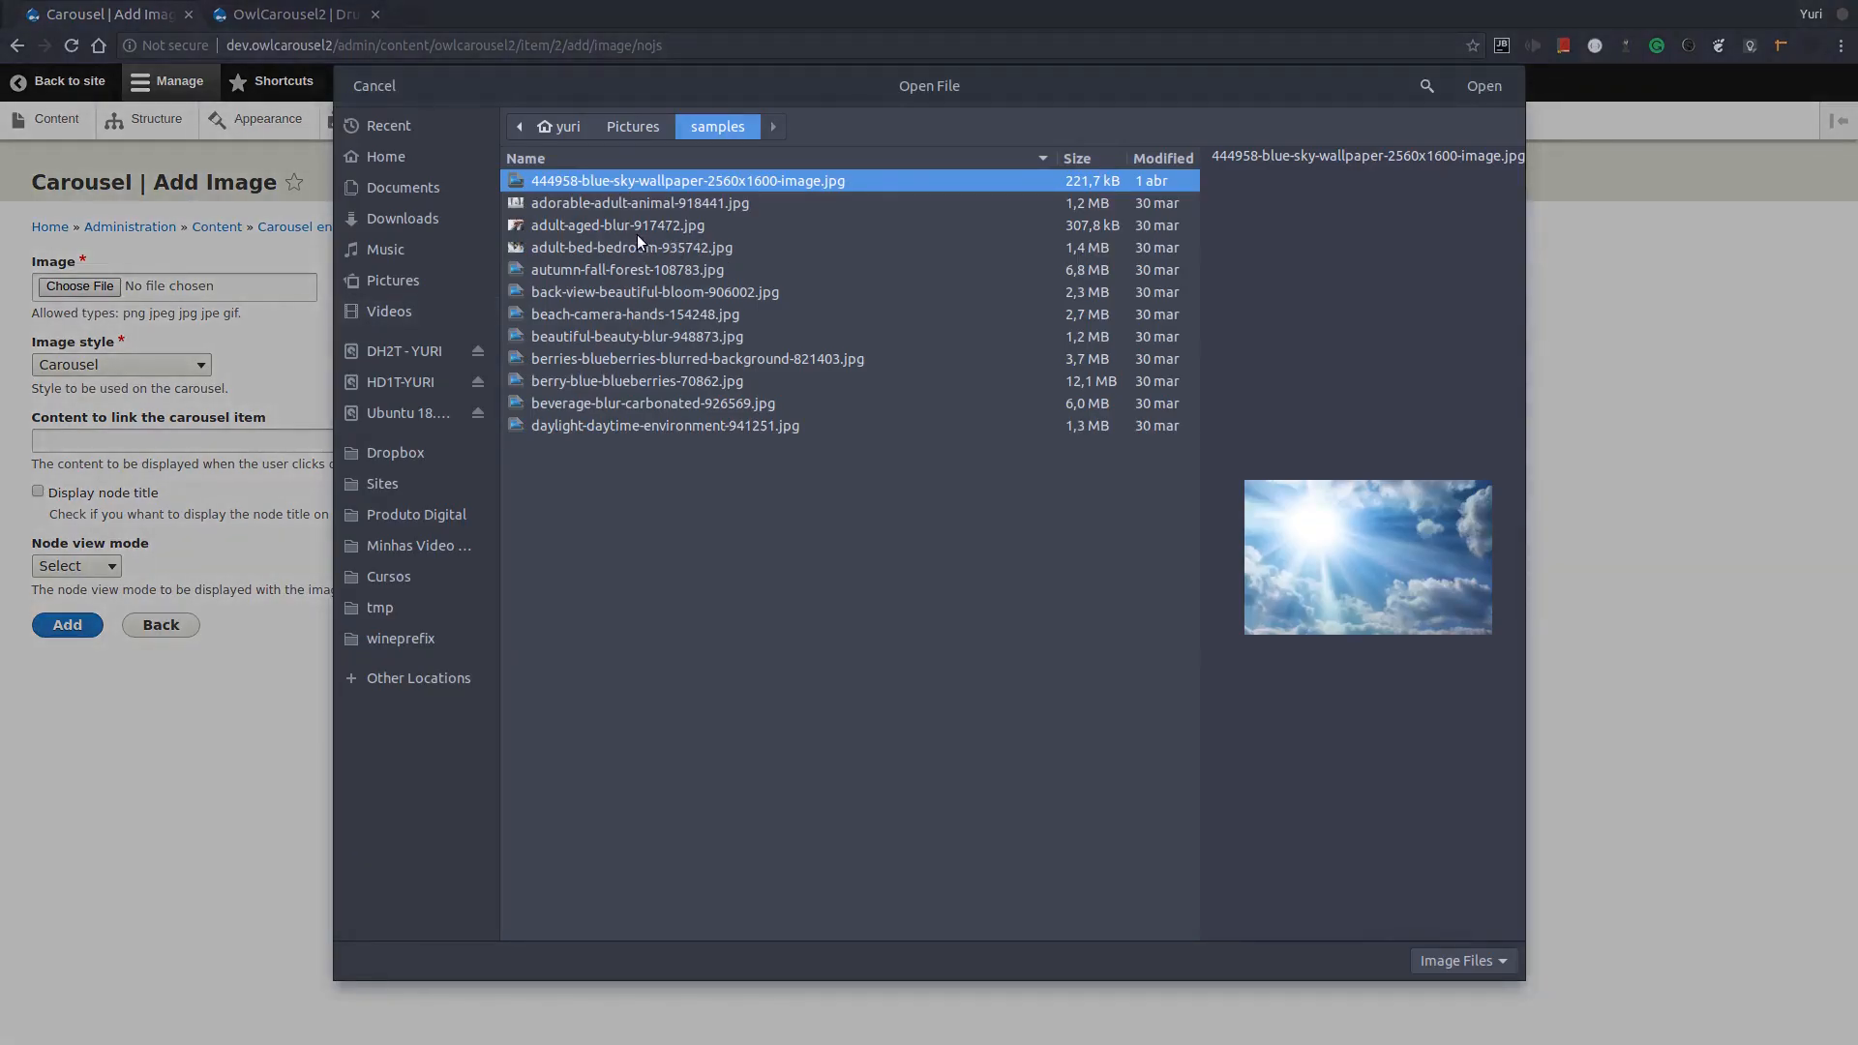
left_click(637, 230)
double_click(636, 230)
left_click(56, 693)
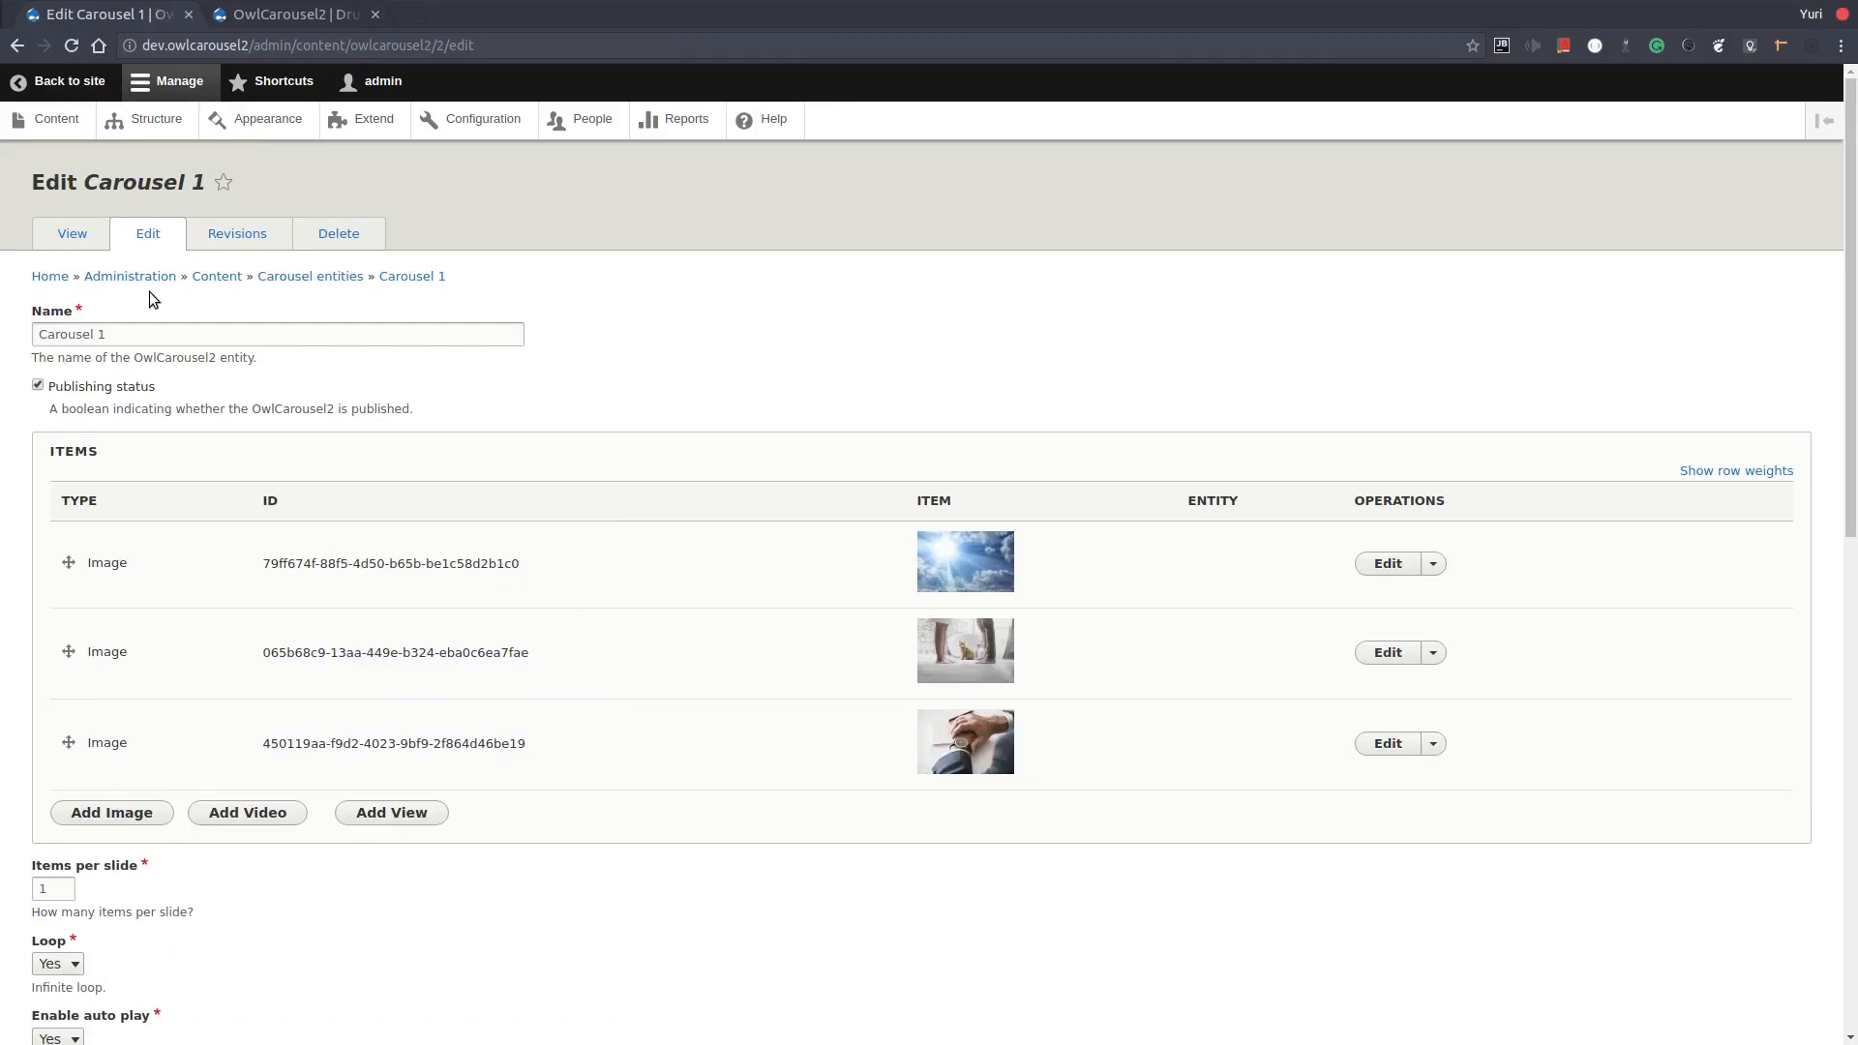
View Carousel 1, try its dot navigation, and check how it adapts to a narrower page with the developer tools open
left_click(74, 236)
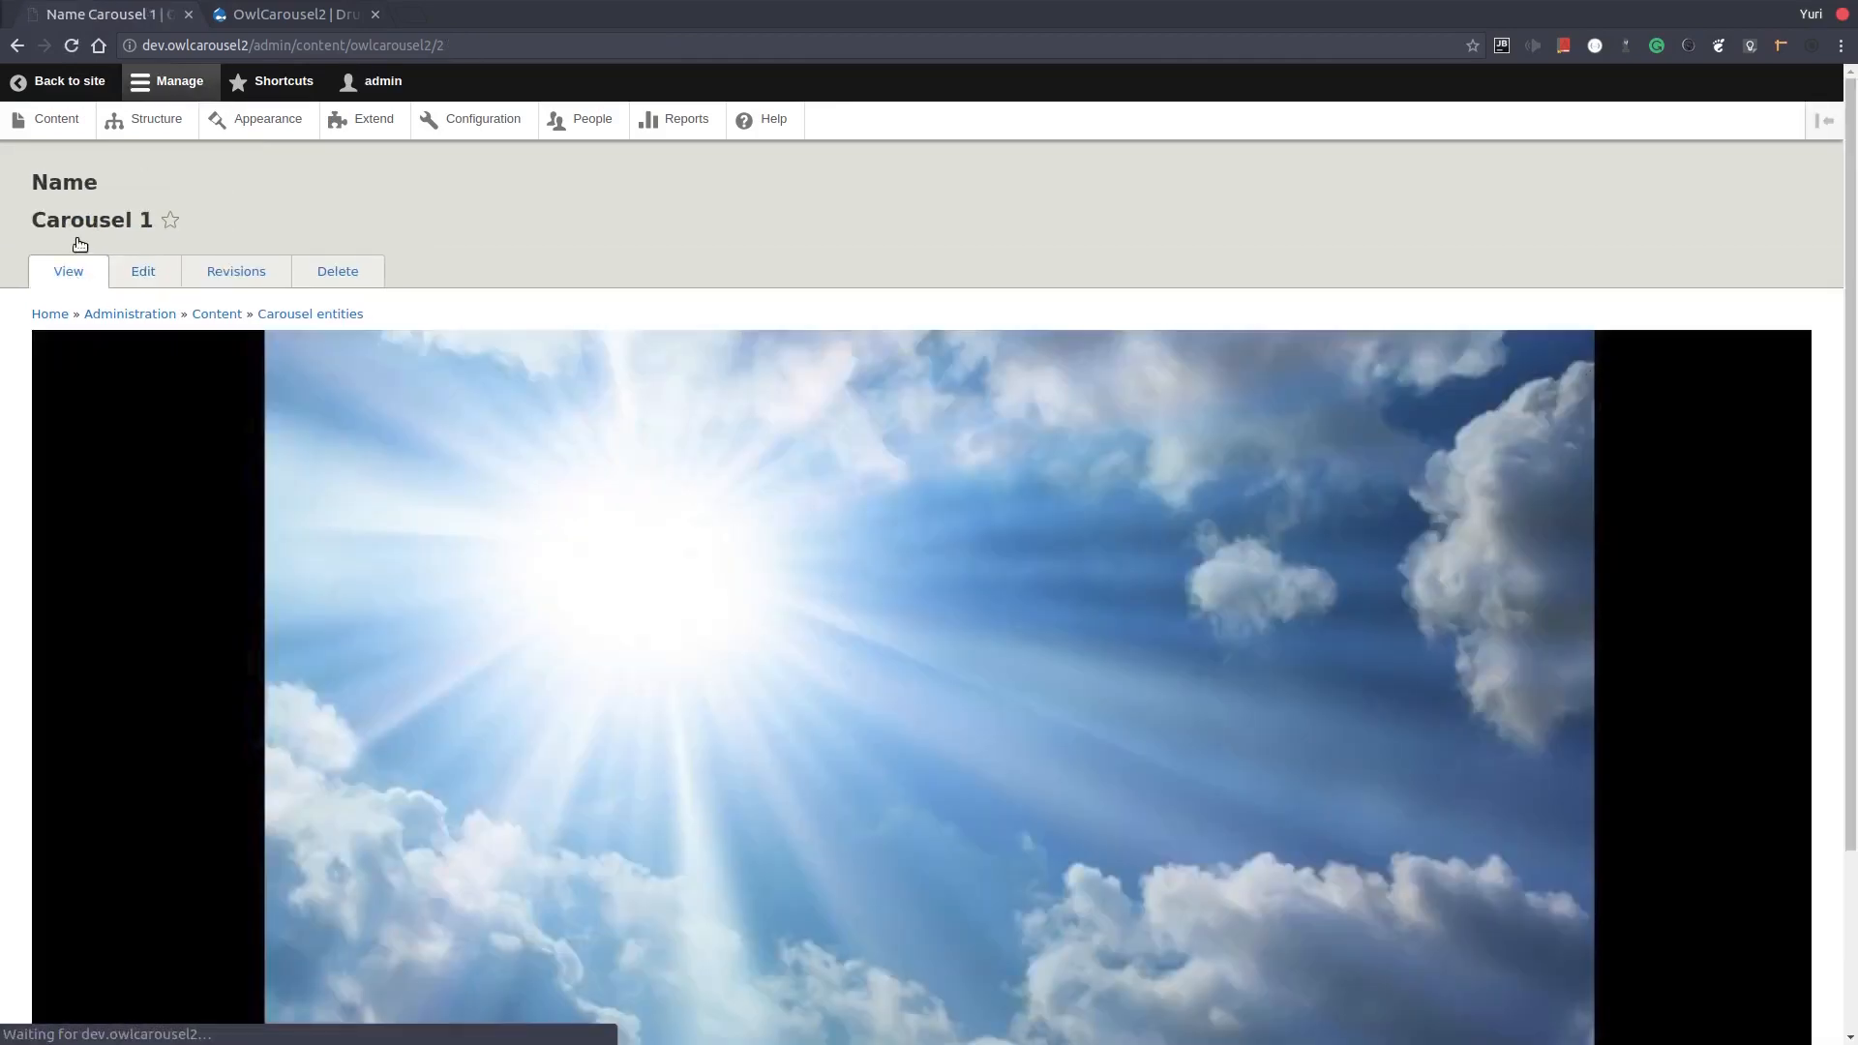
scroll(586, 468, "down", 3)
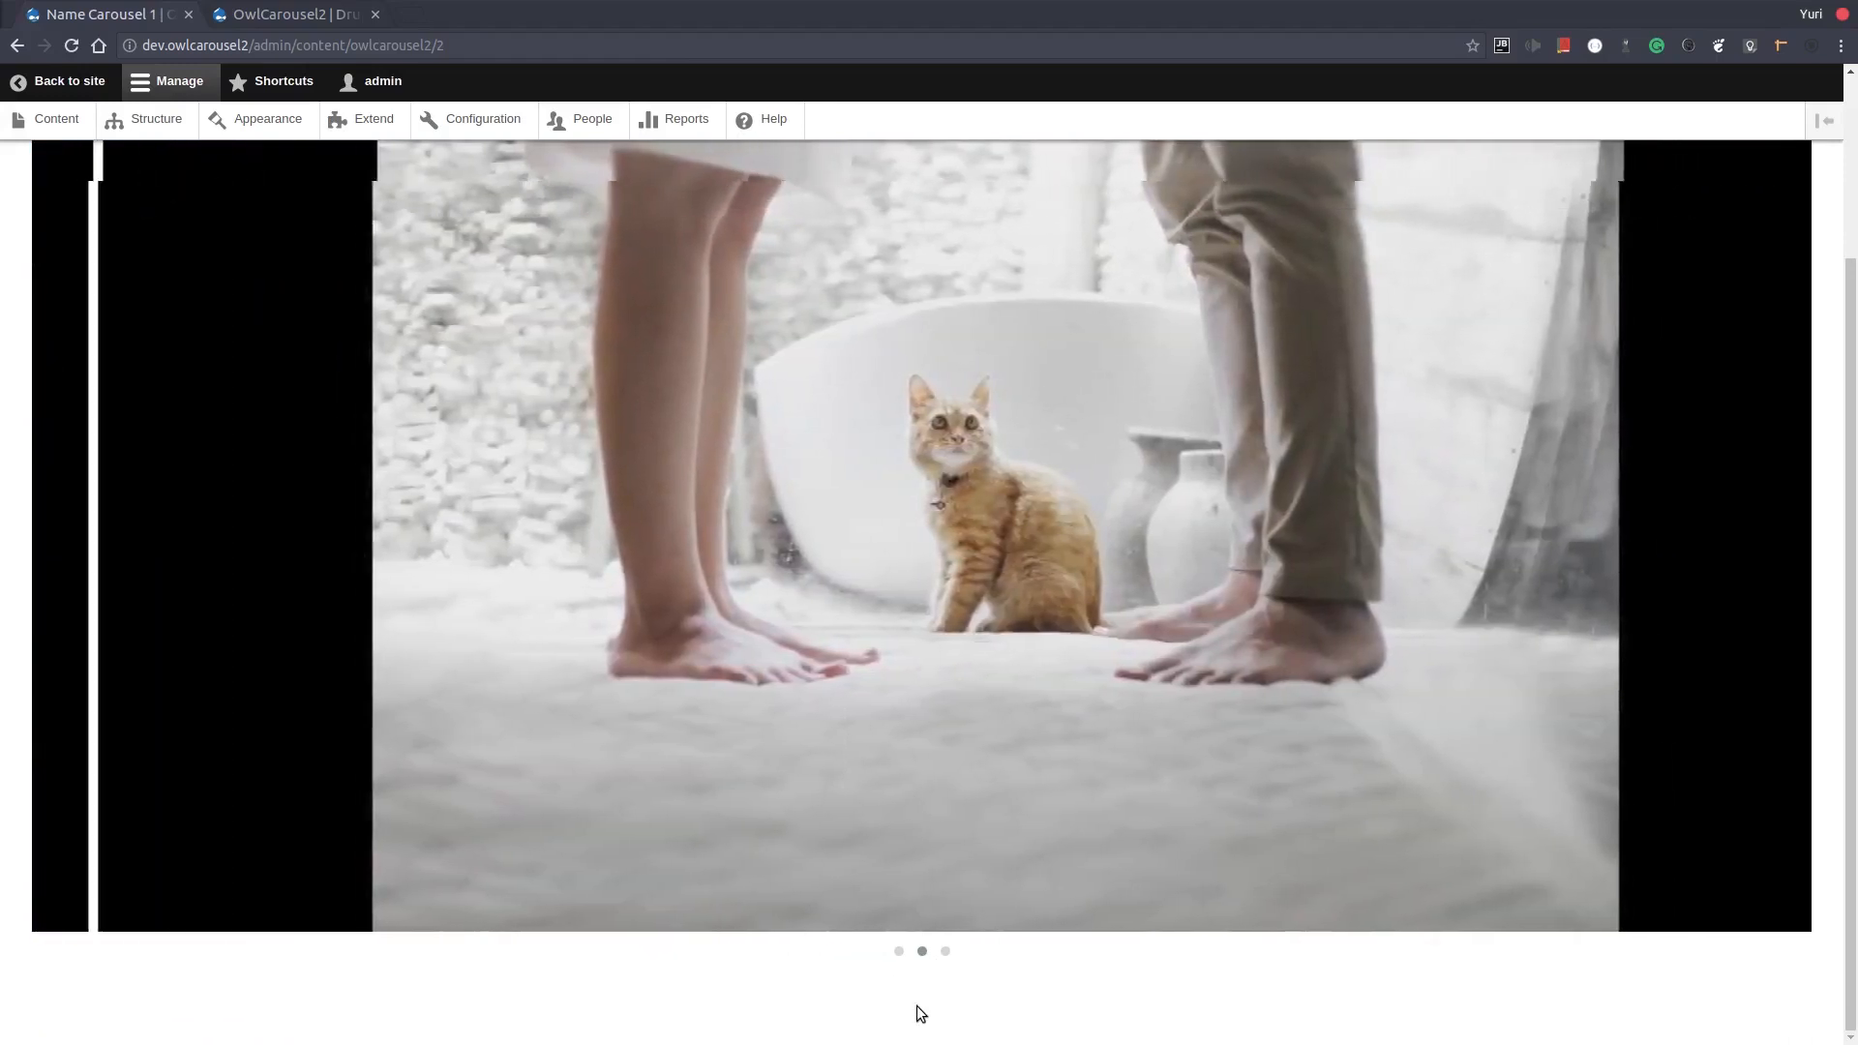
left_click(944, 952)
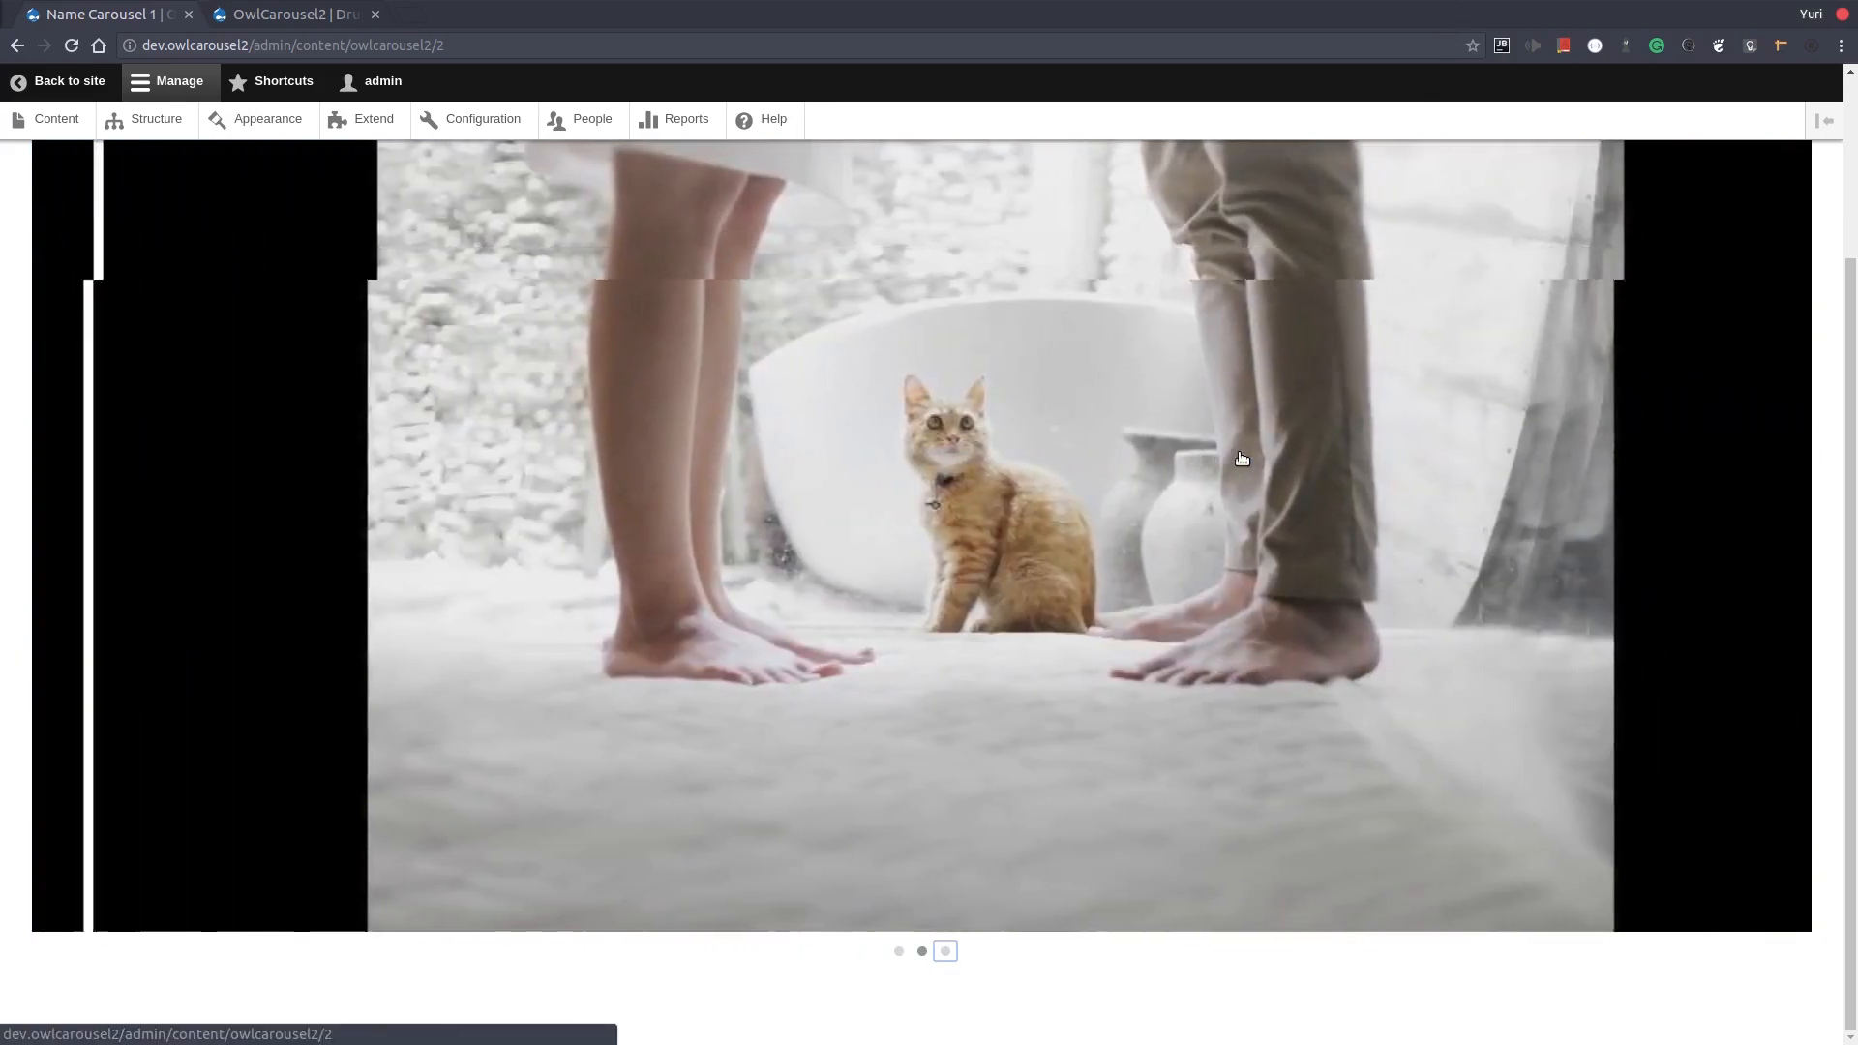
key("ctrl+shift+i")
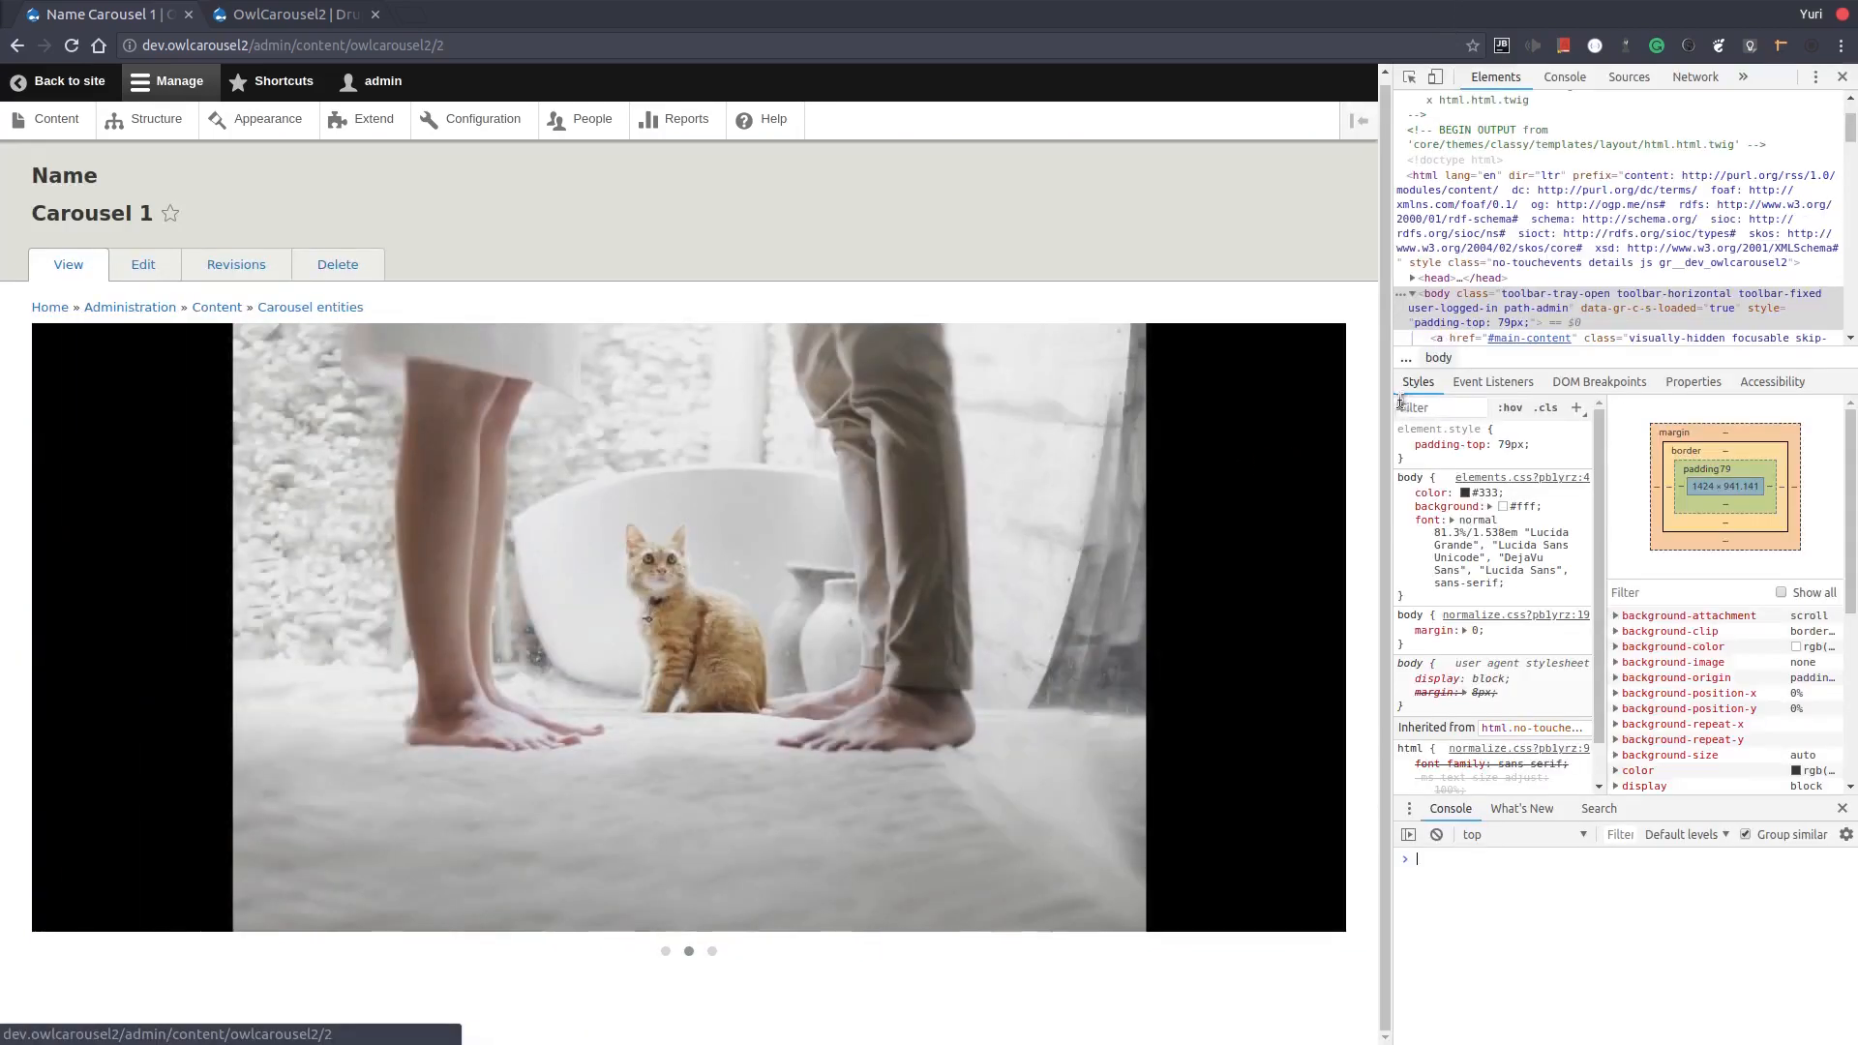
left_click_drag(1396, 394, 1323, 503)
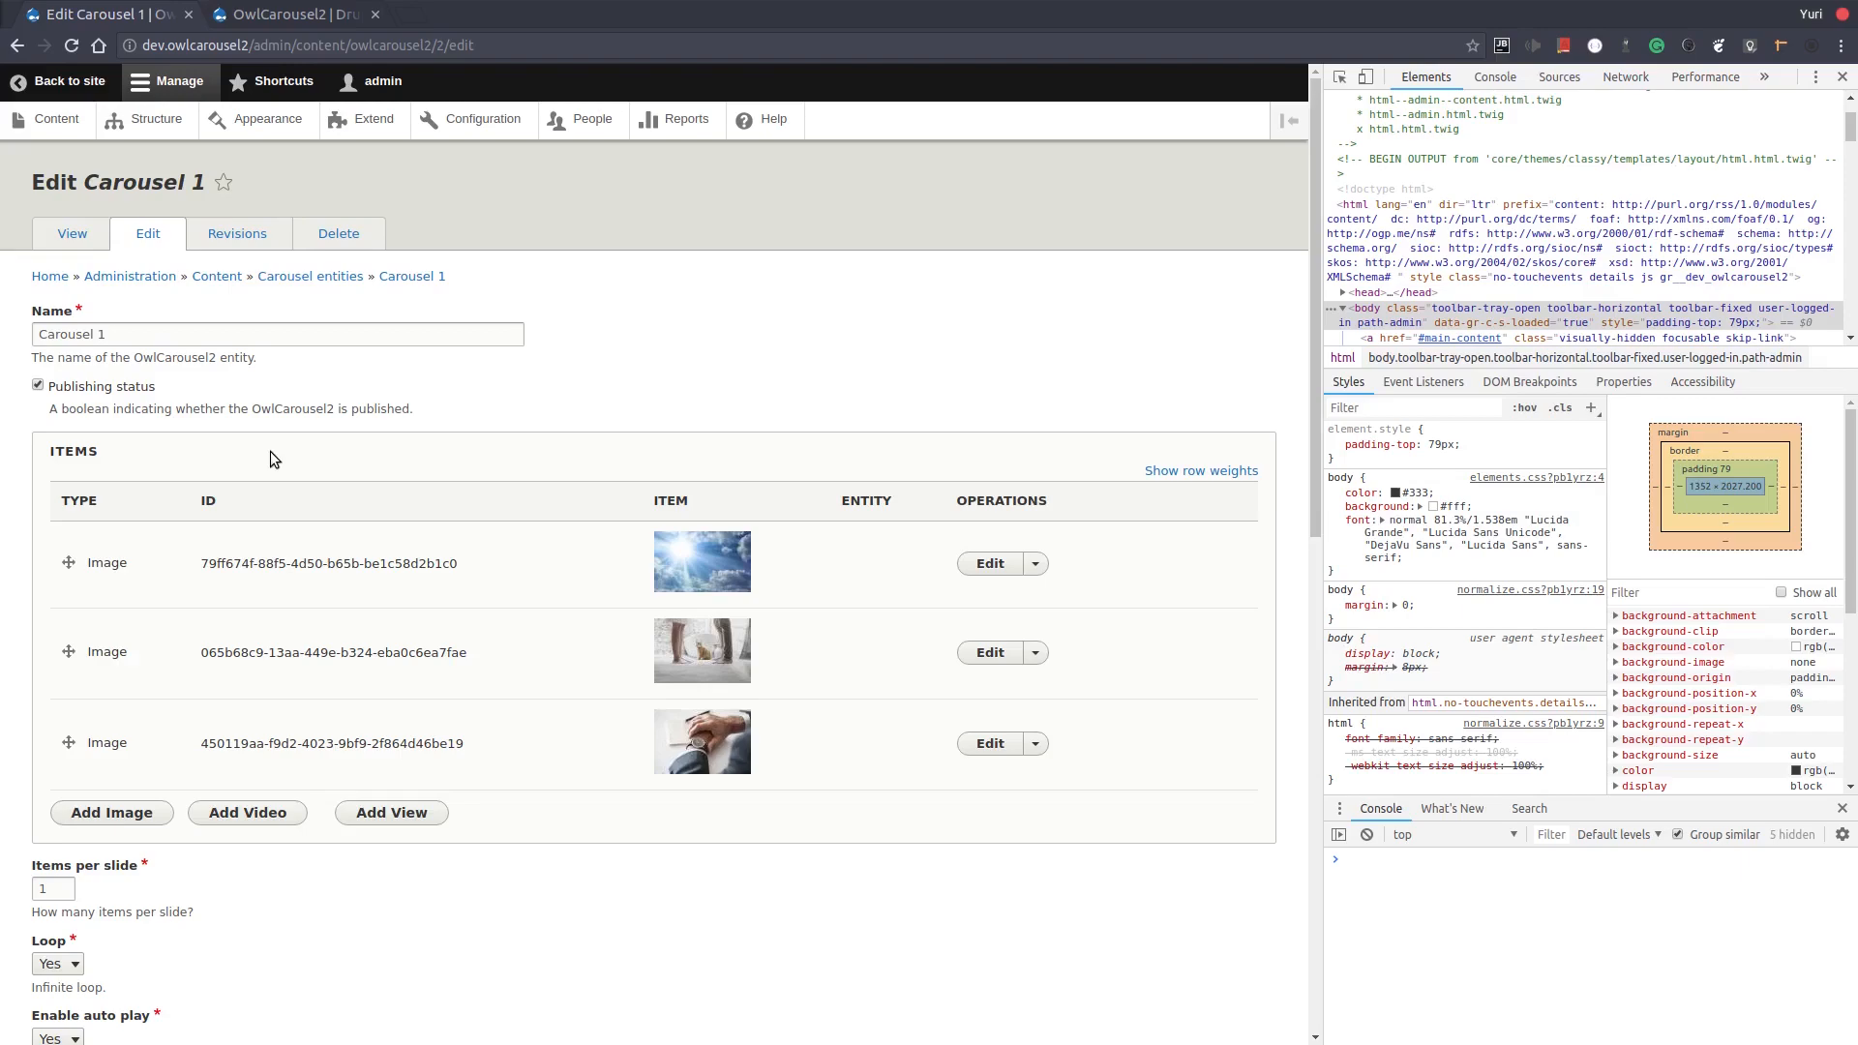
Open youtube.com in a new tab, copy the URL of the video "14 Vezes Que Ronaldinho Usou Magia No Futebol", and close the tab
left_click(410, 17)
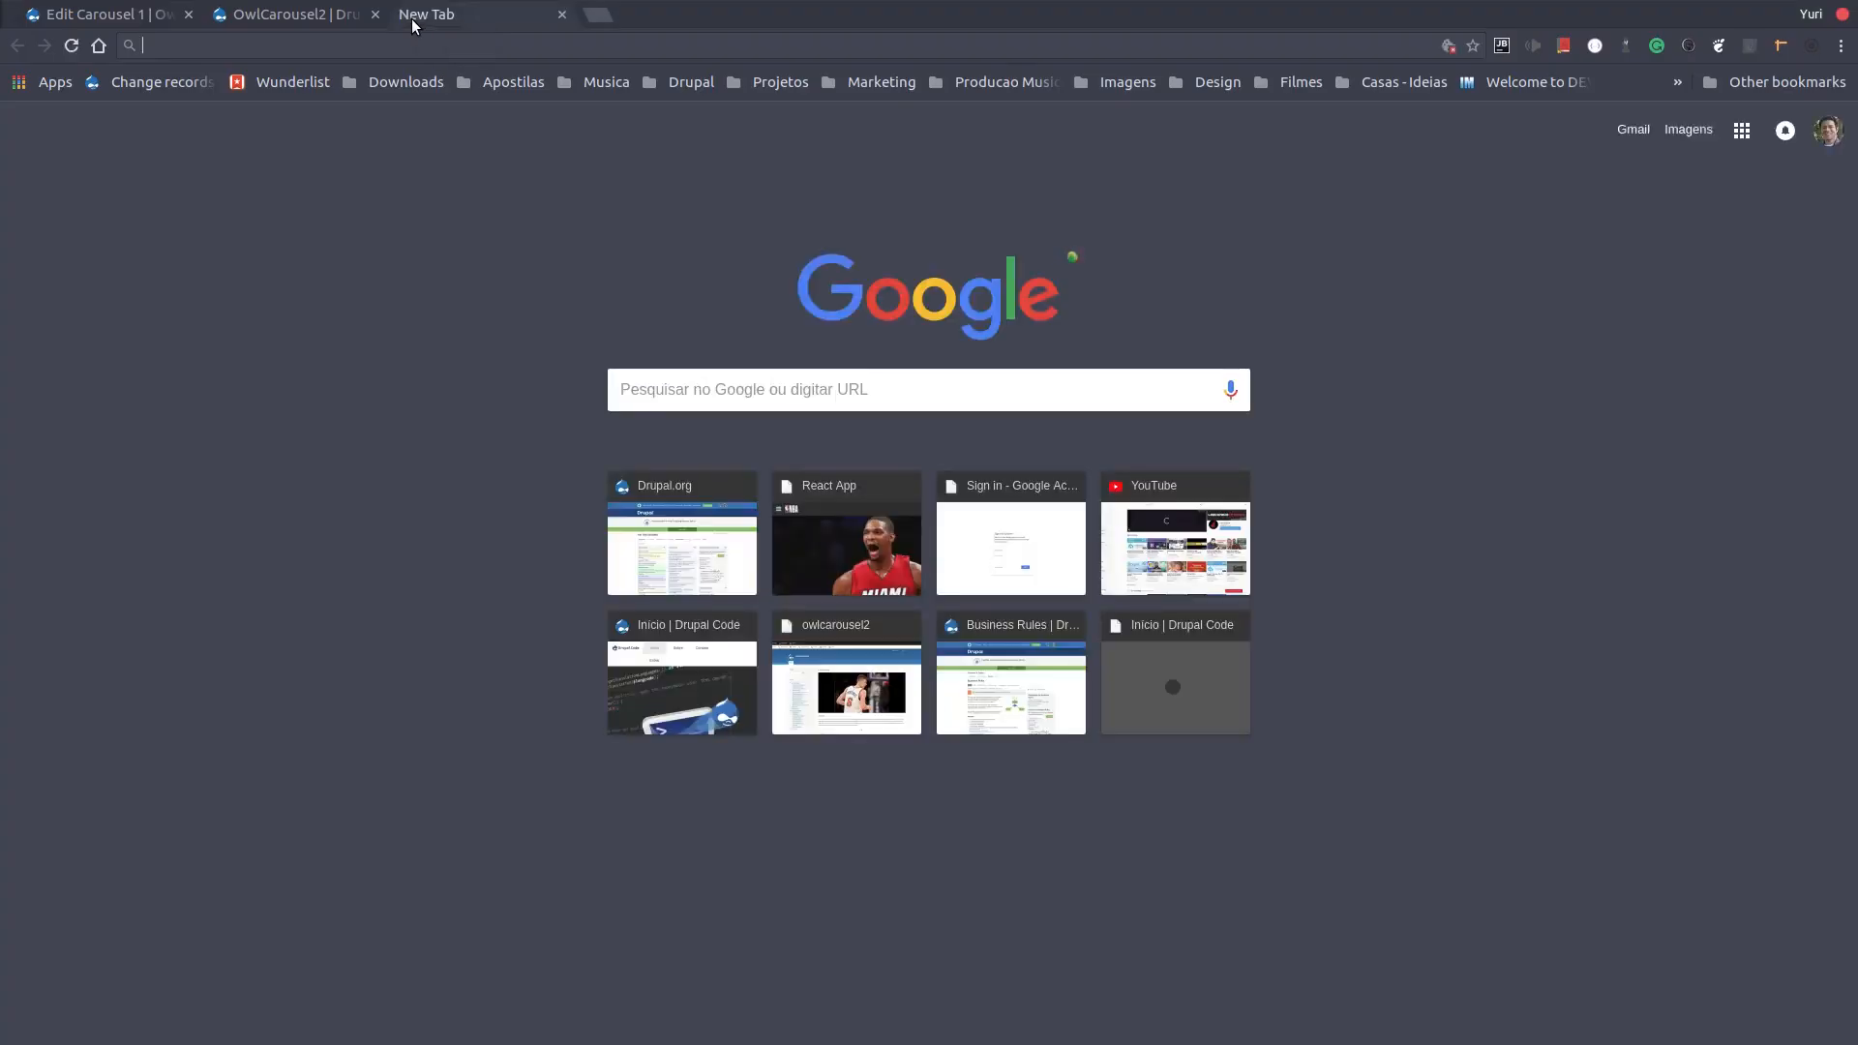
type("youtube.com")
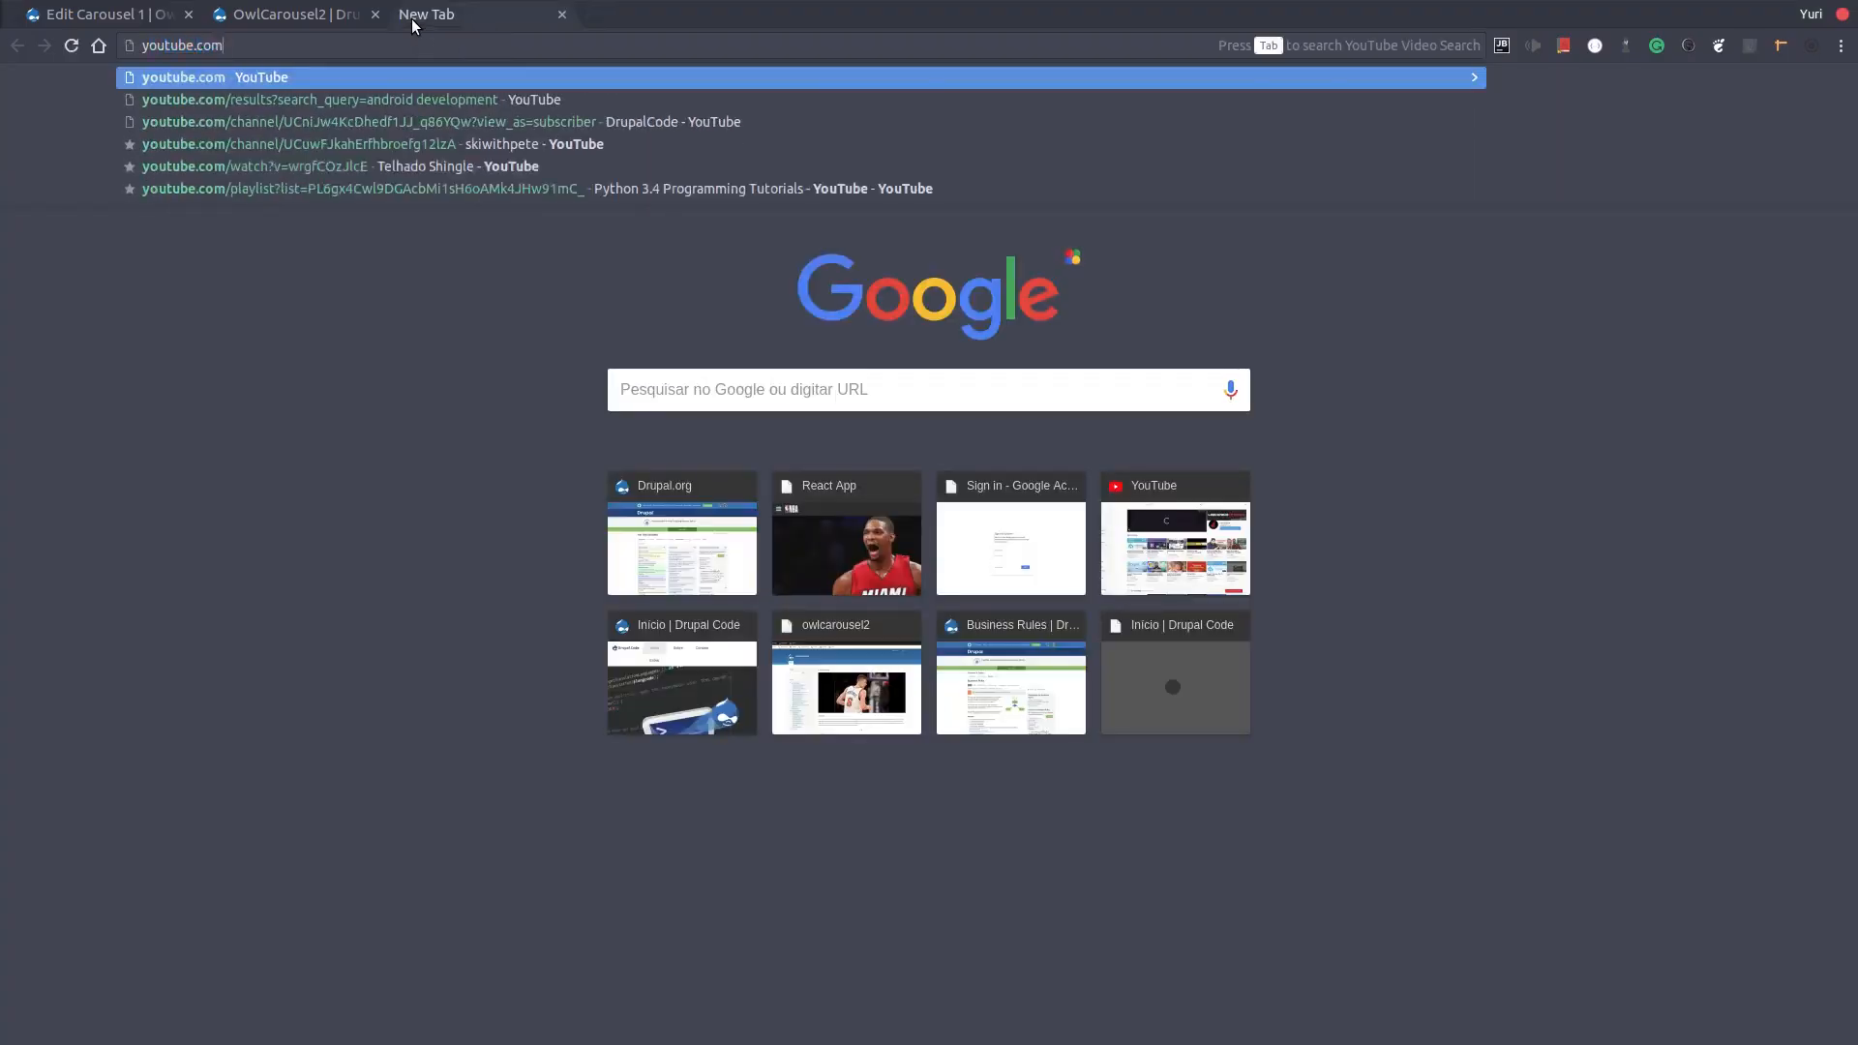
key("Return")
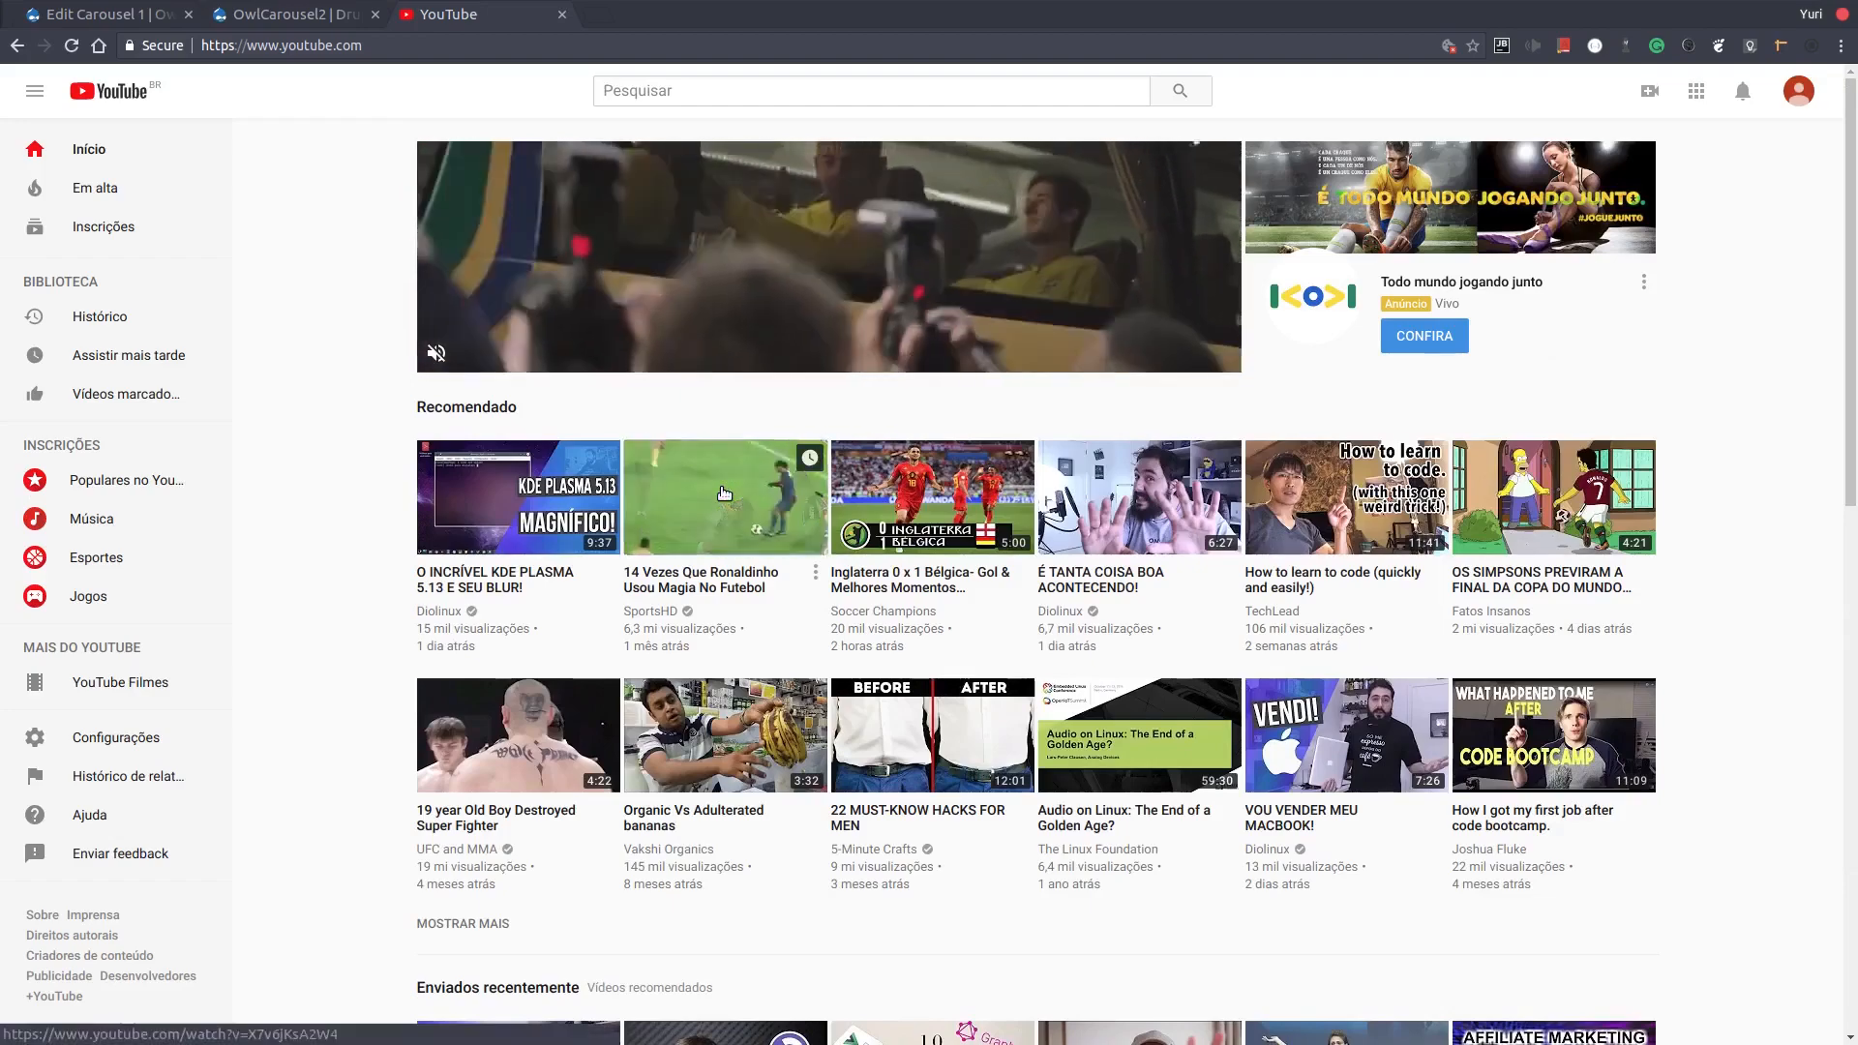
left_click(727, 488)
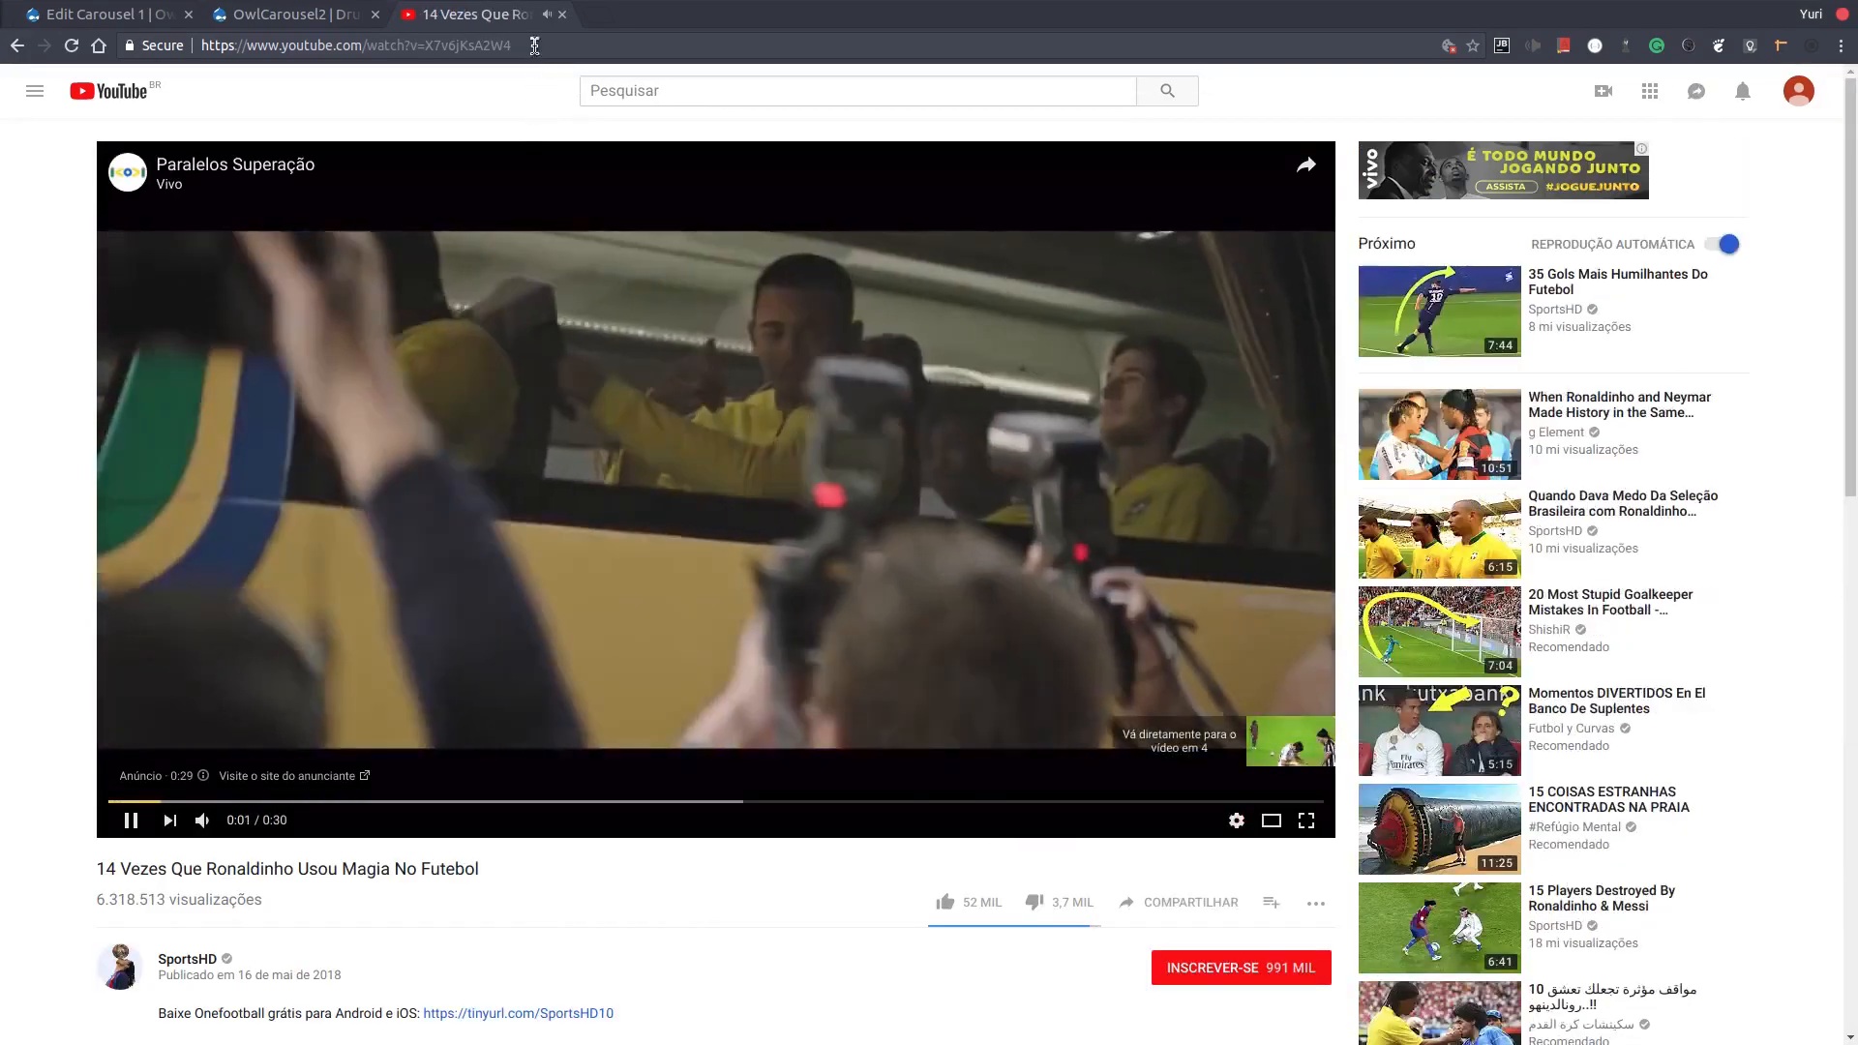
left_click(534, 41)
key("ctrl+c")
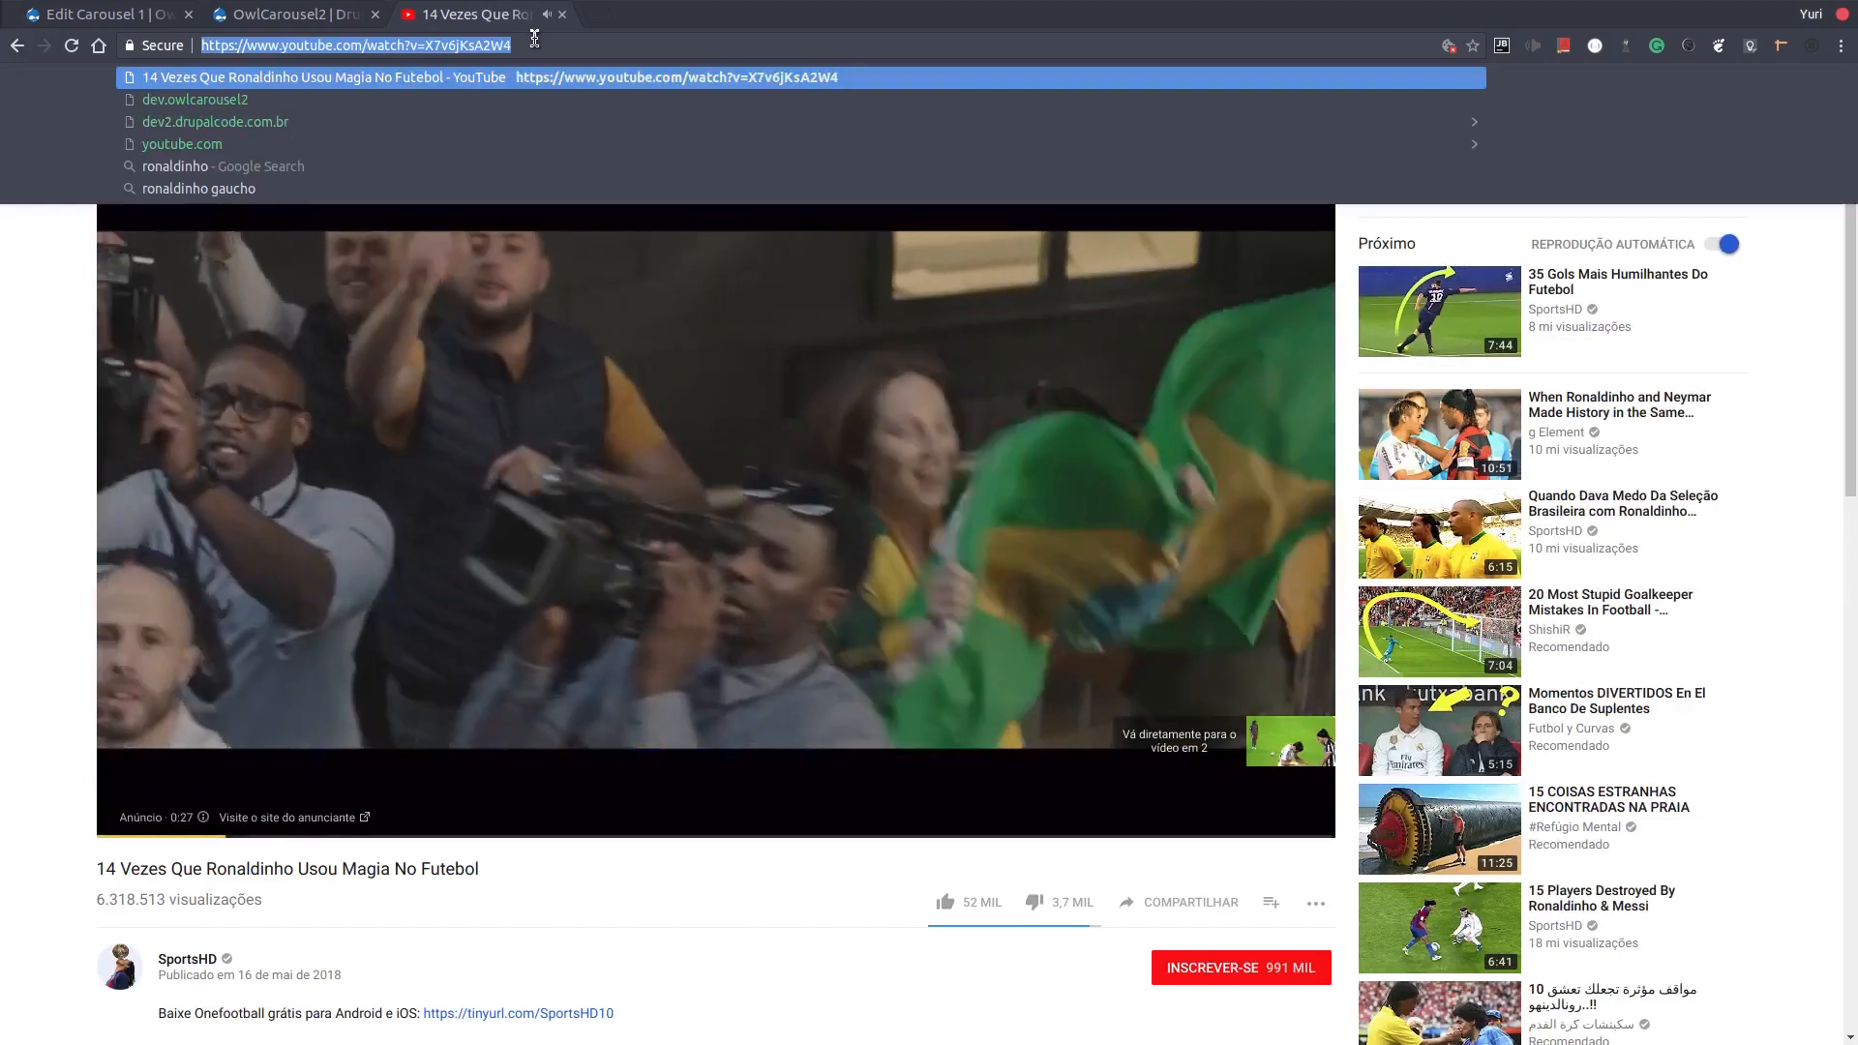
left_click(562, 13)
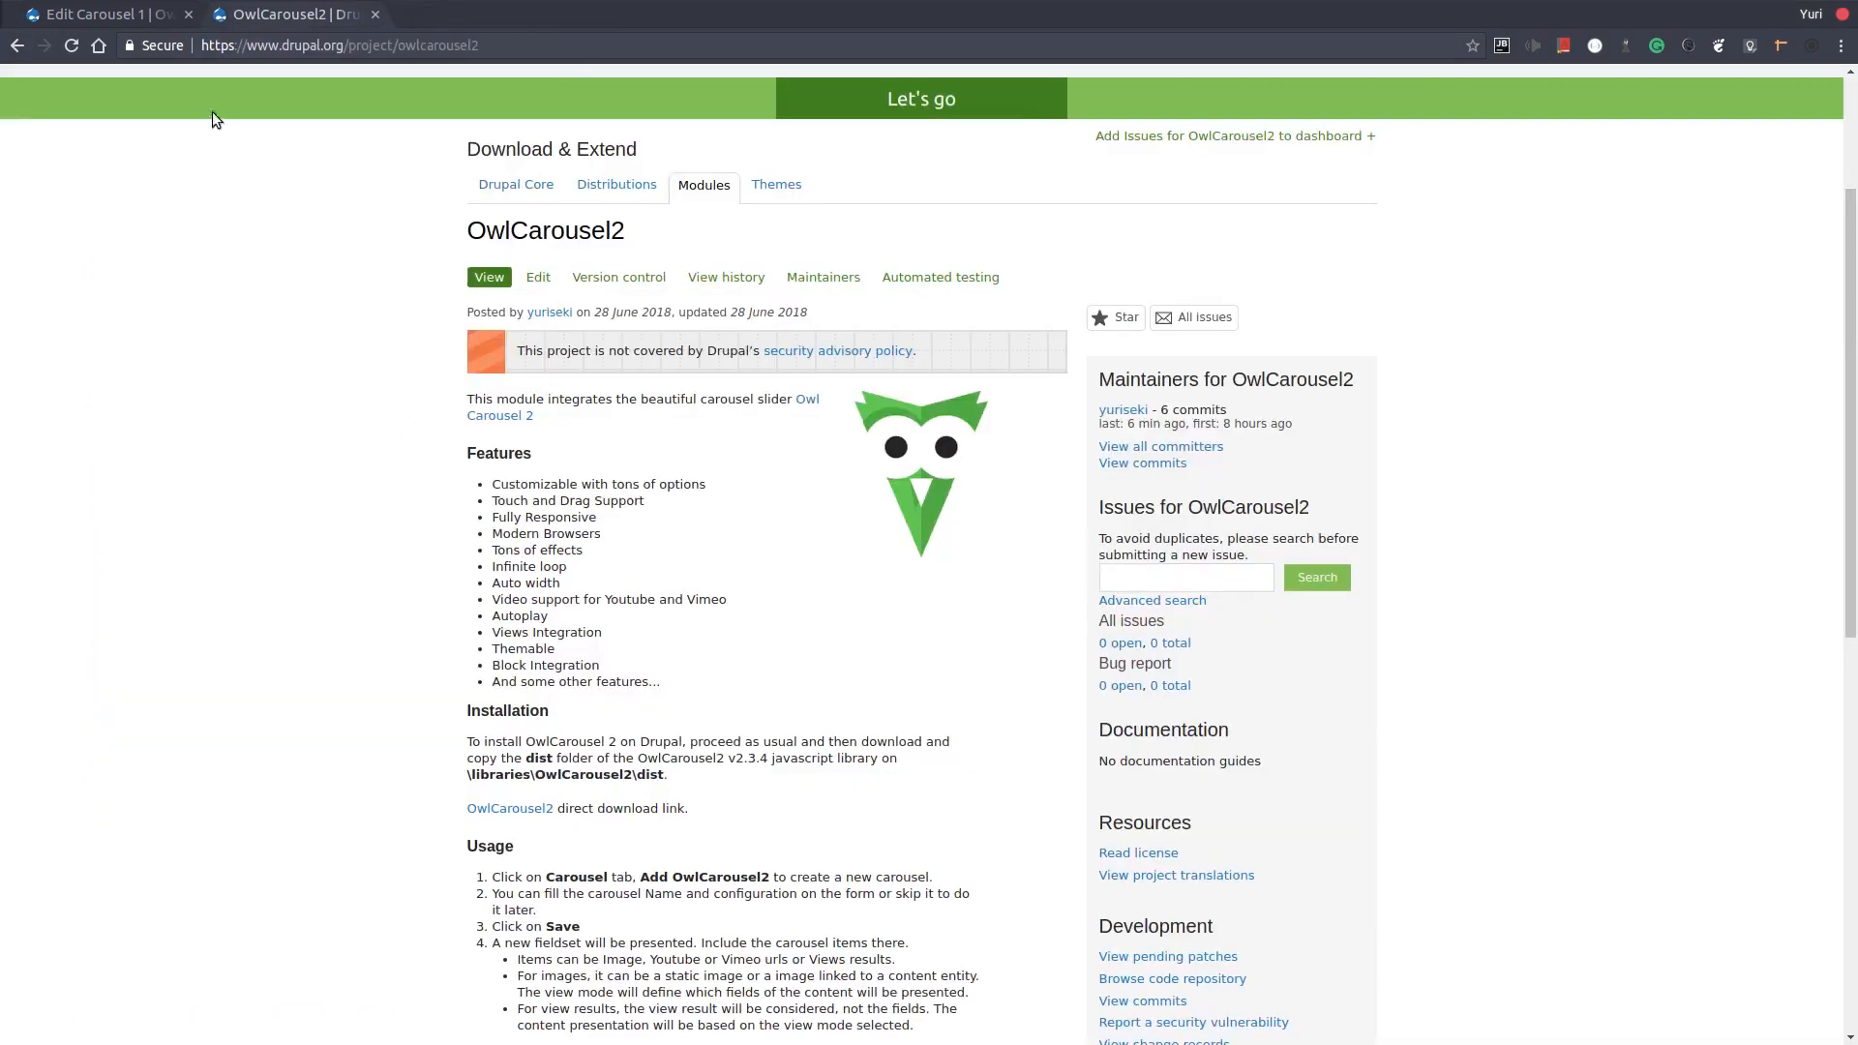
Add the copied YouTube URL to Carousel 1 as a video item and close the developer tools
left_click(150, 17)
left_click(254, 815)
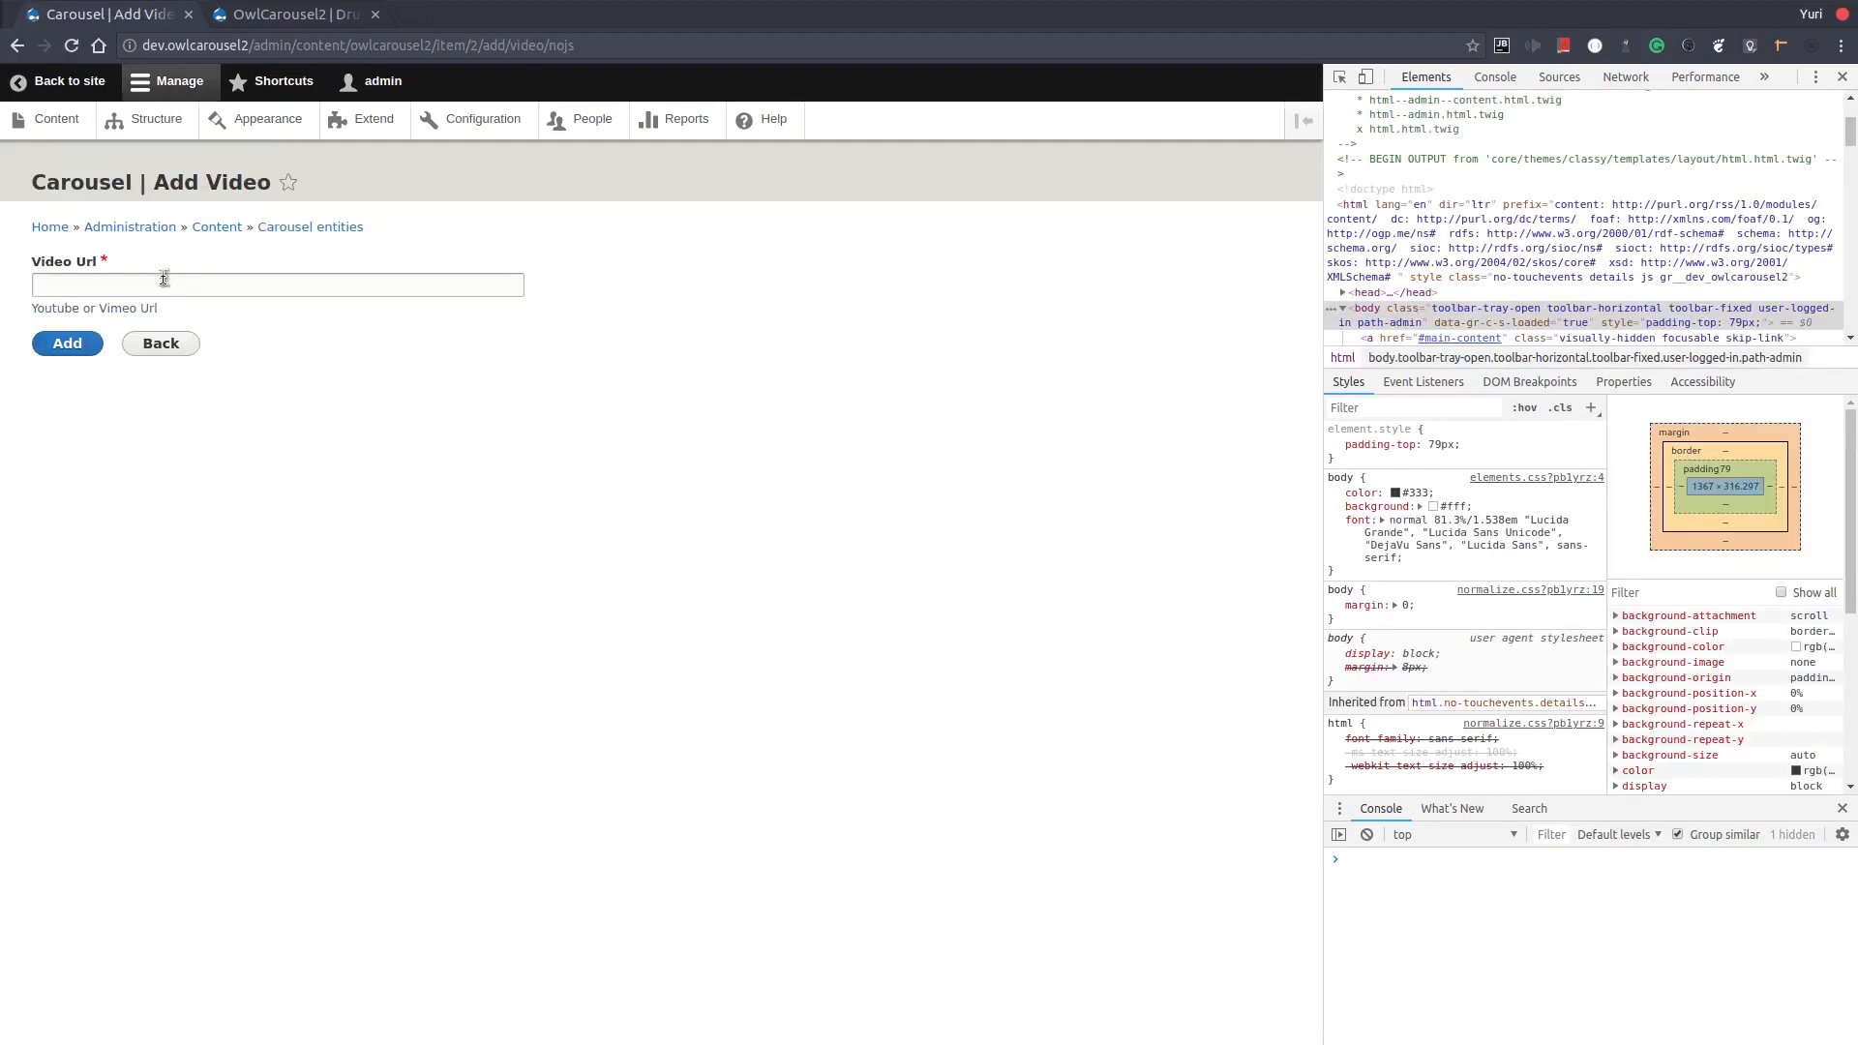
left_click(165, 284)
key("ctrl+v")
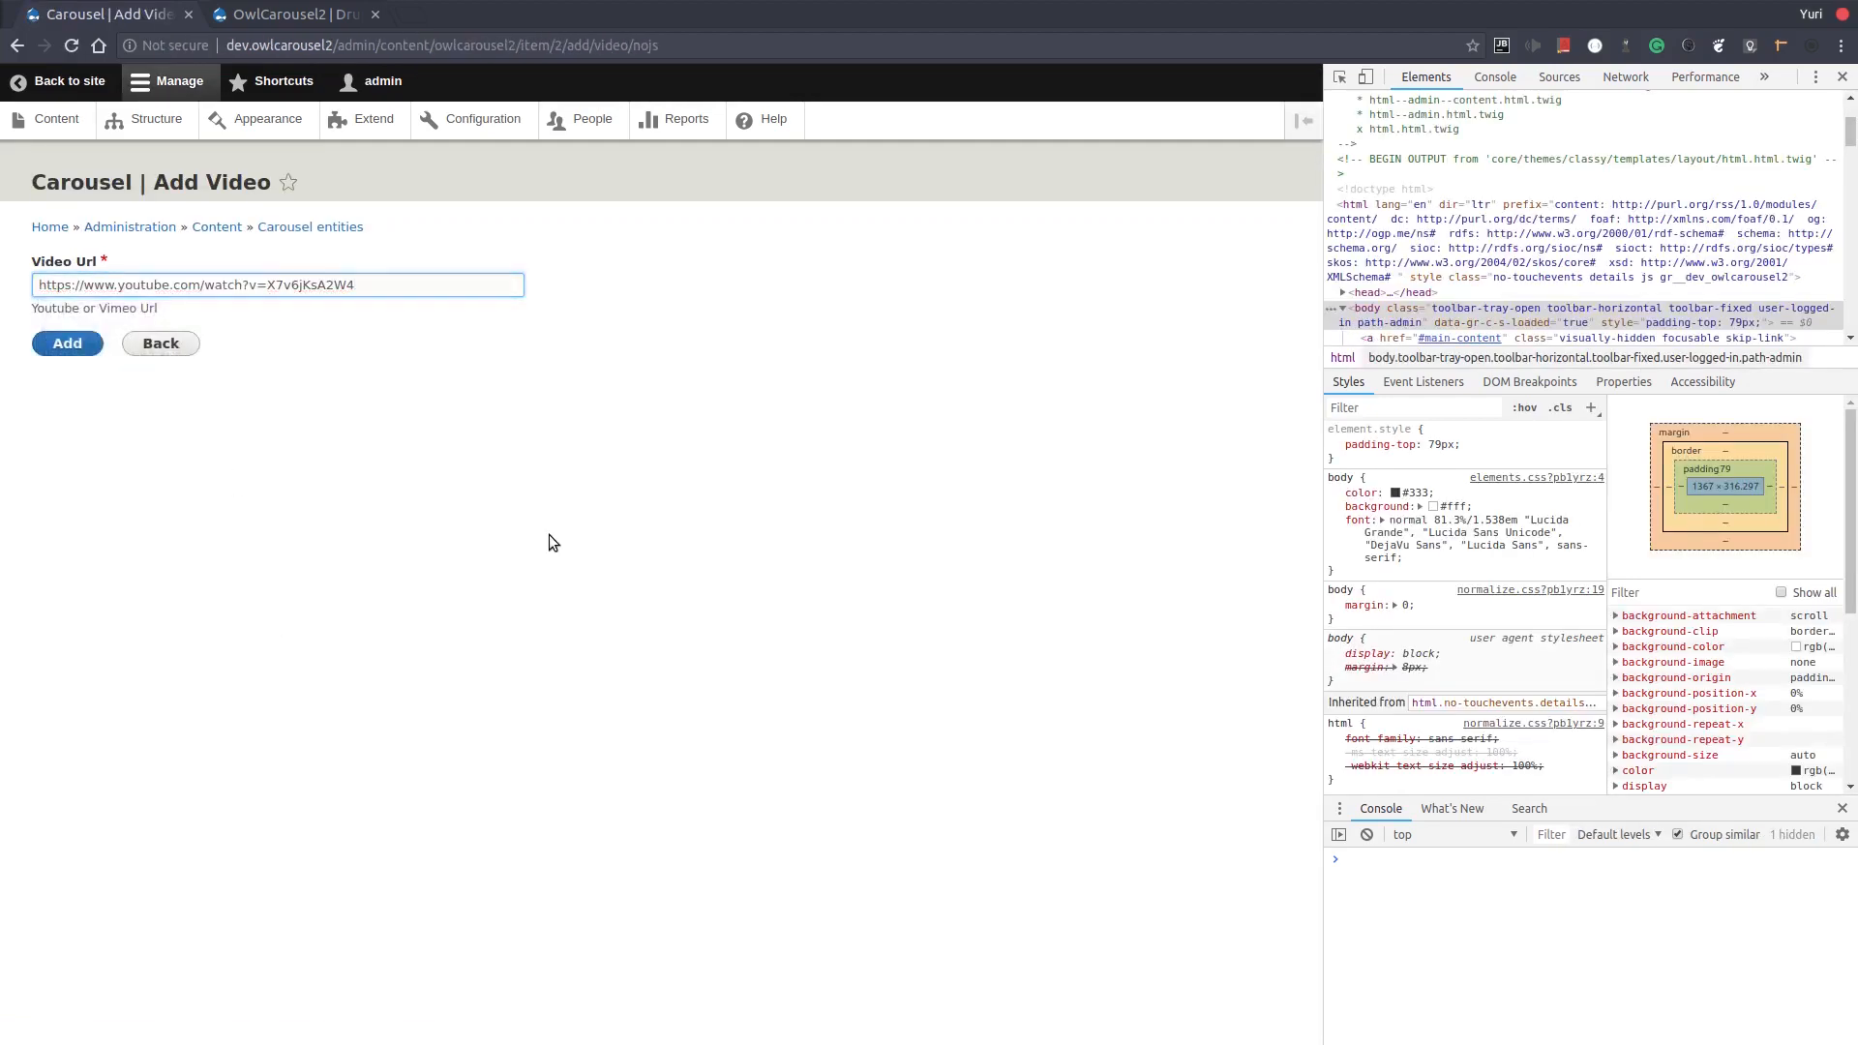
left_click(68, 345)
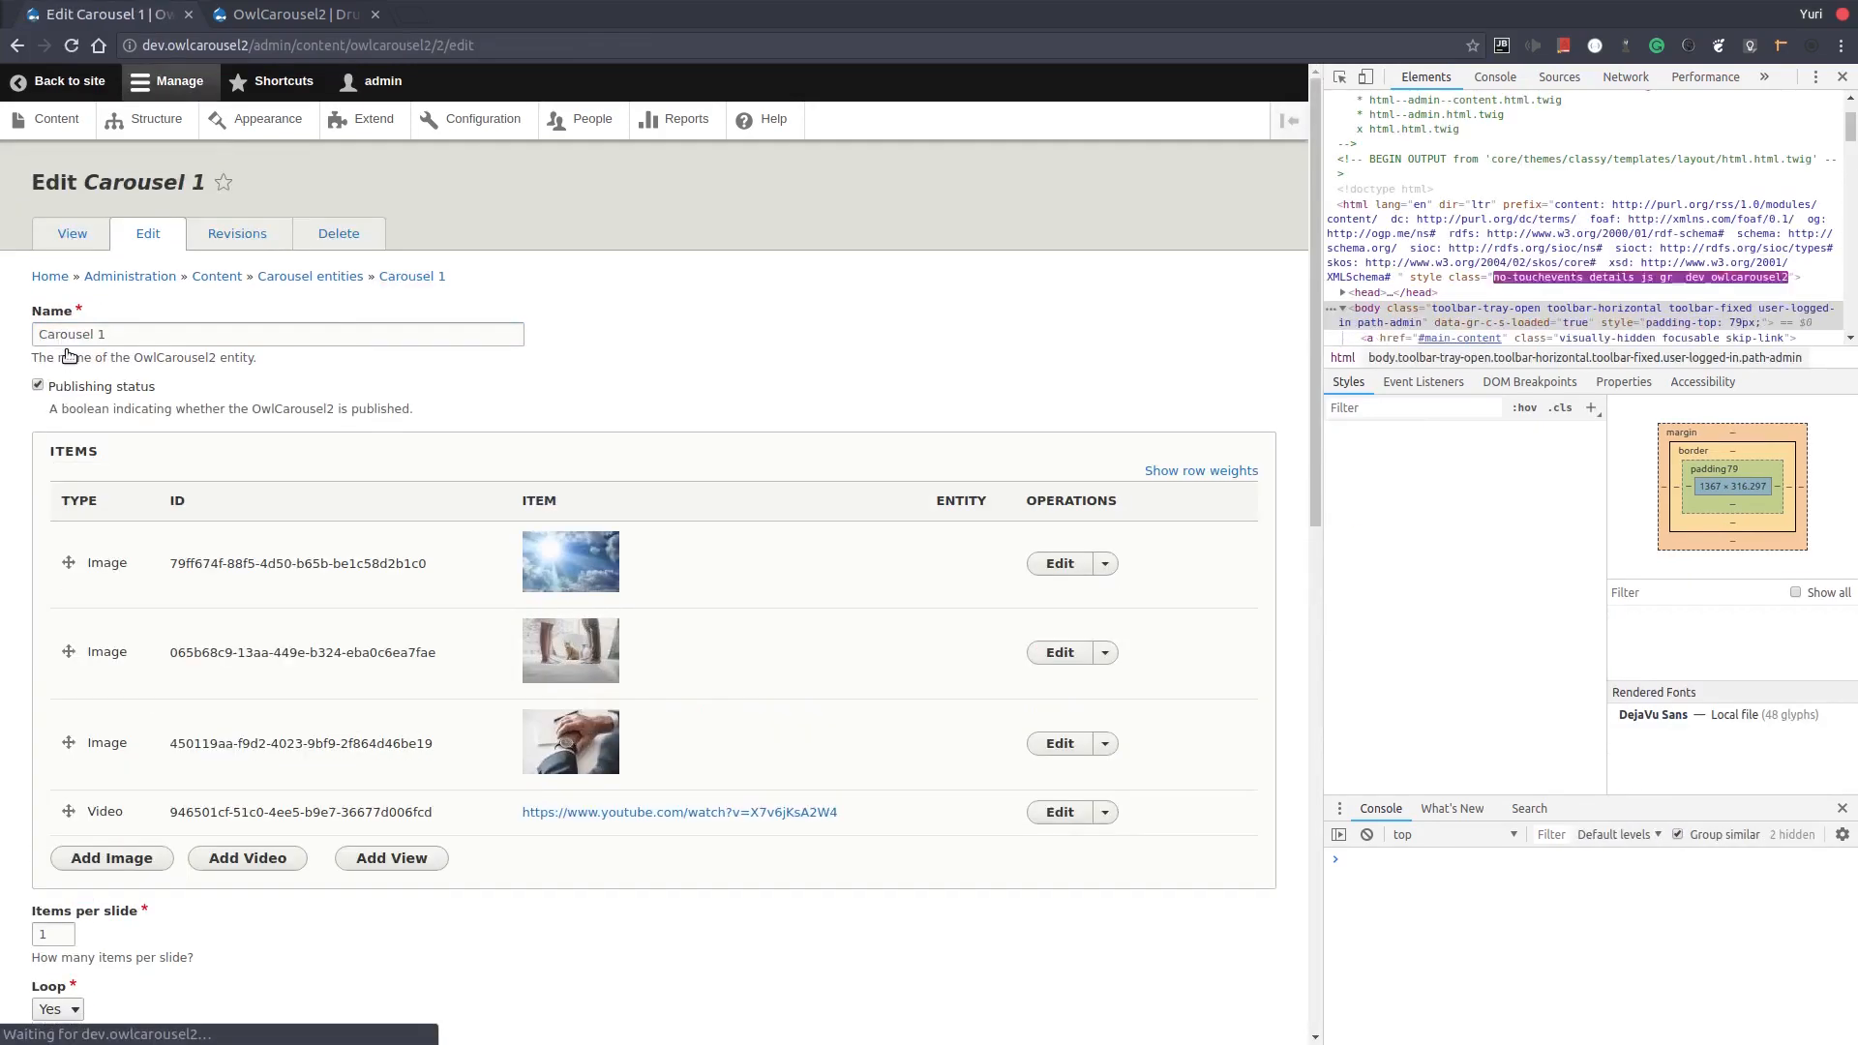
key("F12")
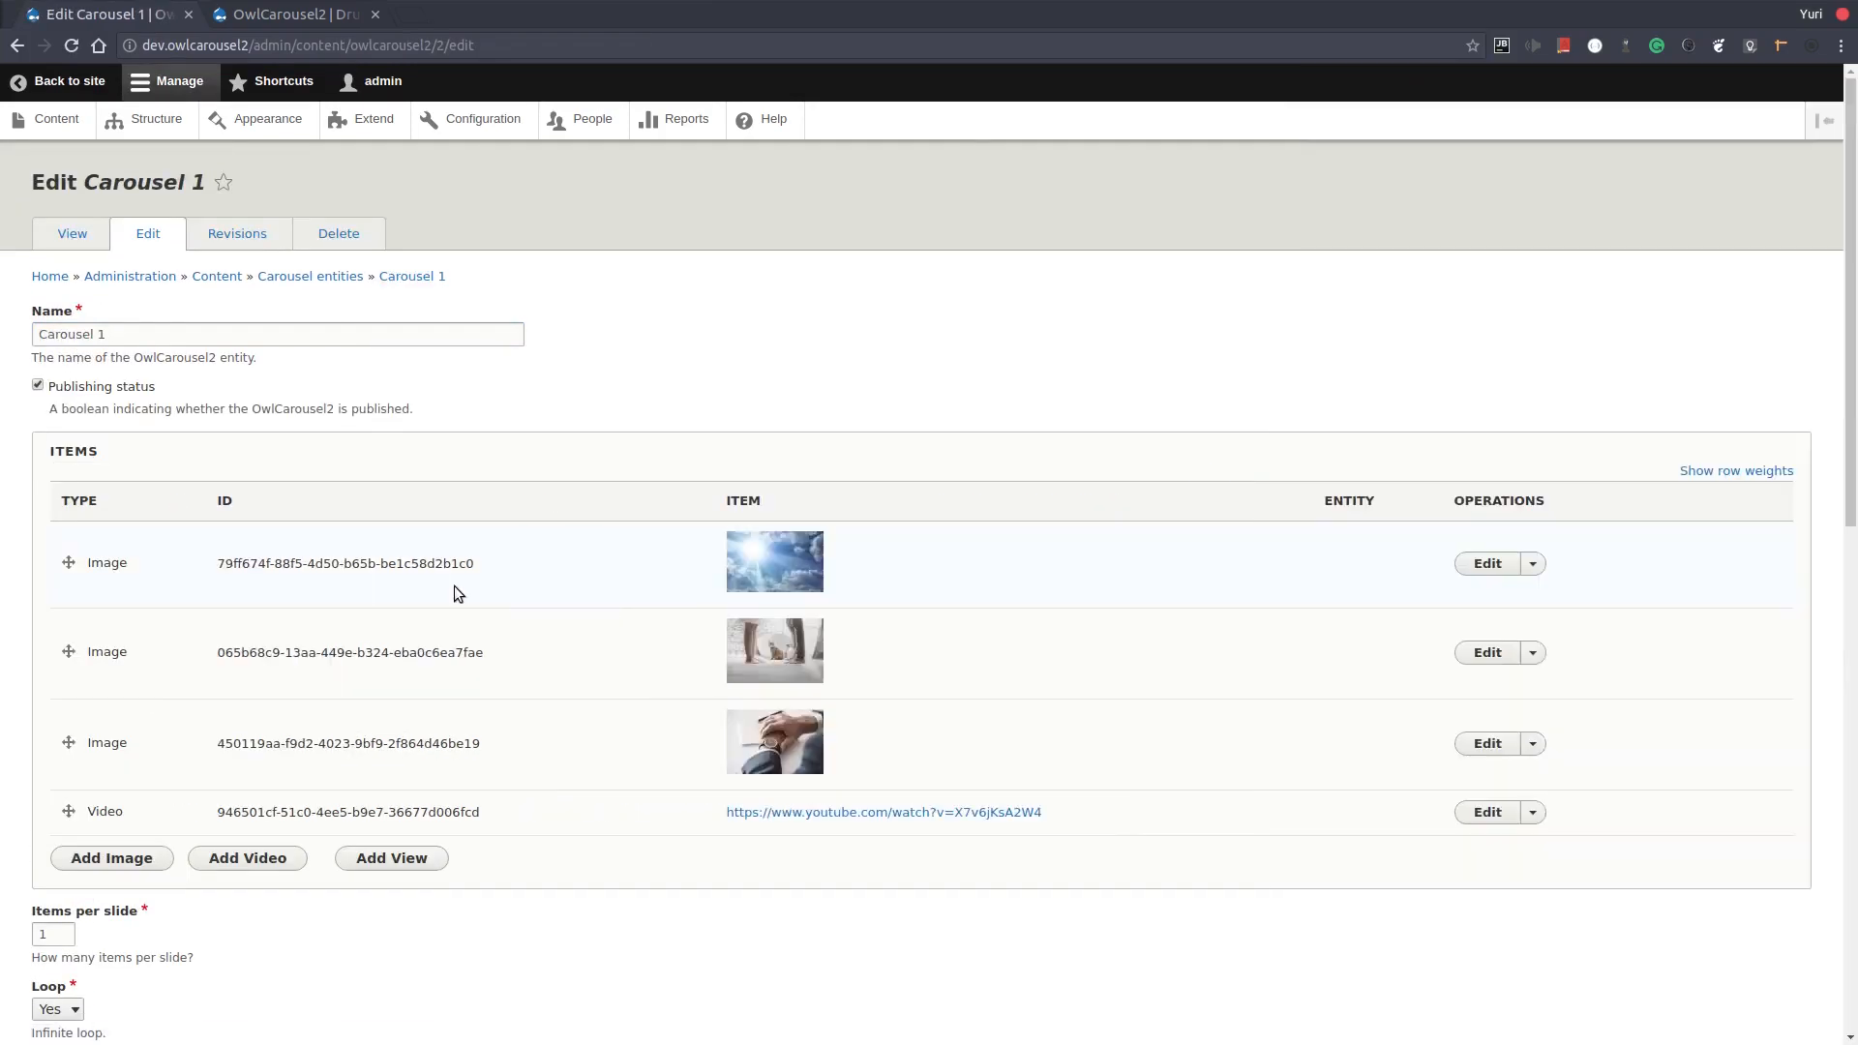
Disable auto play for Carousel 1 and save the carousel
scroll(454, 592, "down", 5)
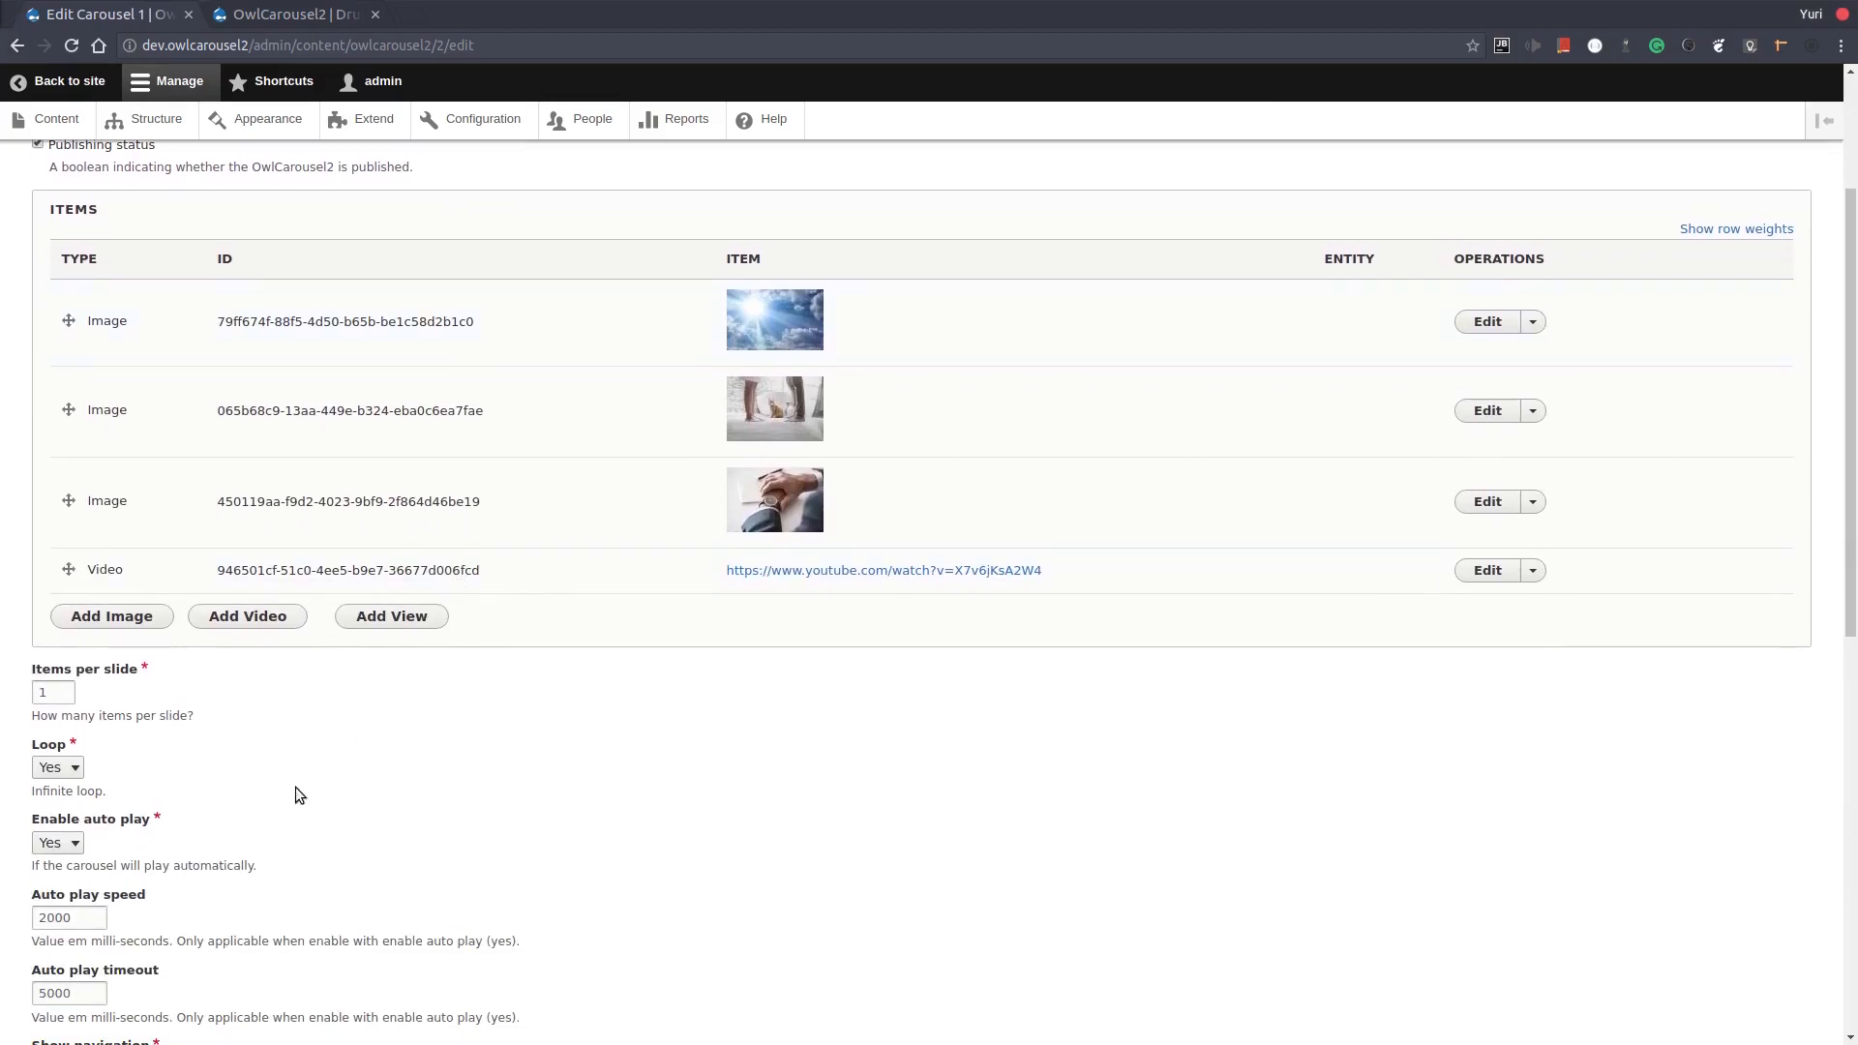
left_click(71, 849)
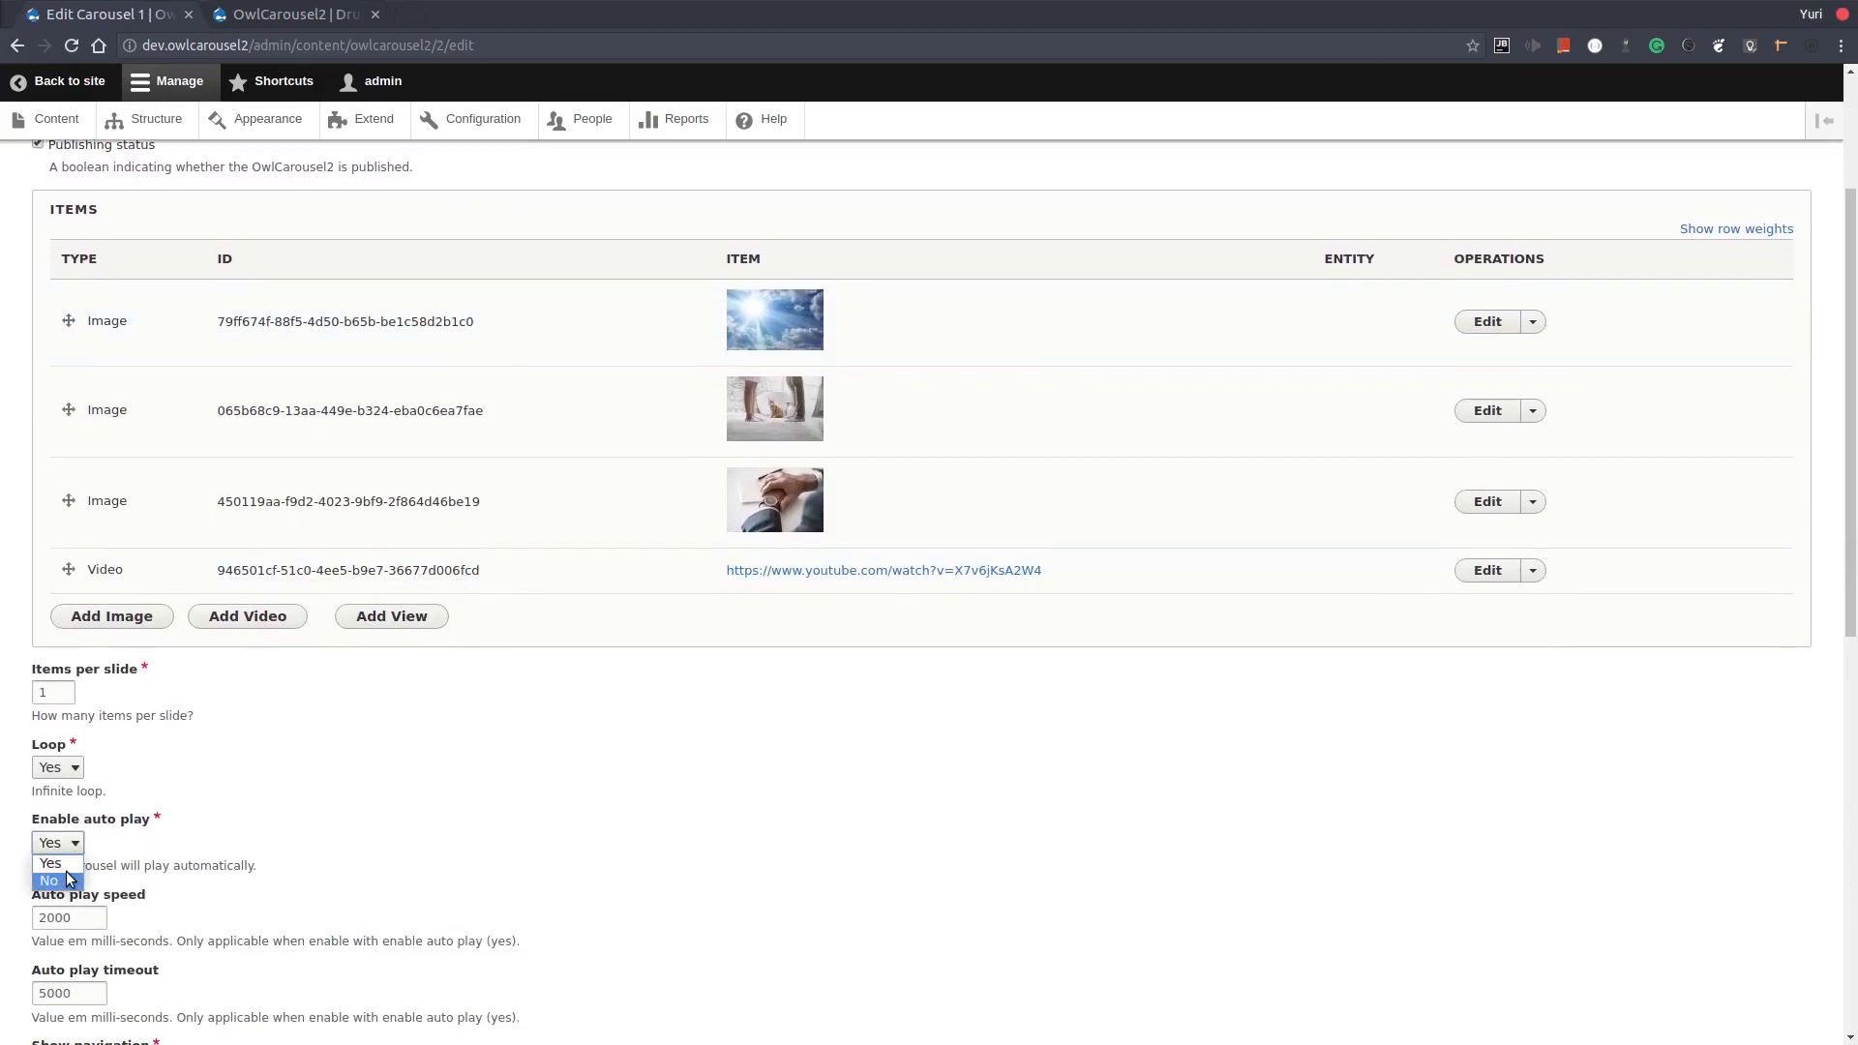
left_click(50, 878)
scroll(375, 846, "down", 9)
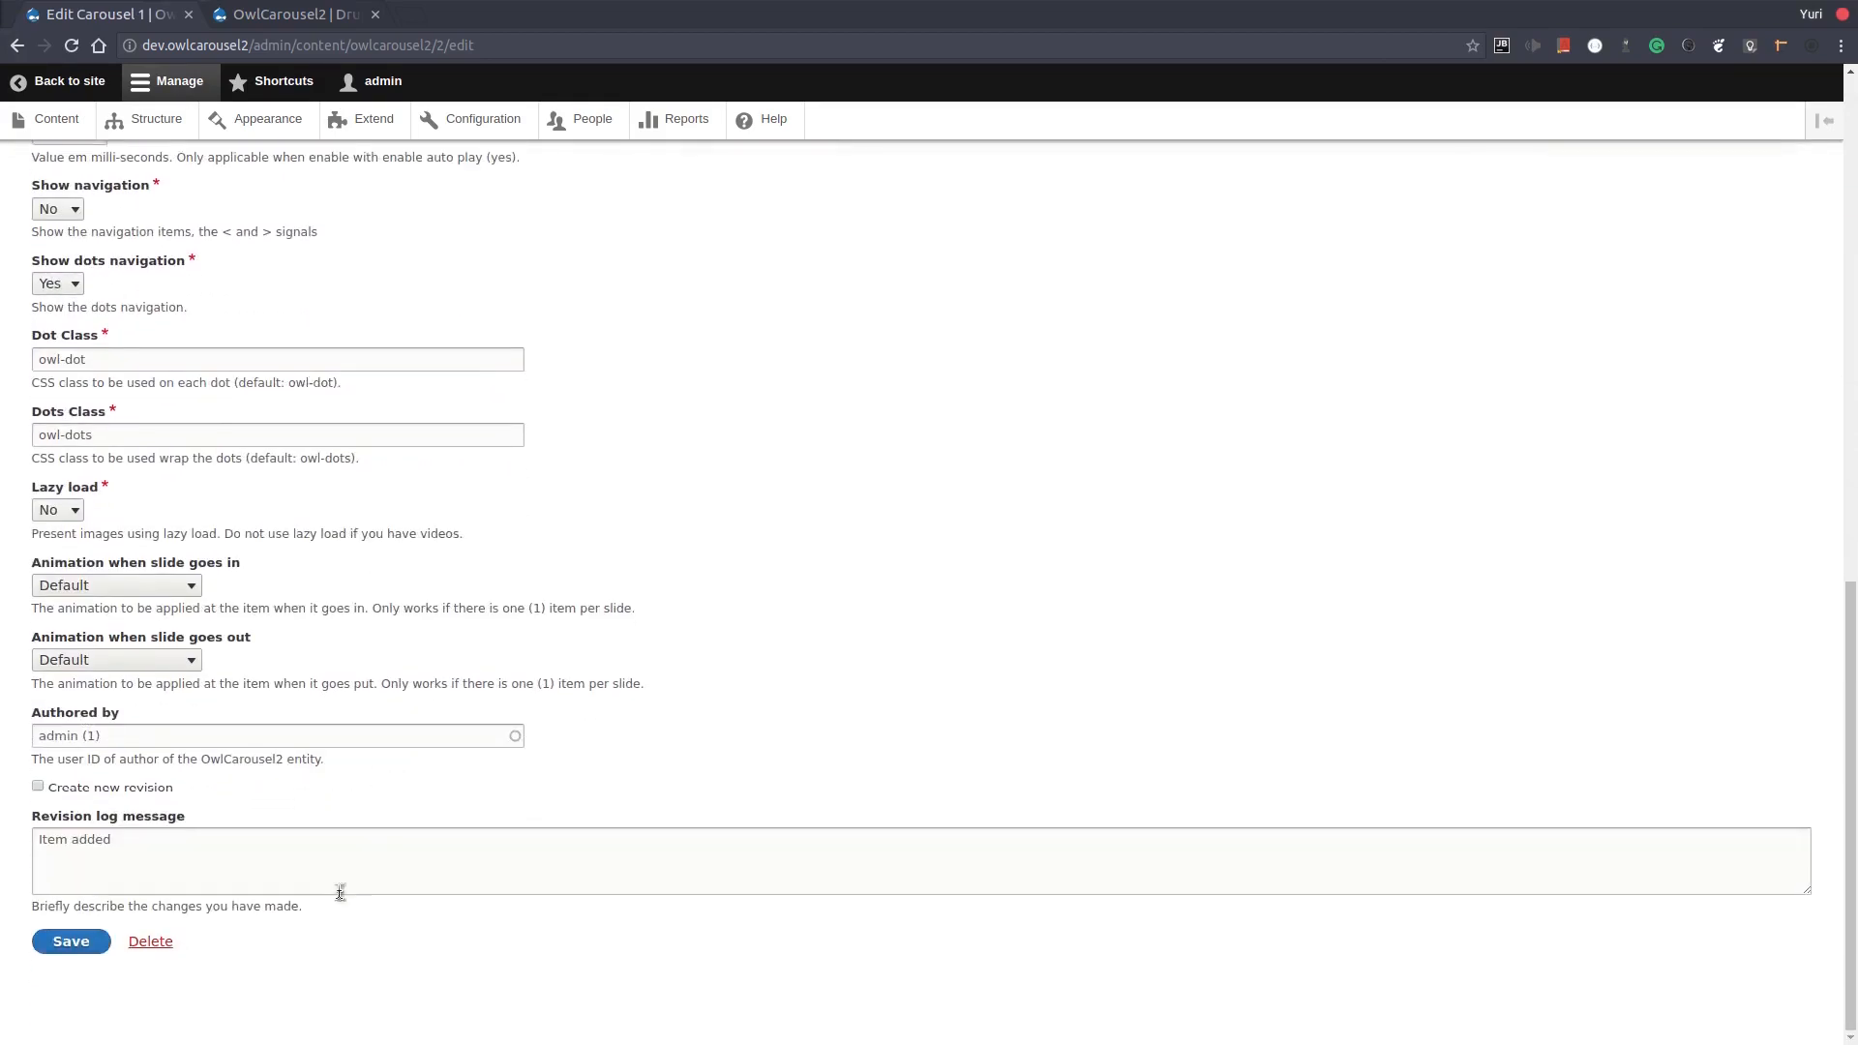
left_click(60, 946)
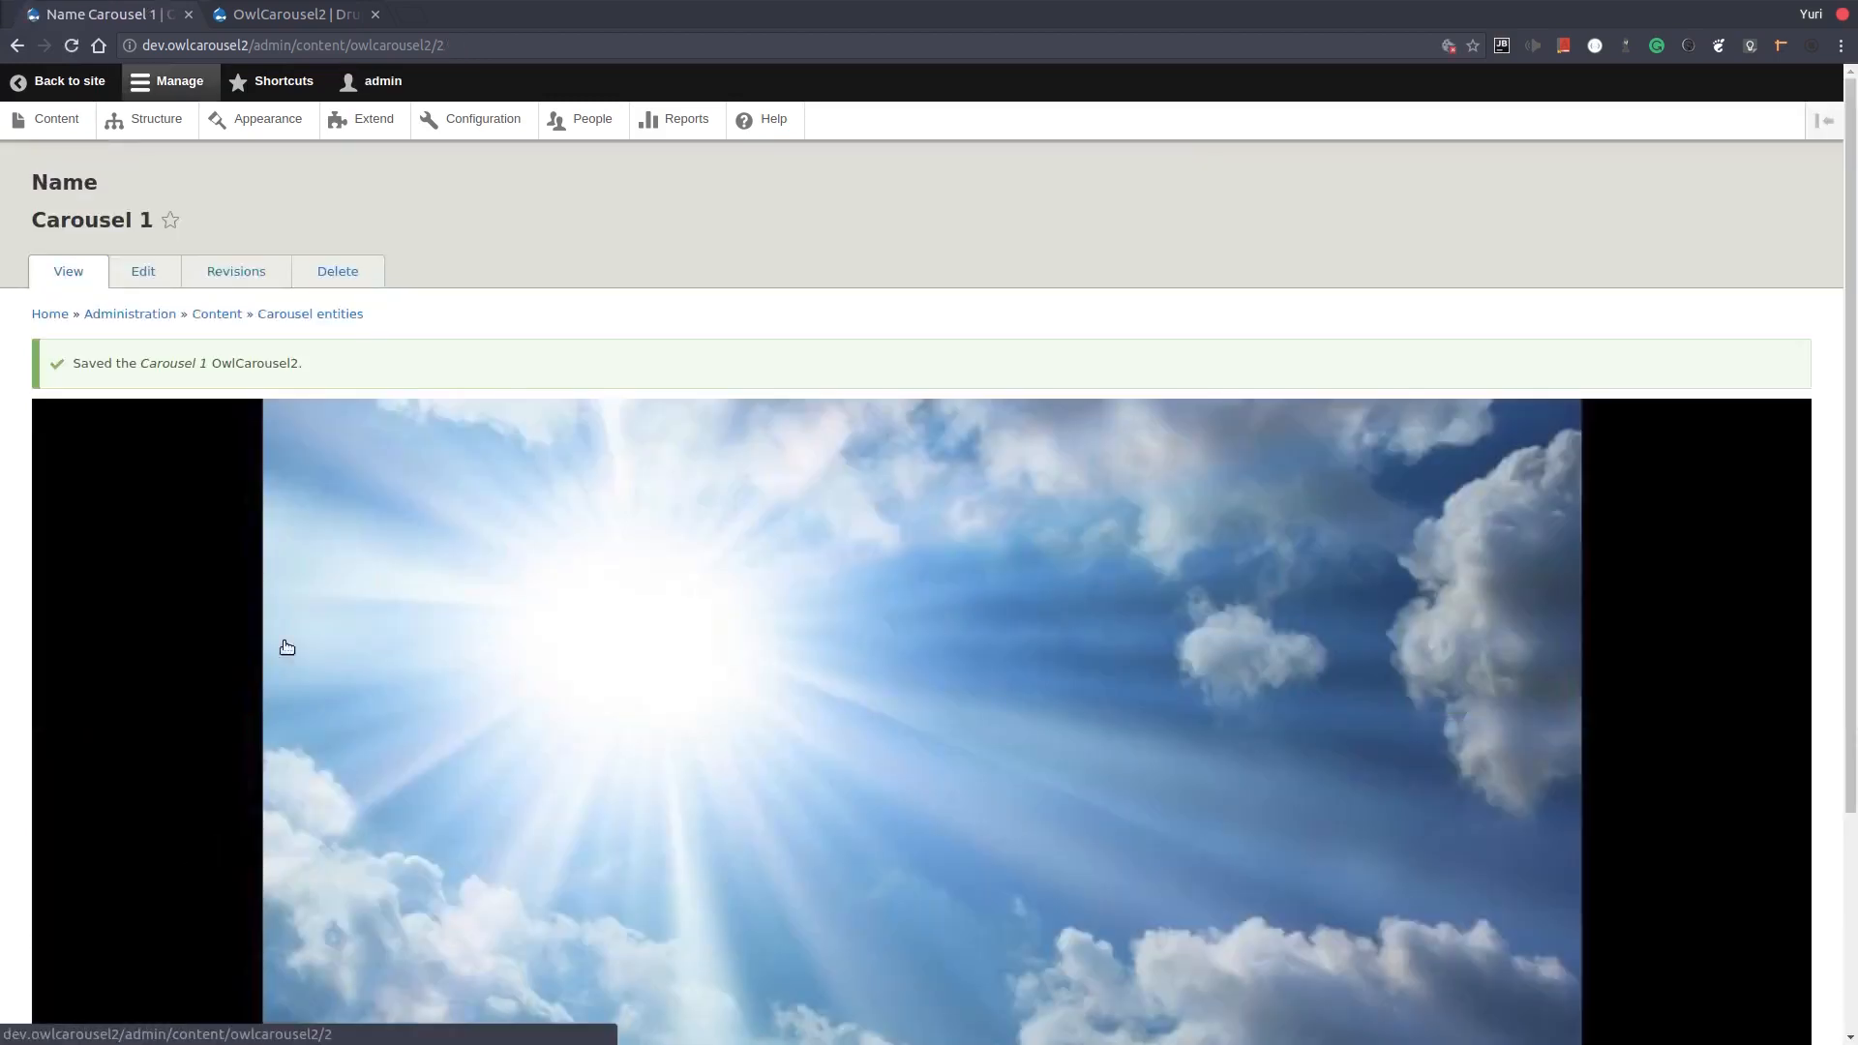
Test the video slide in Carousel 1 by playing and pausing it, and return to the carousel's edit form
scroll(1501, 696, "down", 5)
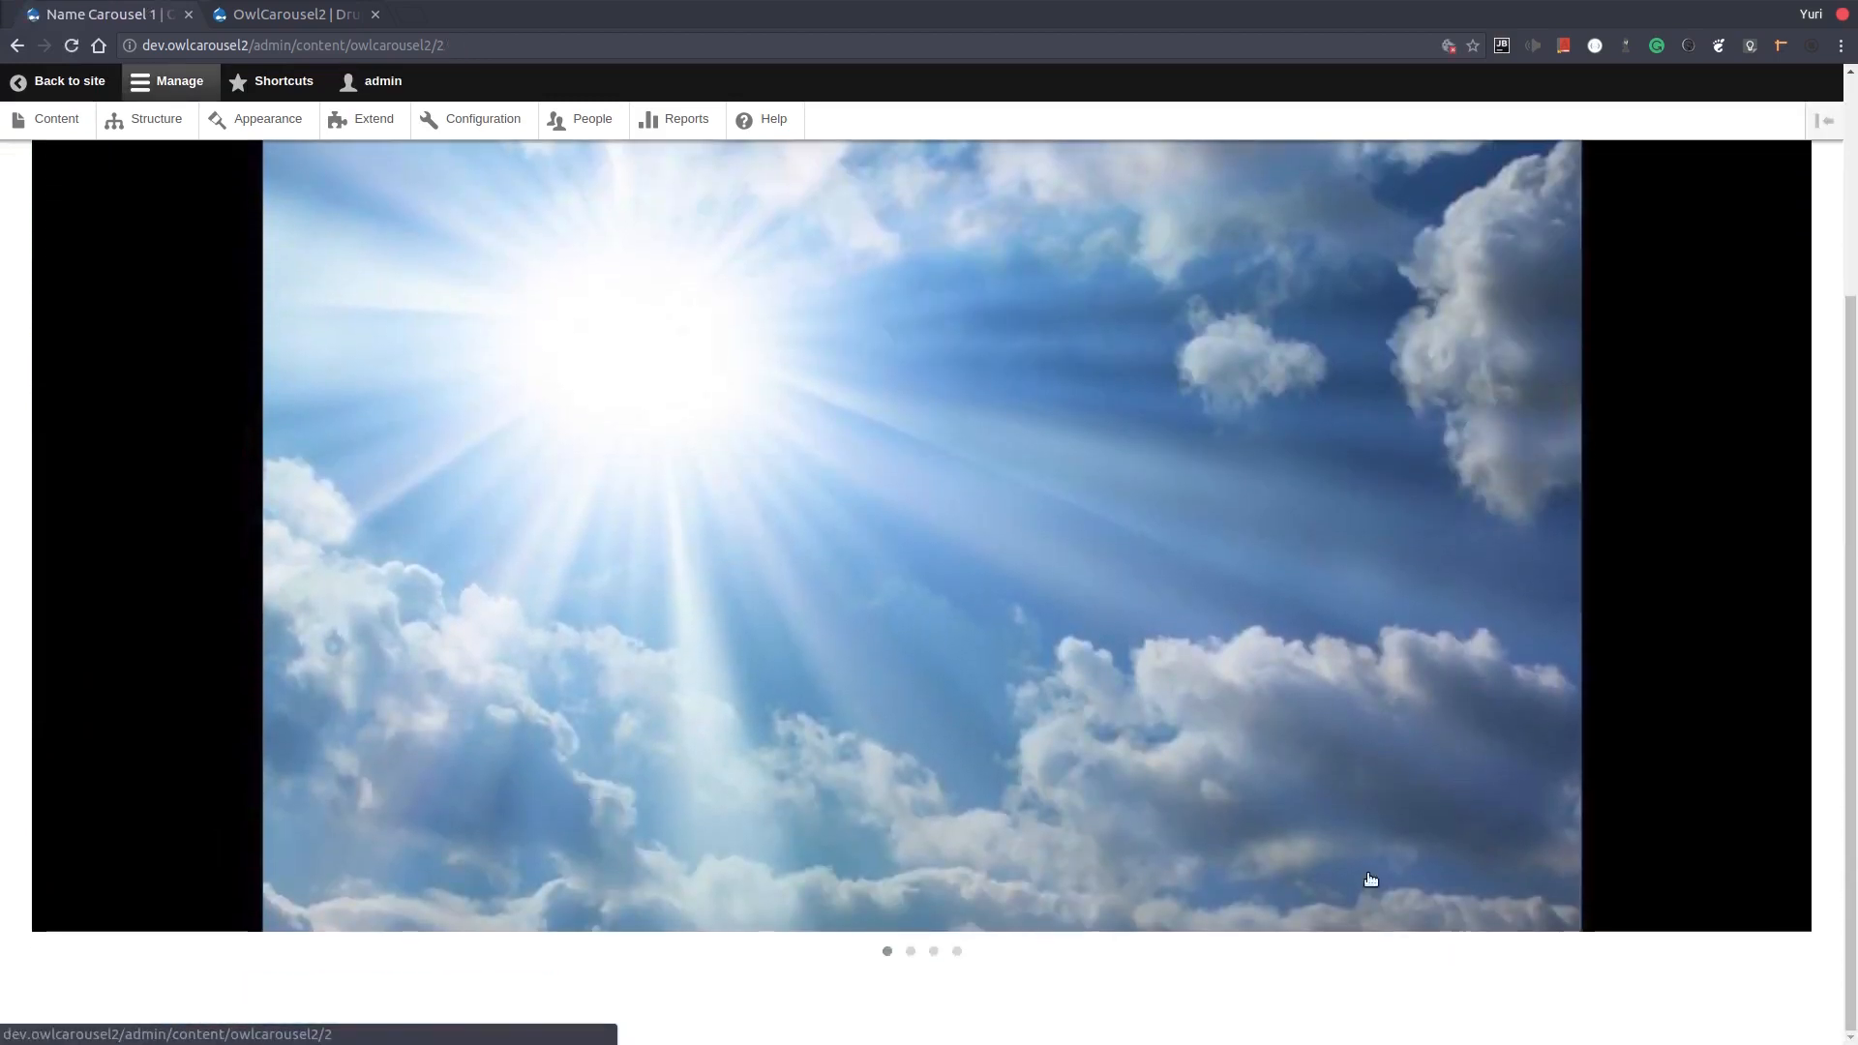
left_click(957, 952)
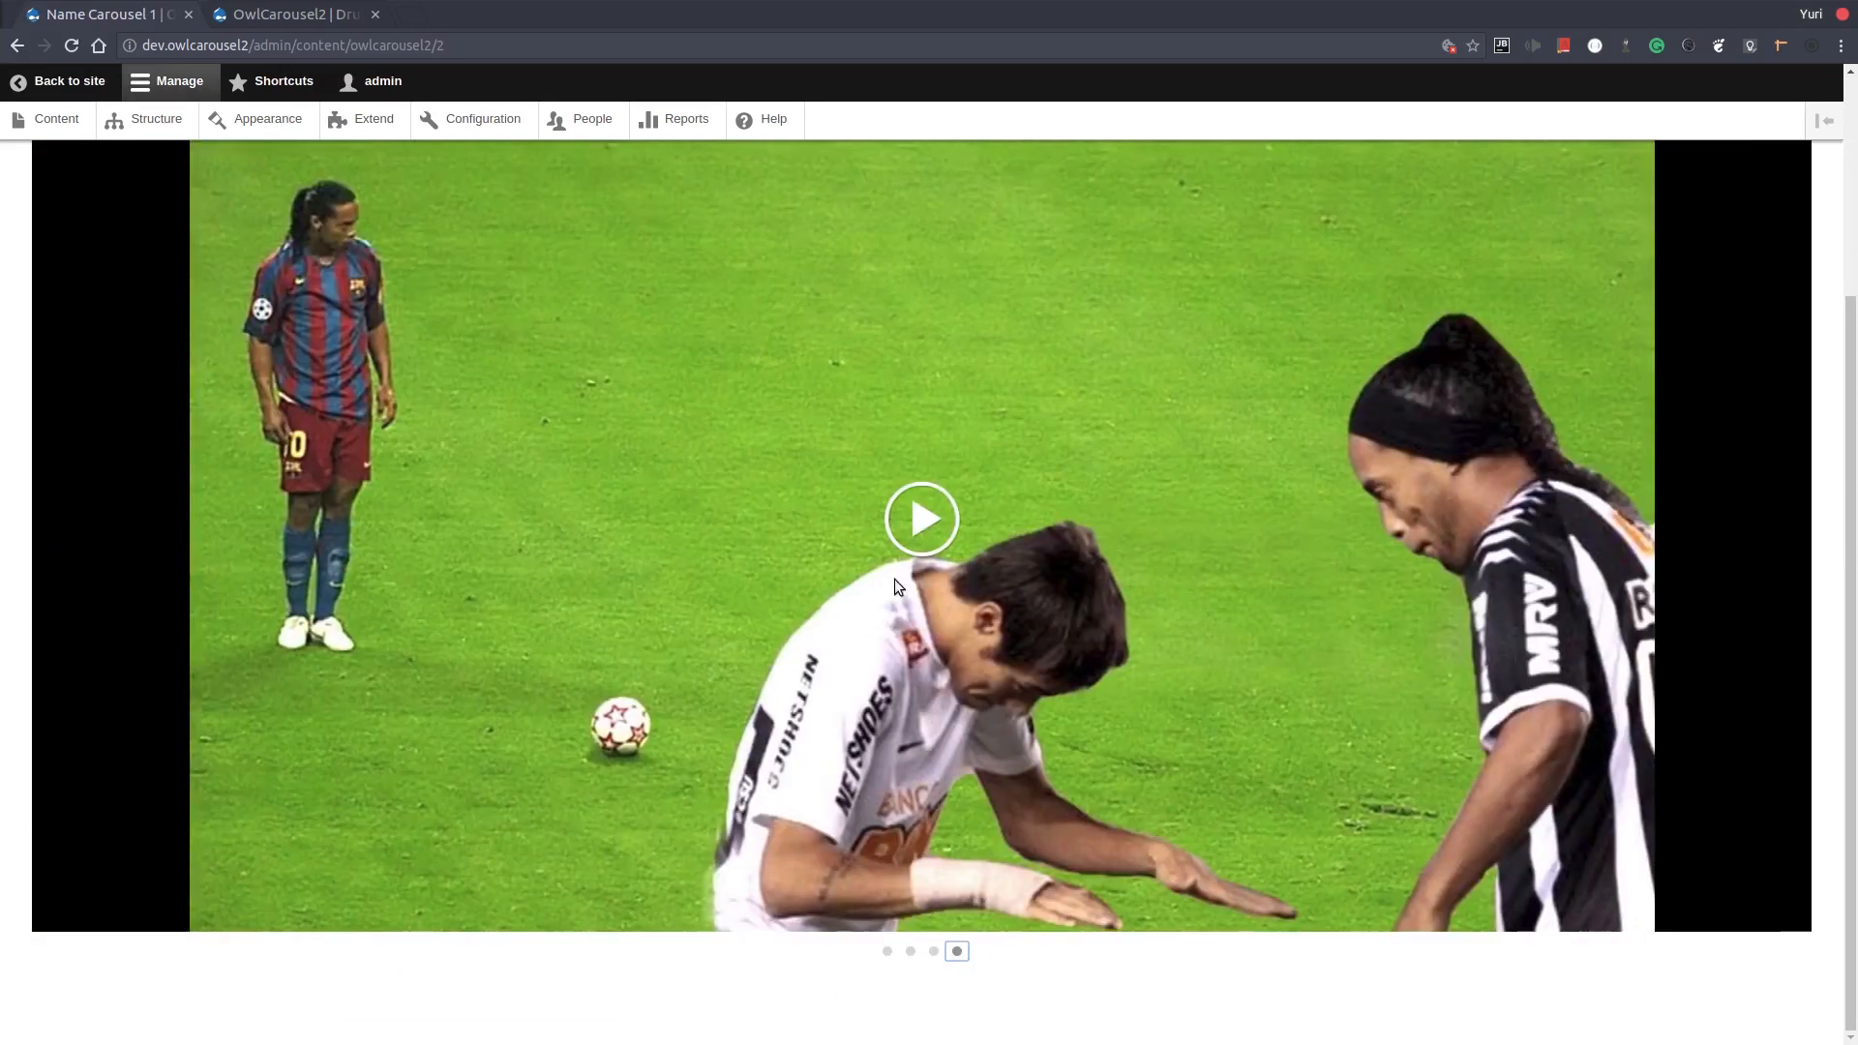
left_click(921, 539)
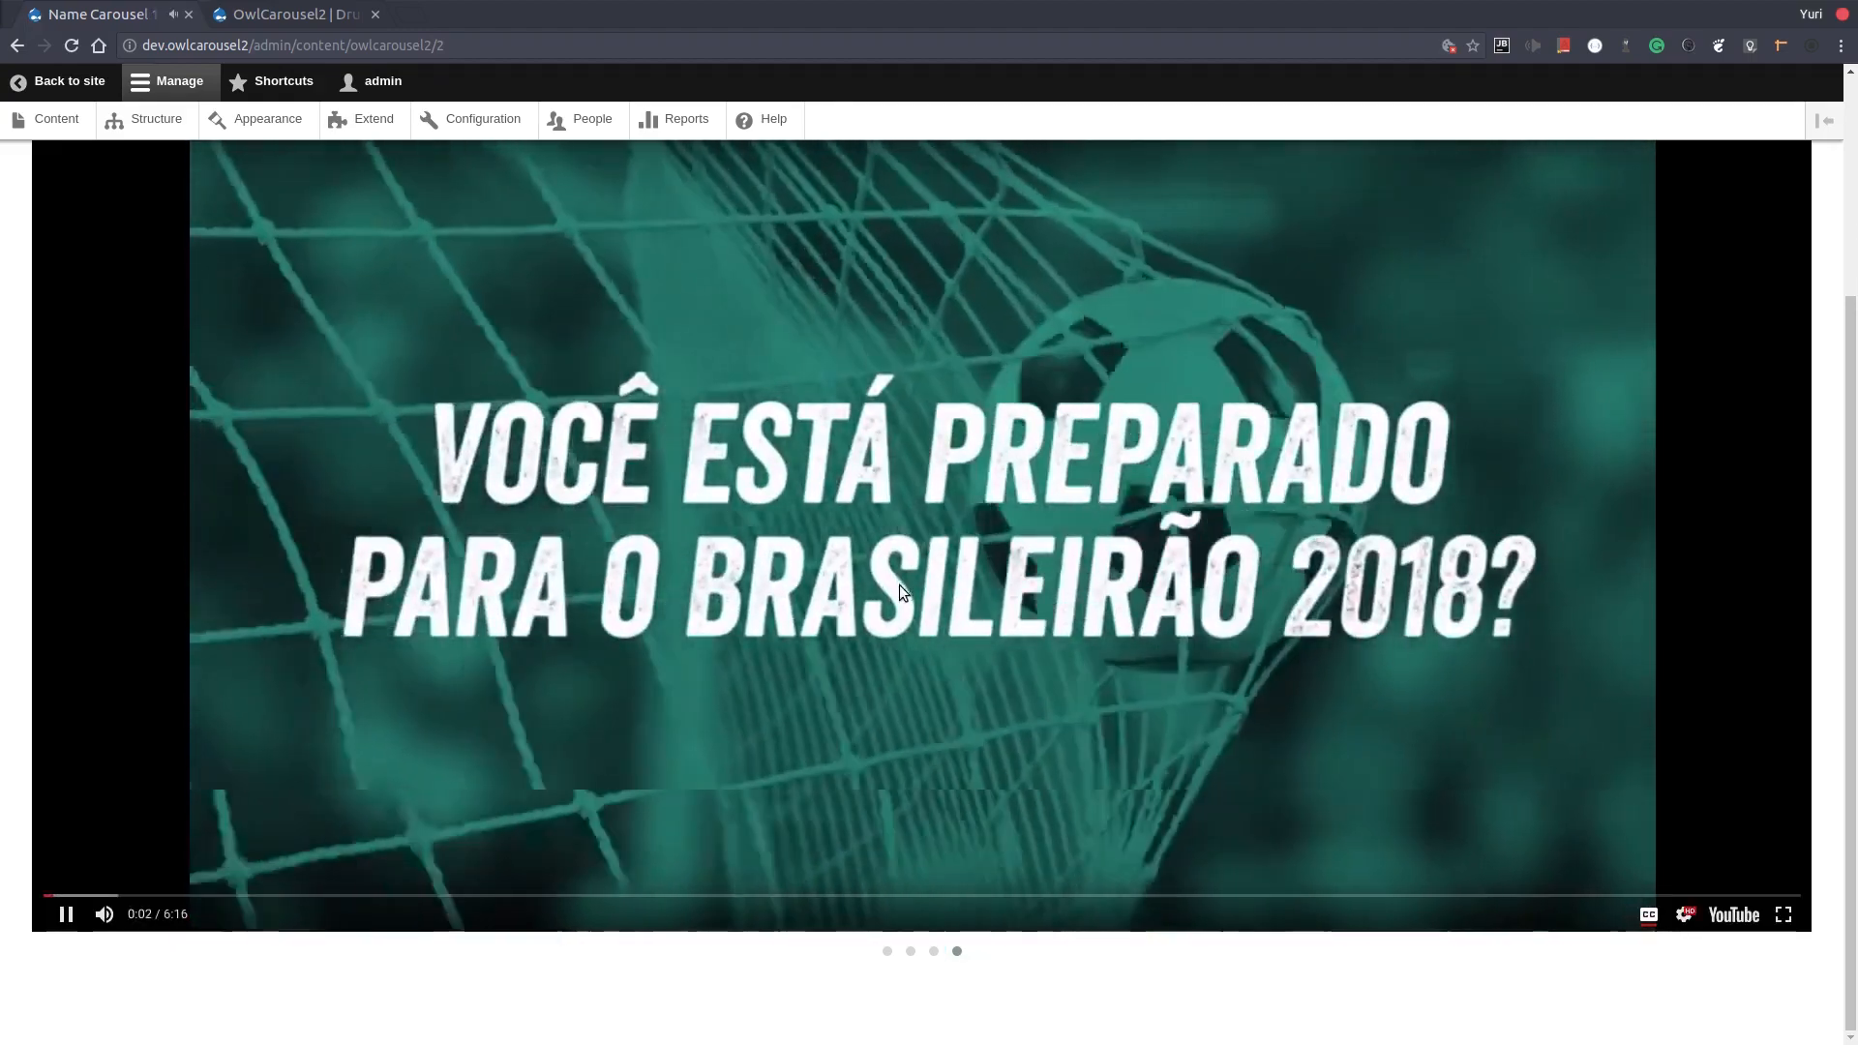
left_click(895, 587)
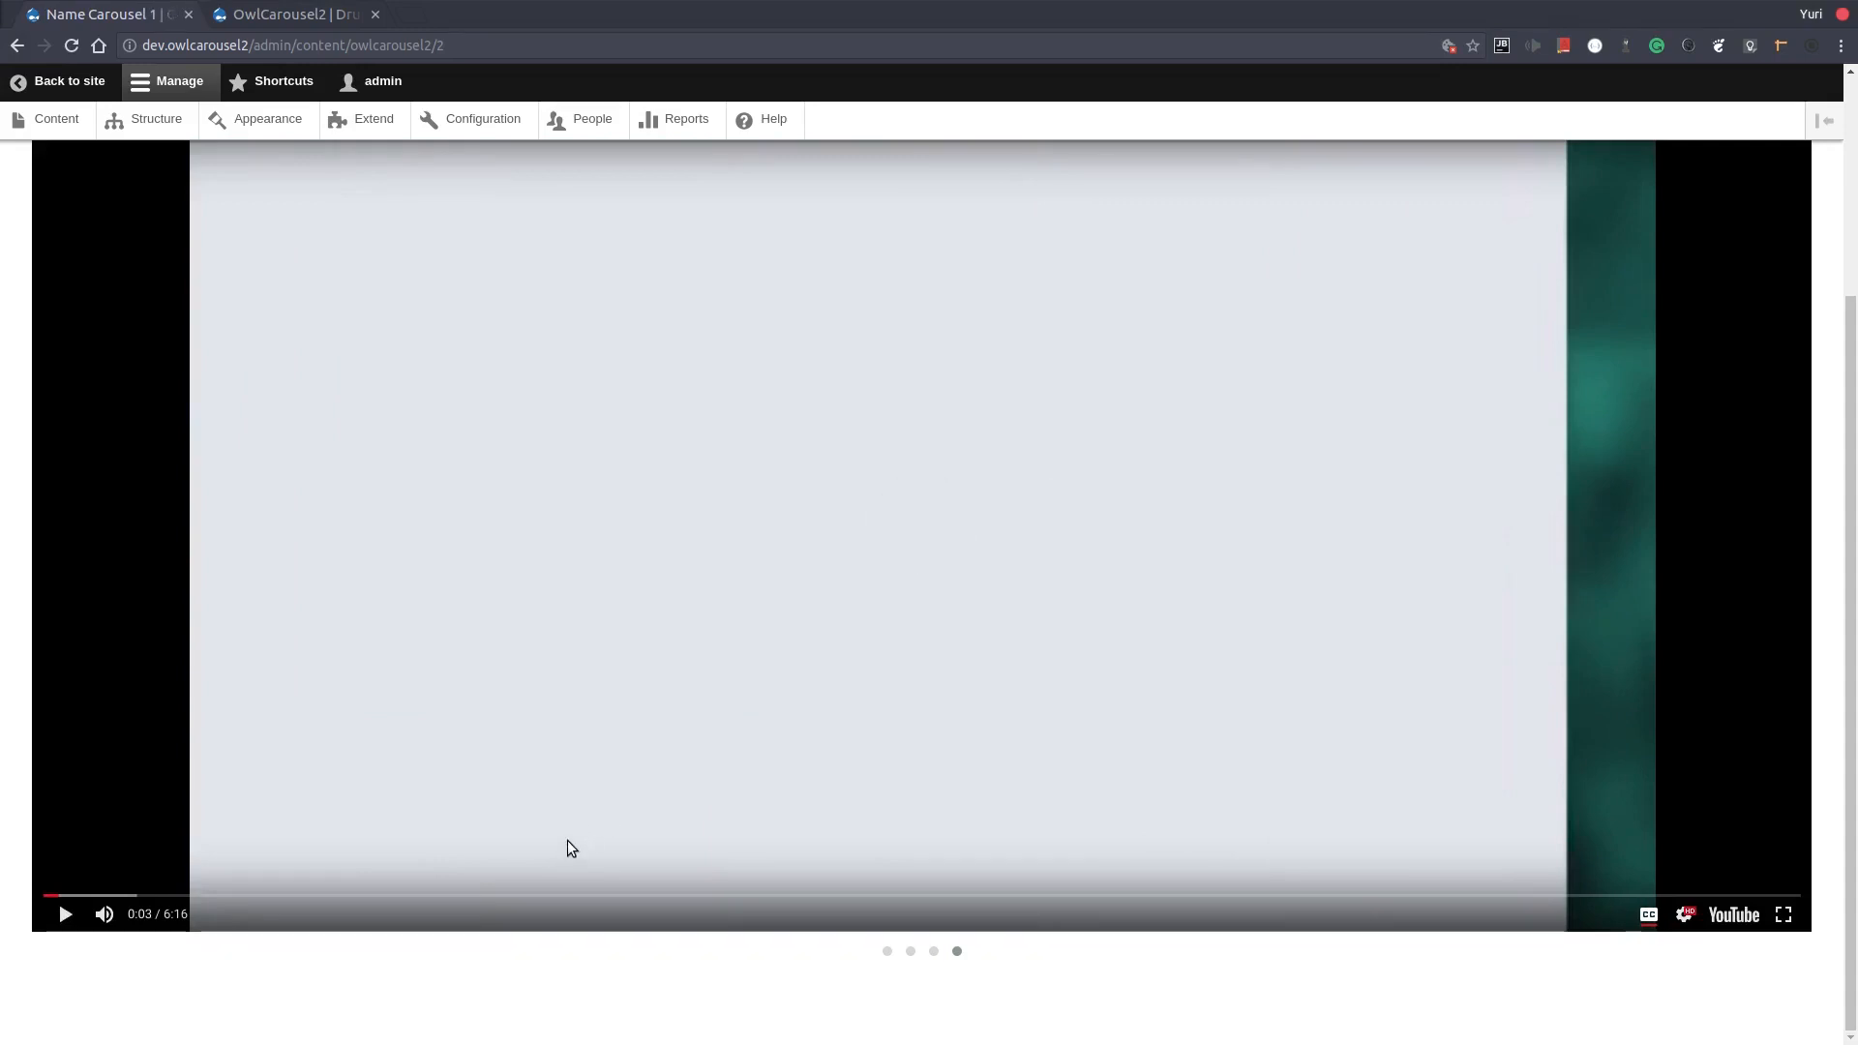
scroll(568, 844, "up", 1)
scroll(567, 840, "up", 5)
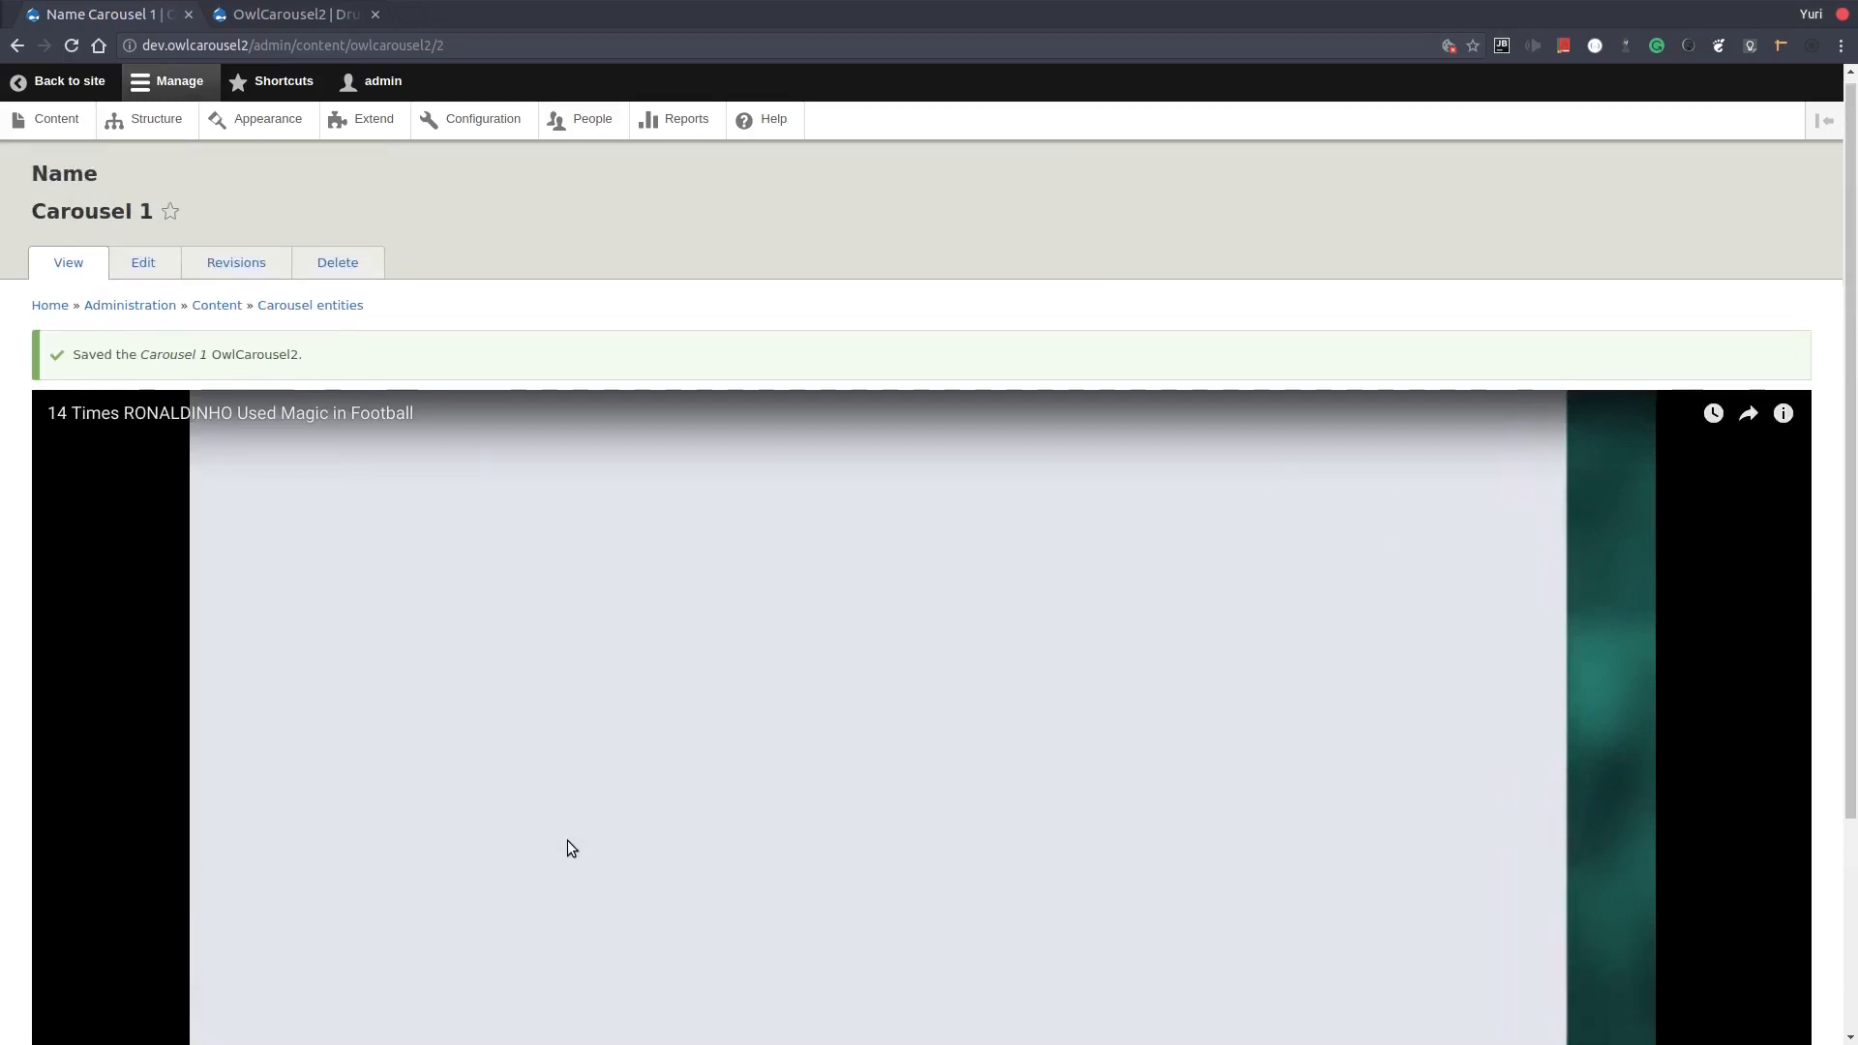
left_click(142, 272)
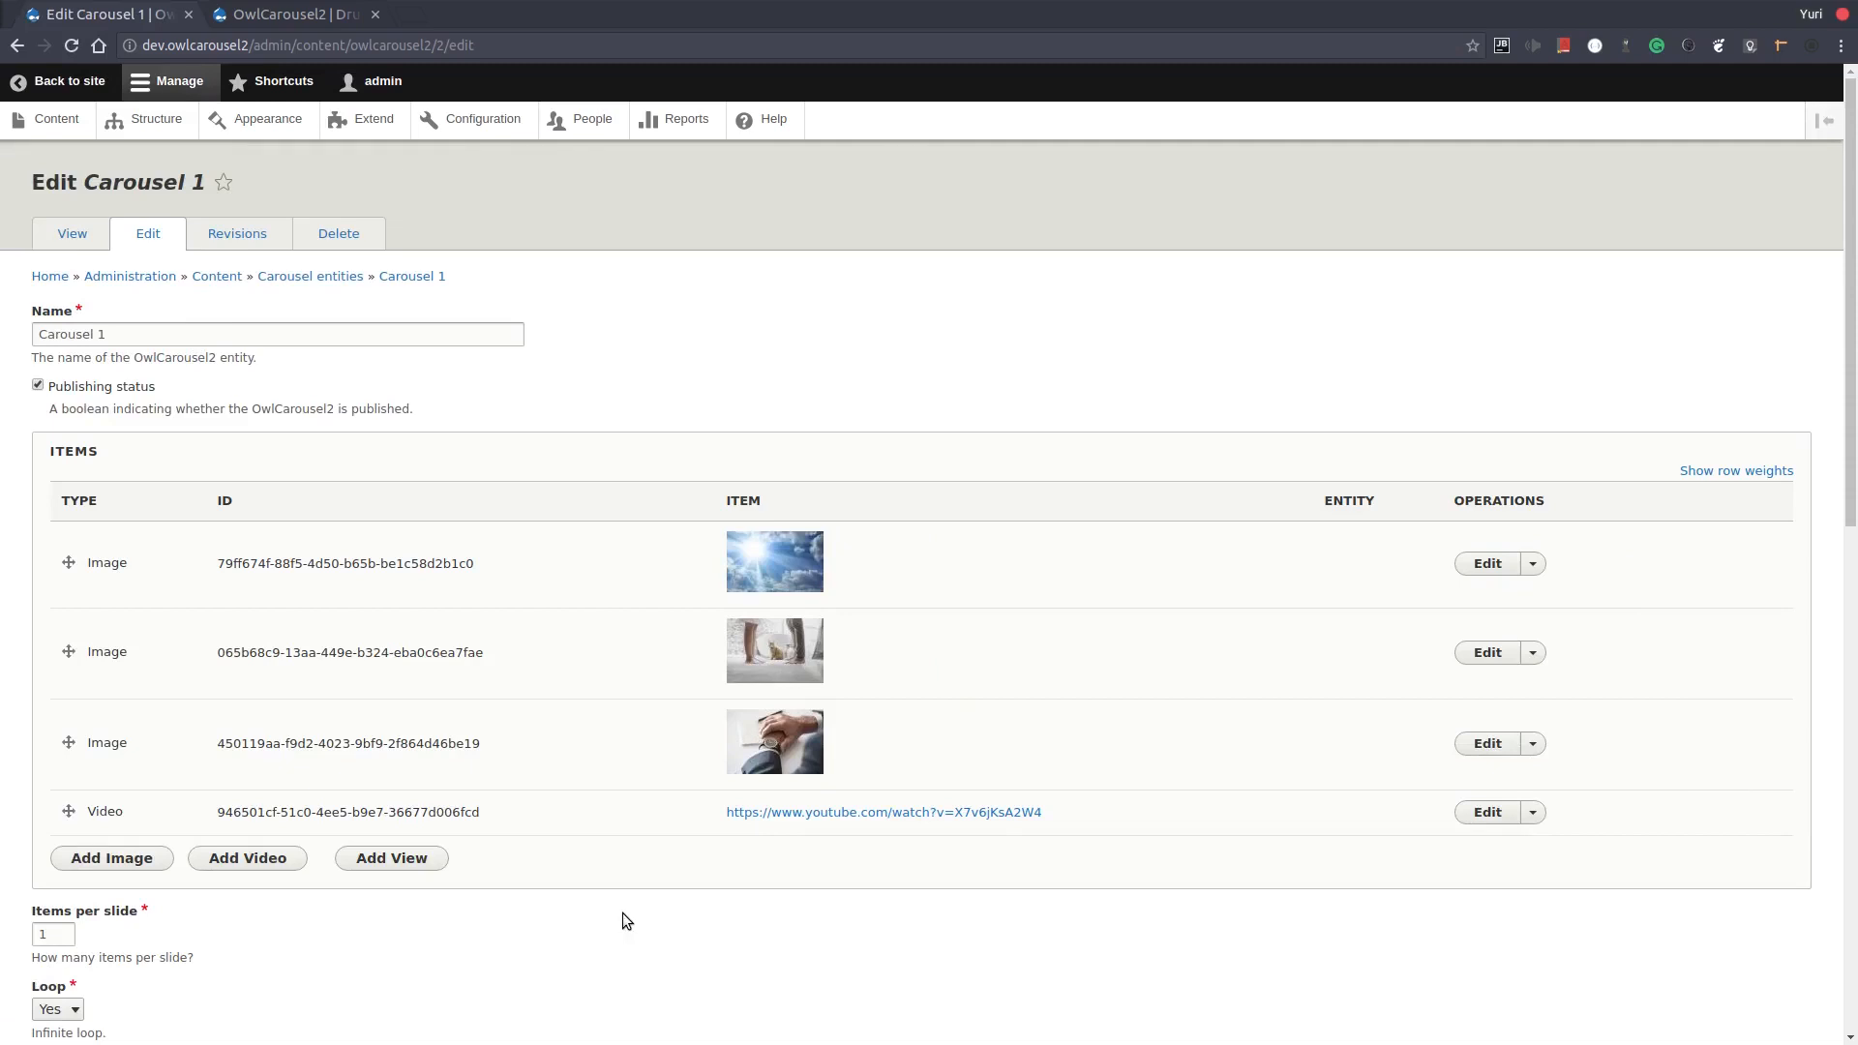
Create and save a published article titled "Node 1" with a Lorem ipsum paragraph as its body
left_click(58, 120)
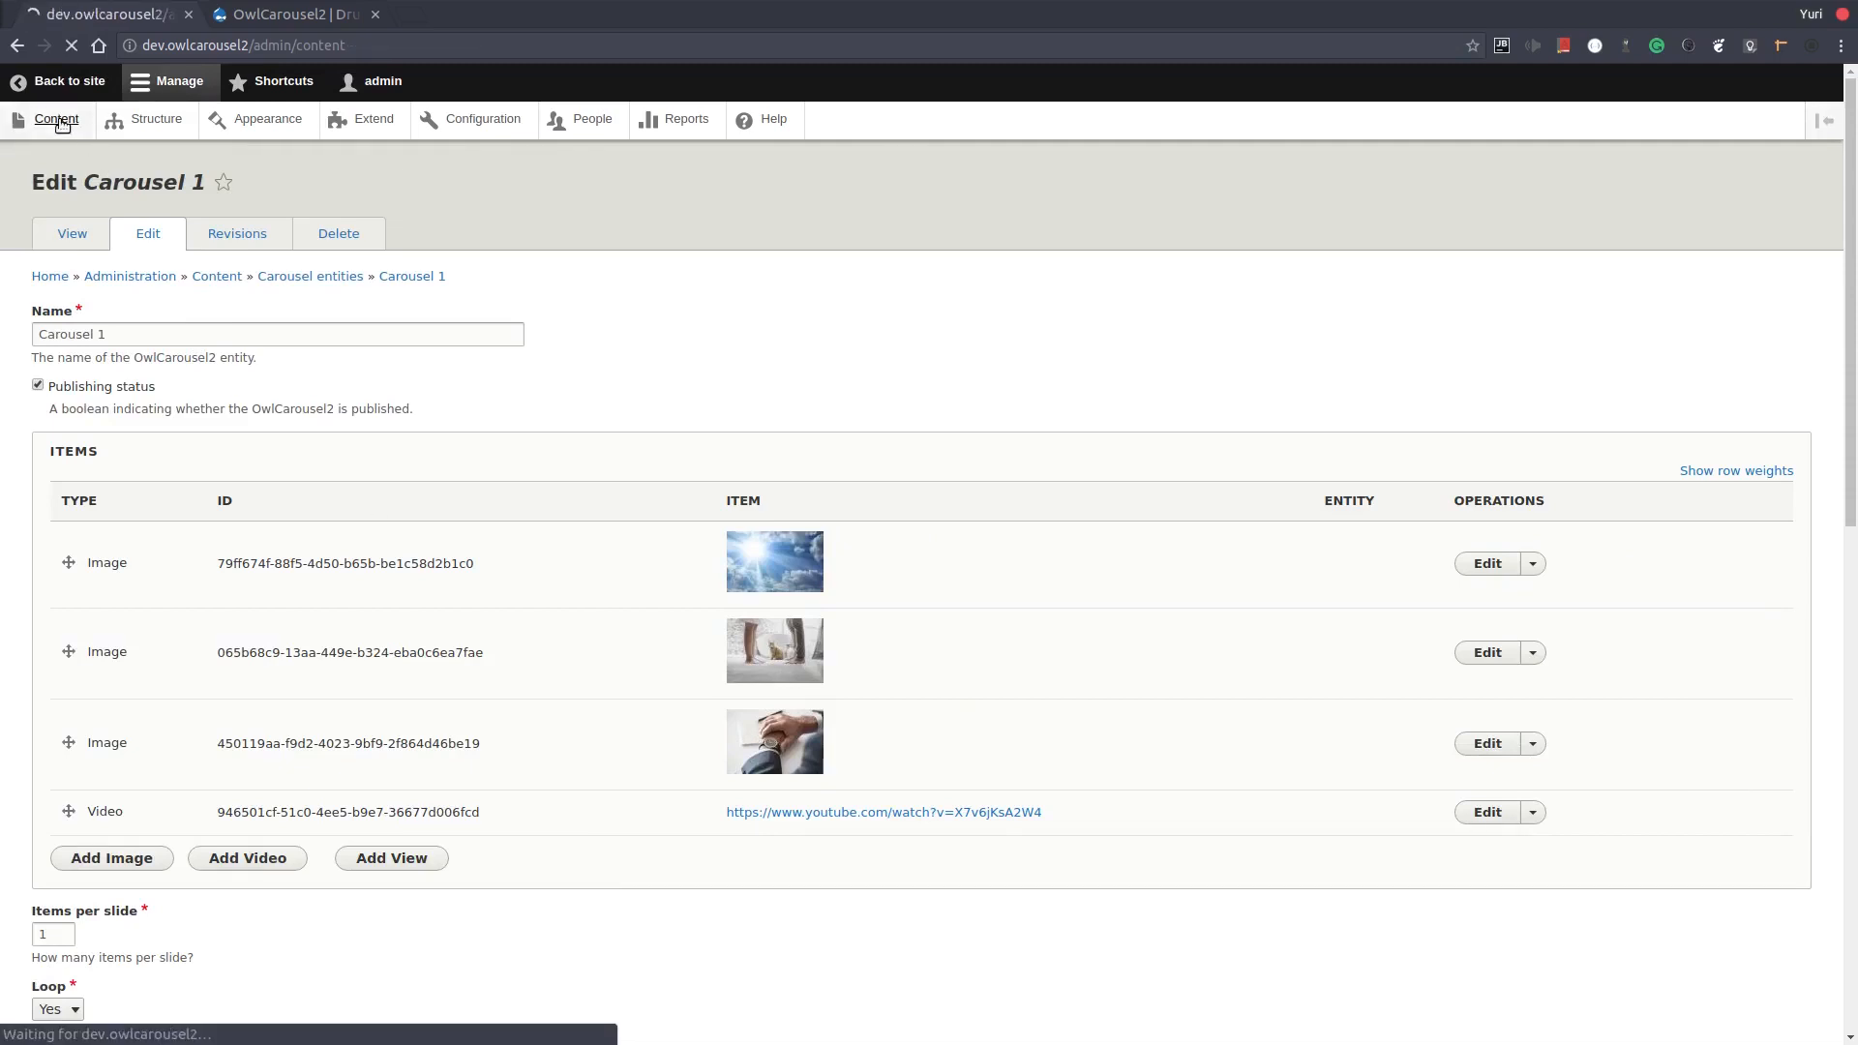
left_click(128, 317)
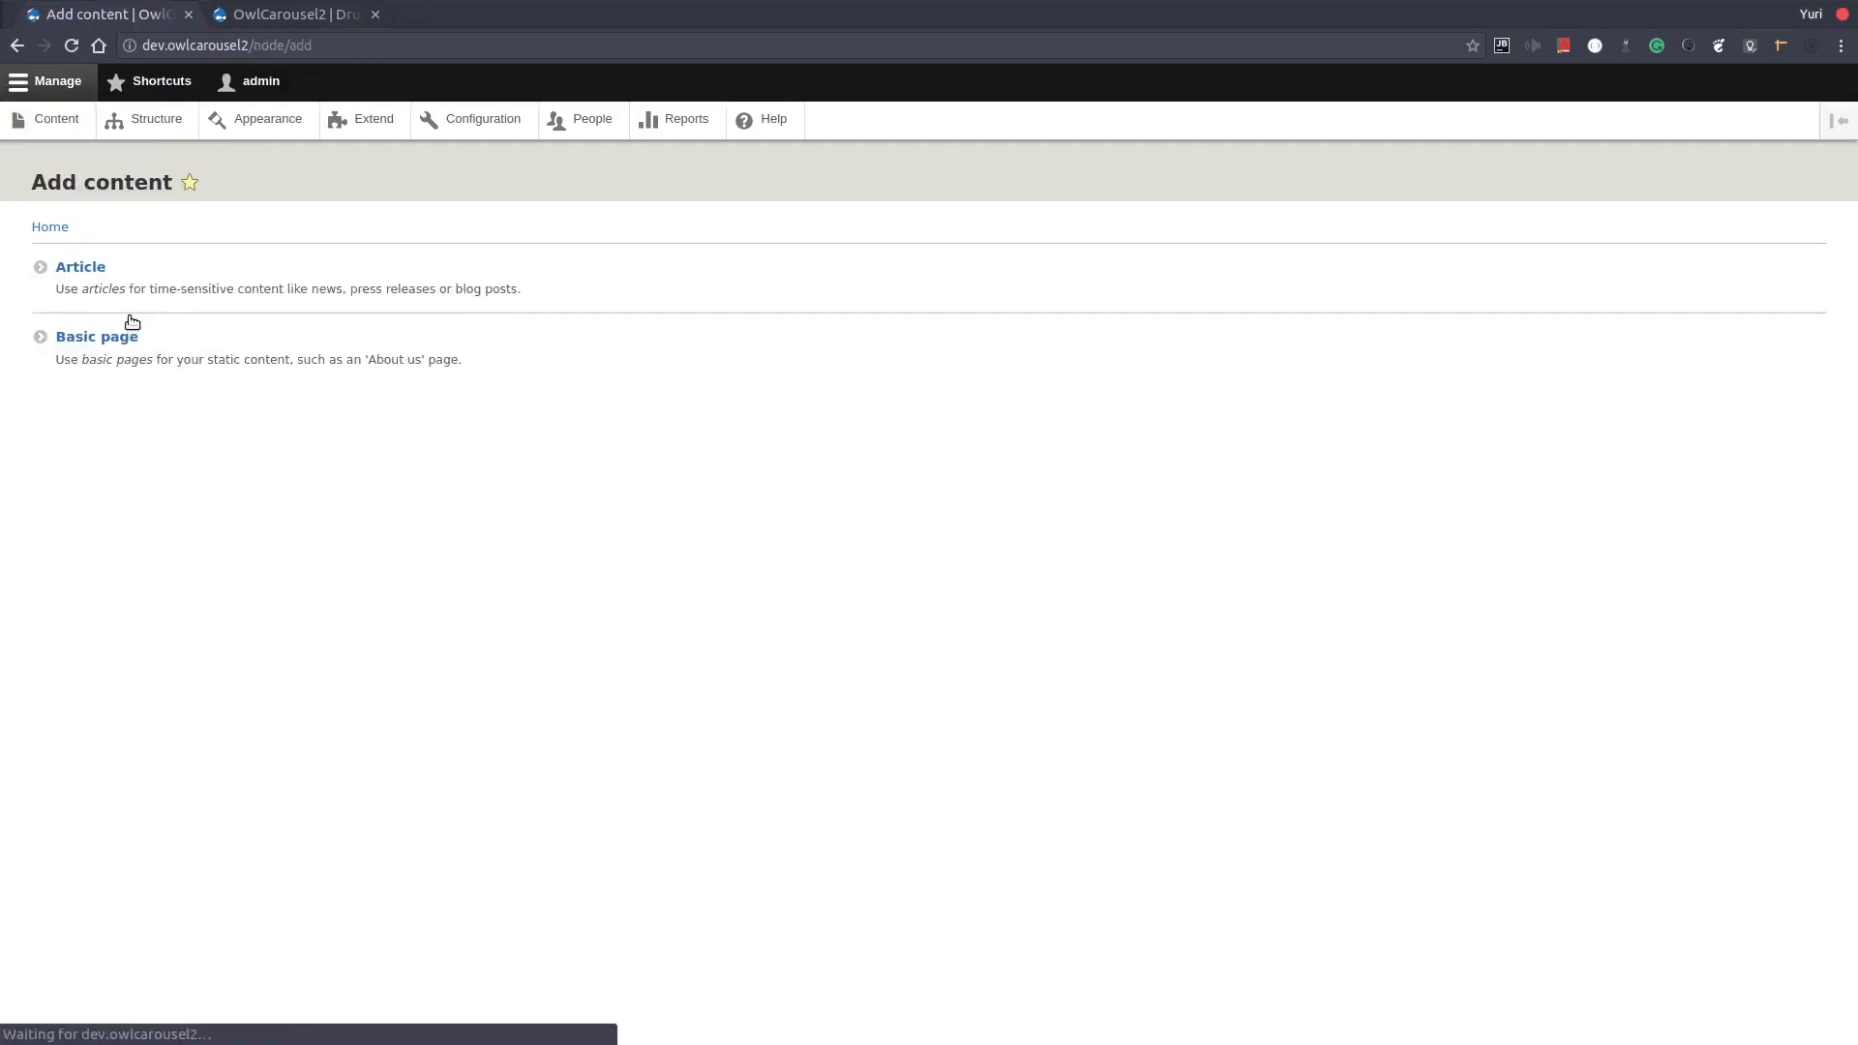
left_click(103, 280)
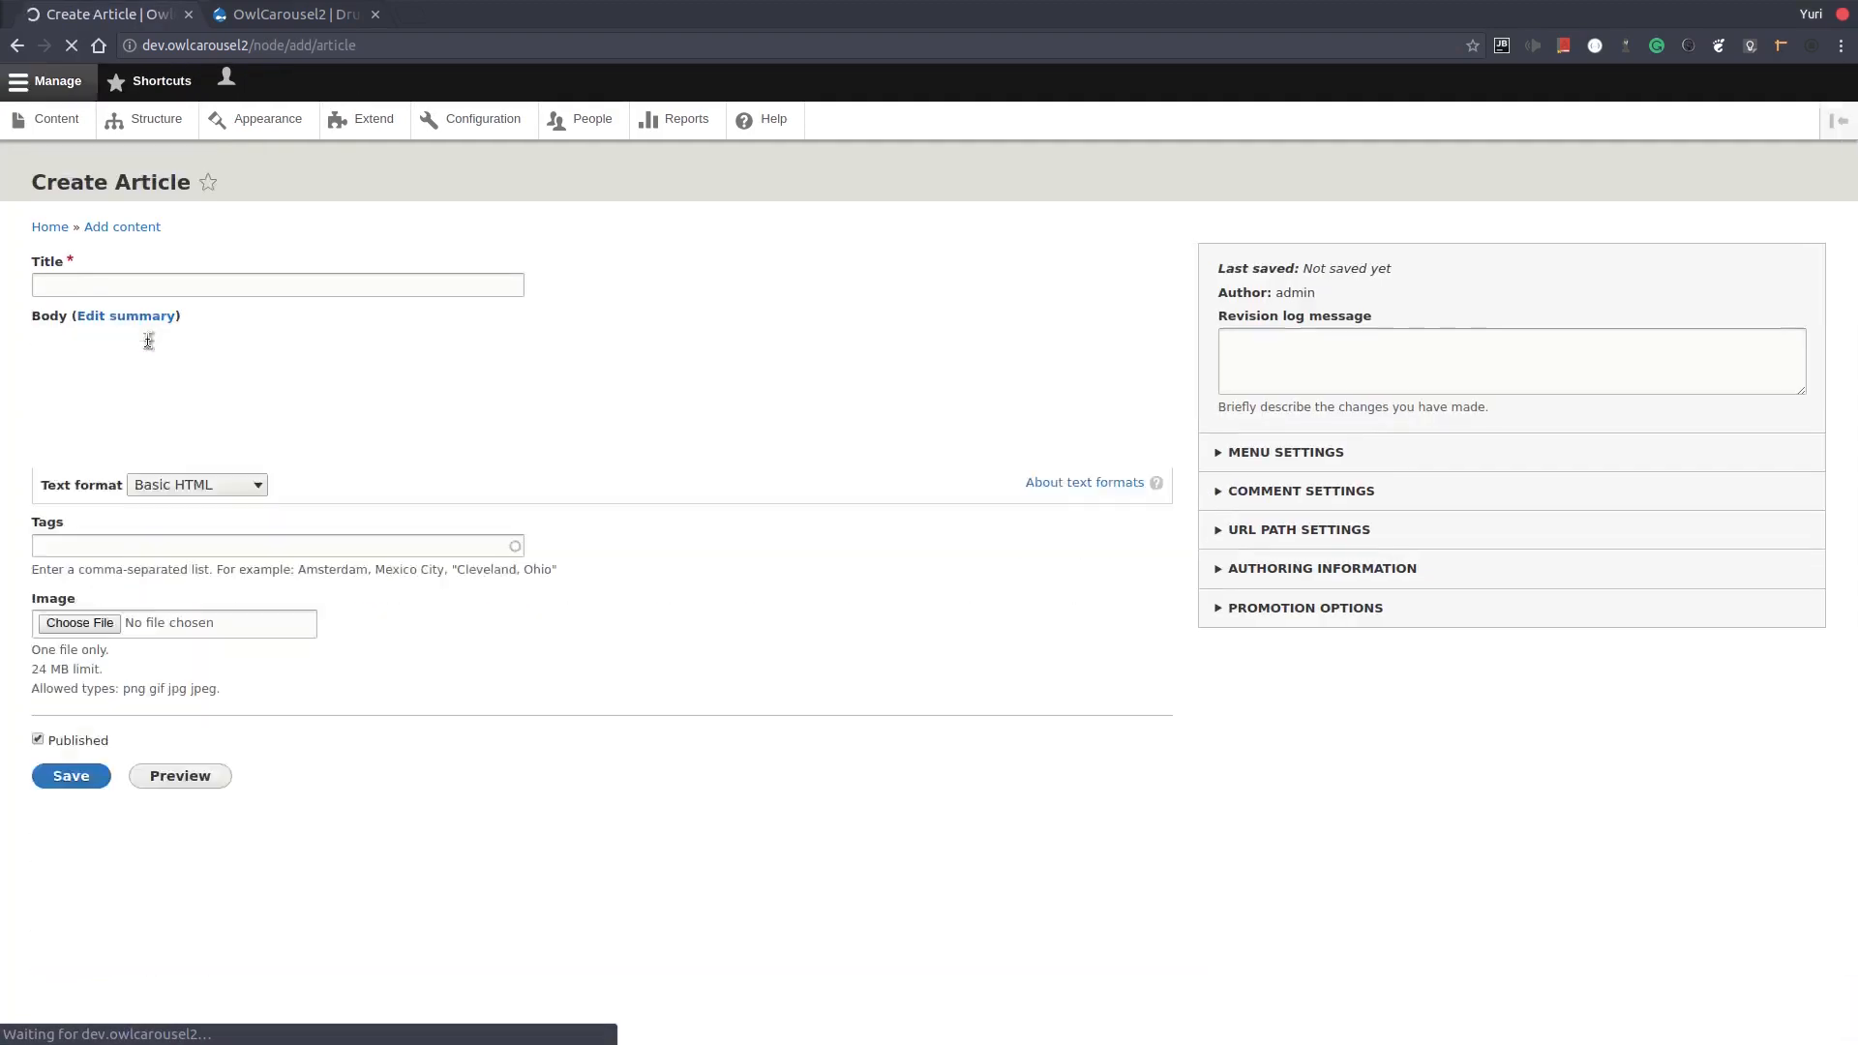
left_click(157, 286)
type("Node 1")
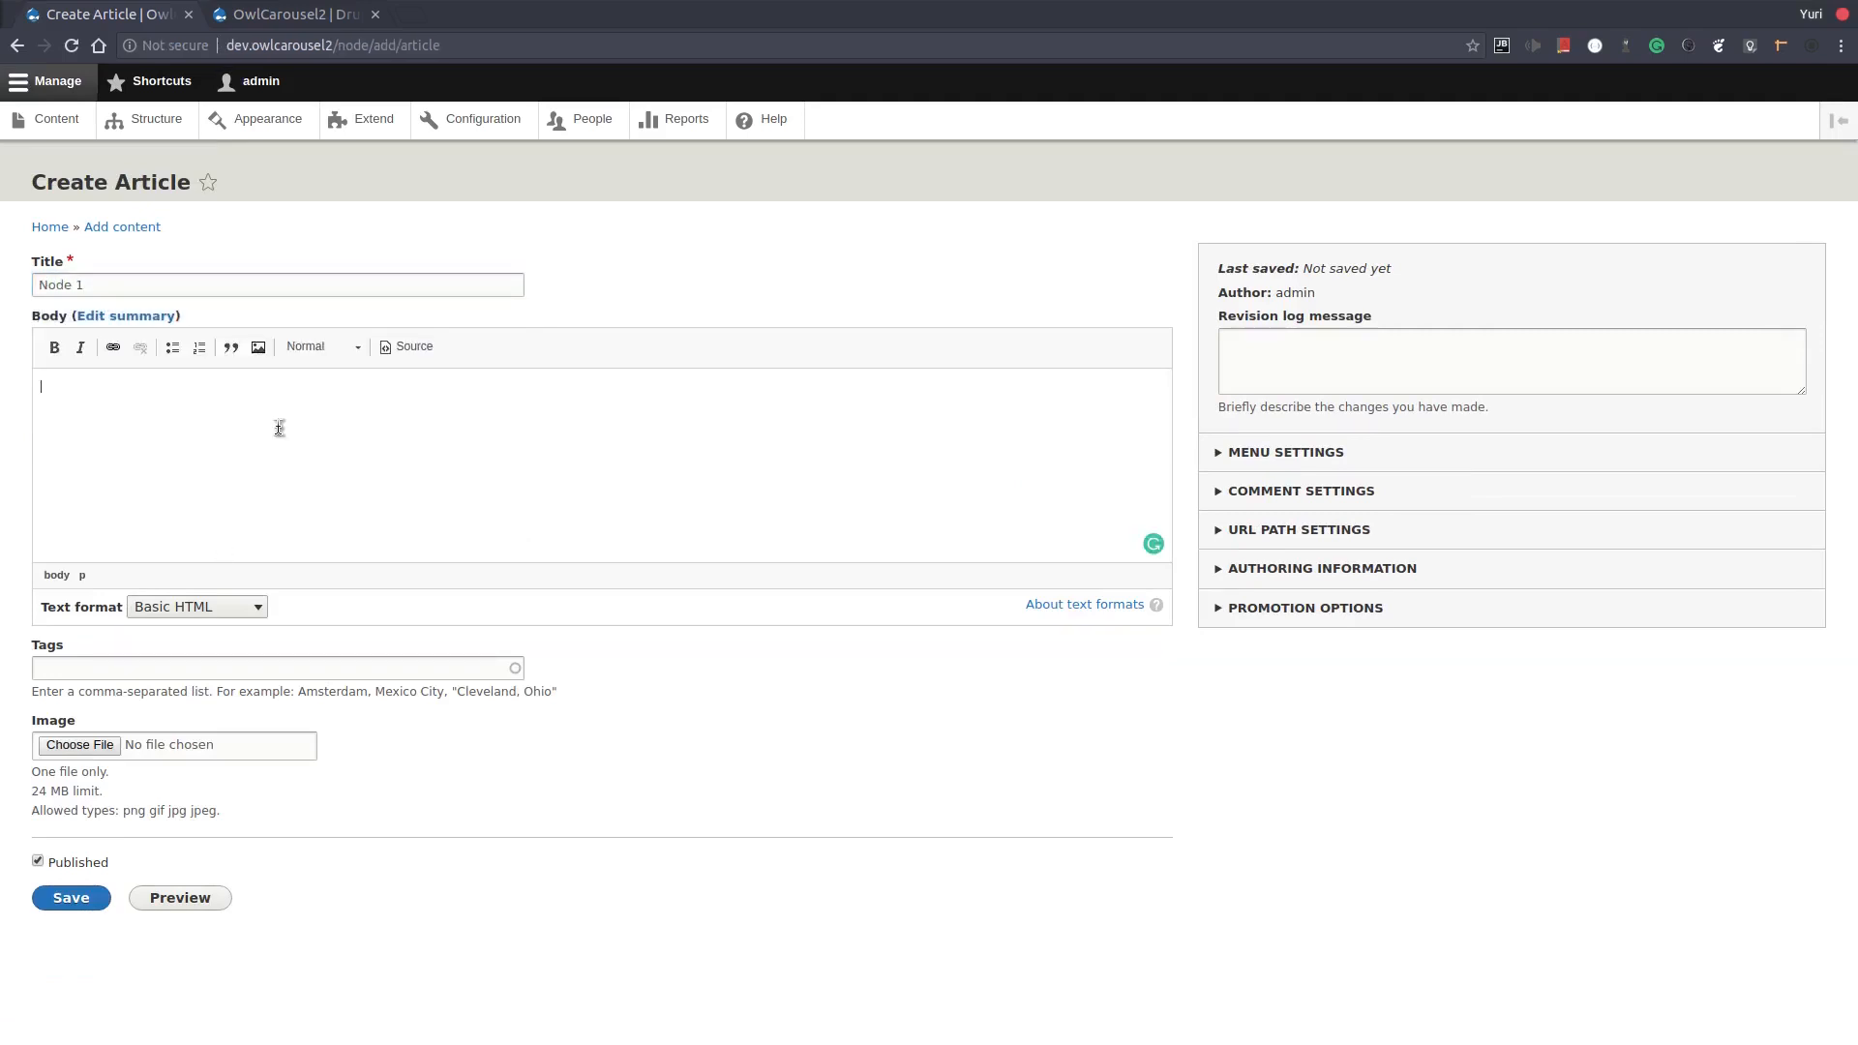
type("Lorem ipsum dolor sit amet, consectetur adipisicing elit. Architecto dignissimos, error et ex ipsum laudantium quisquam sapiente suscipit? Culpa debitis dolore quidem sint voluptate! Amet asperiores dolor iusto minus mollitia quibusdam, voluptas! A ab accusantium, amet asperiores aut consequatur culpa dignissimos dolor est fugit harum hic impedit ipsa iusto laudantium molestias mollitia necessitatibus nemo, non nulla obcaecati pariatur possimus, quia quod reiciendis rerum sequi sint soluta totam vero. Adipisci aperiam assumenda aut consequatur ducimus ea eaque eum explicabo facilis id illum impedit in iste itaque labore libero, minus molestiae molestias necessitatibus odio officiis provident quae, qui quos reiciendis rem tempora?")
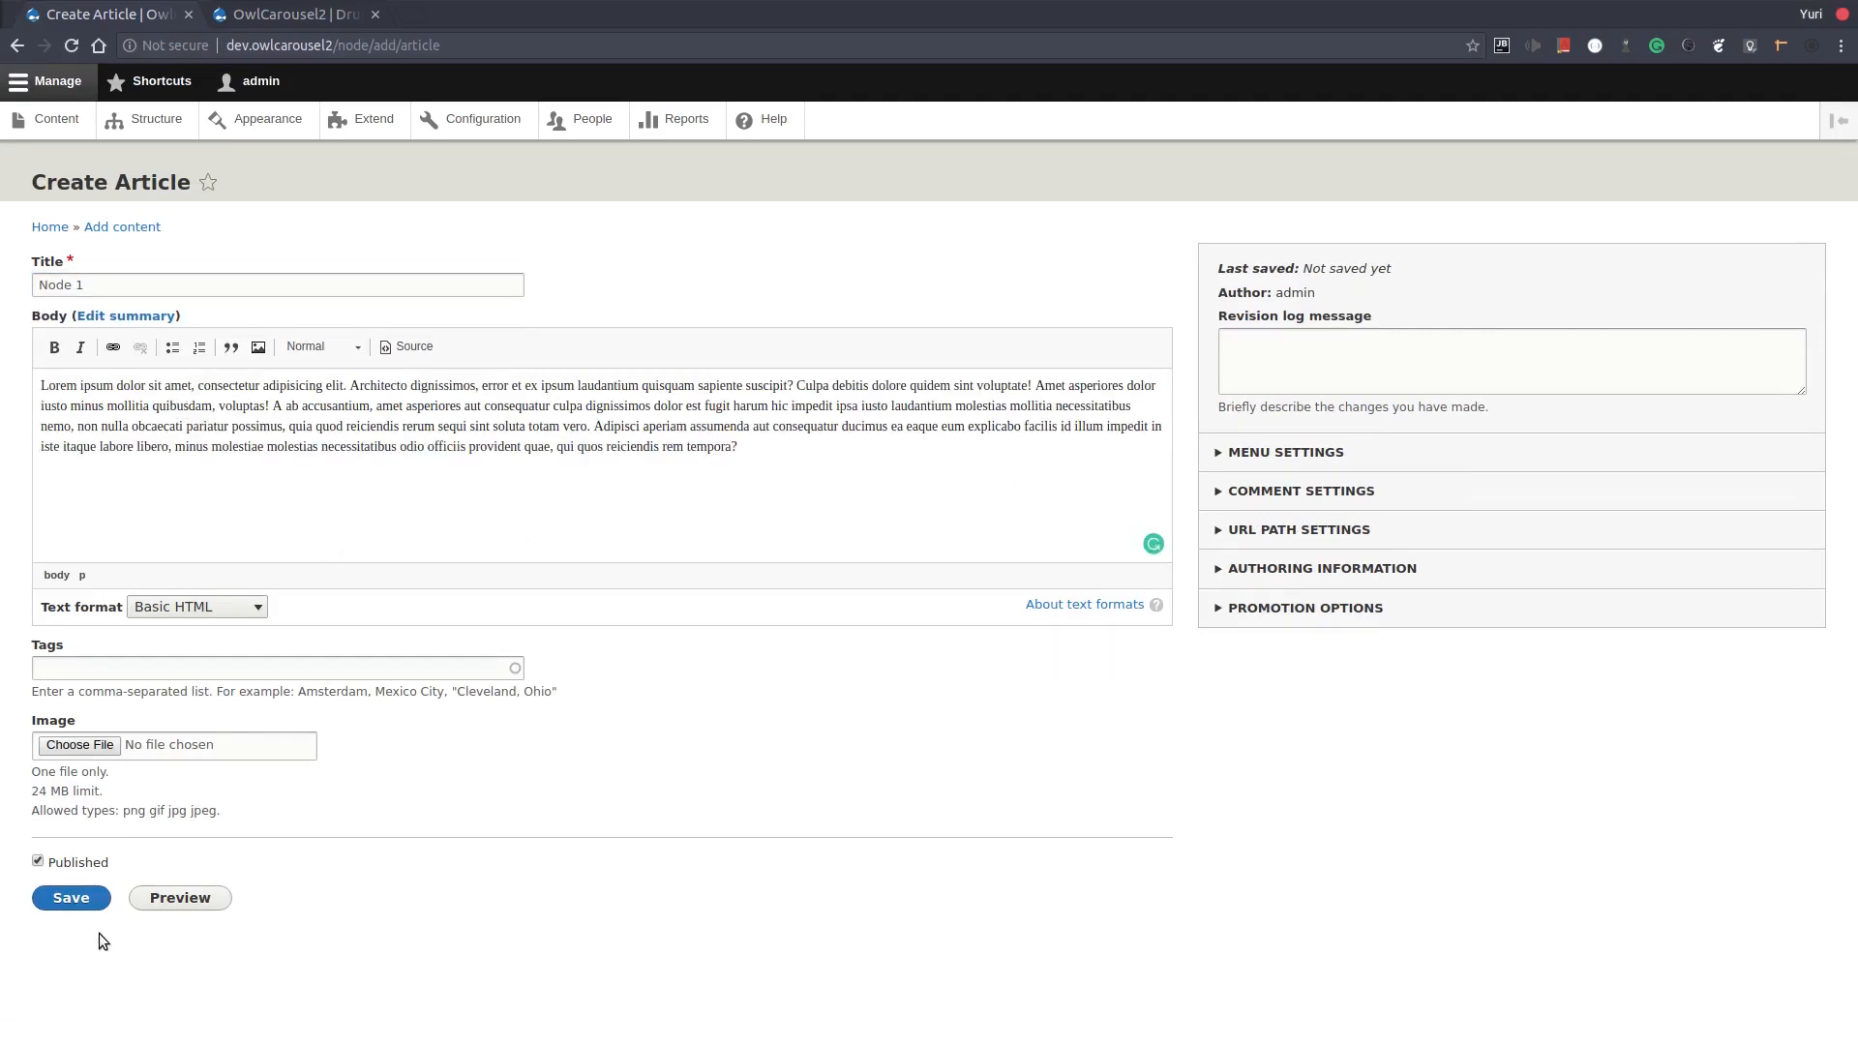
left_click(81, 899)
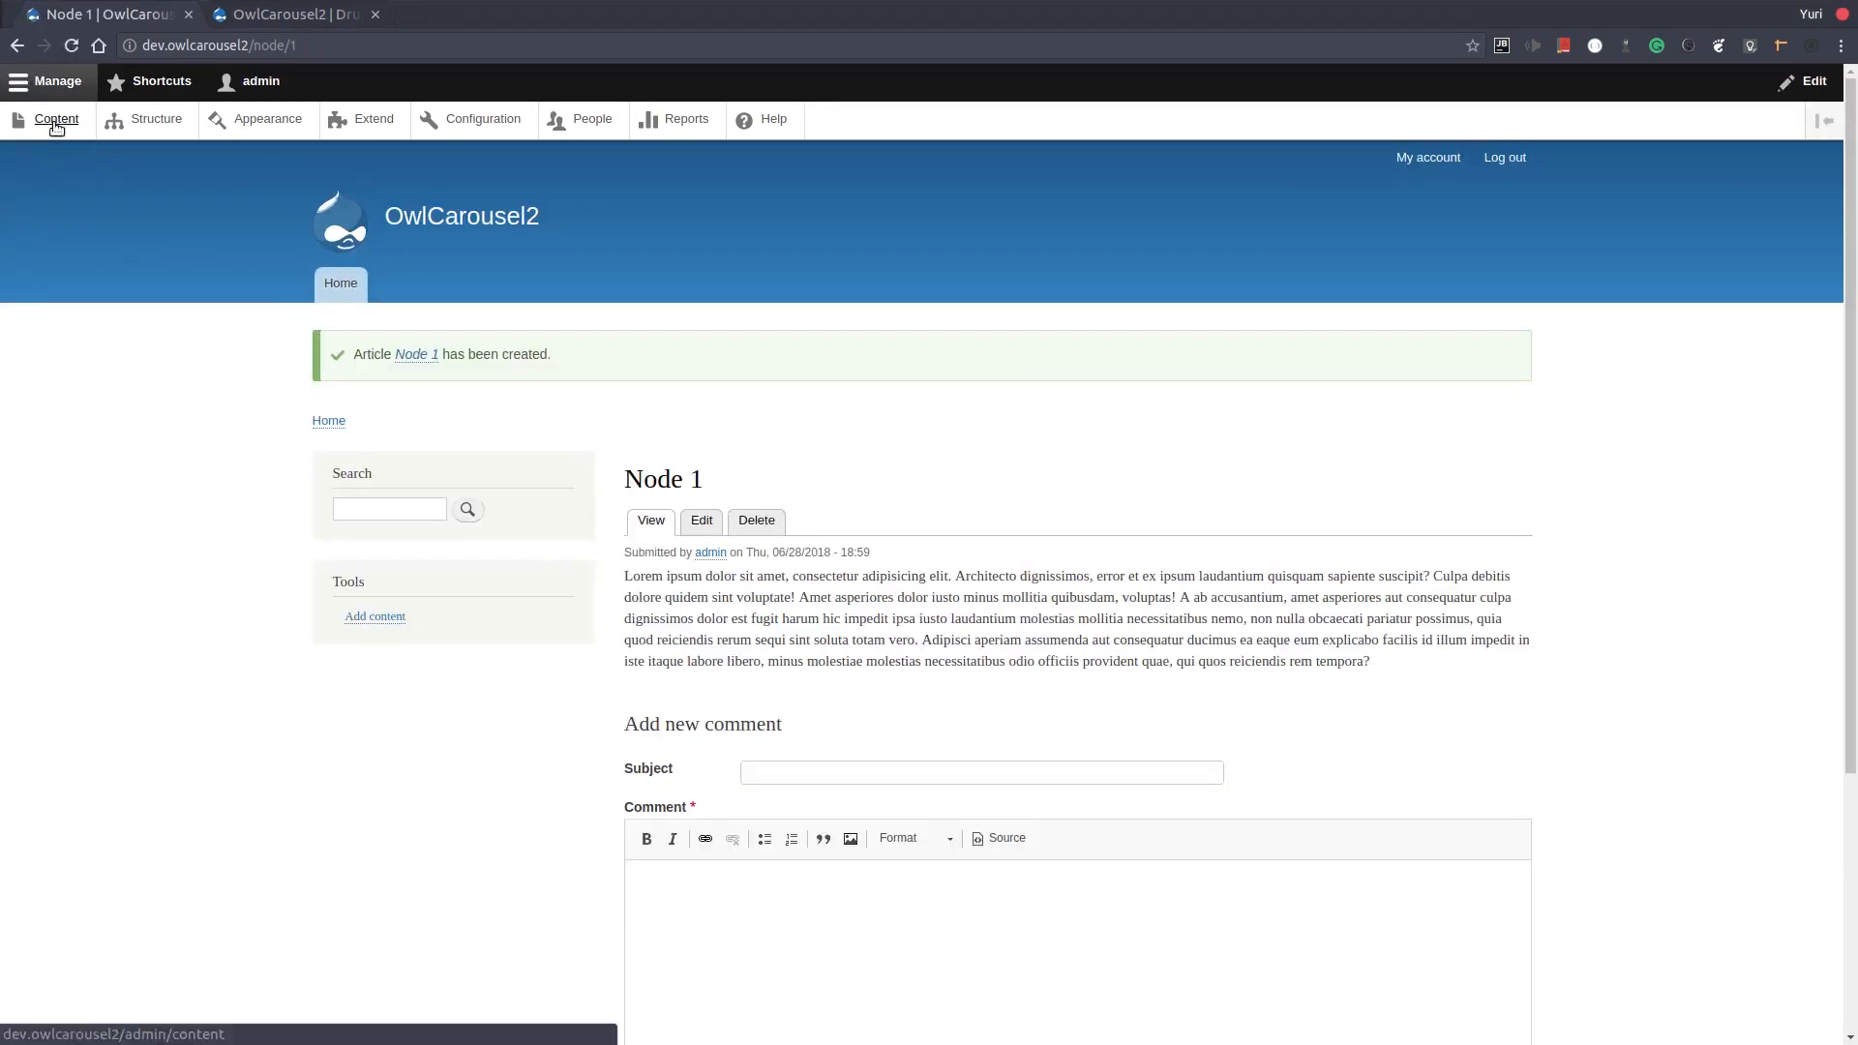
Create and save a second article titled "Node 2" with the same Lorem ipsum body text
left_click(56, 127)
left_click(102, 315)
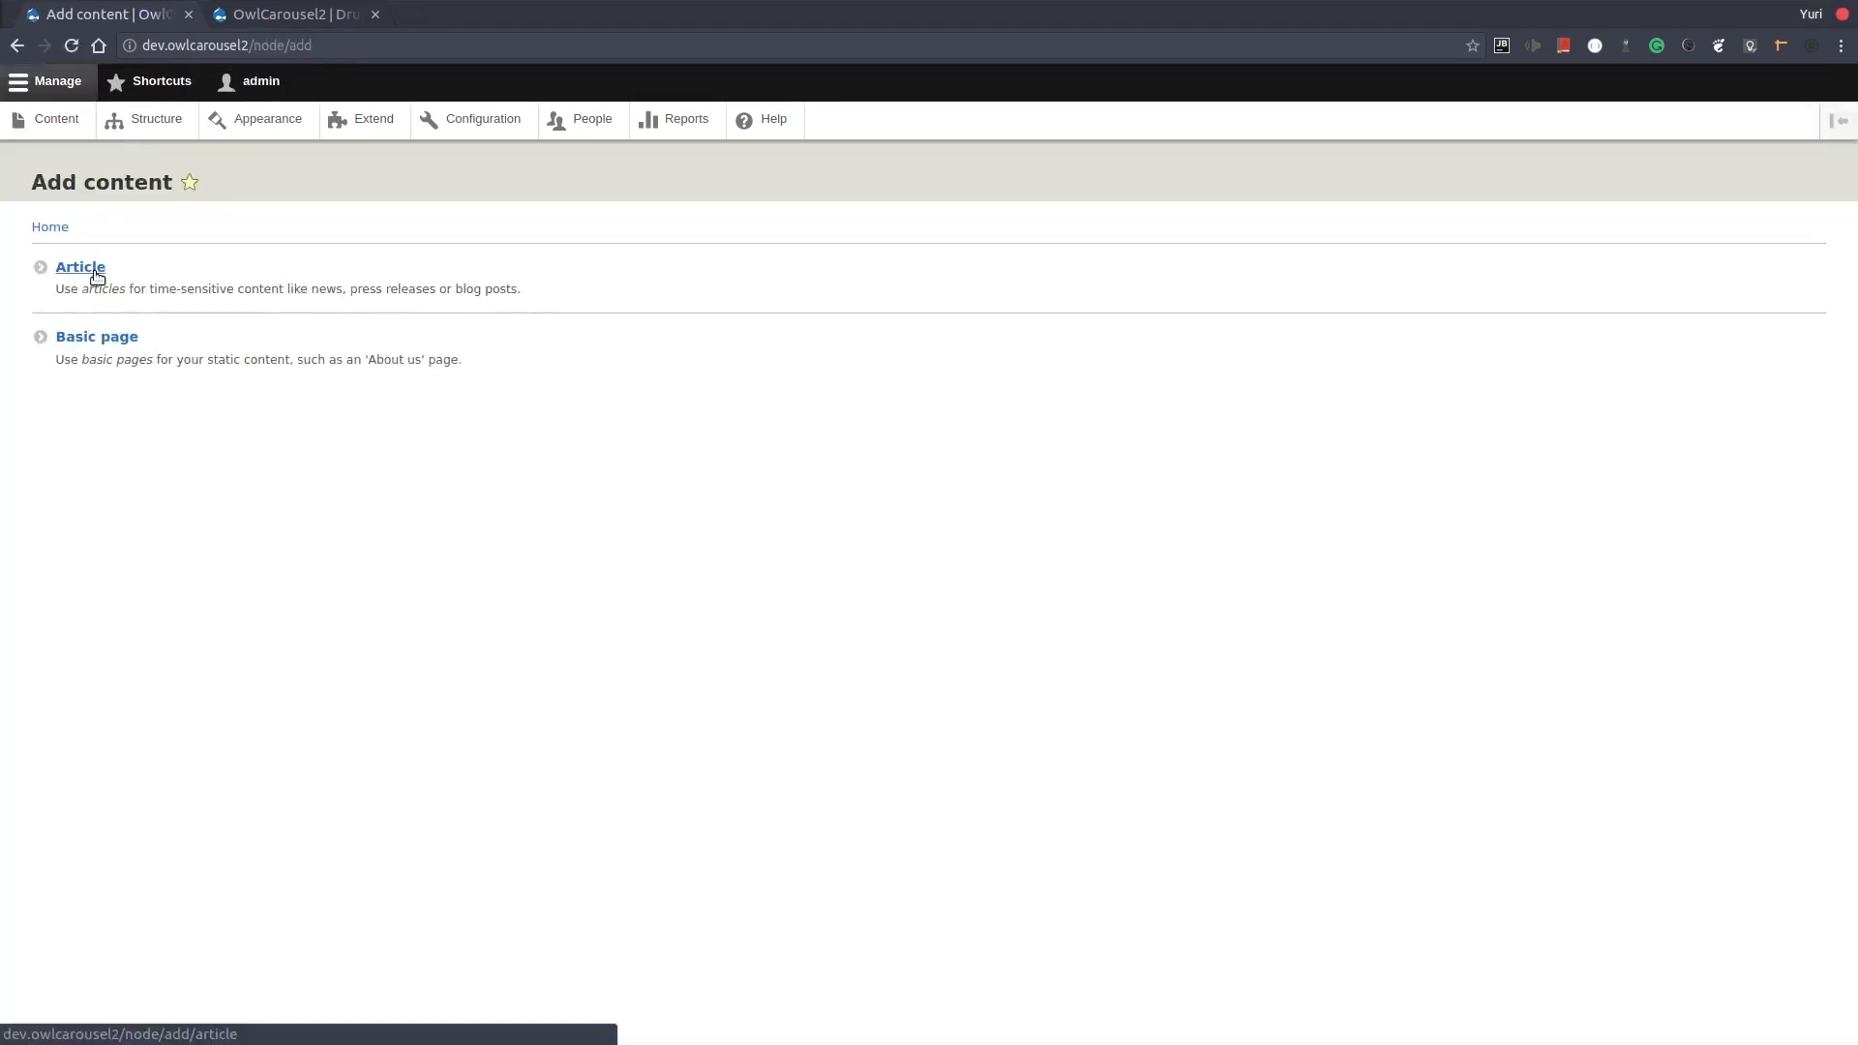
left_click(91, 277)
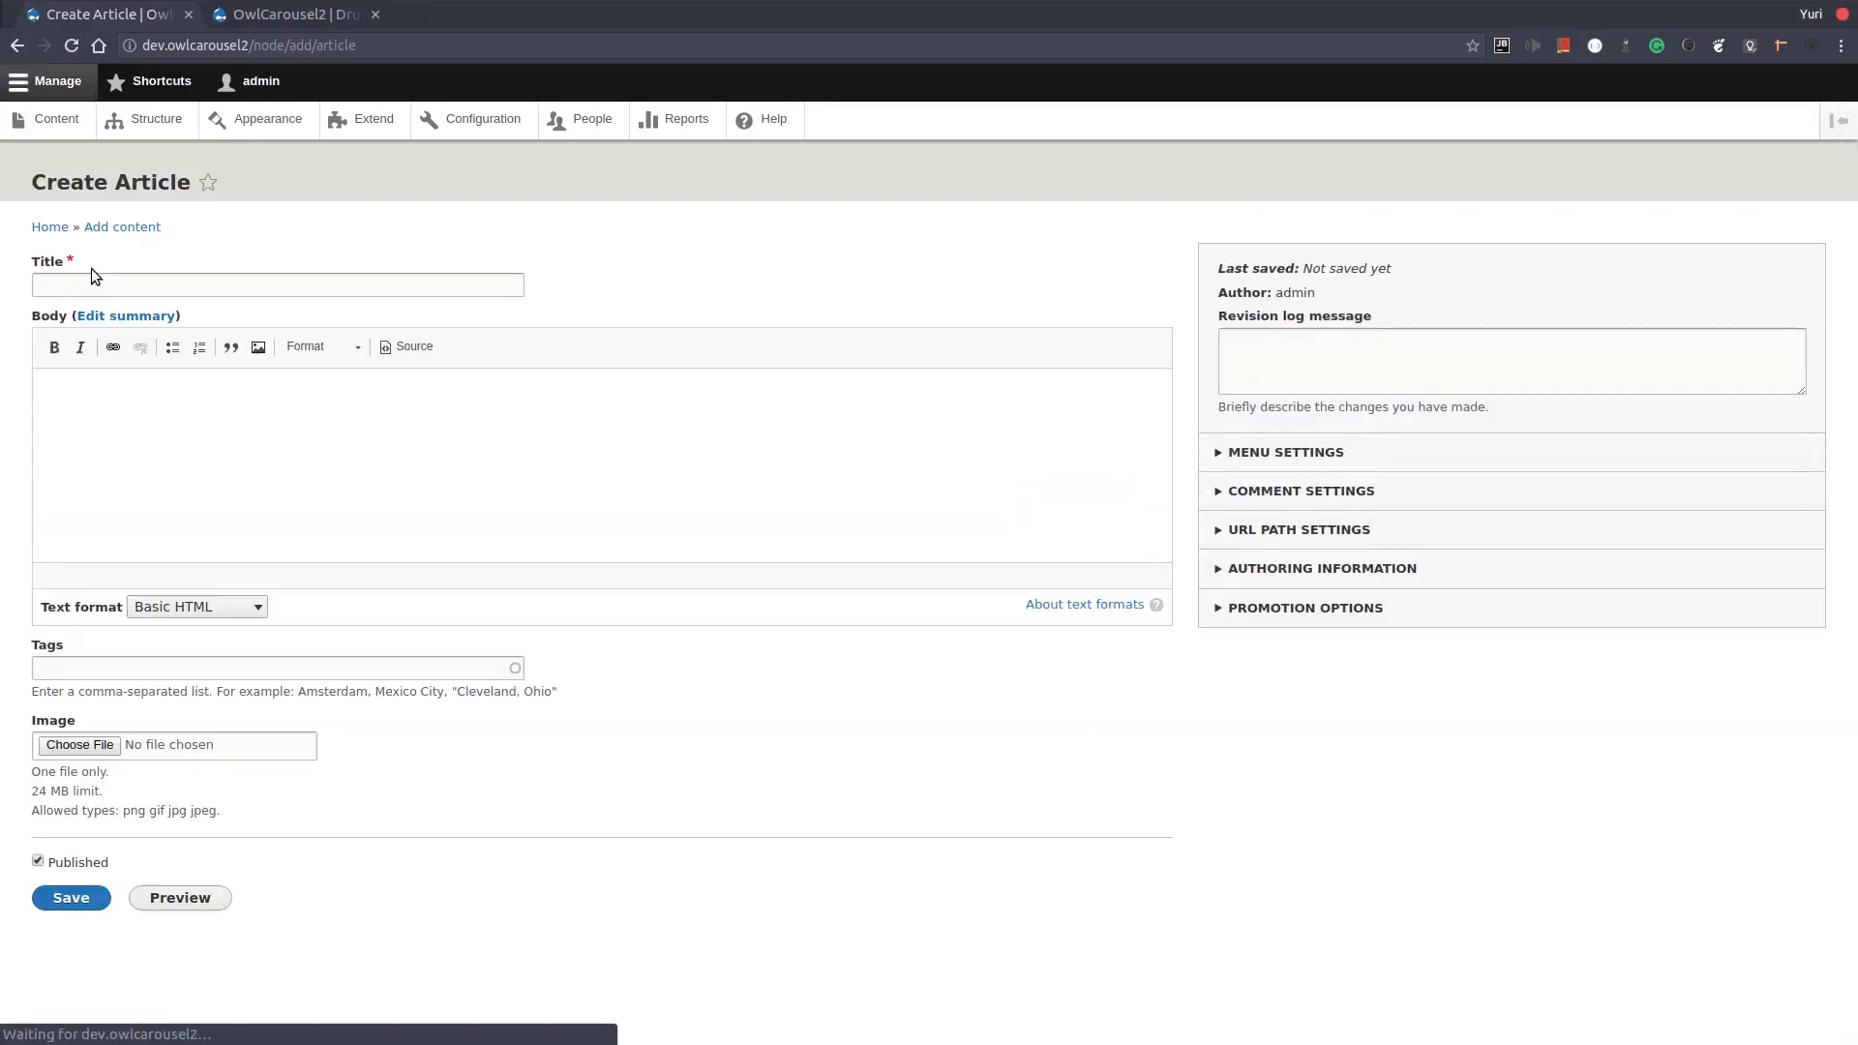
left_click(94, 286)
type("Node 2")
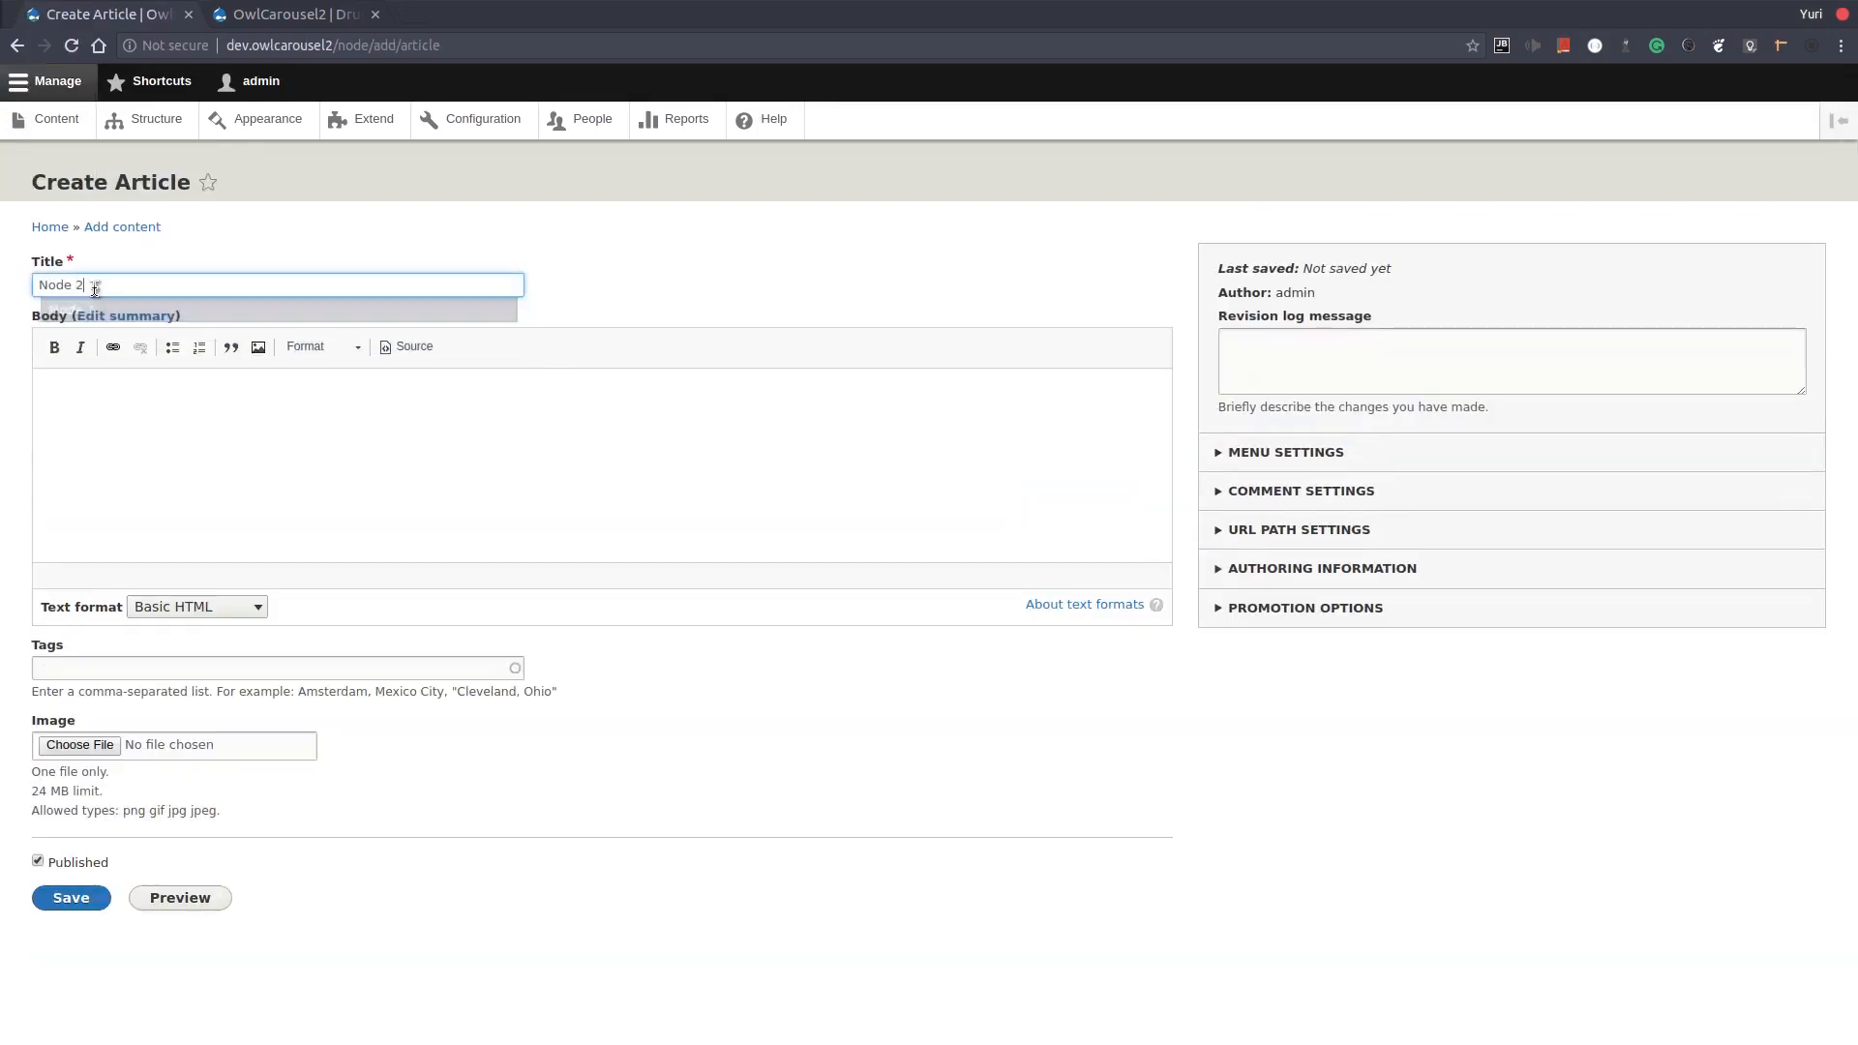
type("Lorem ipsum dolor sit amet, consectetur adipisicing elit. Architecto dignissimos, error et ex ipsum laudantium quisquam sapiente suscipit? Culpa debitis dolore quidem sint voluptate! Amet asperiores dolor iusto minus mollitia quibusdam, voluptas! A ab accusantium, amet asperiores aut consequatur culpa dignissimos dolor est fugit harum hic impedit ipsa iusto laudantium molestias mollitia necessitatibus nemo, non nulla obcaecati pariatur possimus, quia quod reiciendis rerum sequi sint soluta totam vero. Adipisci aperiam assumenda aut consequatur ducimus ea eaque eum explicabo facilis id illum impedit in iste itaque labore libero, minus molestiae molestias necessitatibus odio officiis provident quae, qui quos reiciendis rem tempora?")
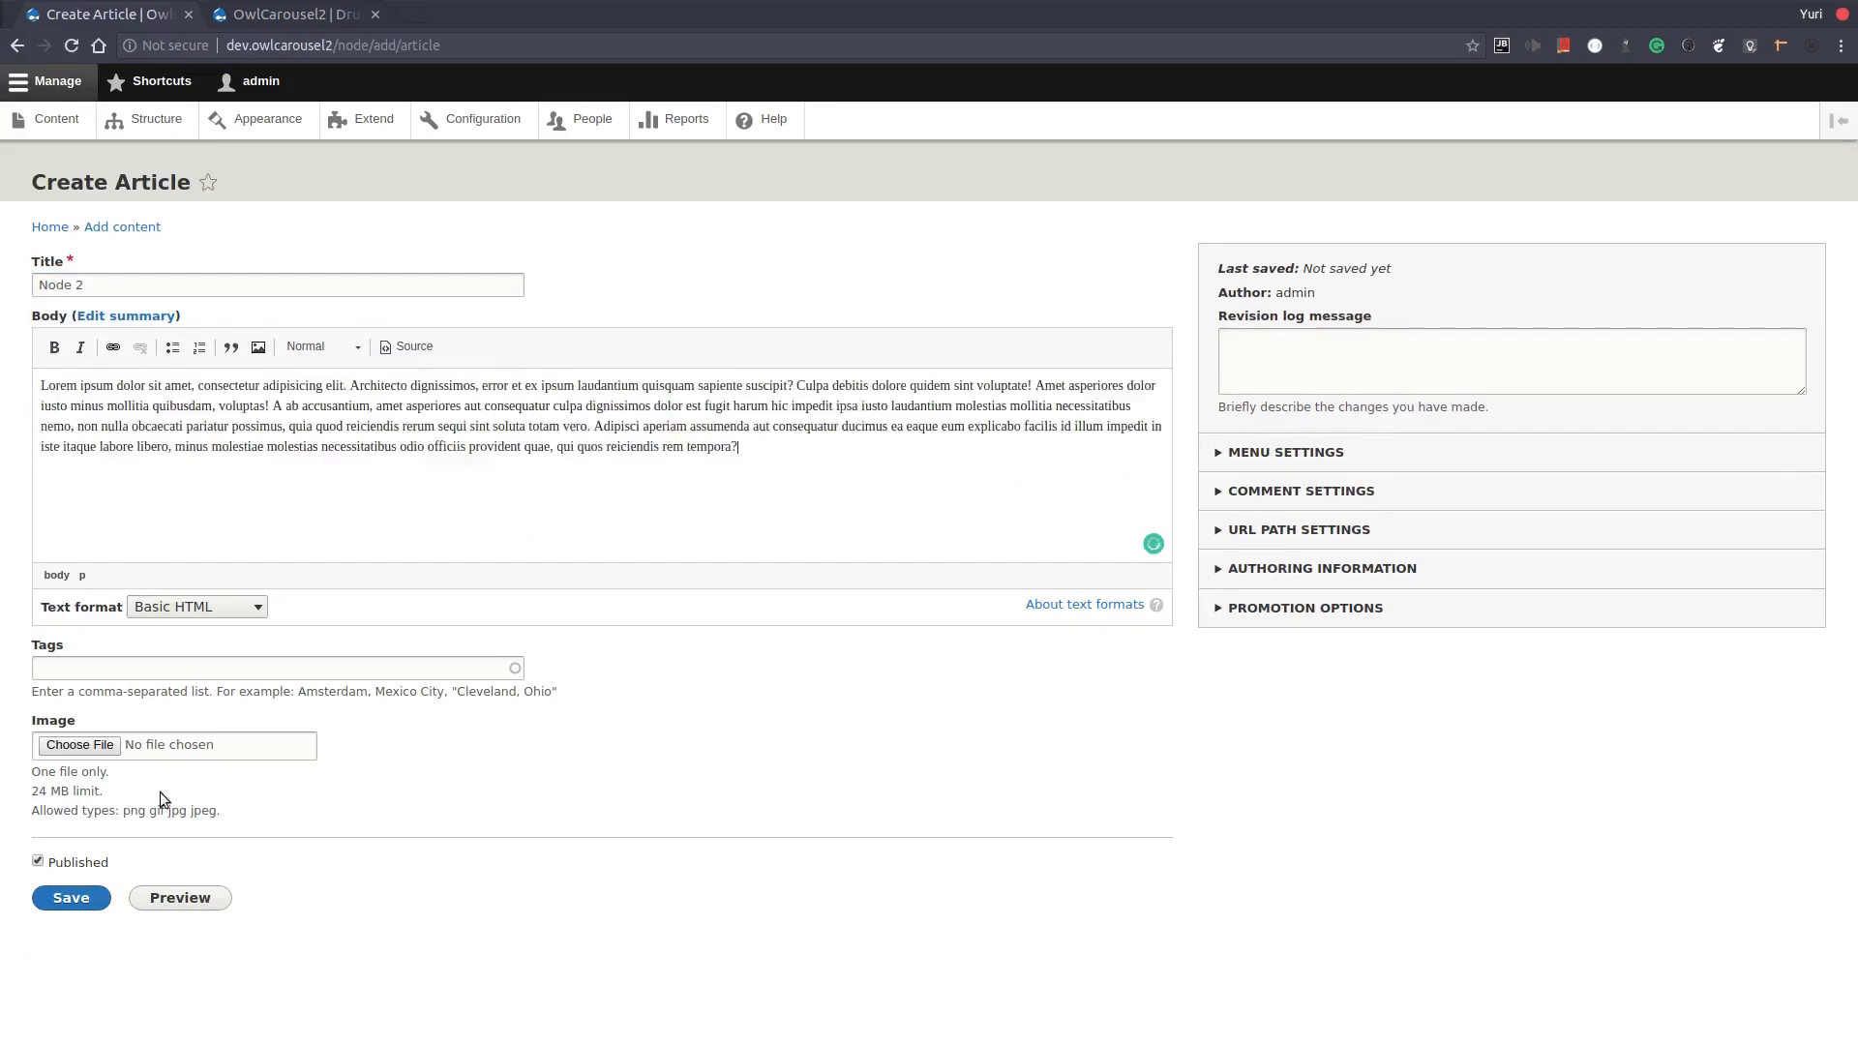
left_click(106, 897)
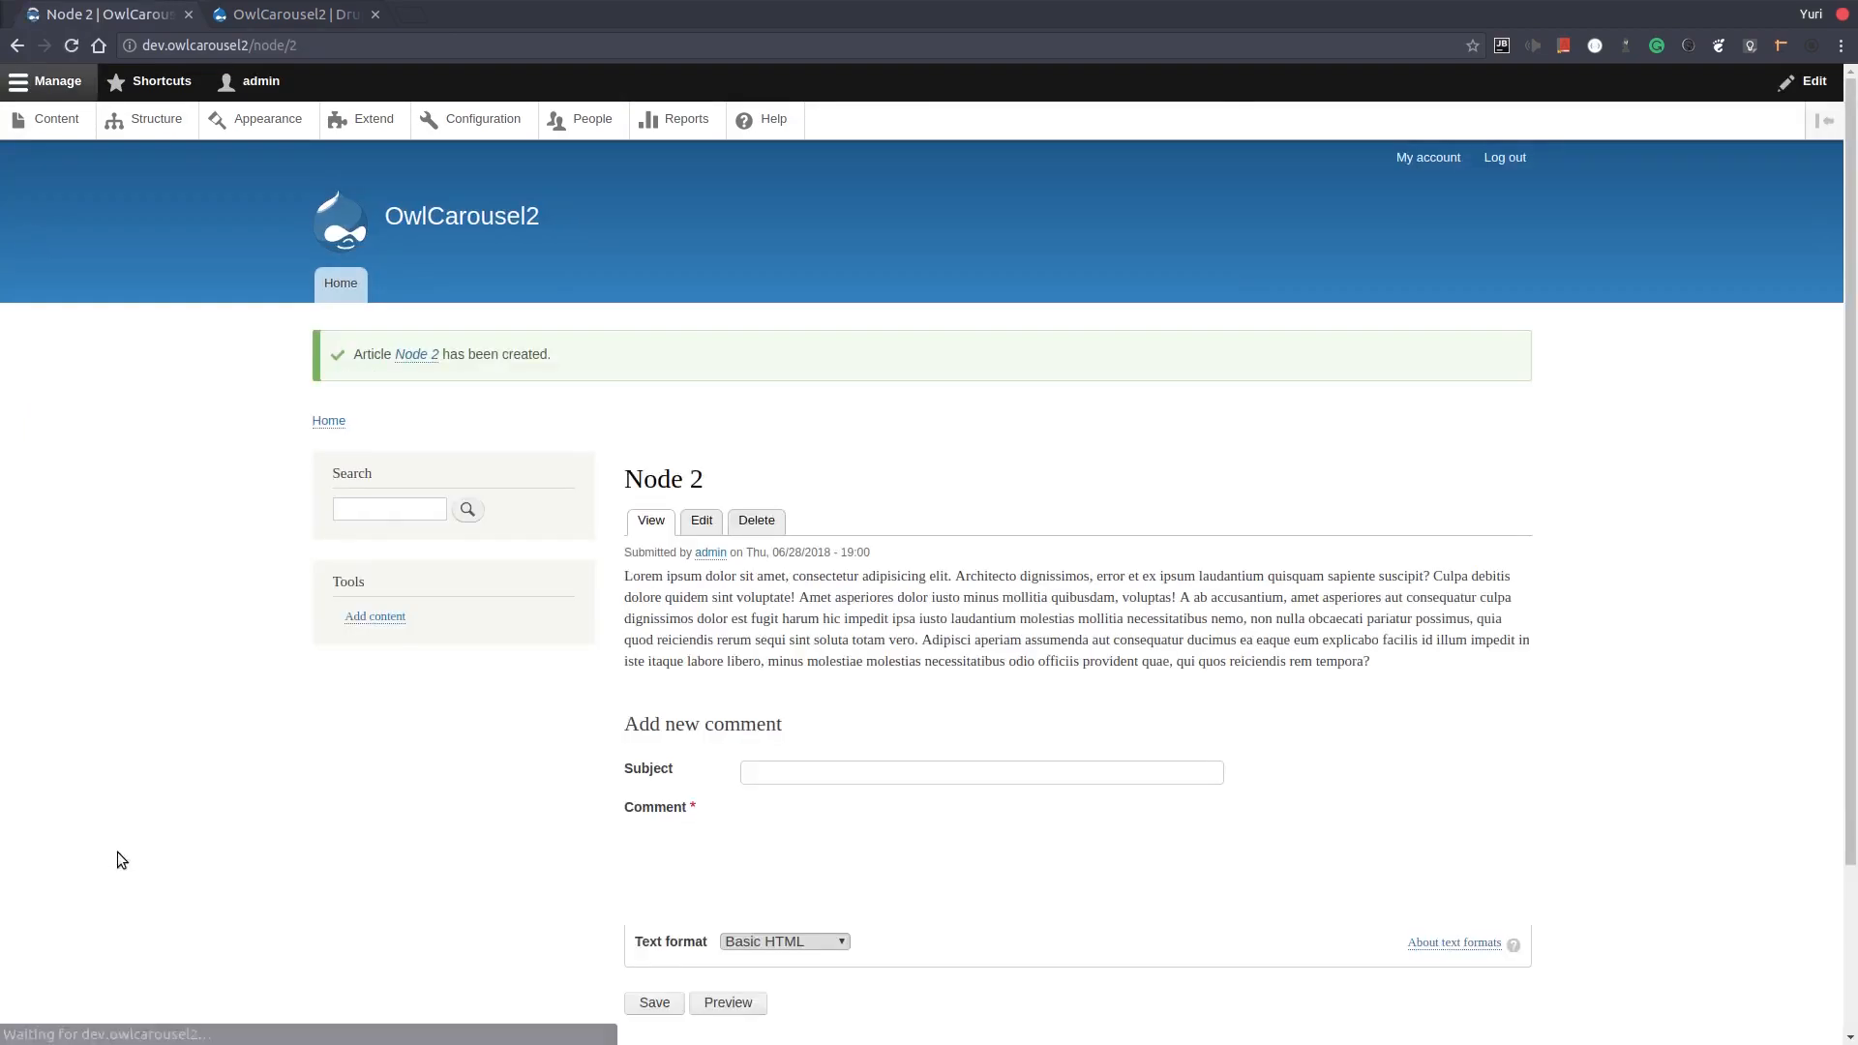
Create and save a third article titled "Node 3" with the same Lorem ipsum body text
left_click(51, 123)
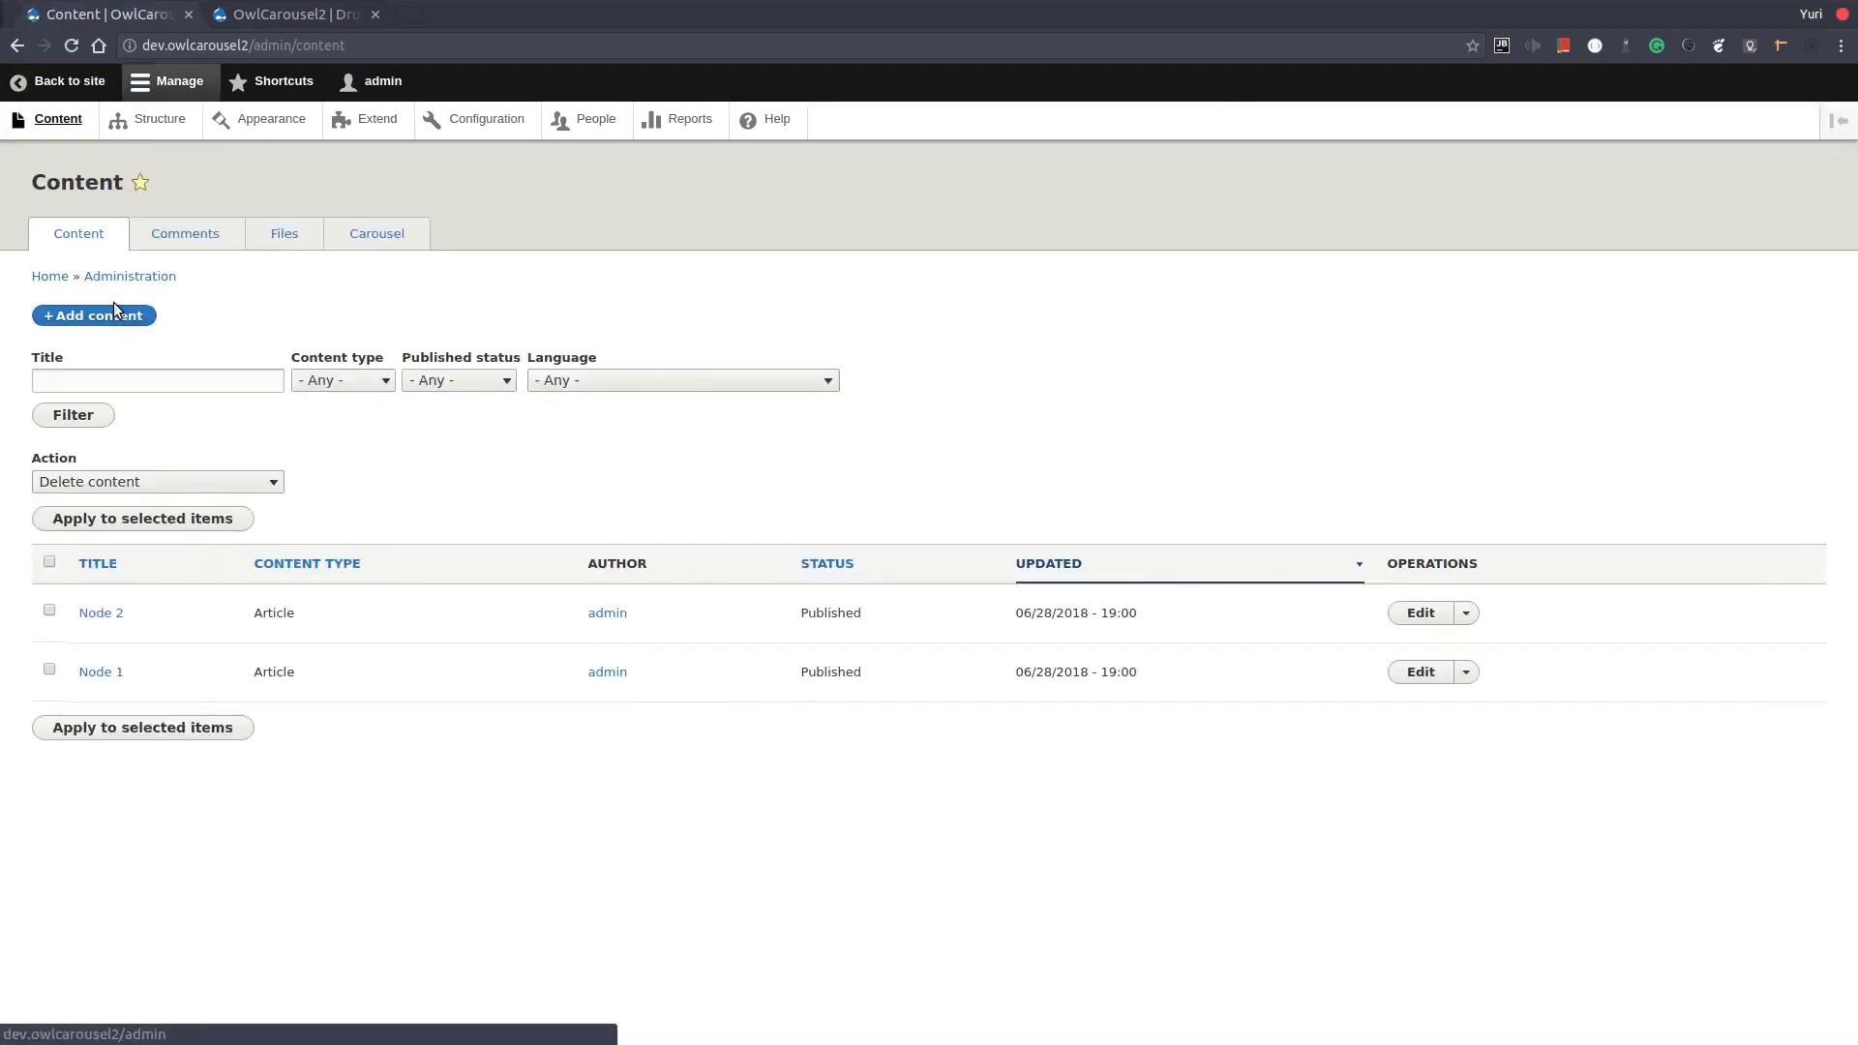
left_click(113, 316)
left_click(108, 286)
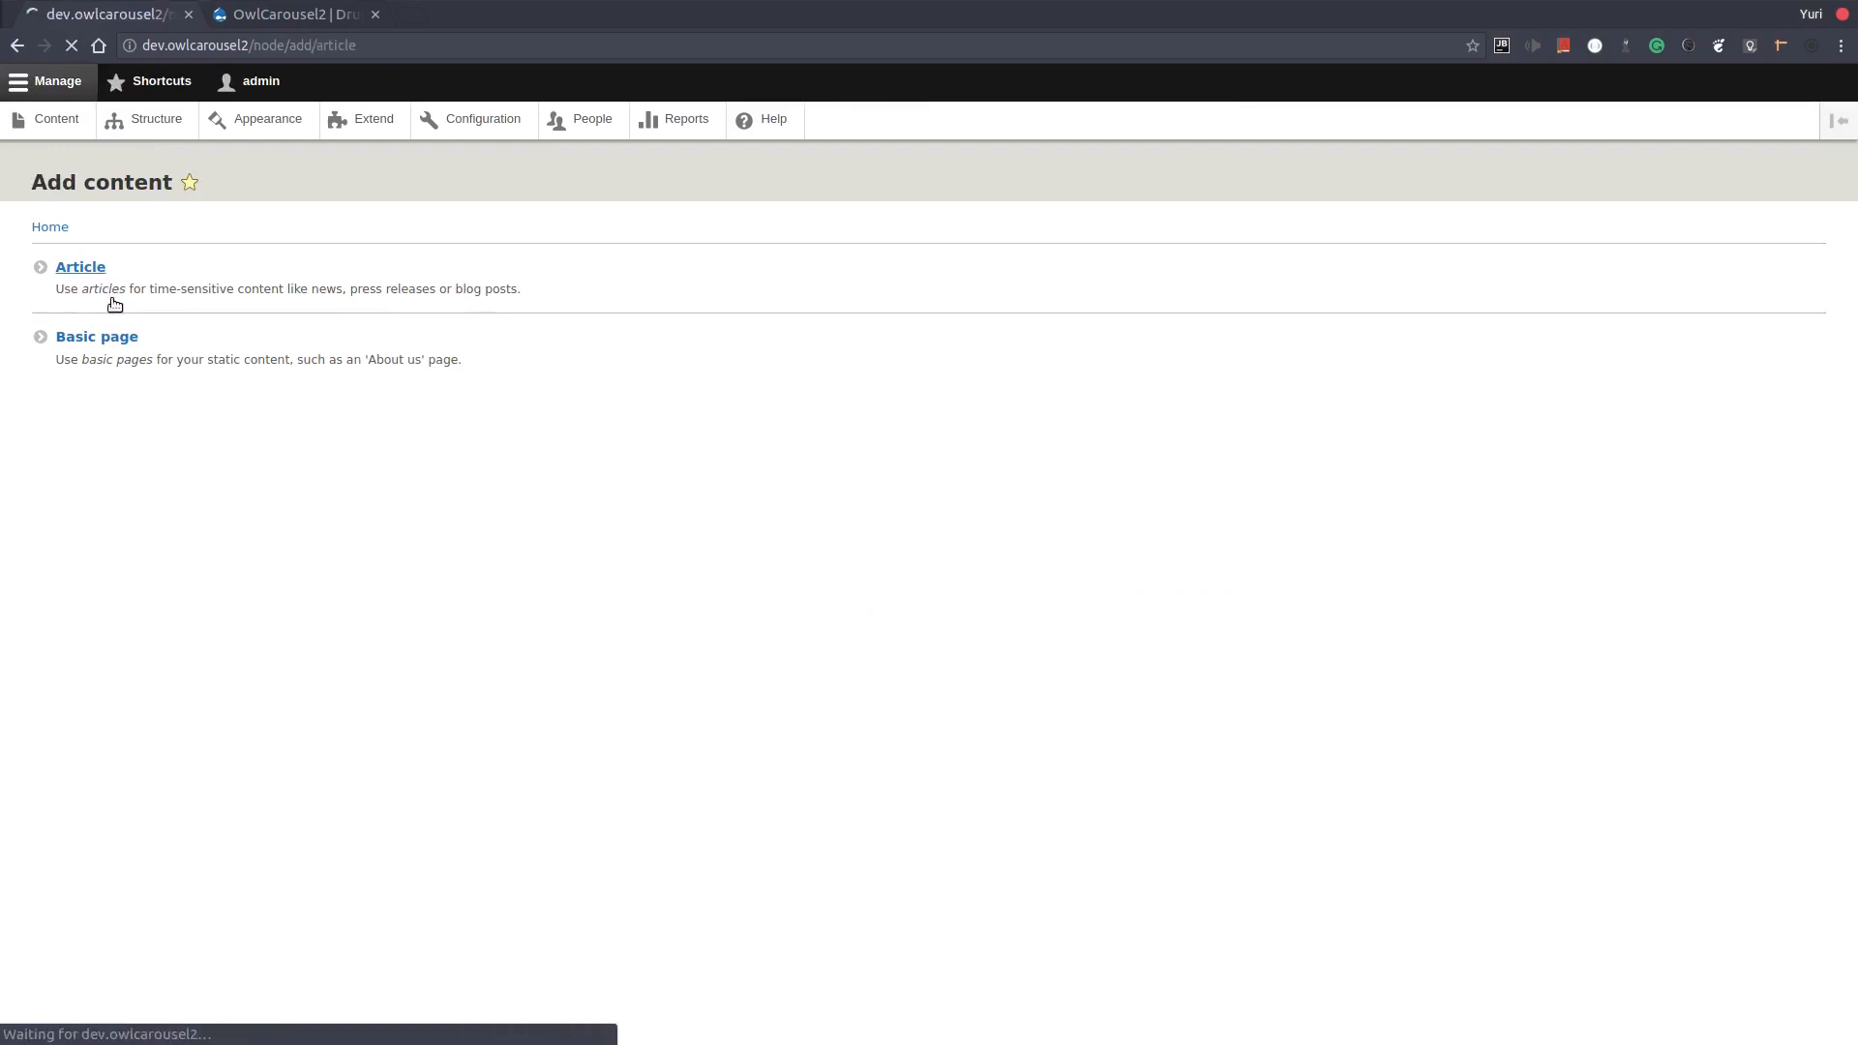
left_click(122, 286)
type("Node 3")
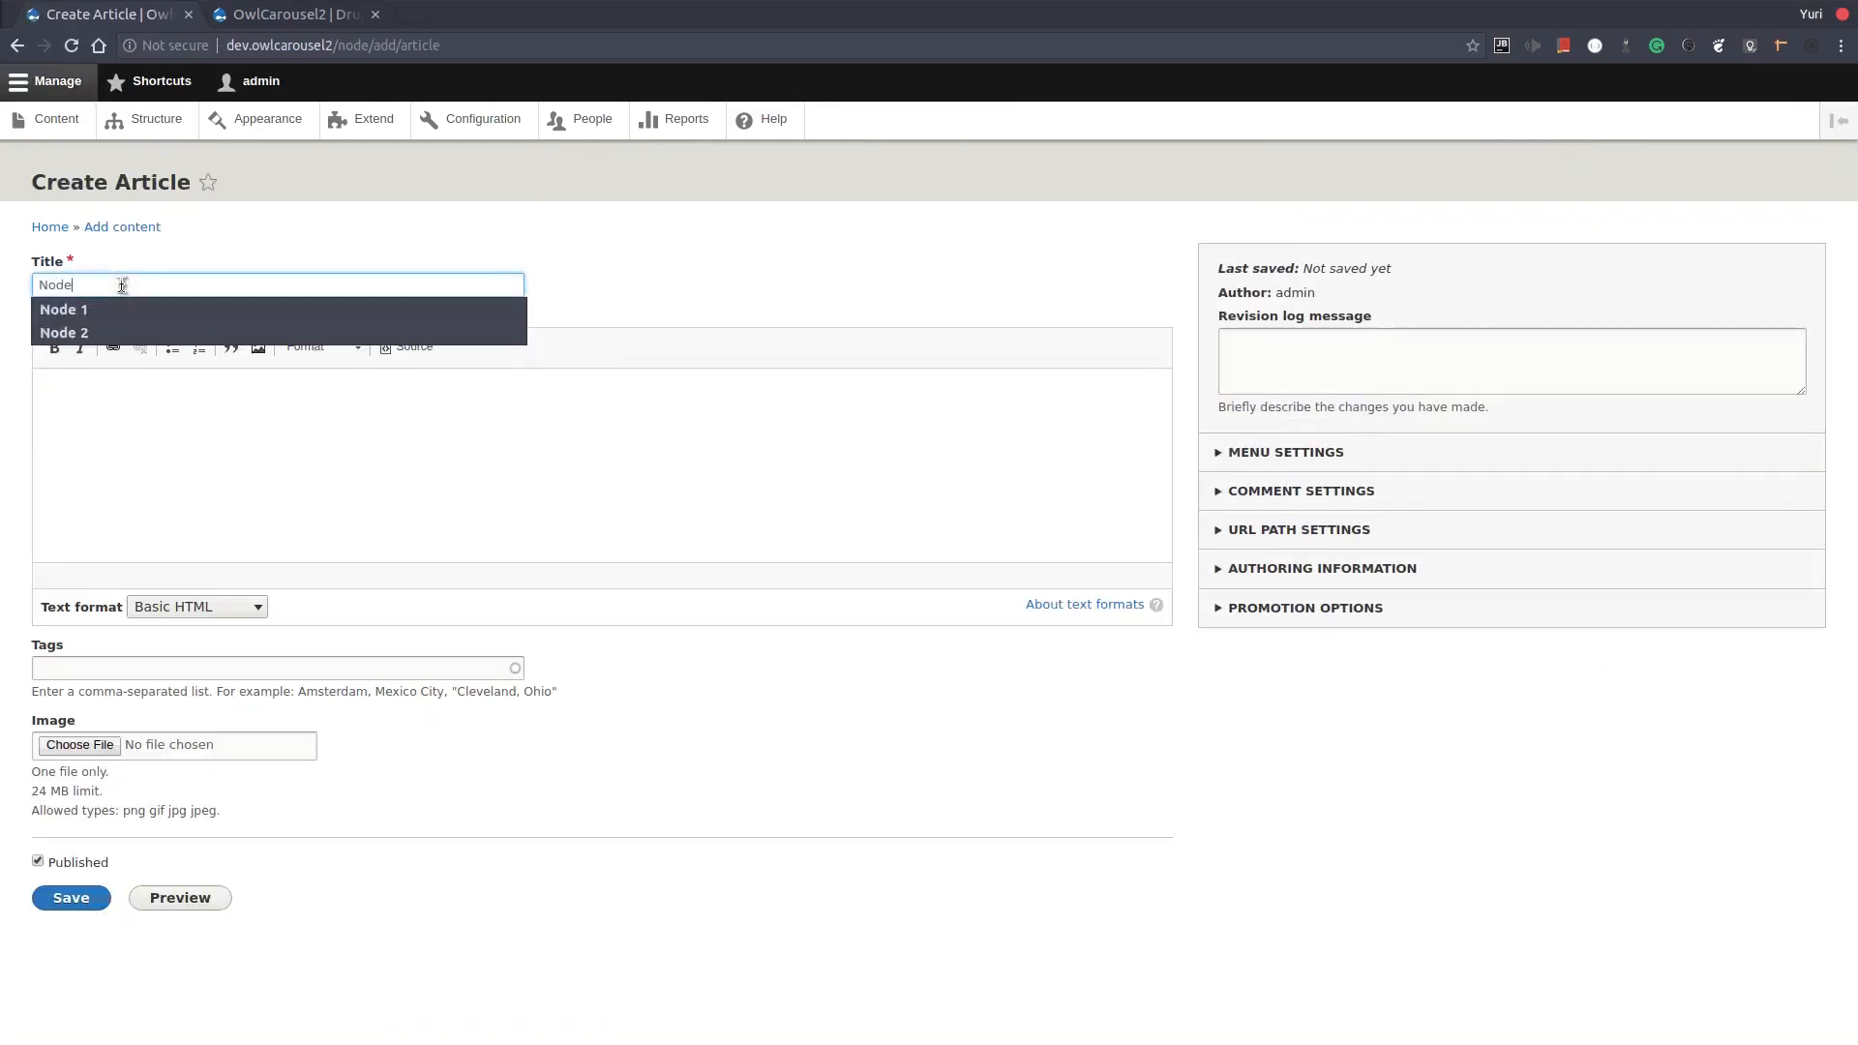
left_click(269, 490)
type("Lorem ipsum dolor sit amet, consectetur adipisicing elit. Architecto dignissimos, error et ex ipsum laudantium quisquam sapiente suscipit? Culpa debitis dolore quidem sint voluptate! Amet asperiores dolor iusto minus mollitia quibusdam, voluptas! A ab accusantium, amet asperiores aut consequatur culpa dignissimos dolor est fugit harum hic impedit ipsa iusto laudantium molestias mollitia necessitatibus nemo, non nulla obcaecati pariatur possimus, quia quod reiciendis rerum sequi sint soluta totam vero. Adipisci aperiam assumenda aut consequatur ducimus ea eaque eum explicabo facilis id illum impedit in iste itaque labore libero, minus molestiae molestias necessitatibus odio officiis provident quae, qui quos reiciendis rem tempora?")
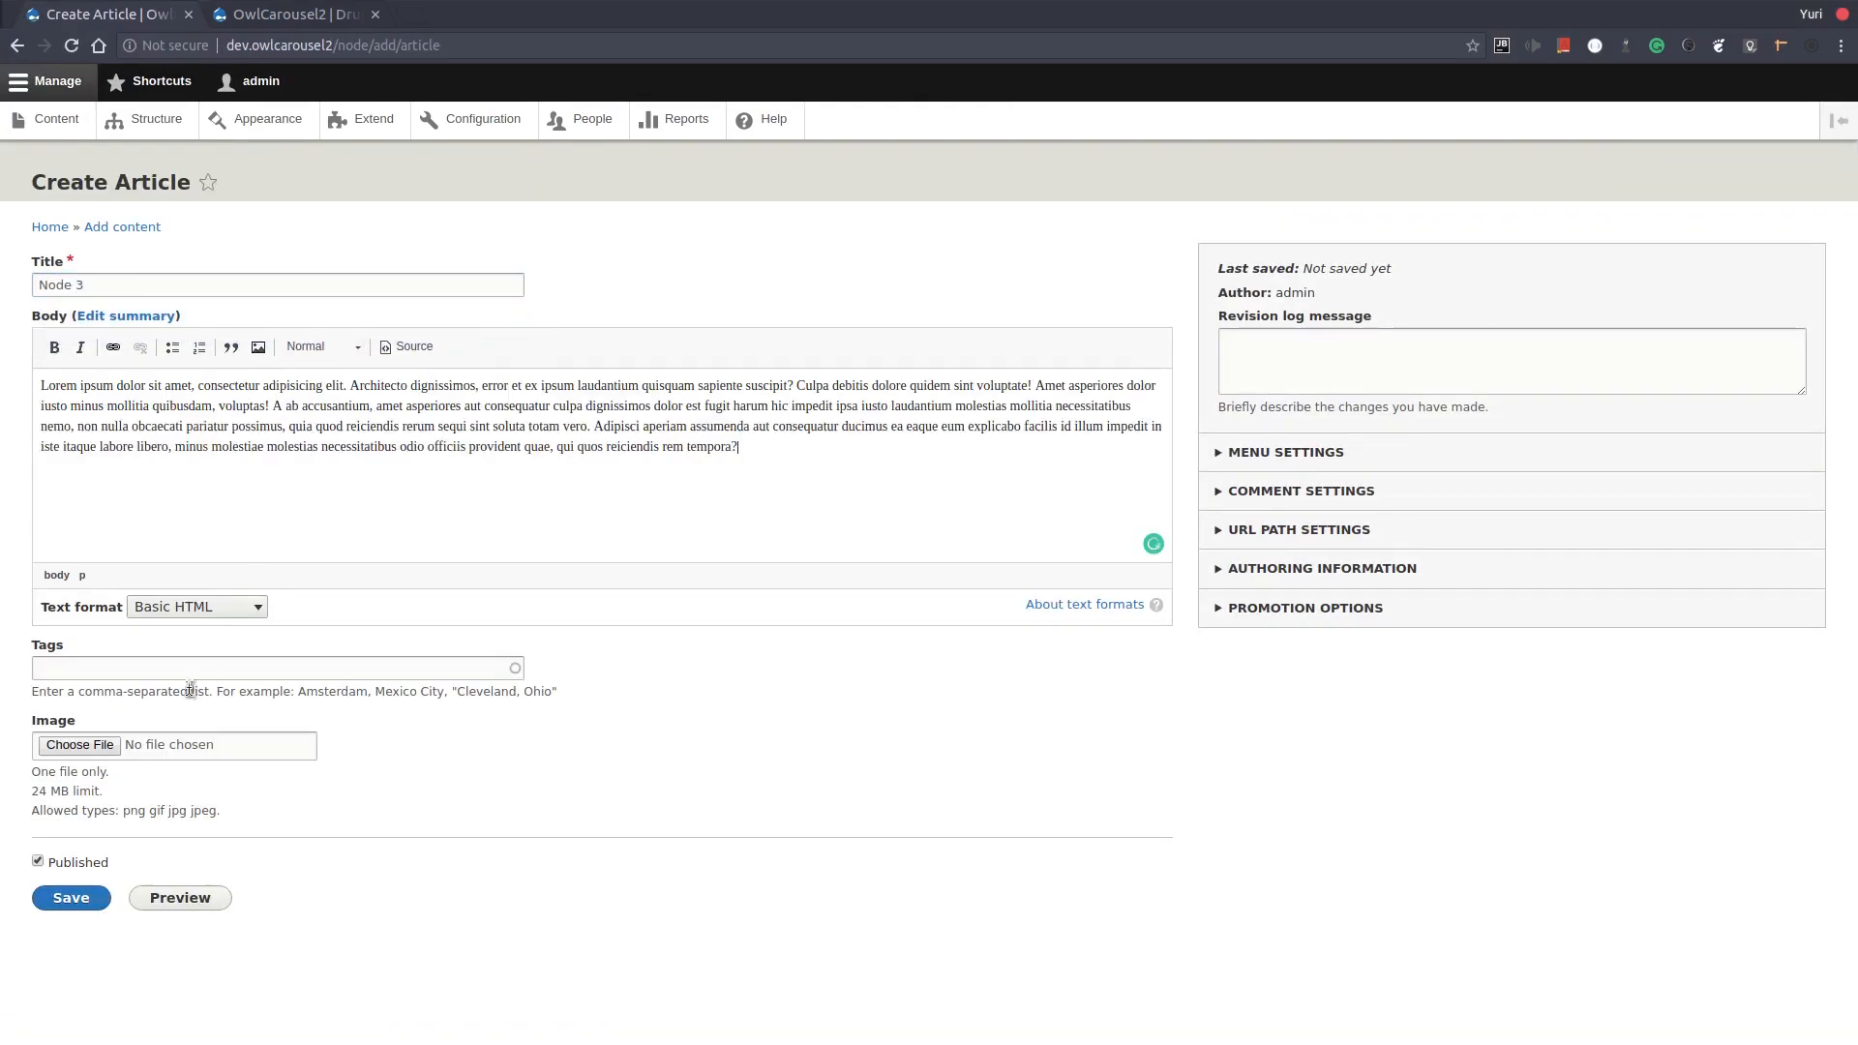
left_click(79, 900)
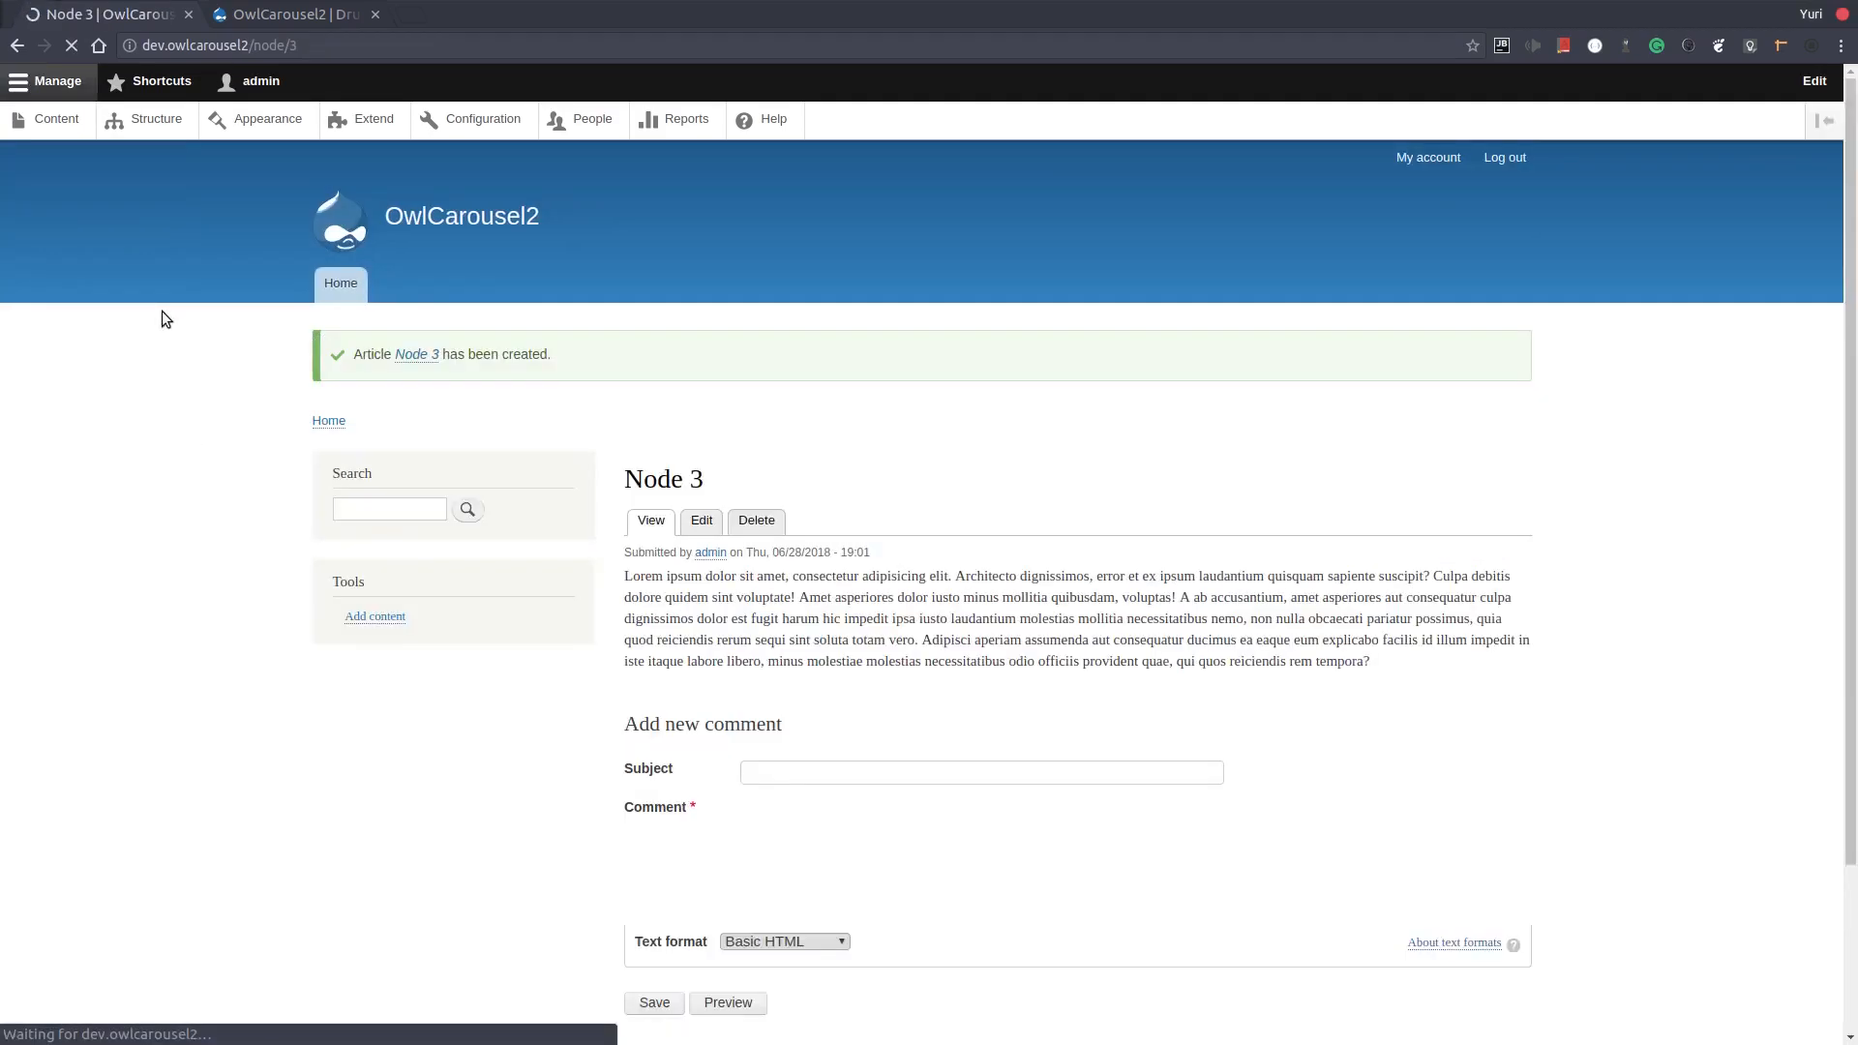
Create and save a basic page titled "Node 4" with the same Lorem ipsum body text
left_click(57, 123)
left_click(184, 381)
type("Node 4")
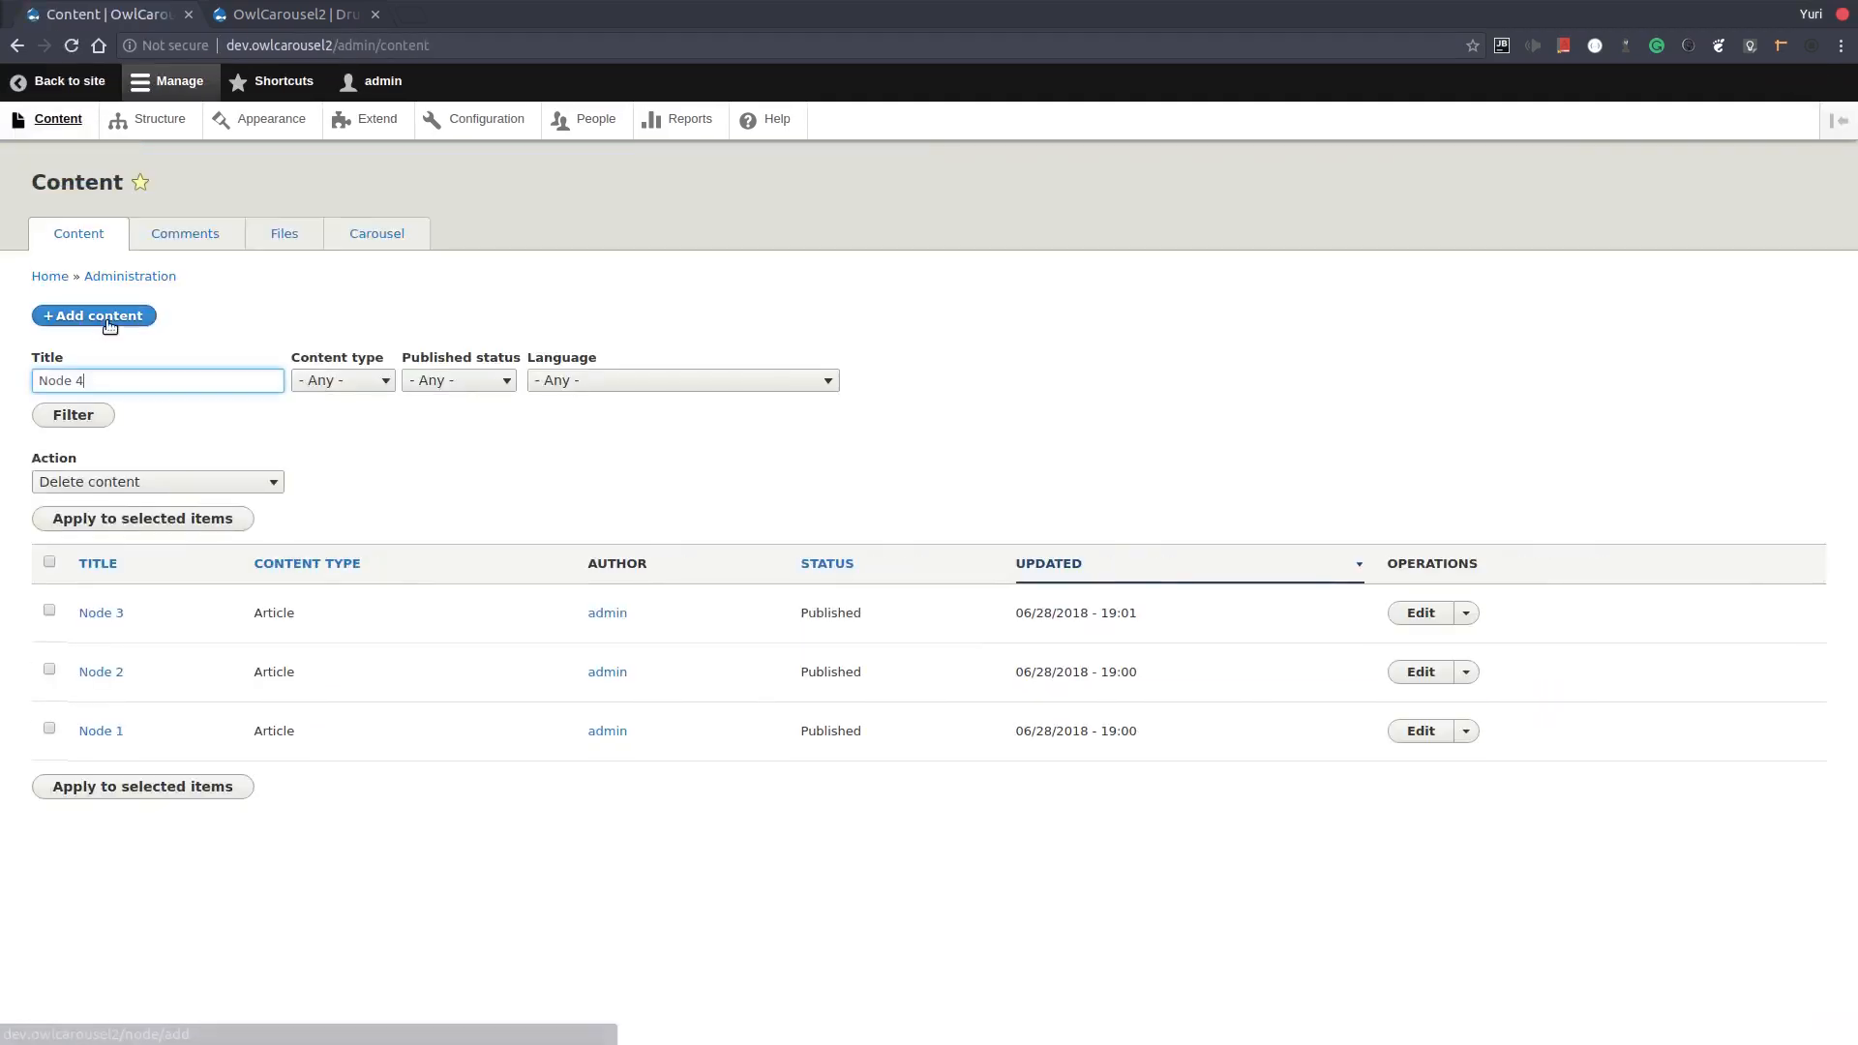
left_click(107, 319)
left_click(101, 344)
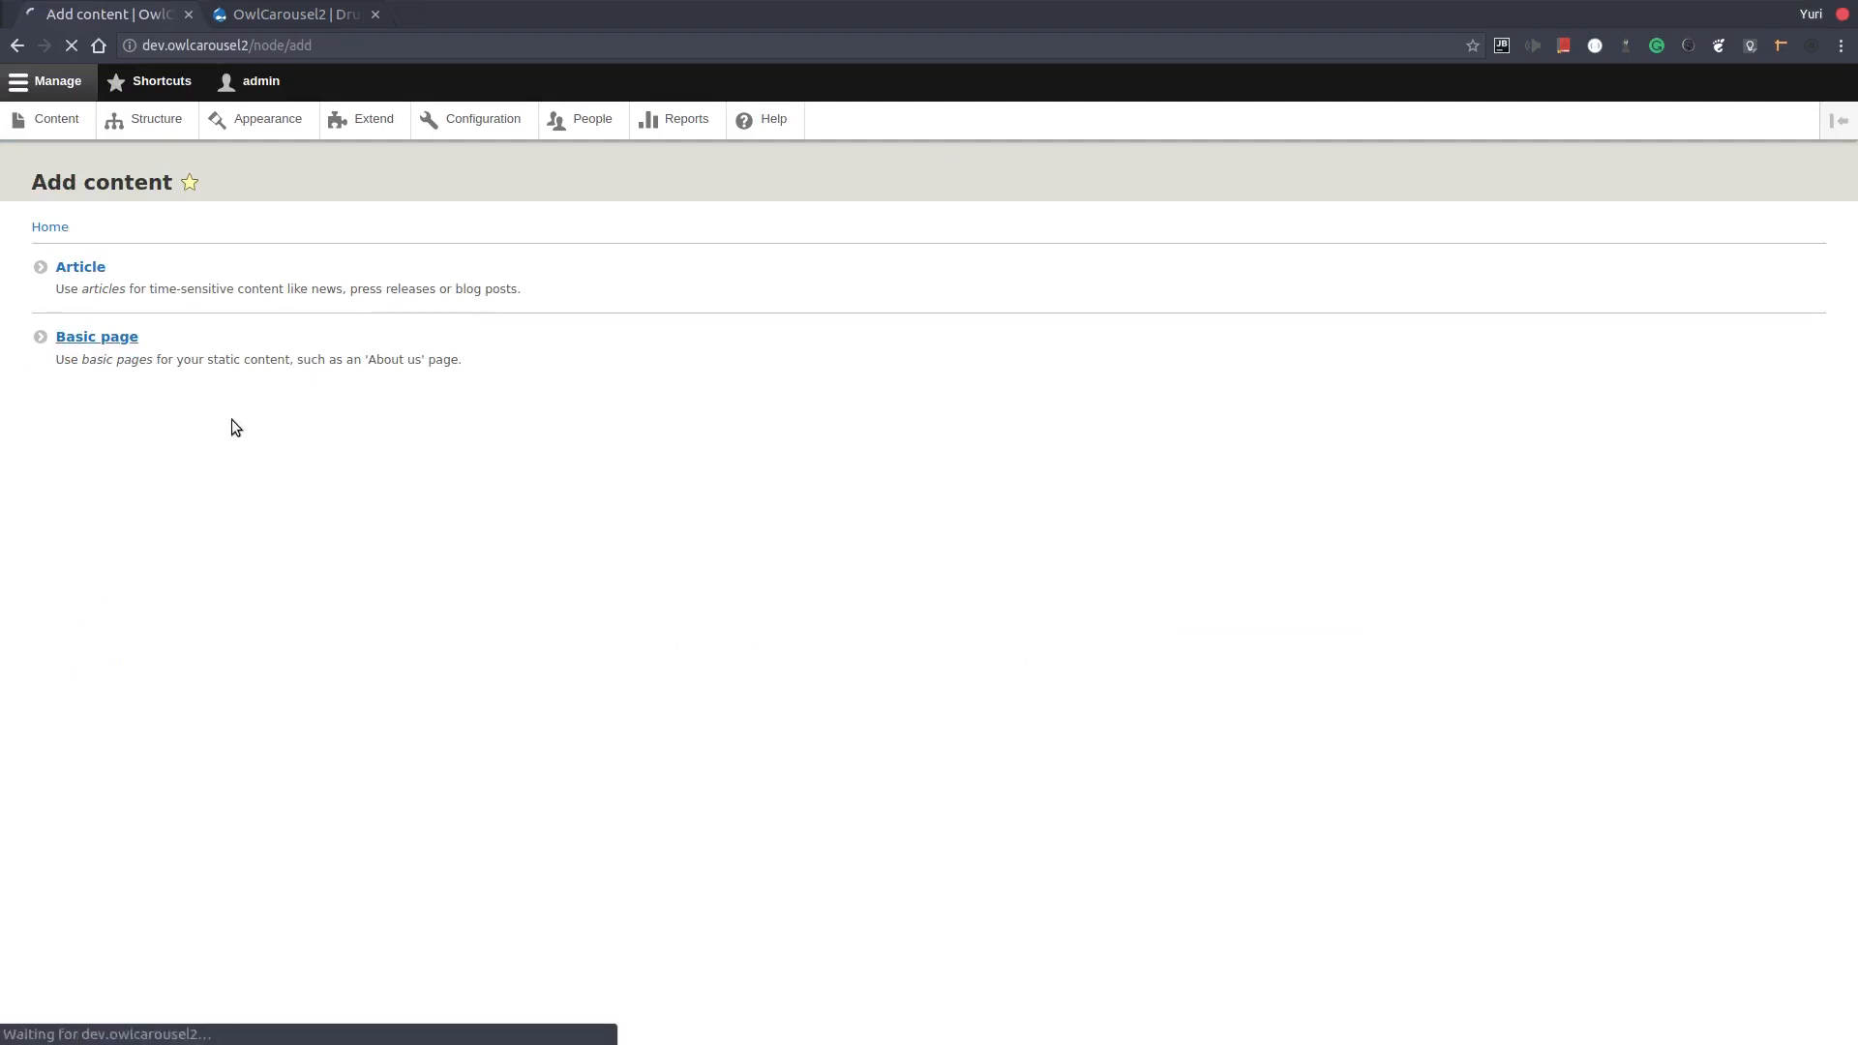
left_click(153, 281)
type("Node 45")
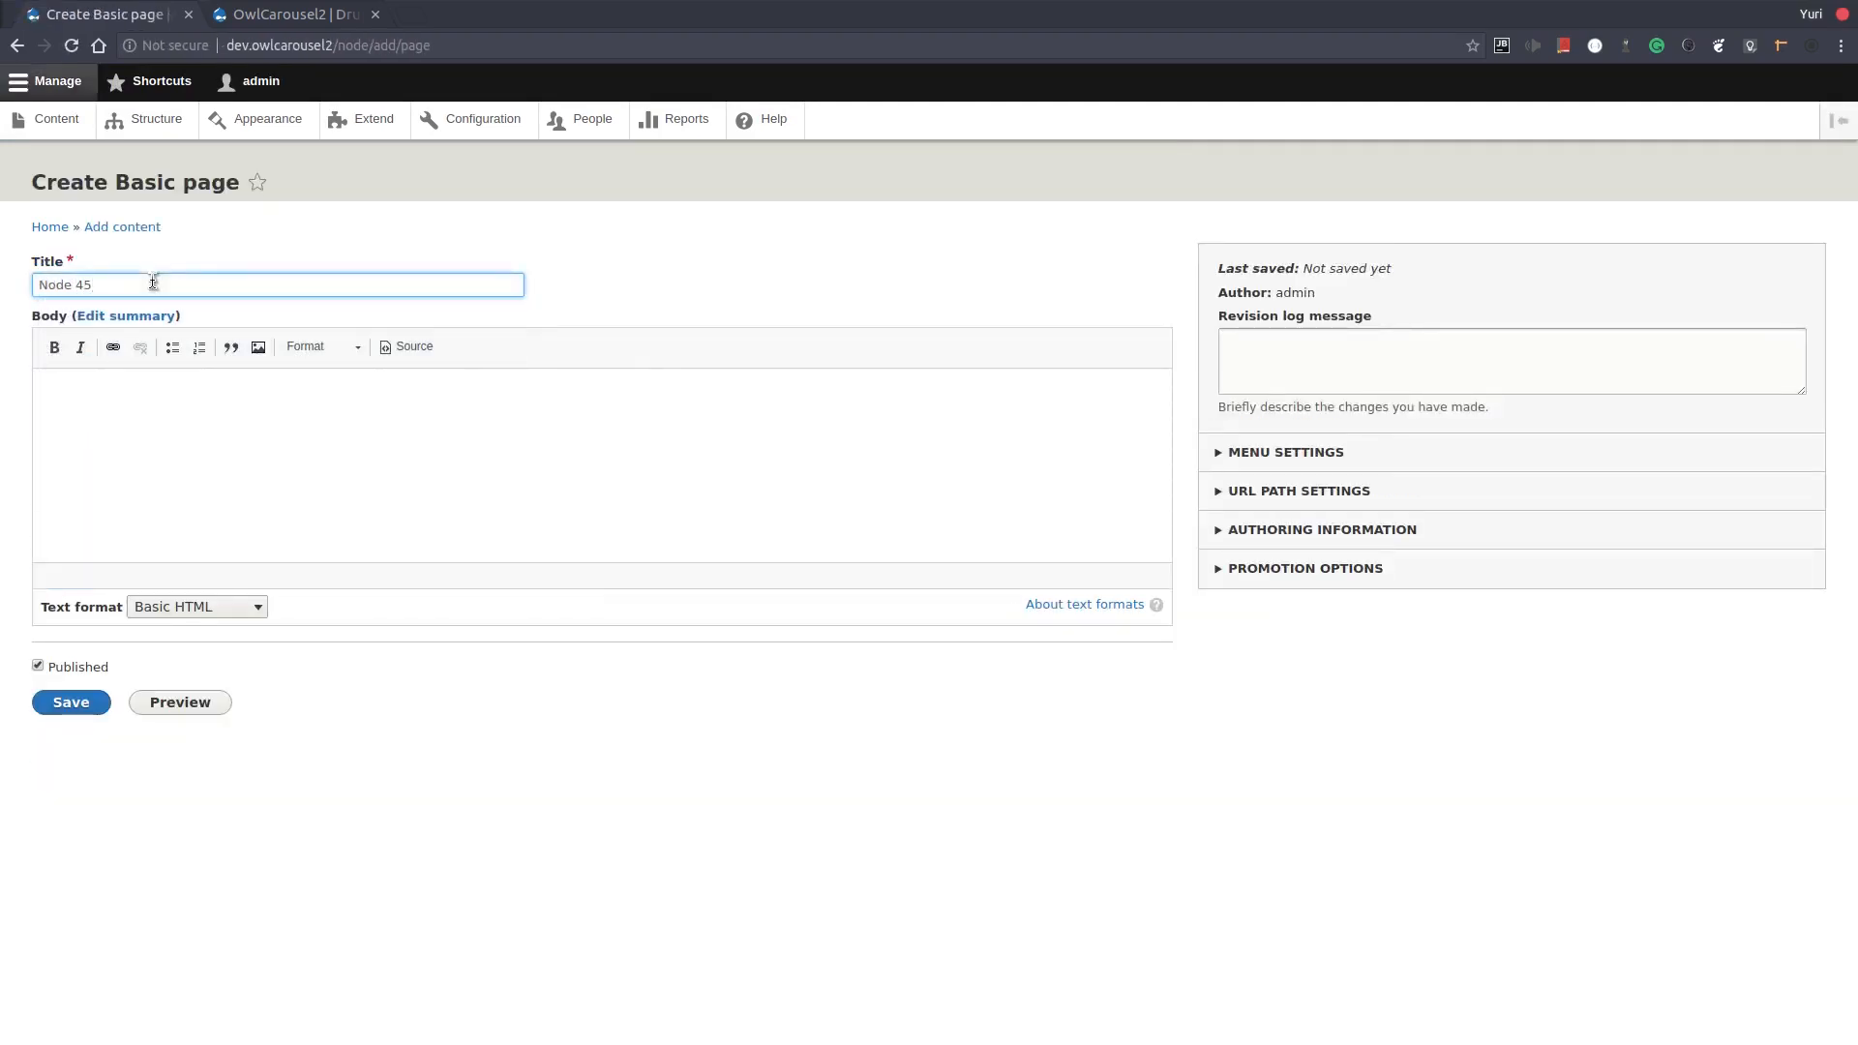
key("BackSpace")
key("Tab")
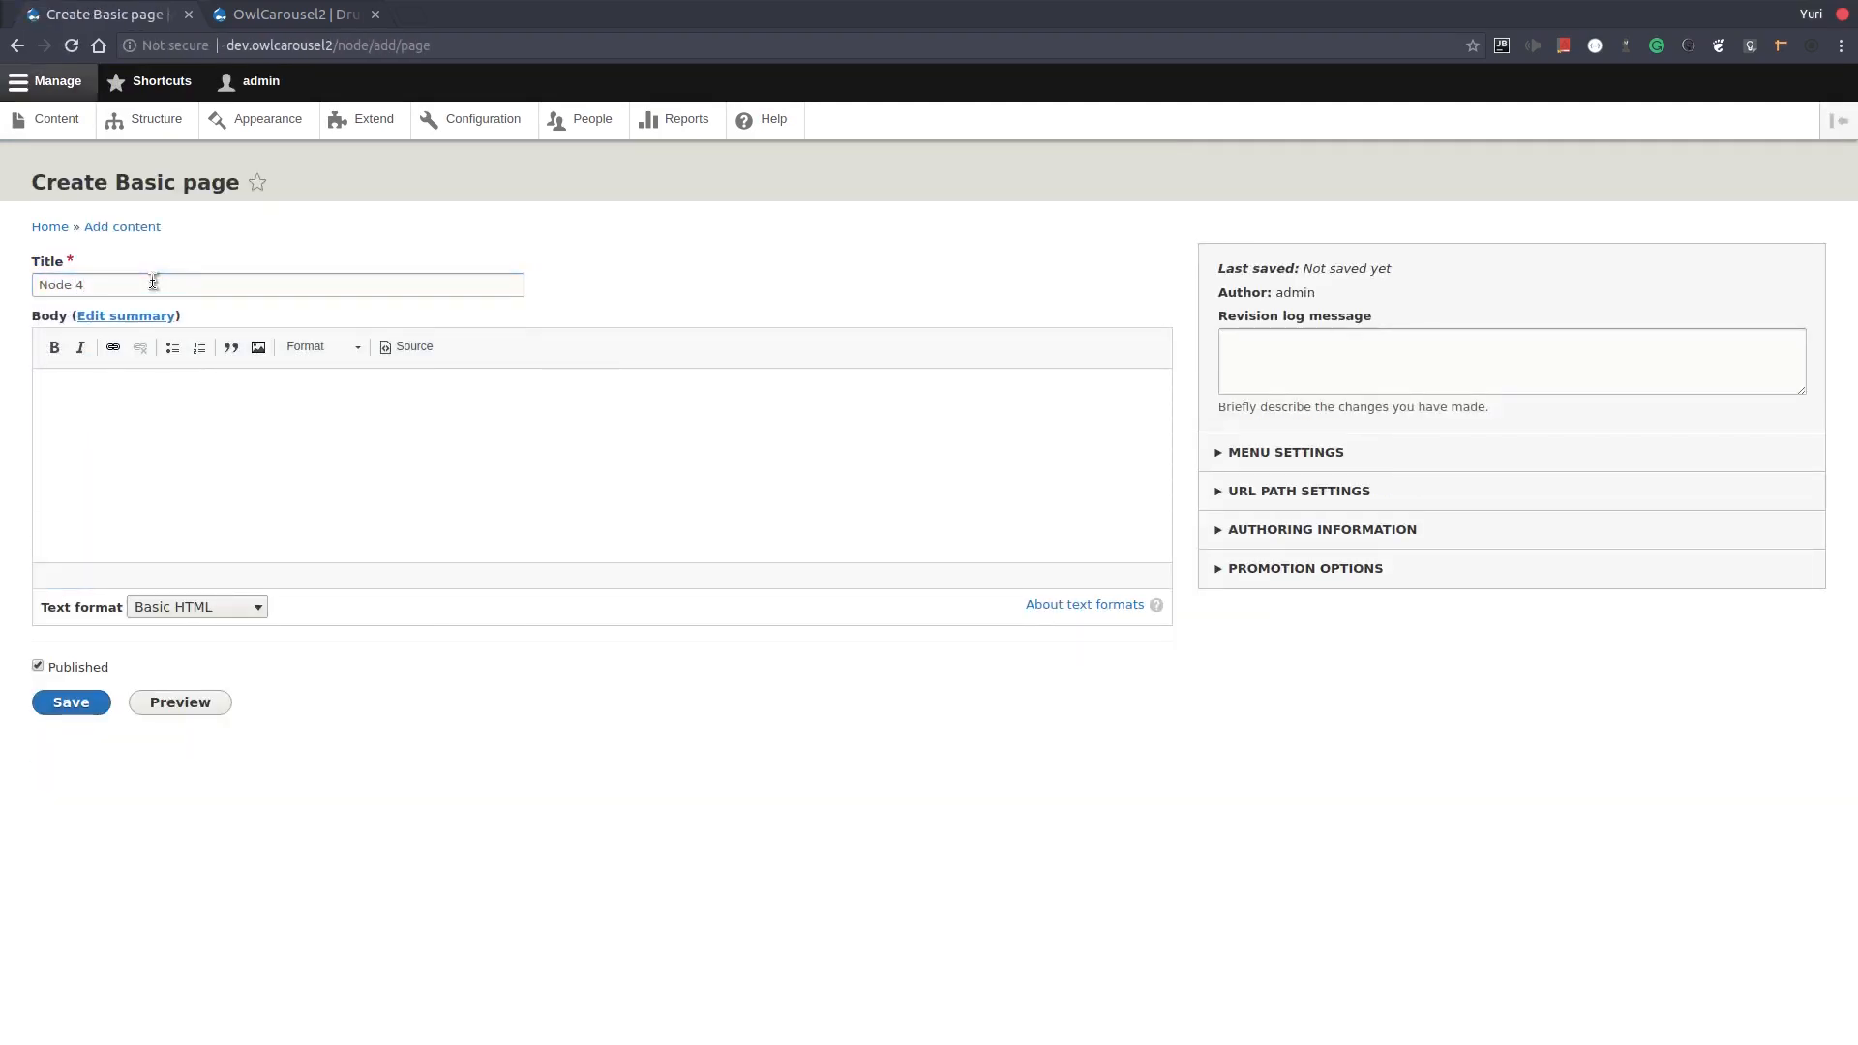
left_click(314, 374)
type("Lorem ipsum dolor sit amet, consectetur adipisicing elit. Architecto dignissimos, error et ex ipsum laudantium quisquam sapiente suscipit? Culpa debitis dolore quidem sint voluptate! Amet asperiores dolor iusto minus mollitia quibusdam, voluptas! A ab accusantium, amet asperiores aut consequatur culpa dignissimos dolor est fugit harum hic impedit ipsa iusto laudantium molestias mollitia necessitatibus nemo, non nulla obcaecati pariatur possimus, quia quod reiciendis rerum sequi sint soluta totam vero. Adipisci aperiam assumenda aut consequatur ducimus ea eaque eum explicabo facilis id illum impedit in iste itaque labore libero, minus molestiae molestias necessitatibus odio officiis provident quae, qui quos reiciendis rem tempora?")
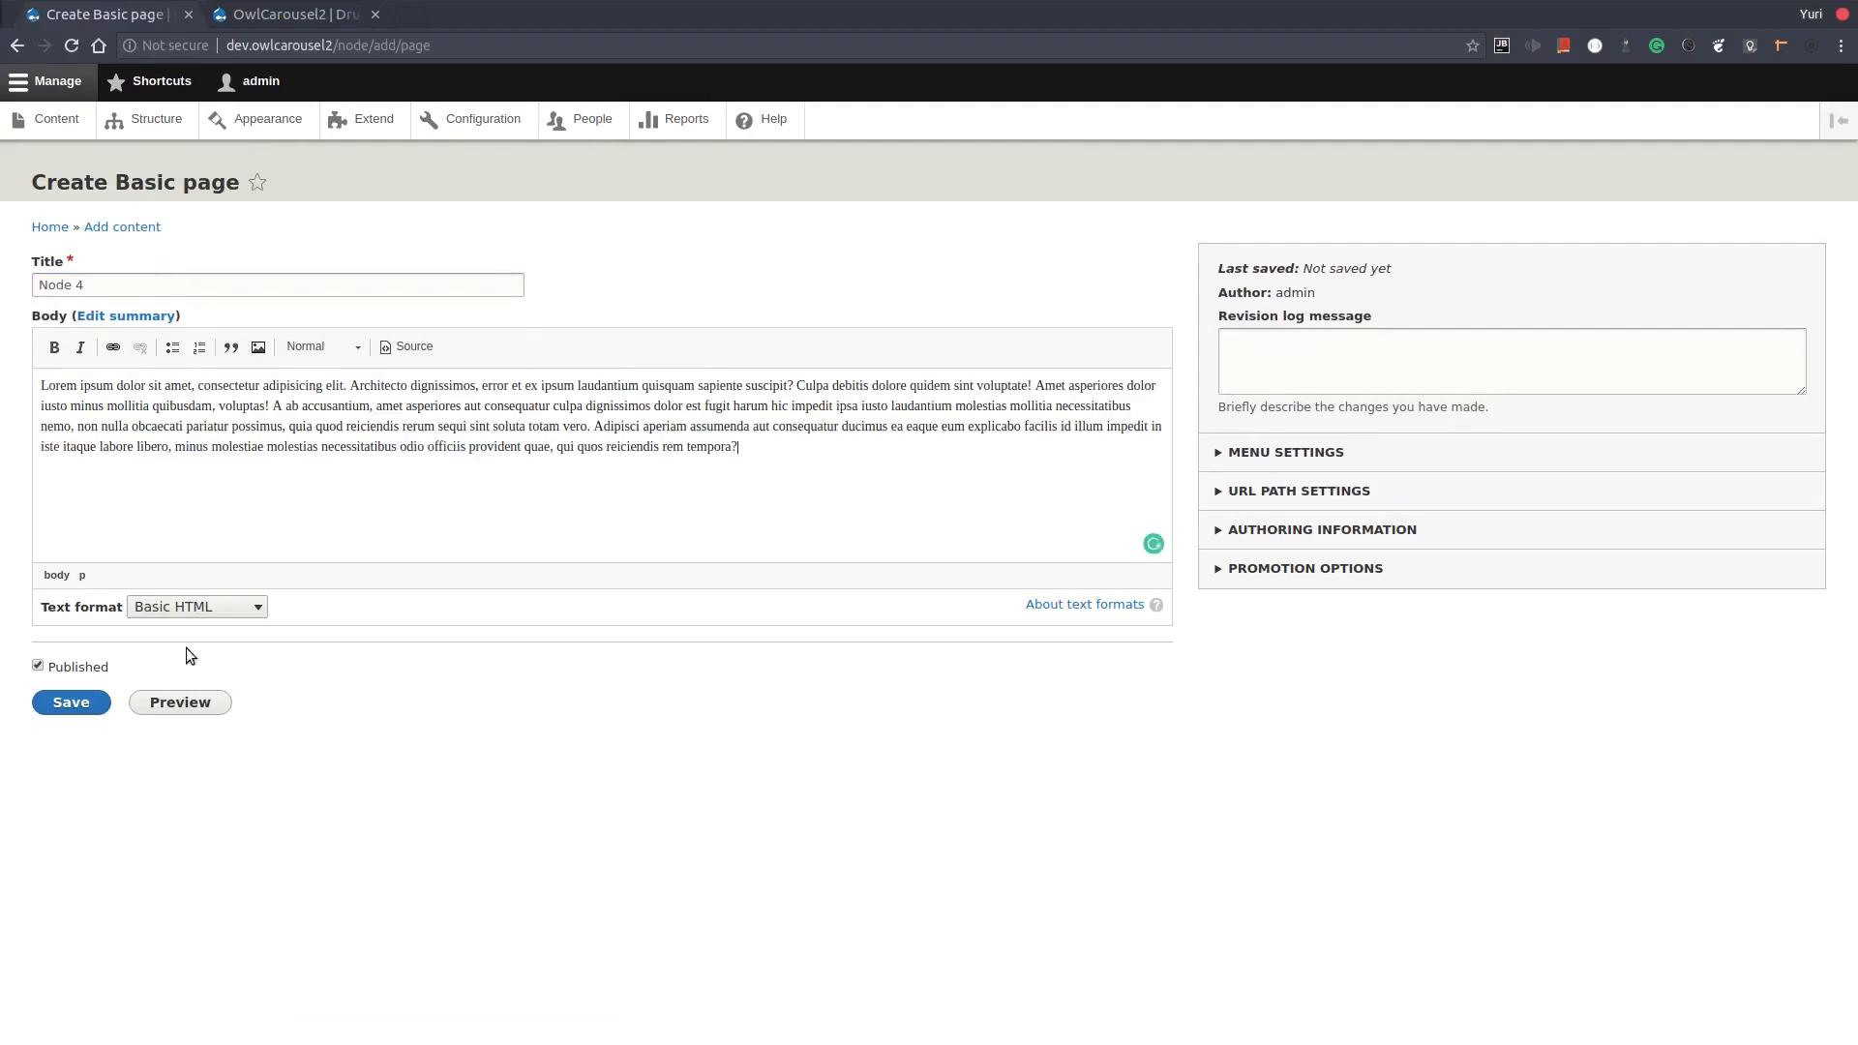
left_click(80, 712)
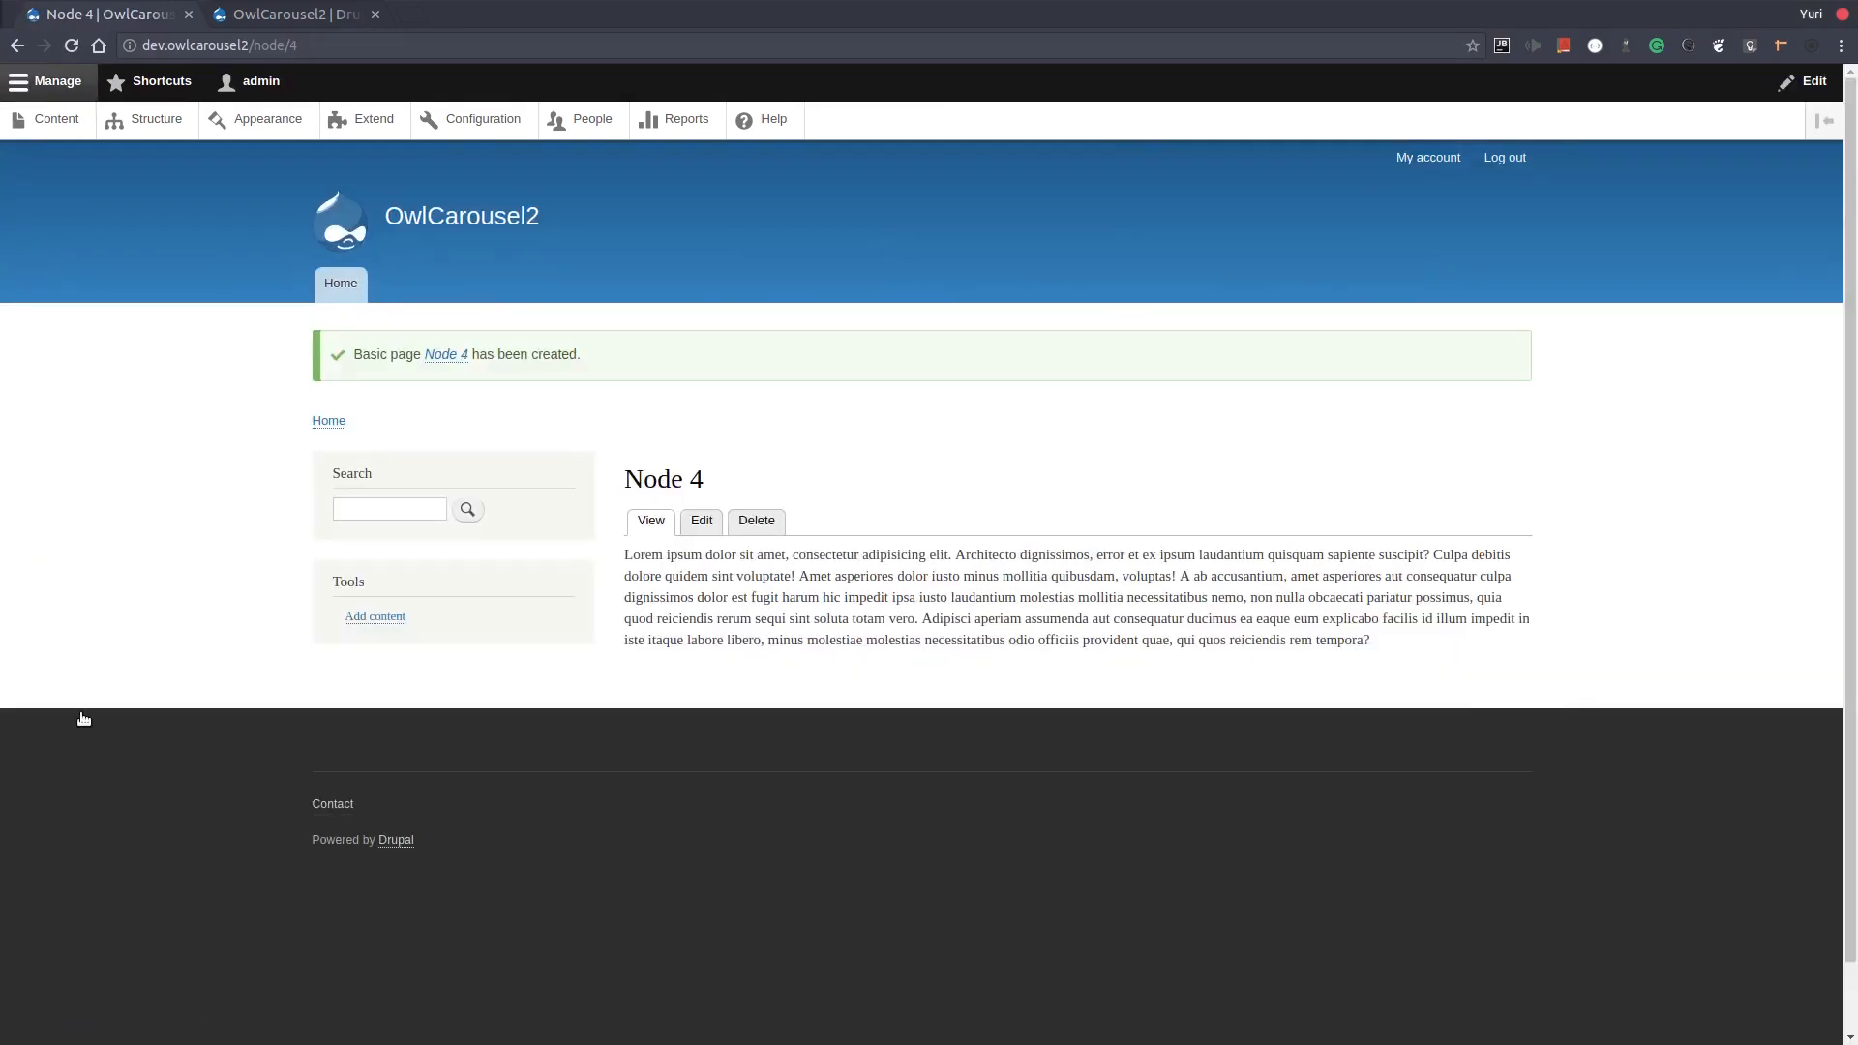
Create a view named "Carousel view" showing content of all types, sorted newest first, and open it for editing
left_click(153, 124)
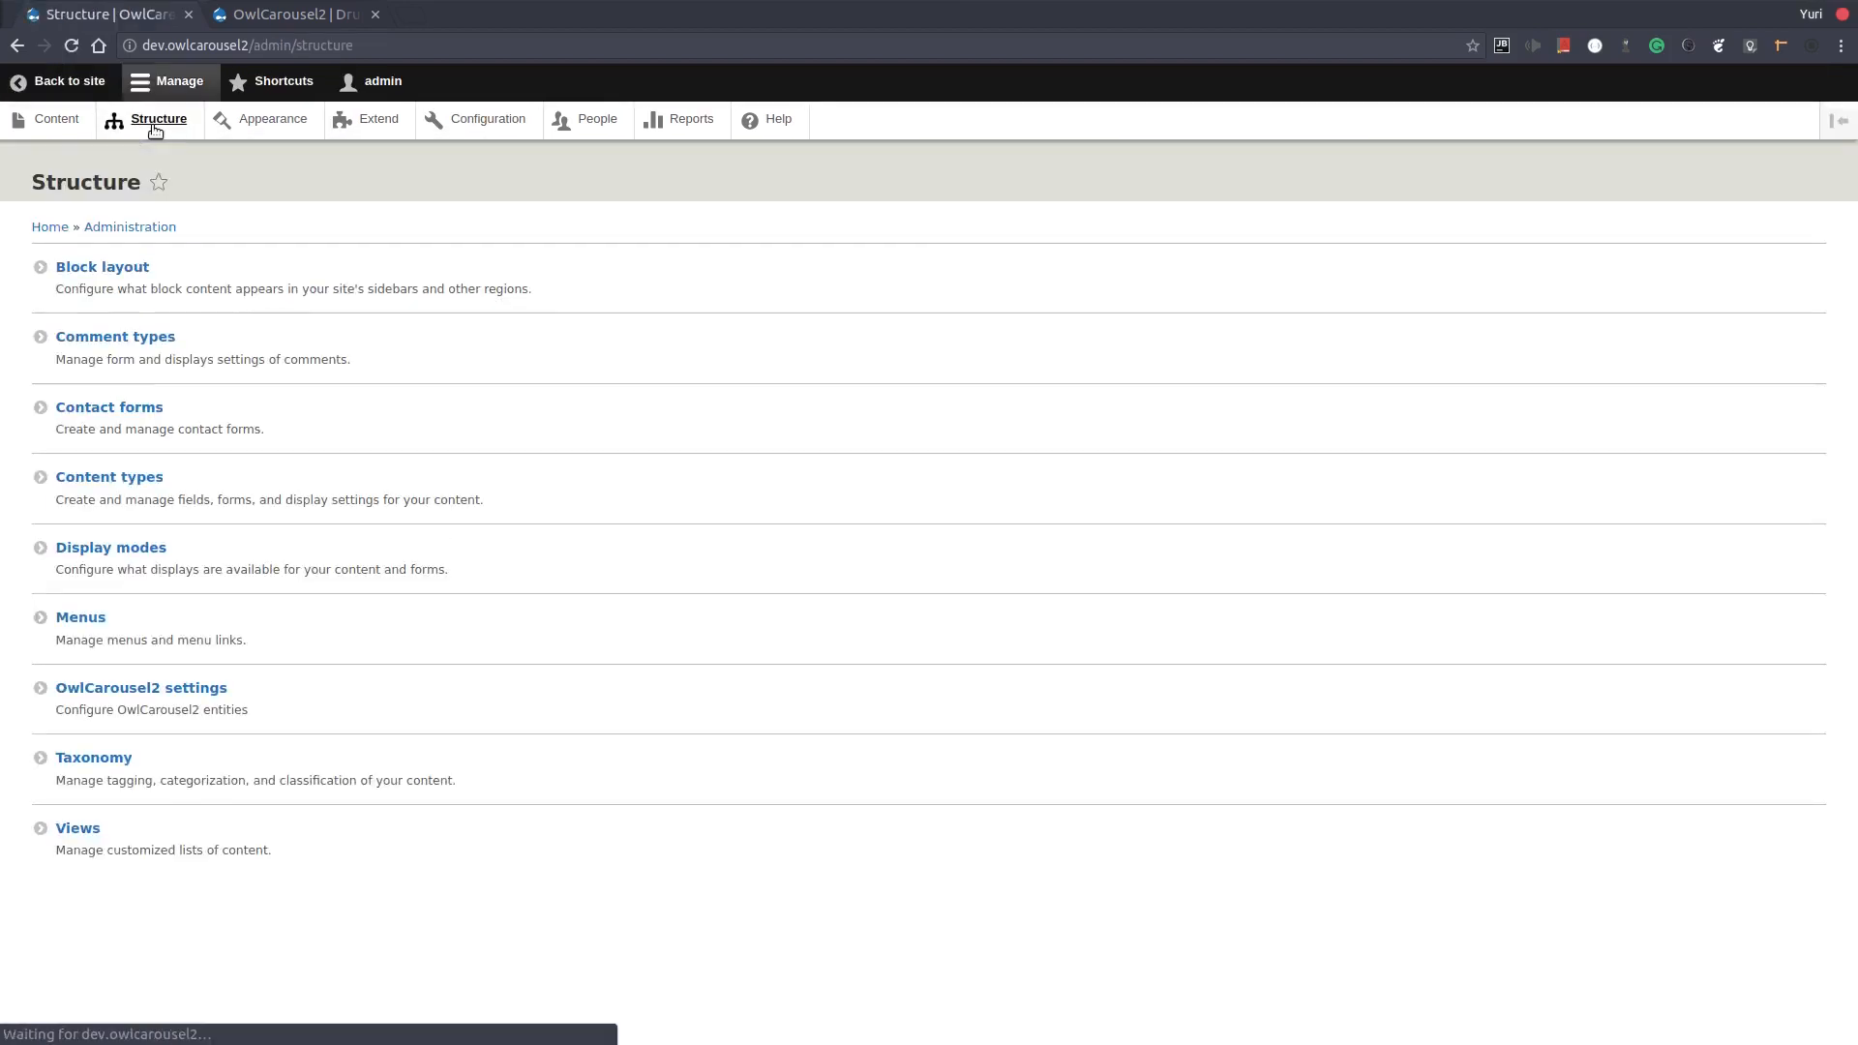
left_click(104, 838)
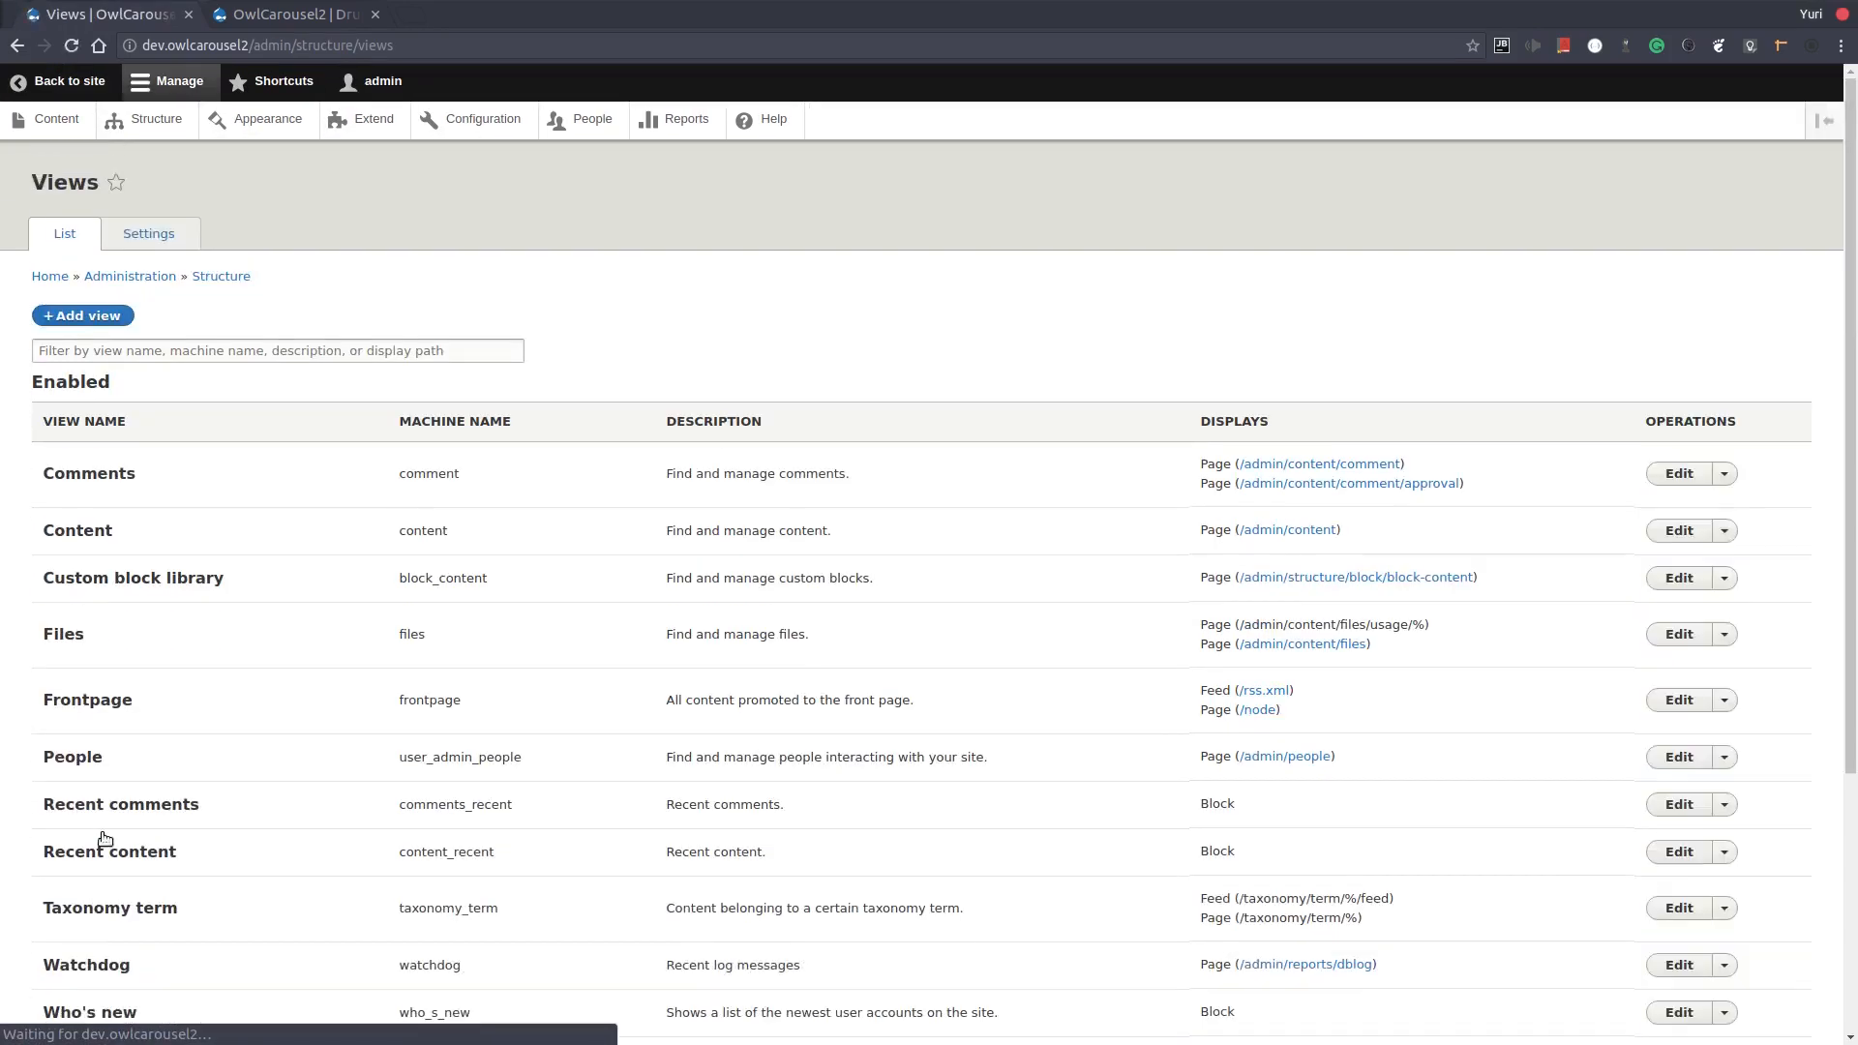
left_click(95, 317)
left_click(141, 329)
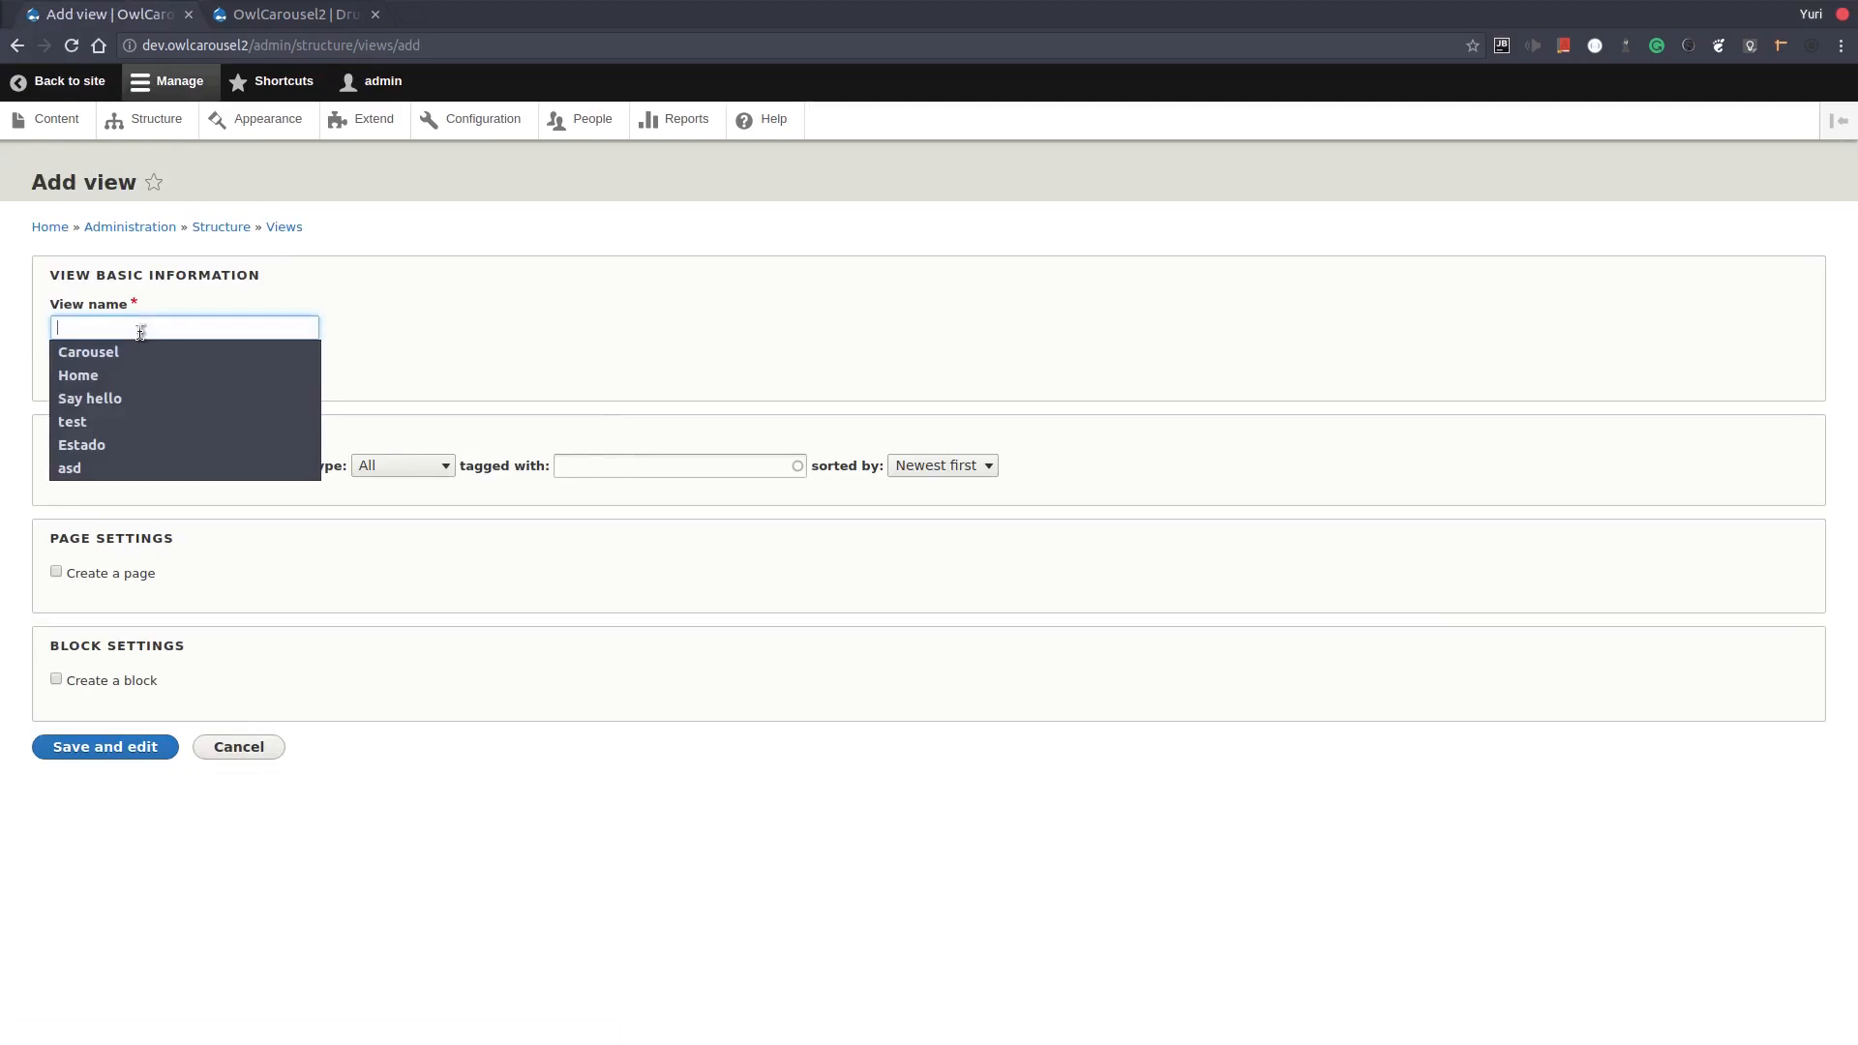
type("Carousel ")
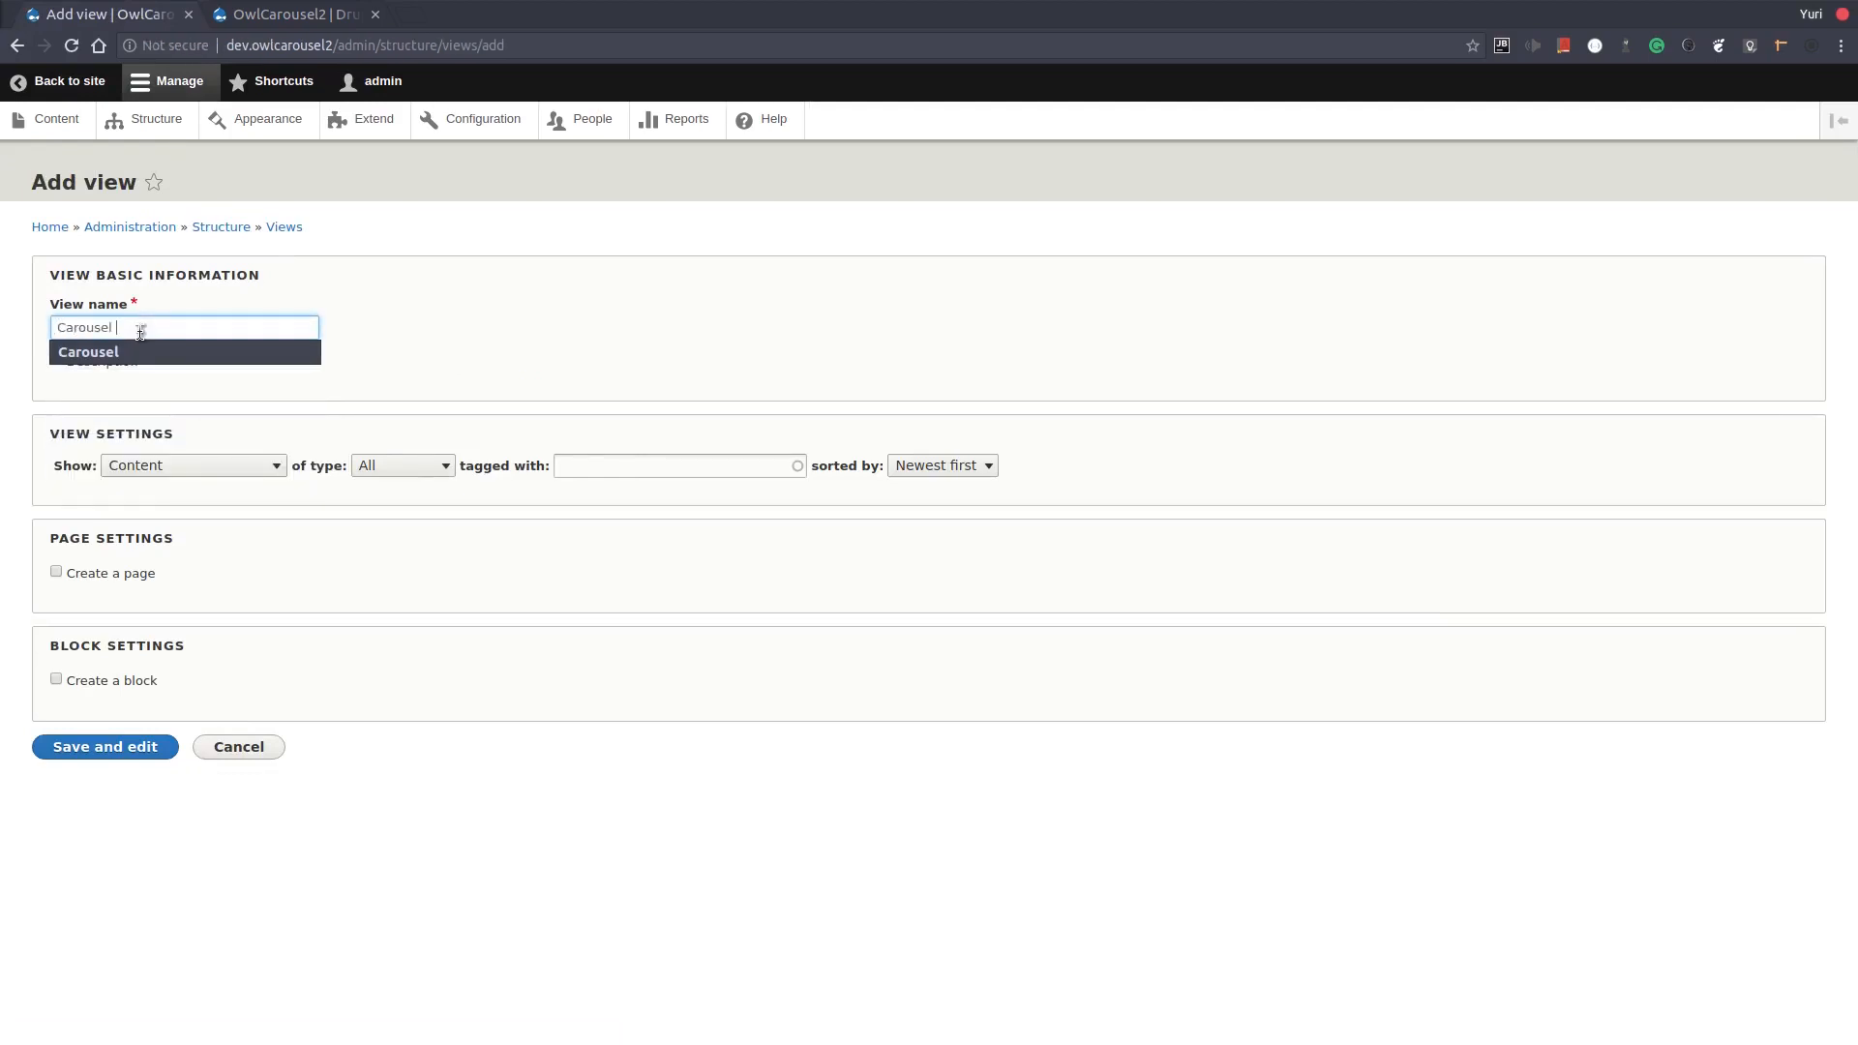
type("view")
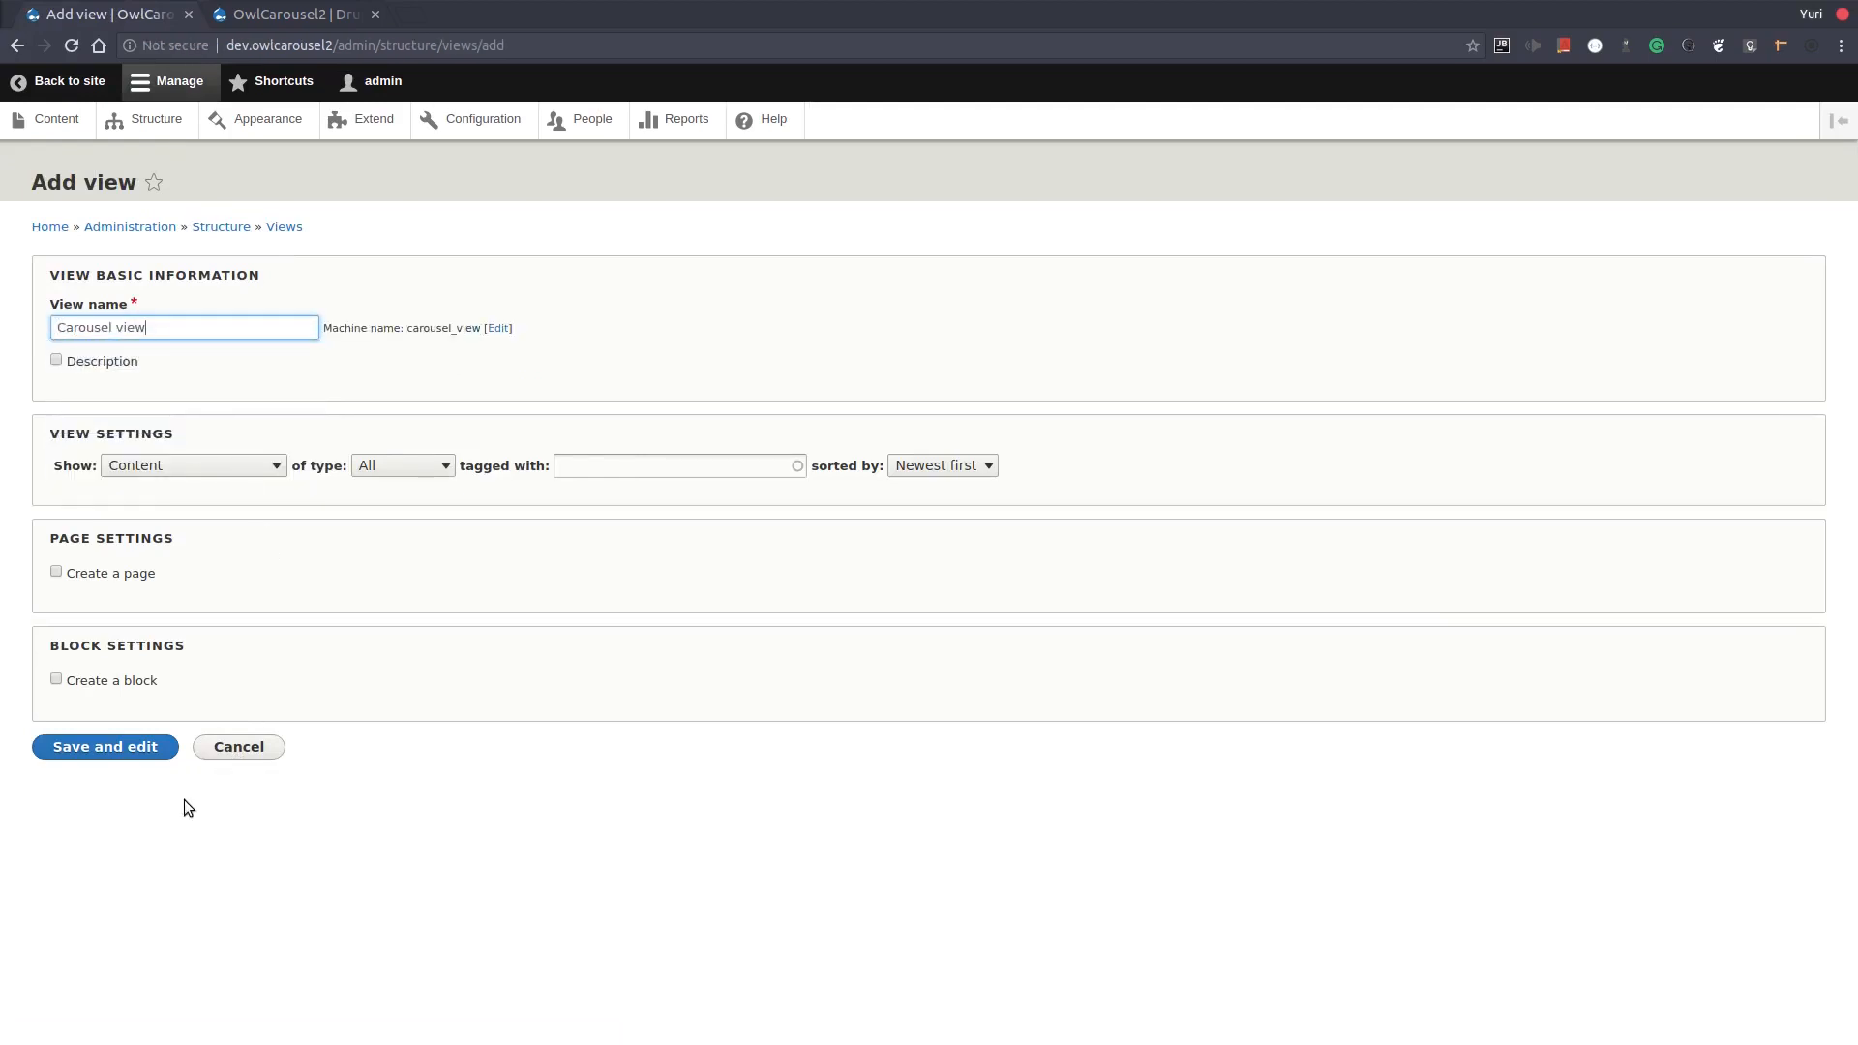
left_click(133, 750)
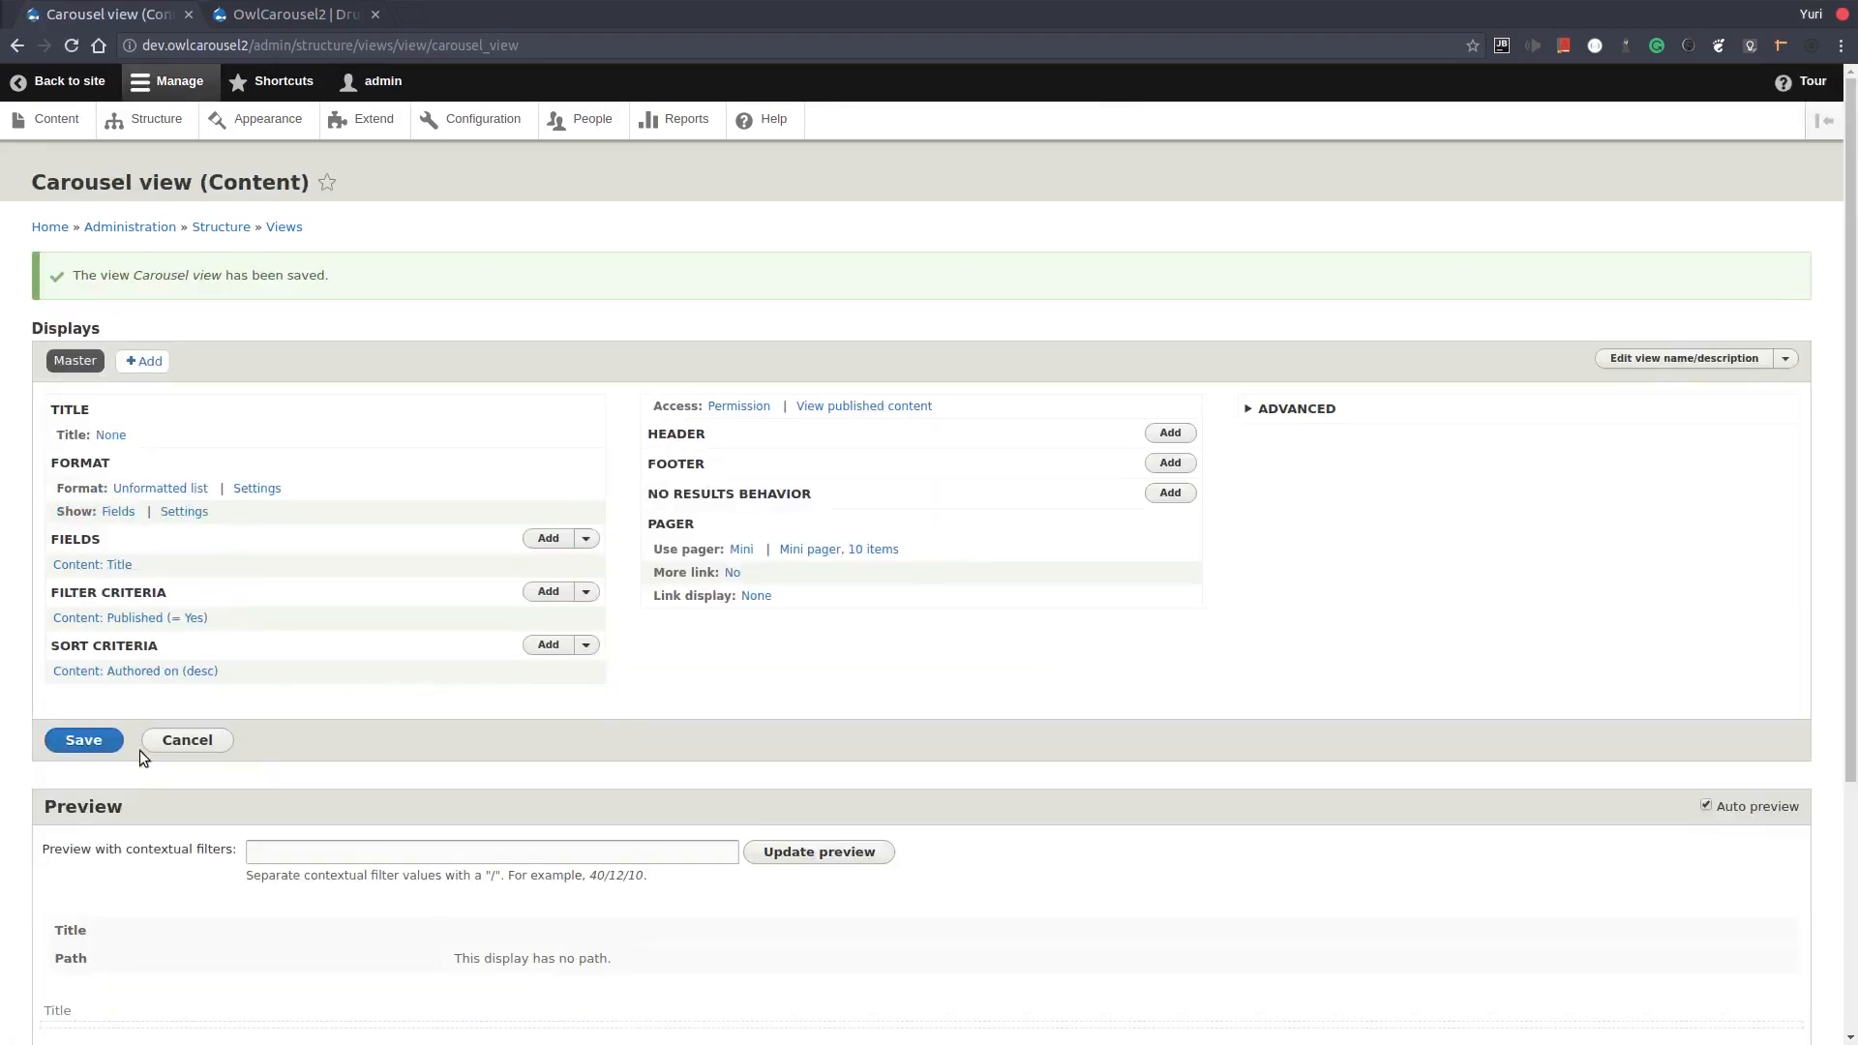
Check the node listing in the preview of Carousel view and save the view
scroll(139, 751, "down", 5)
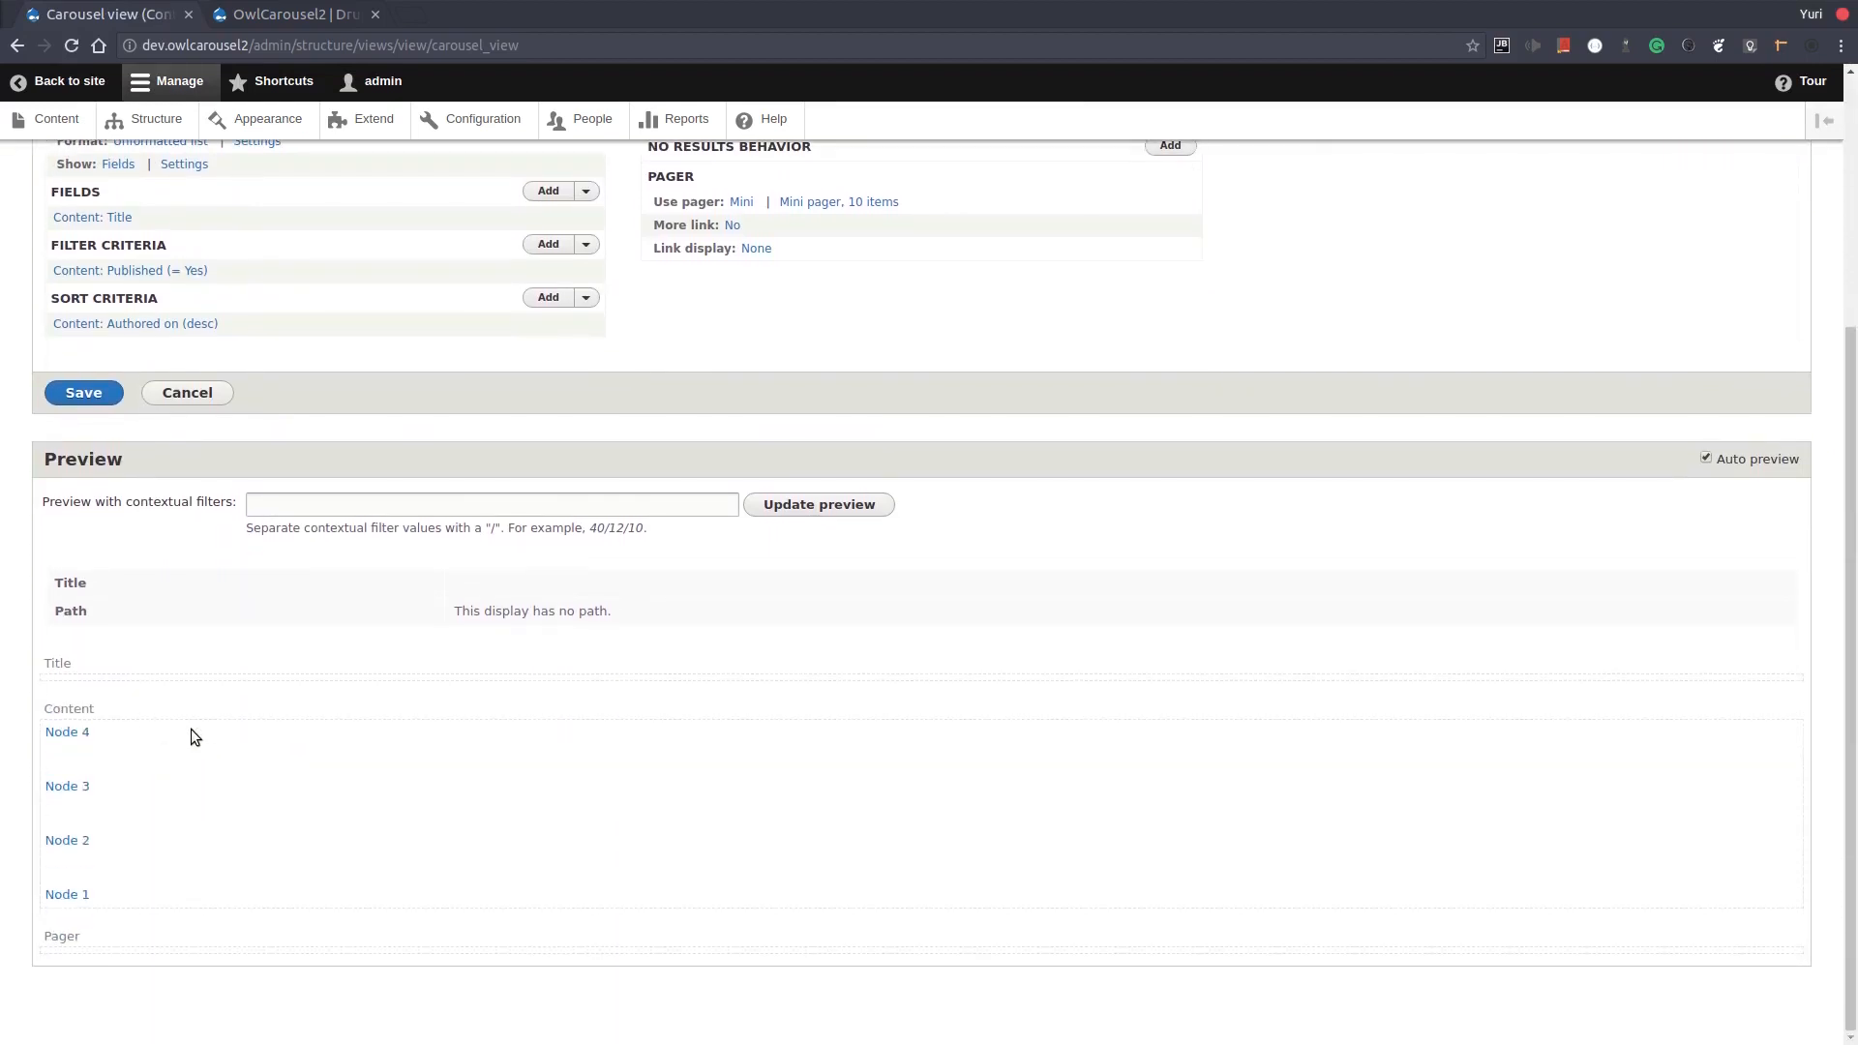
scroll(191, 731, "up", 5)
scroll(155, 737, "down", 5)
left_click(85, 393)
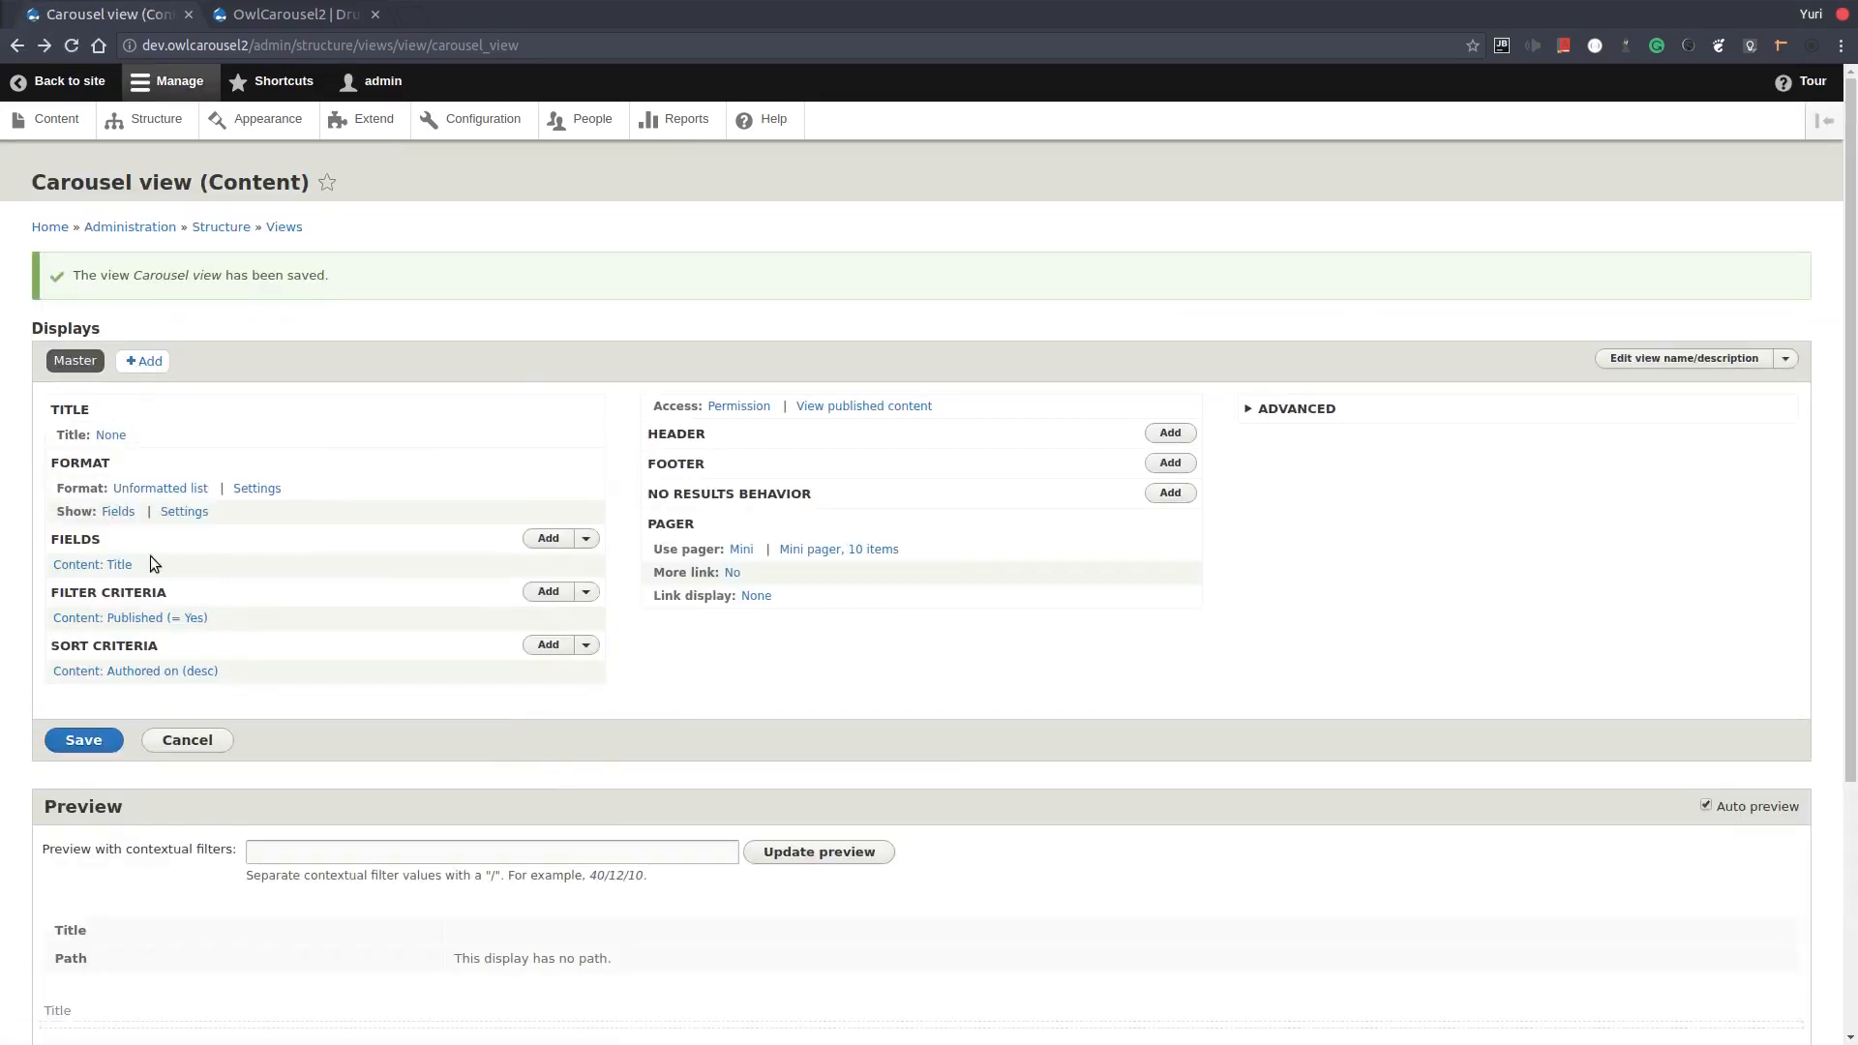
Enable custom display settings for the Carousel view mode on the Article content type and save
left_click(156, 120)
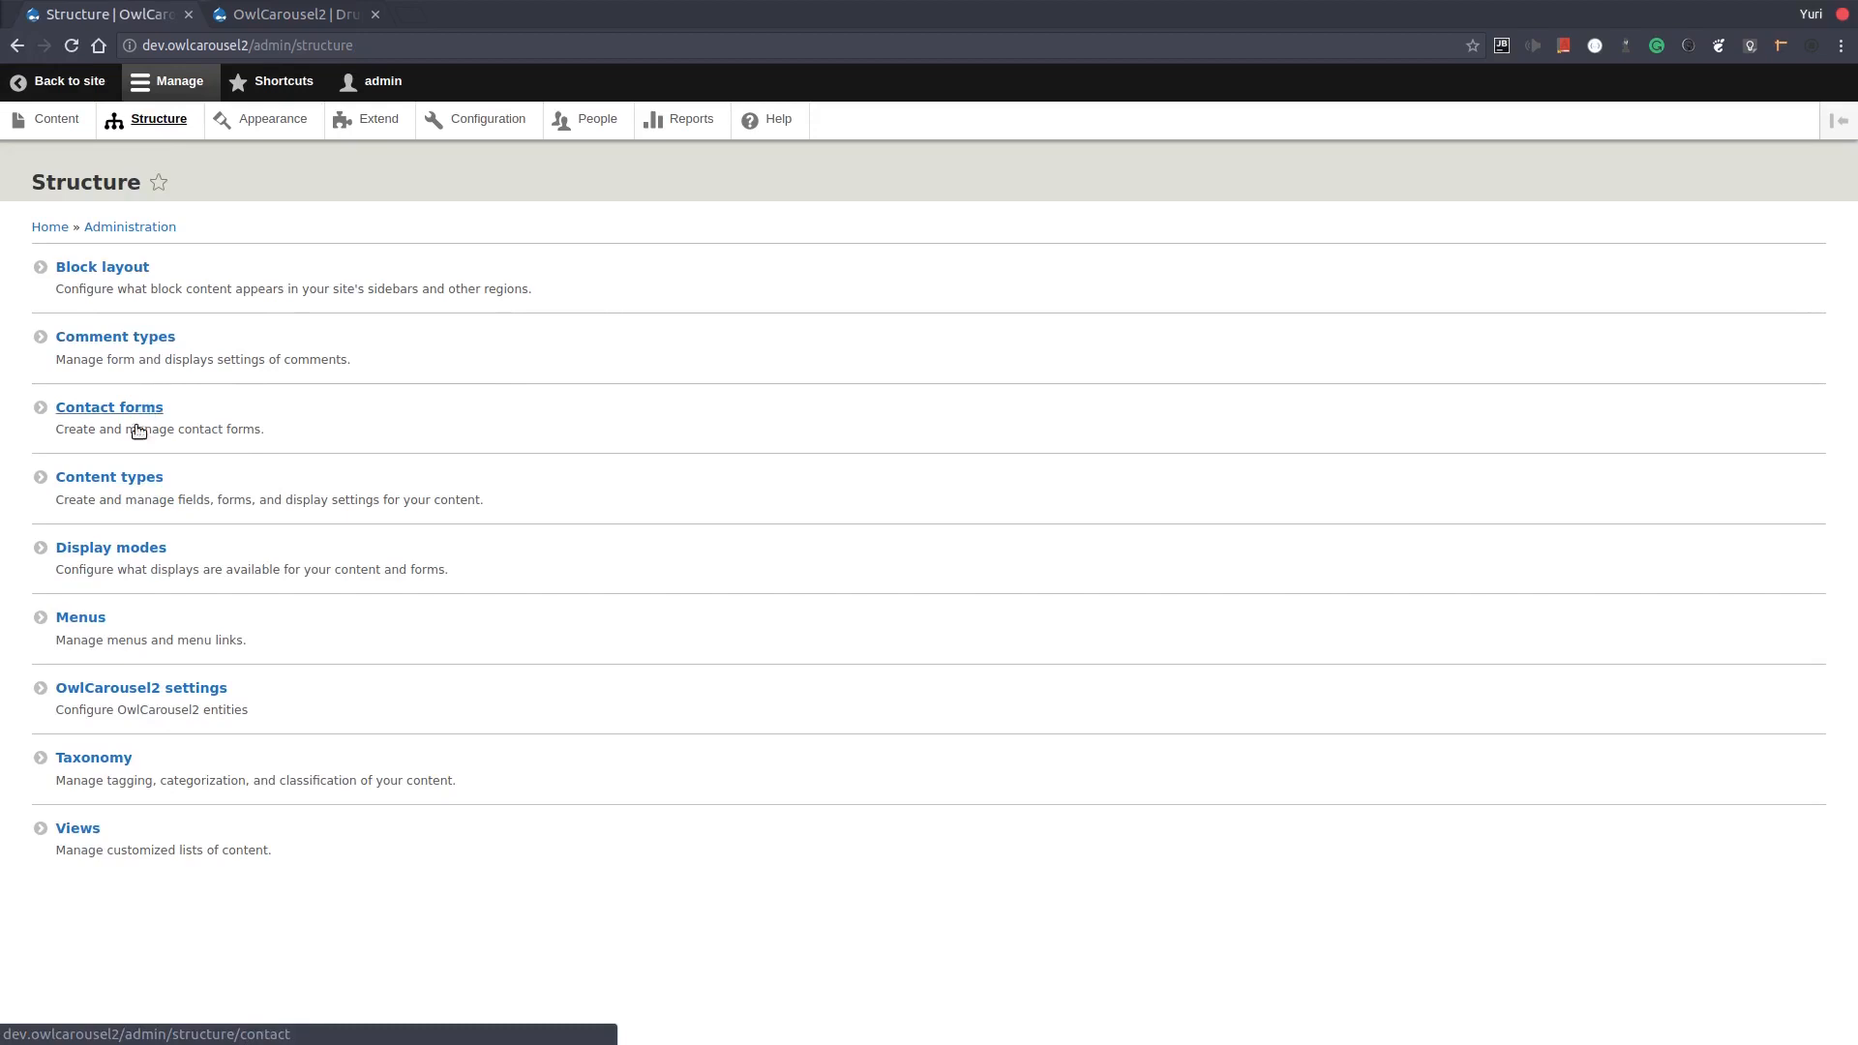
left_click(136, 476)
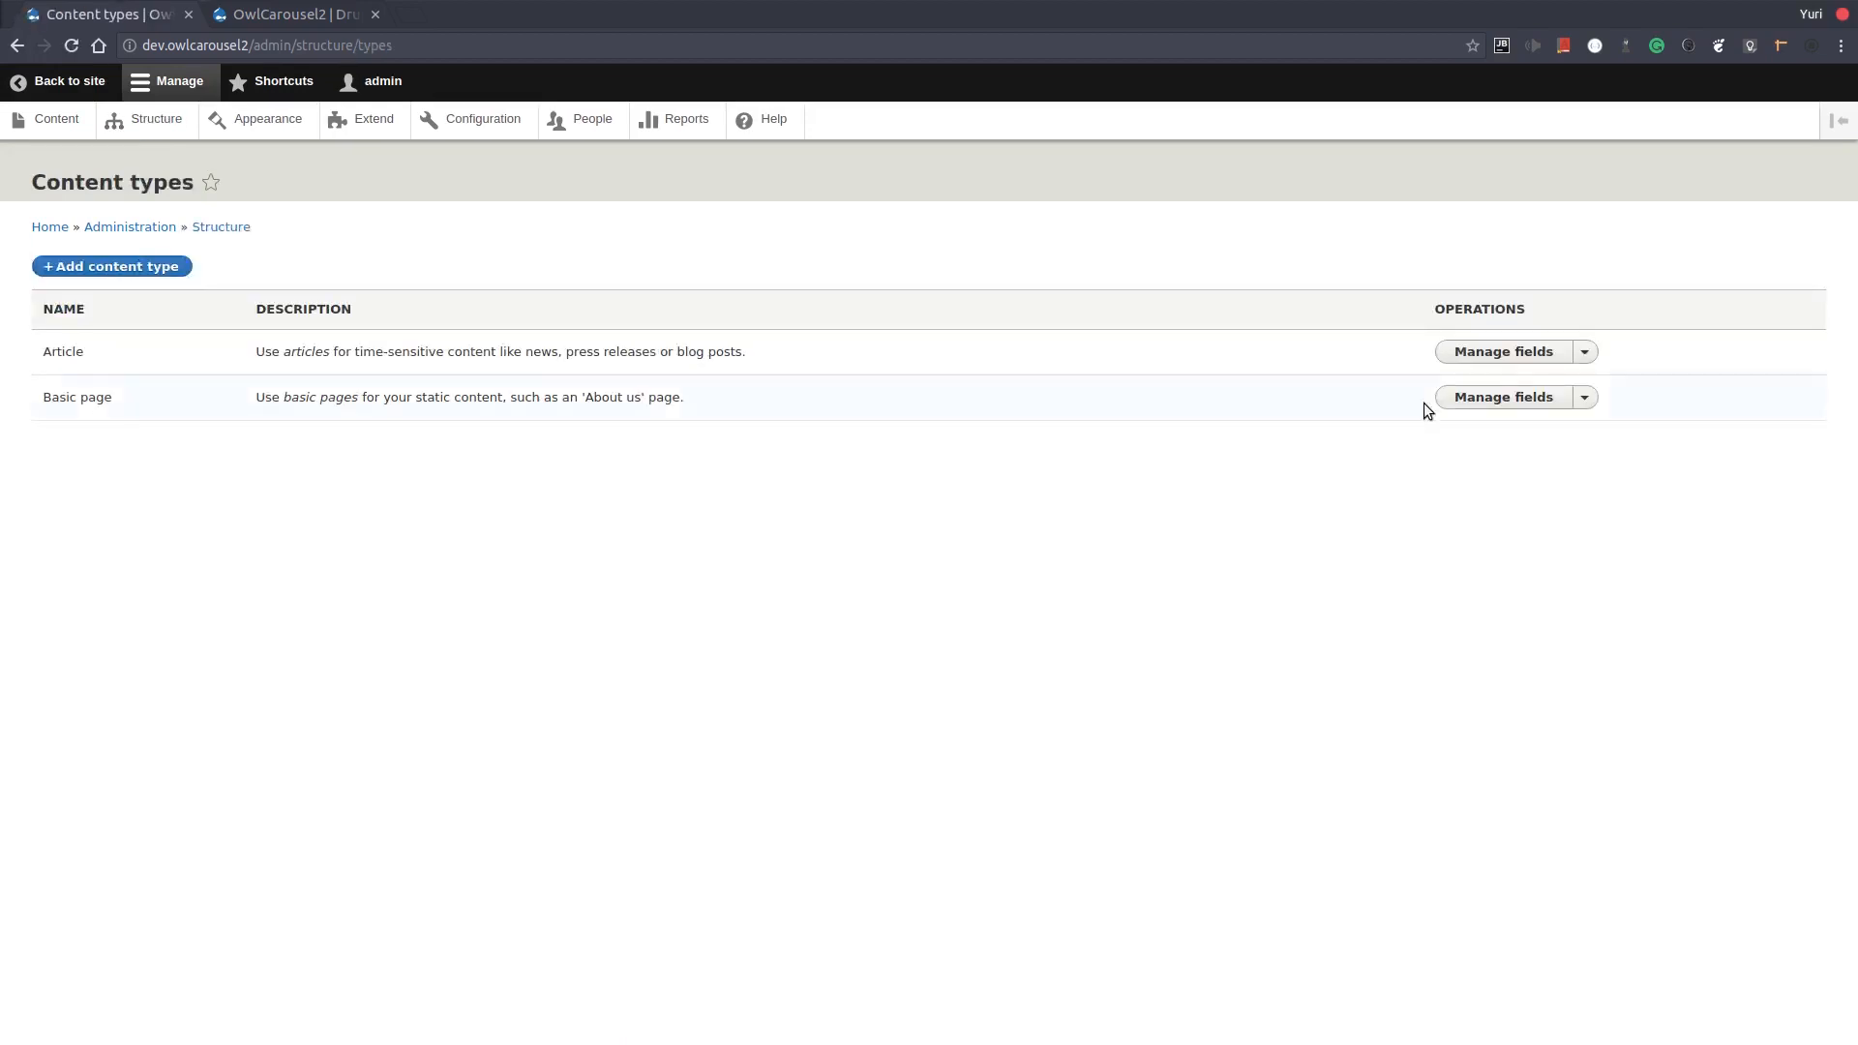
left_click(1584, 352)
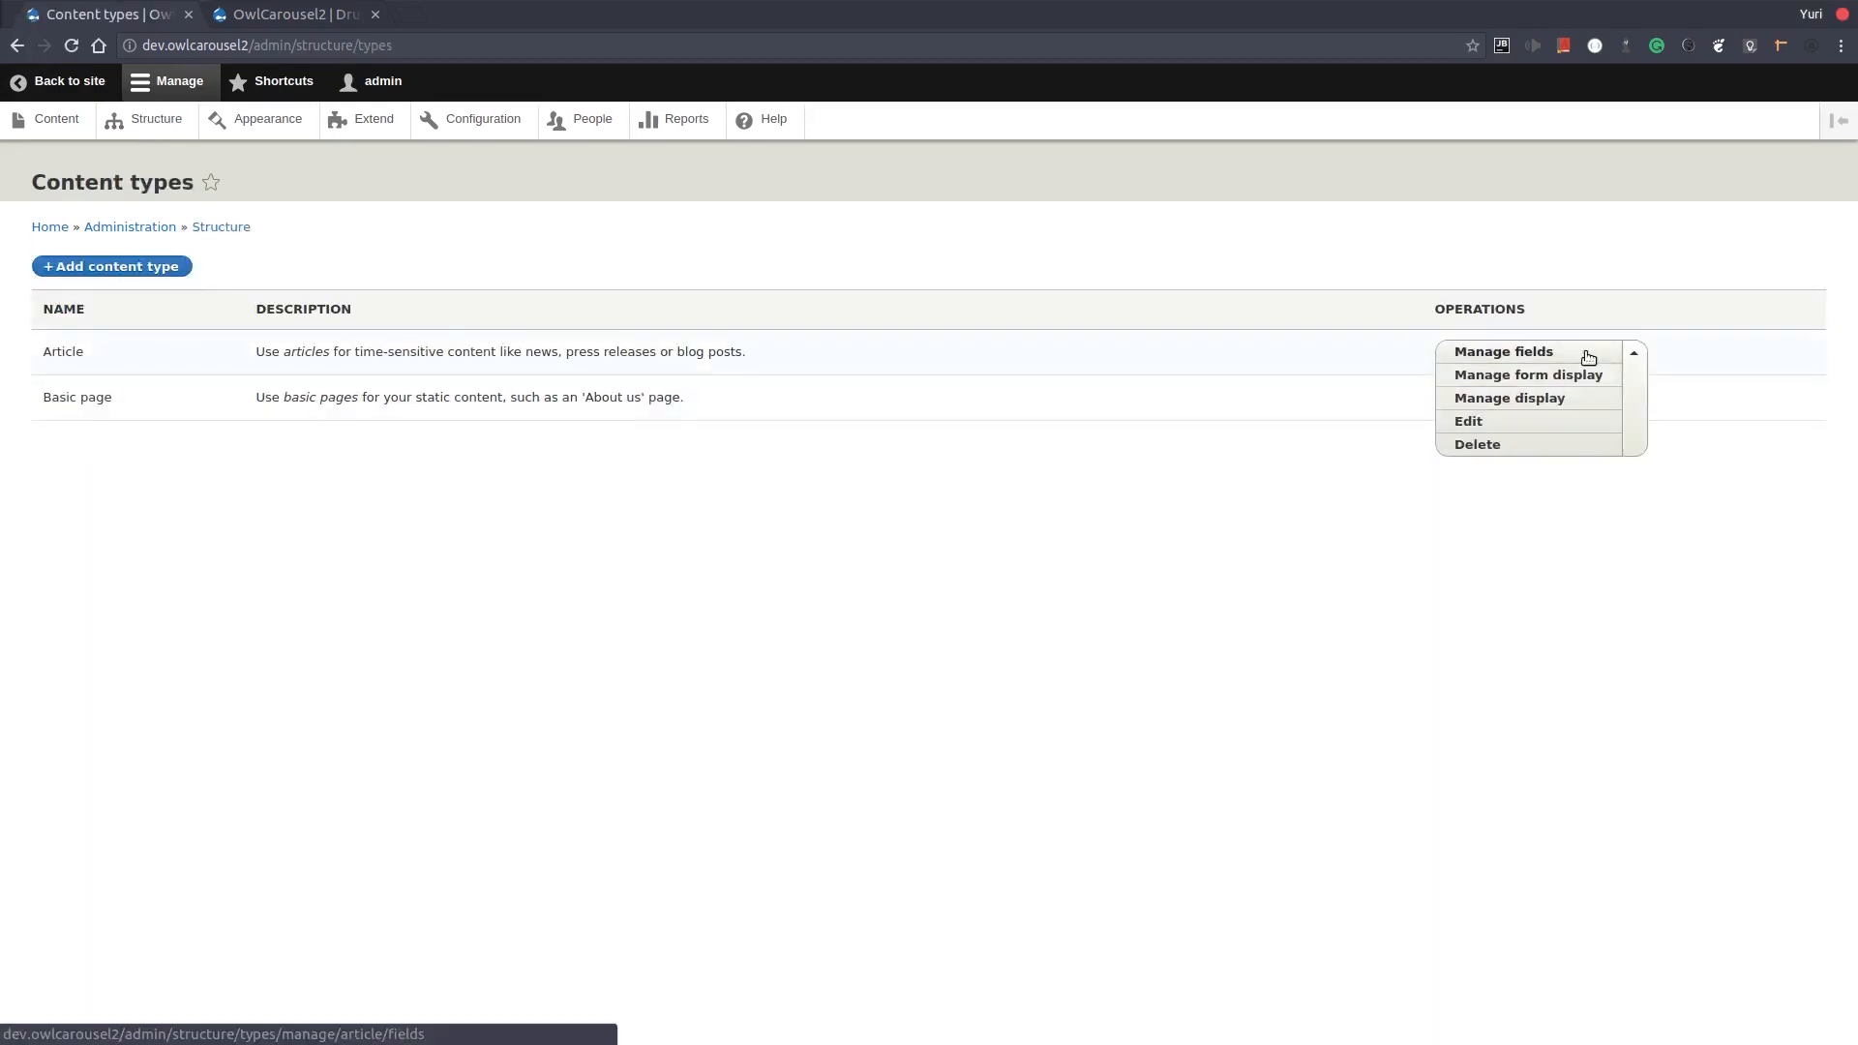
left_click(1549, 399)
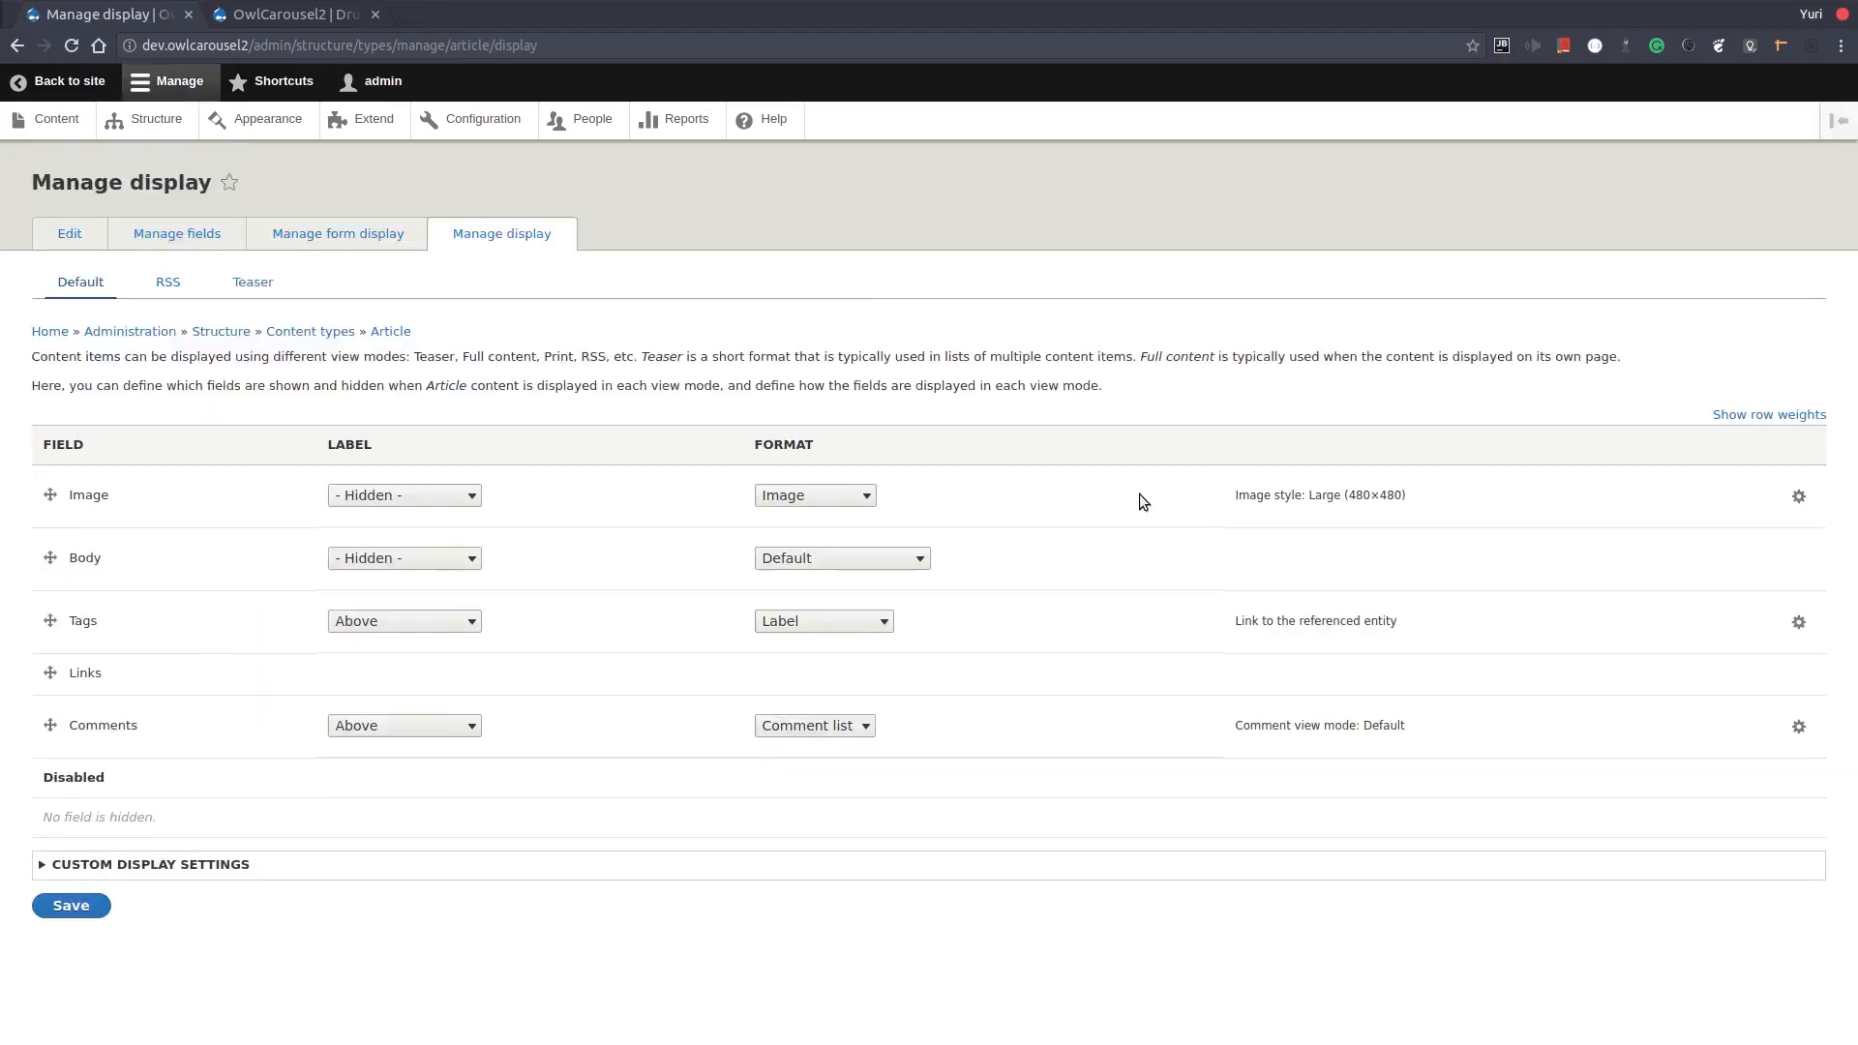
left_click(180, 864)
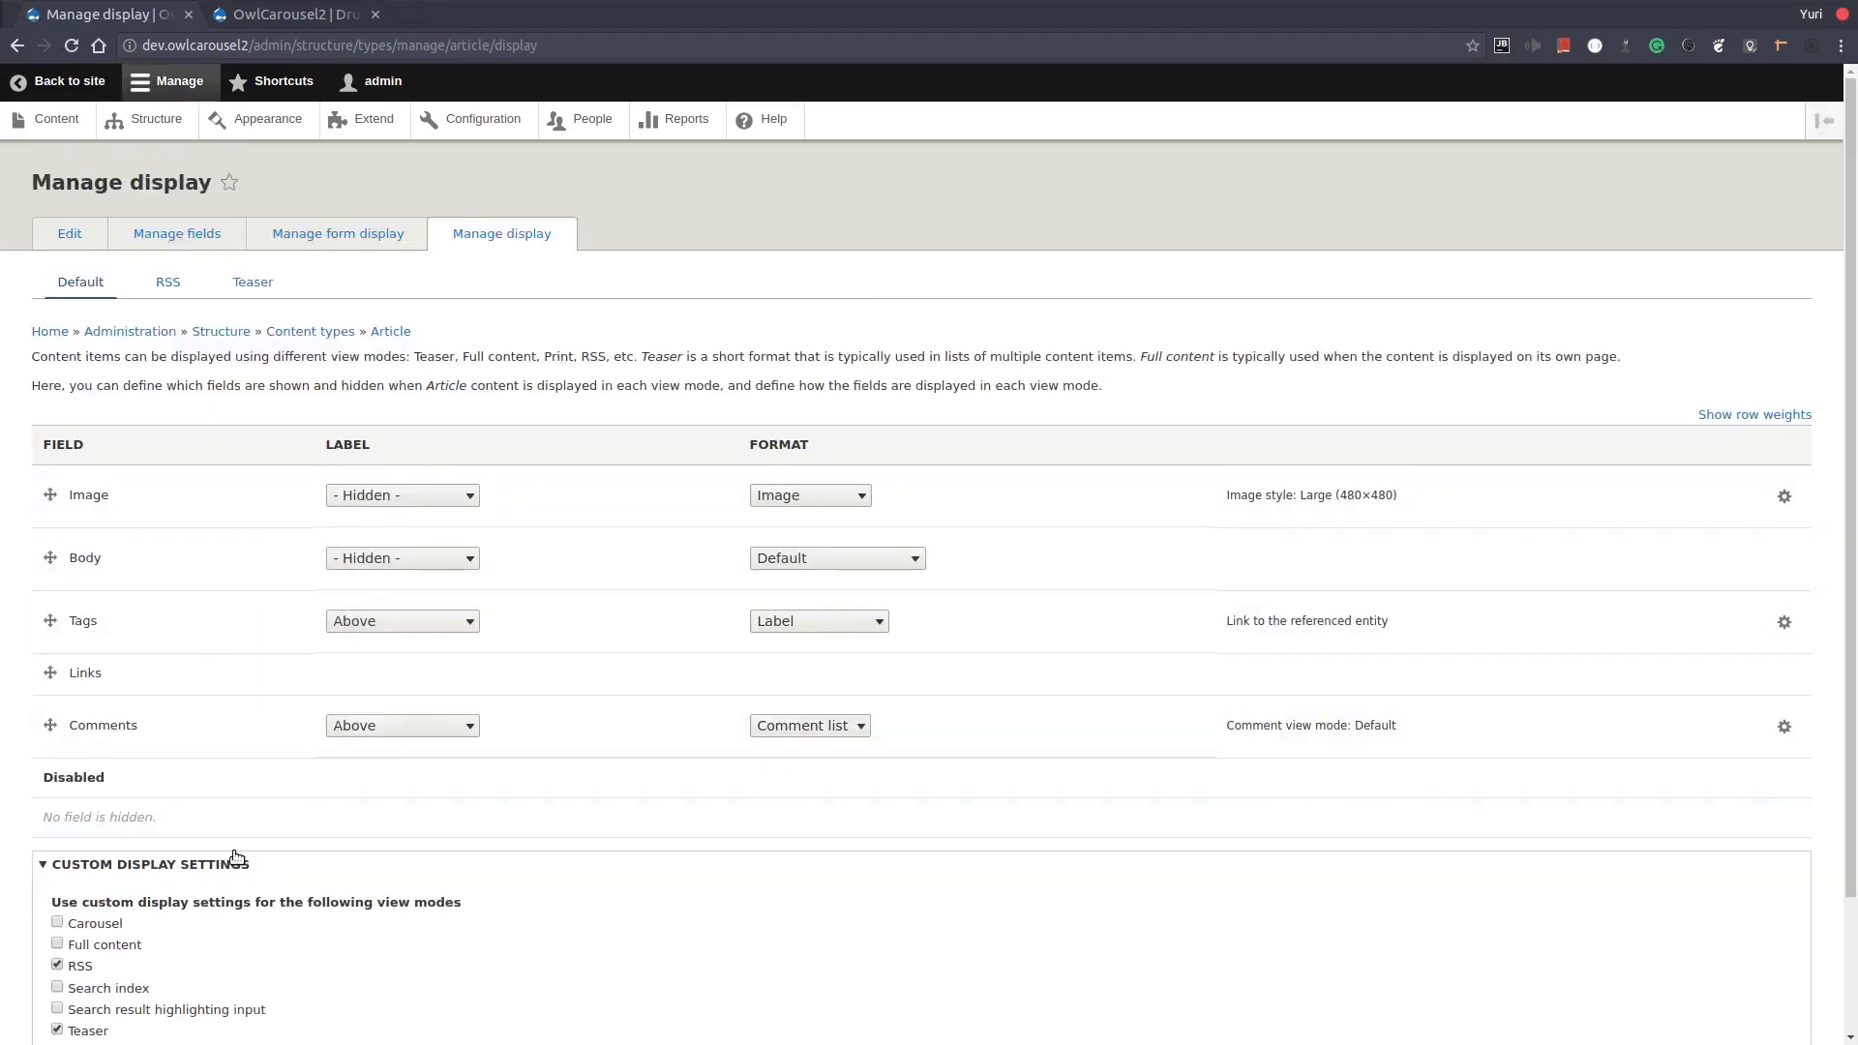
scroll(232, 851, "down", 3)
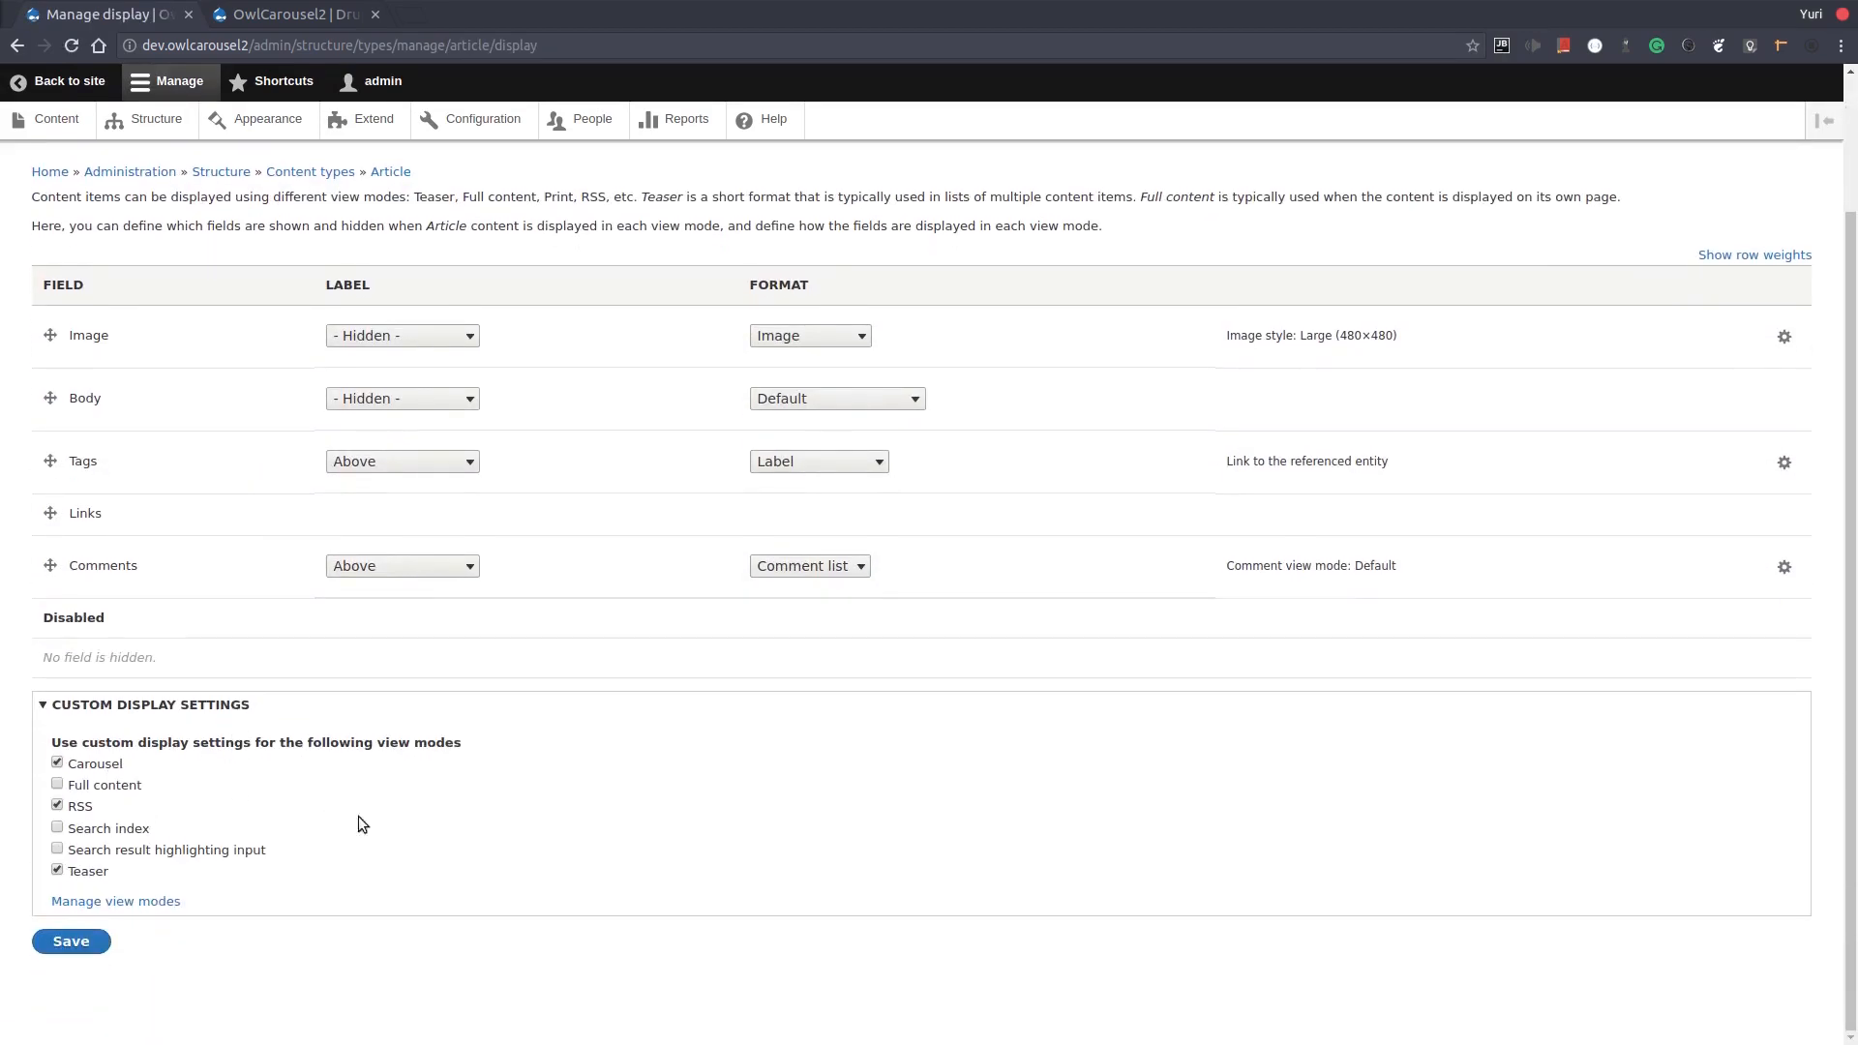
left_click(72, 941)
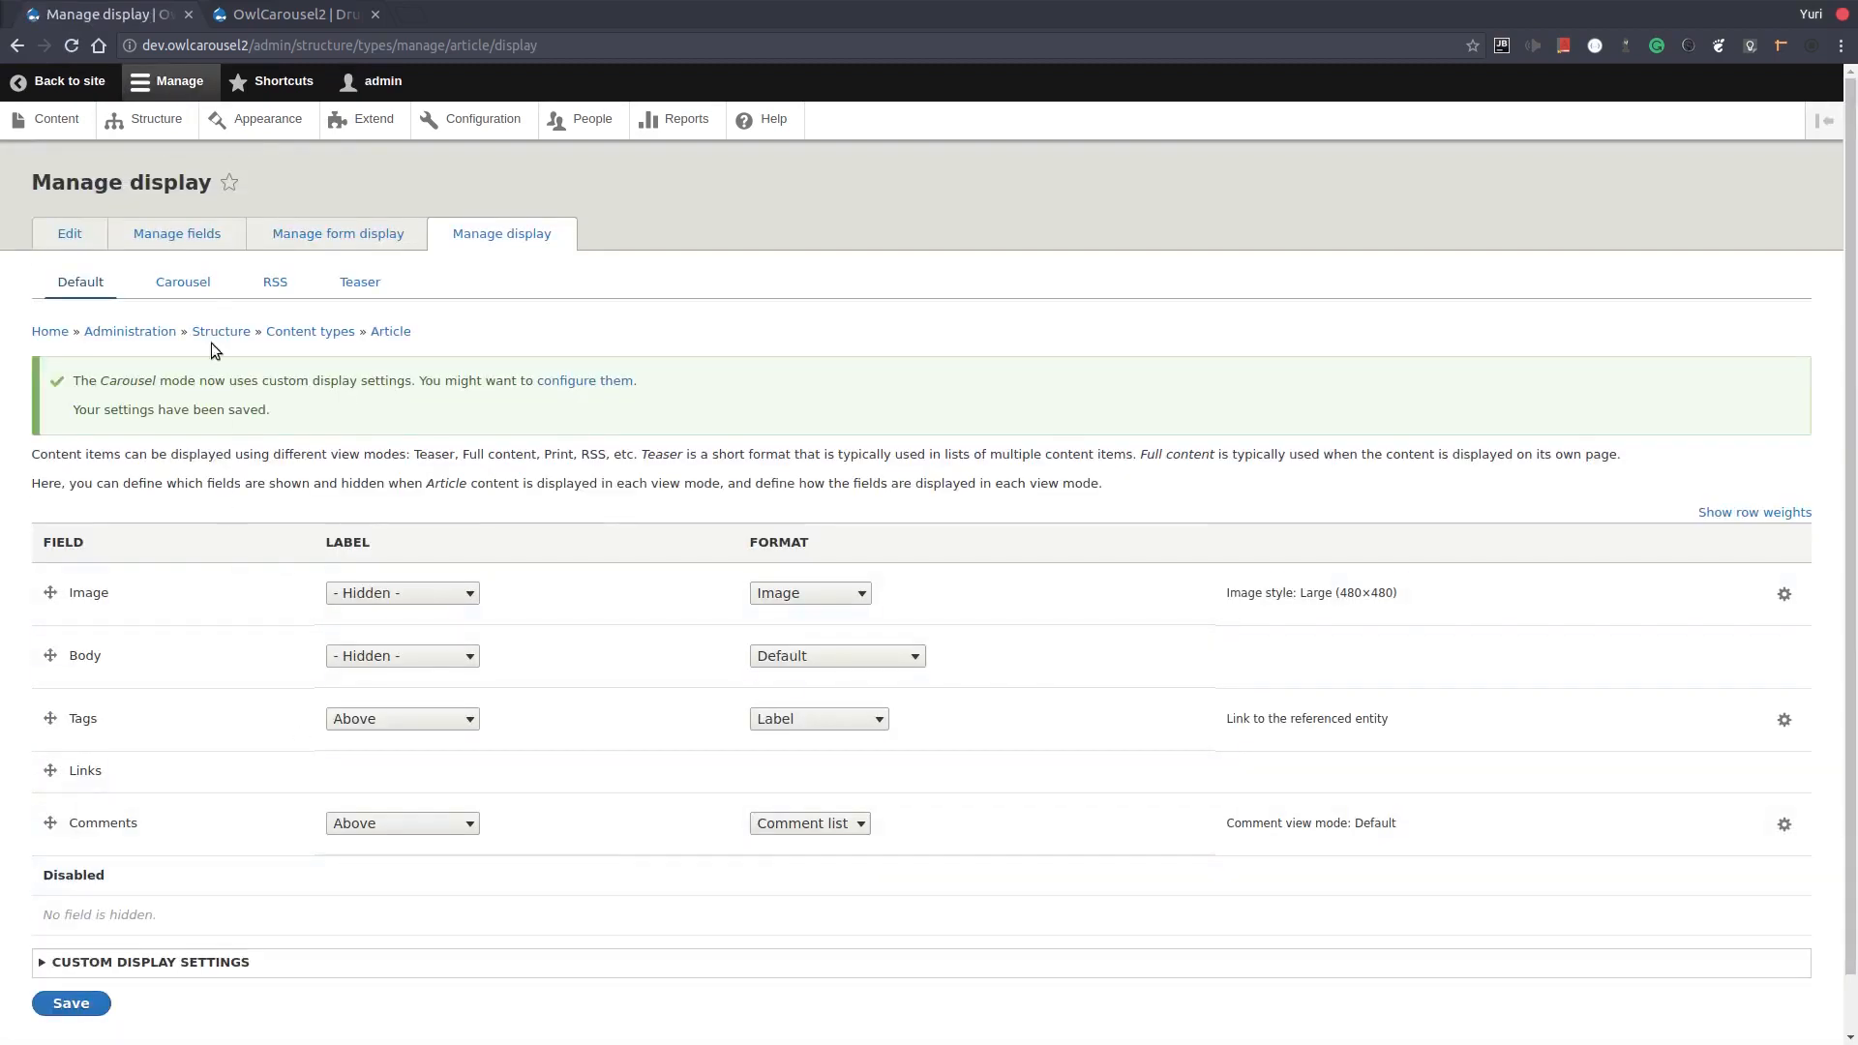
In the Article's Carousel display, disable the Image, Tags, Links and Comments fields, keeping only Body, and save
left_click(186, 290)
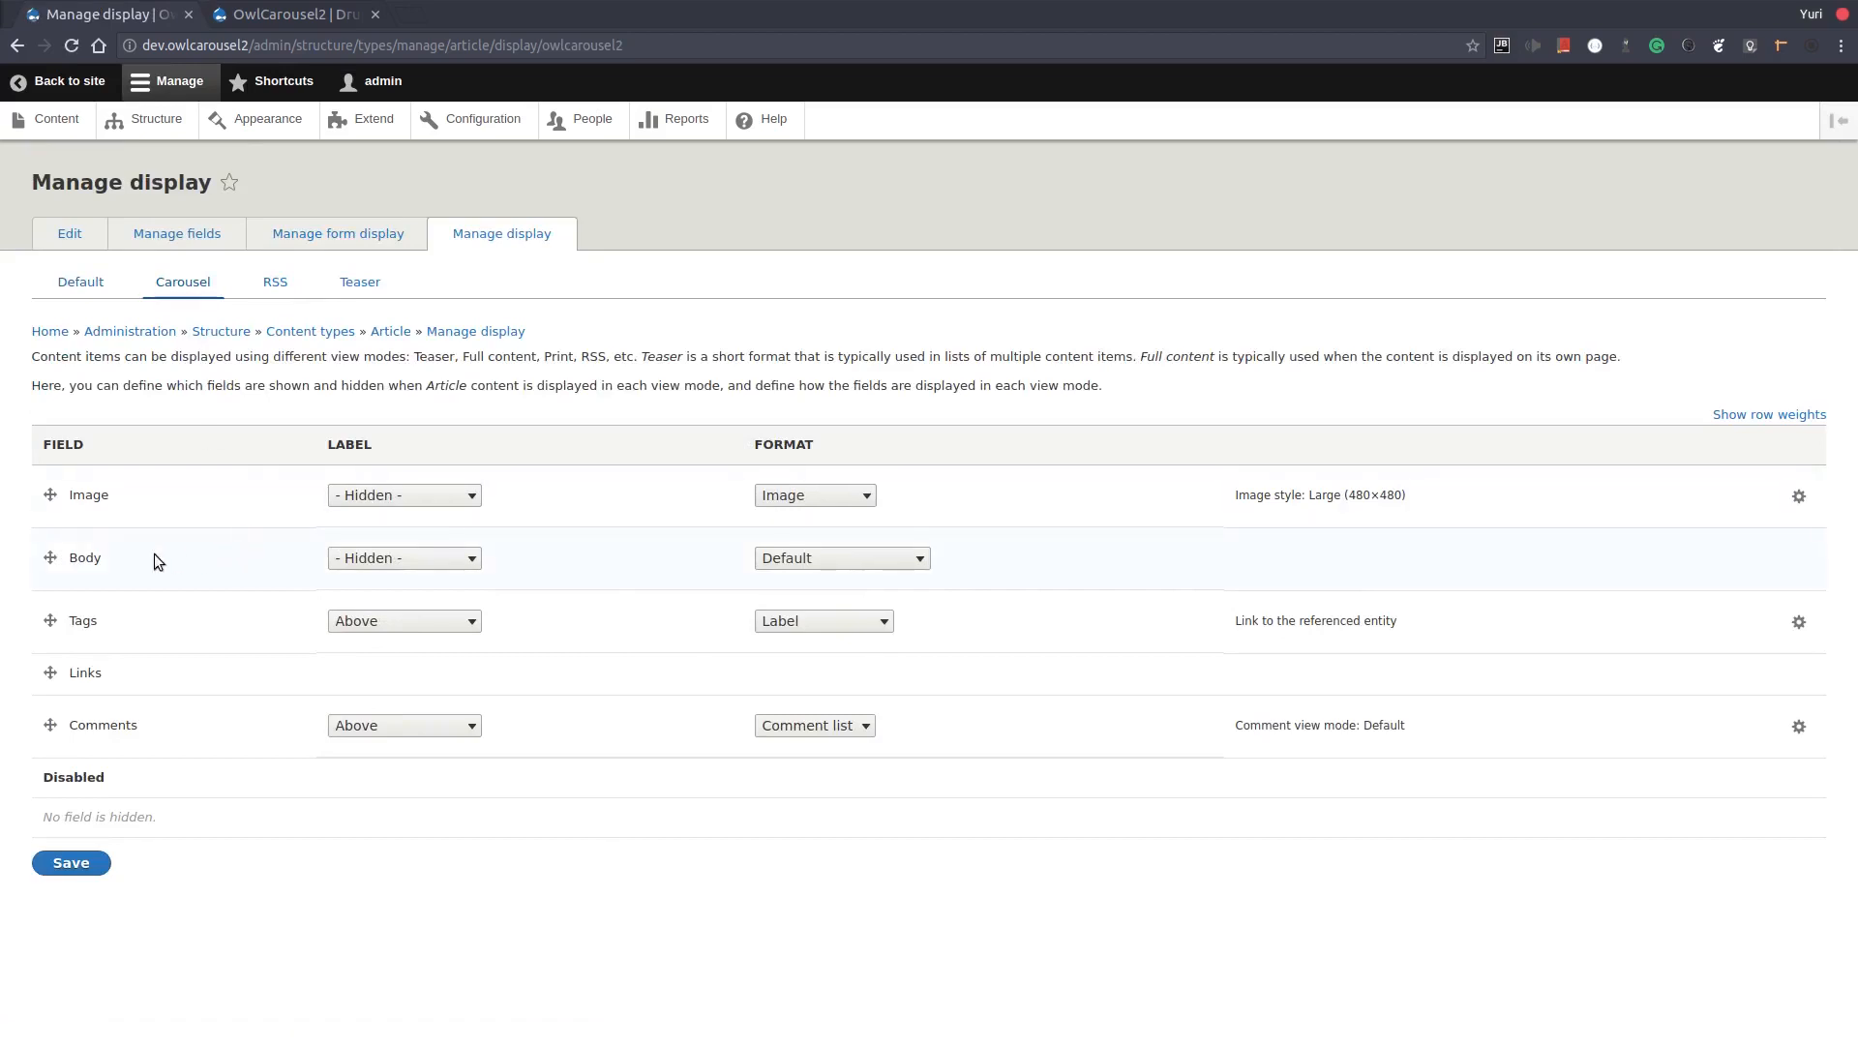
left_click_drag(51, 494, 92, 766)
left_click_drag(55, 532, 83, 606)
left_click_drag(52, 528, 109, 597)
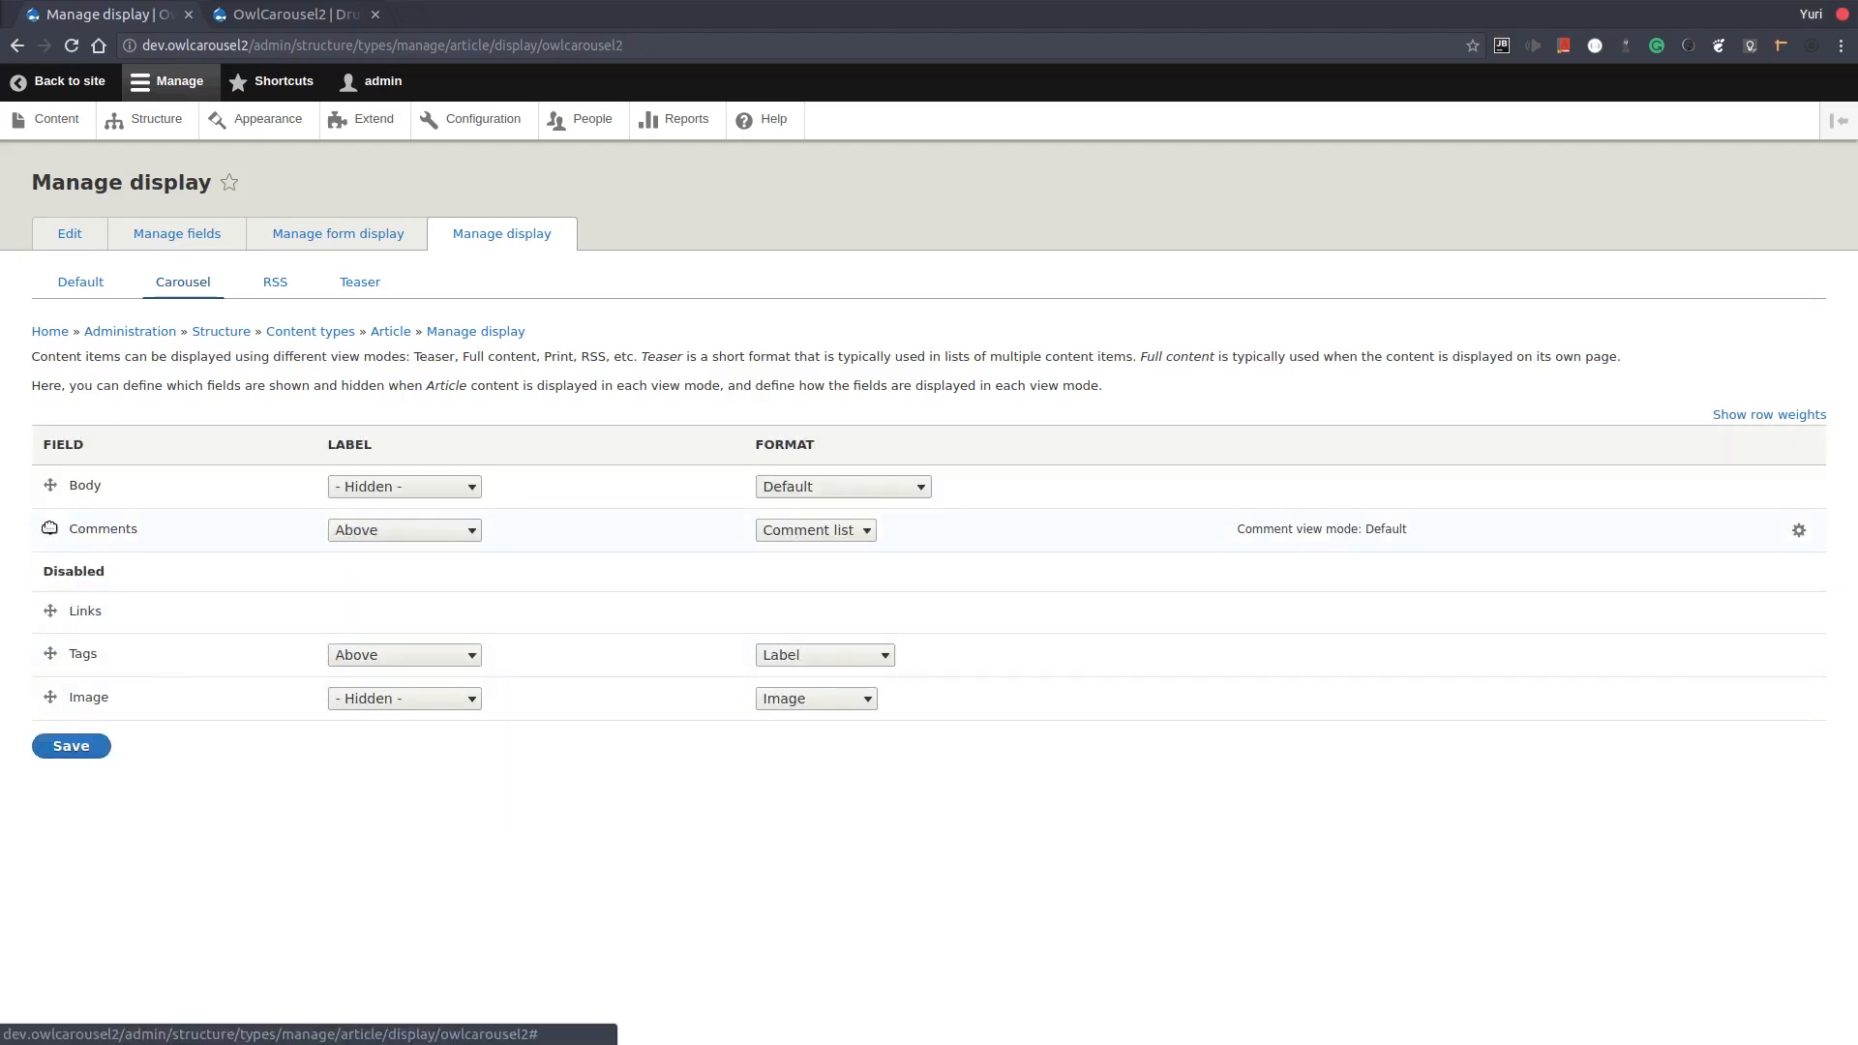
left_click_drag(50, 528, 67, 579)
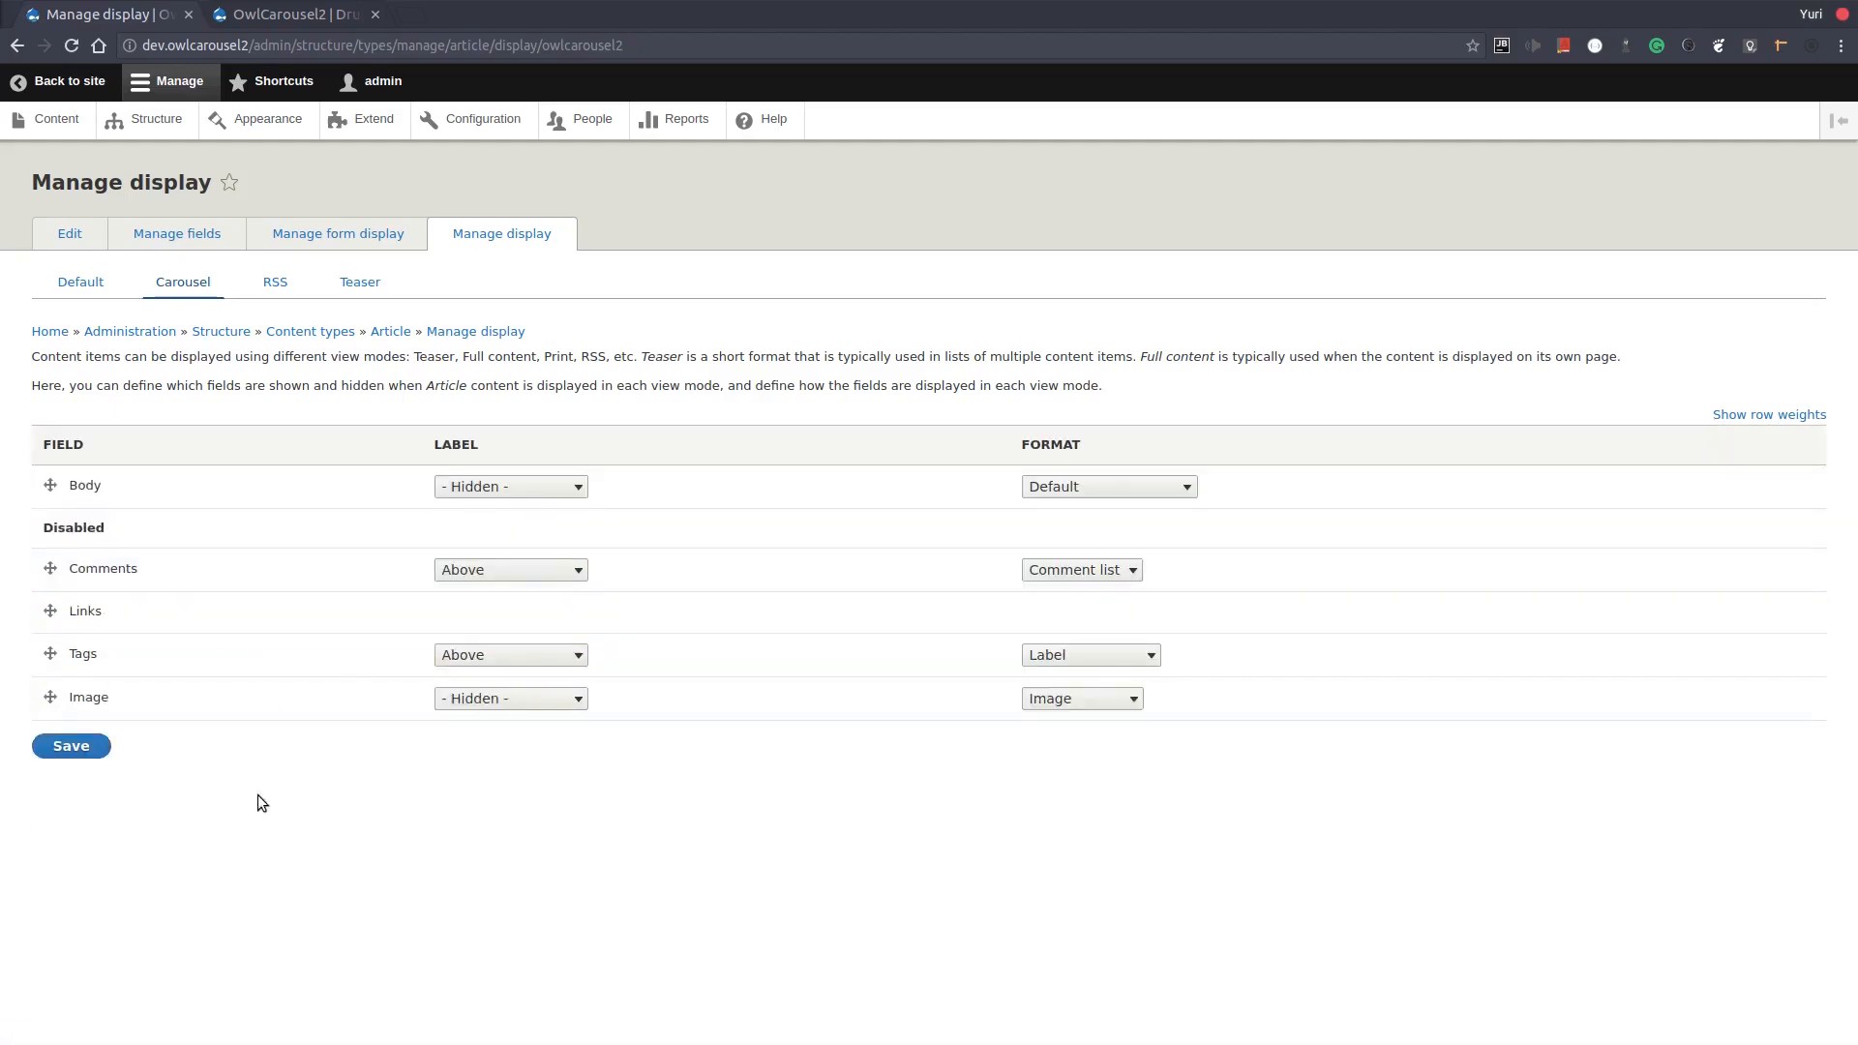
left_click(74, 746)
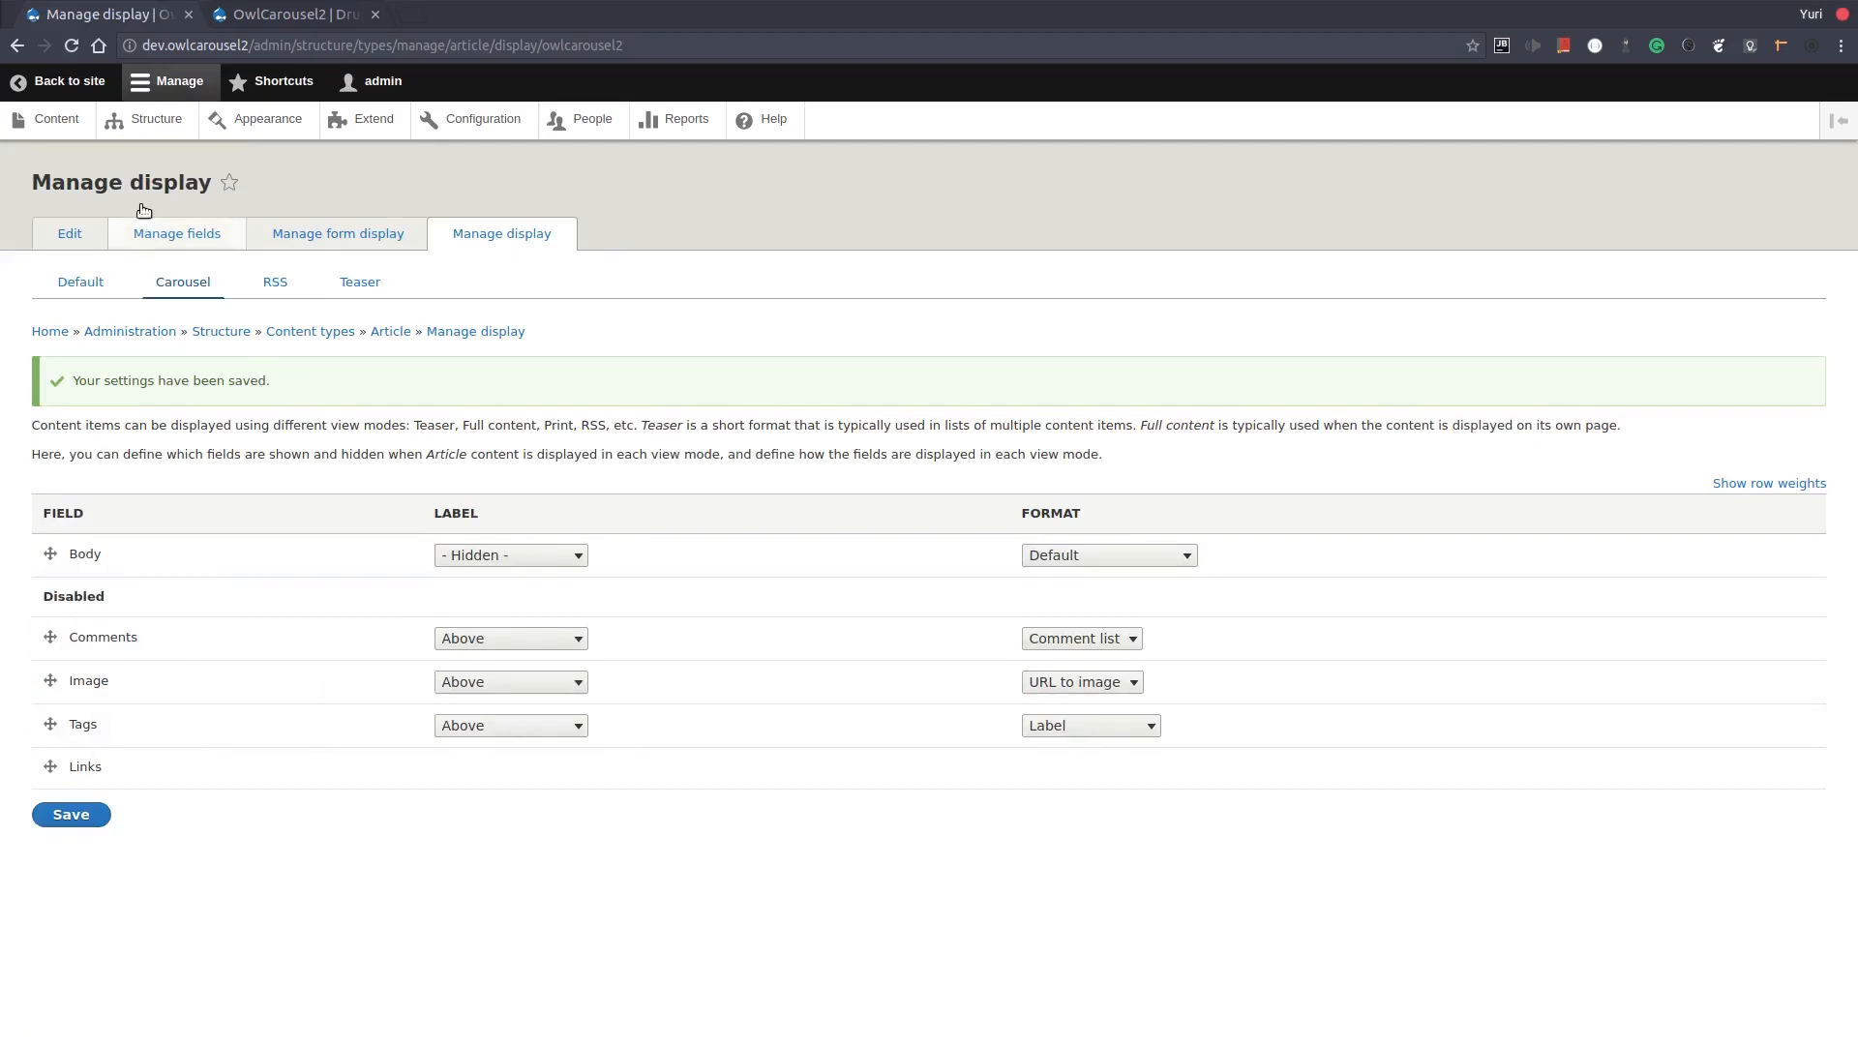
Add a view item to Carousel 1 using "Carousel view : default : Master" with the Carousel node view mode
left_click(61, 121)
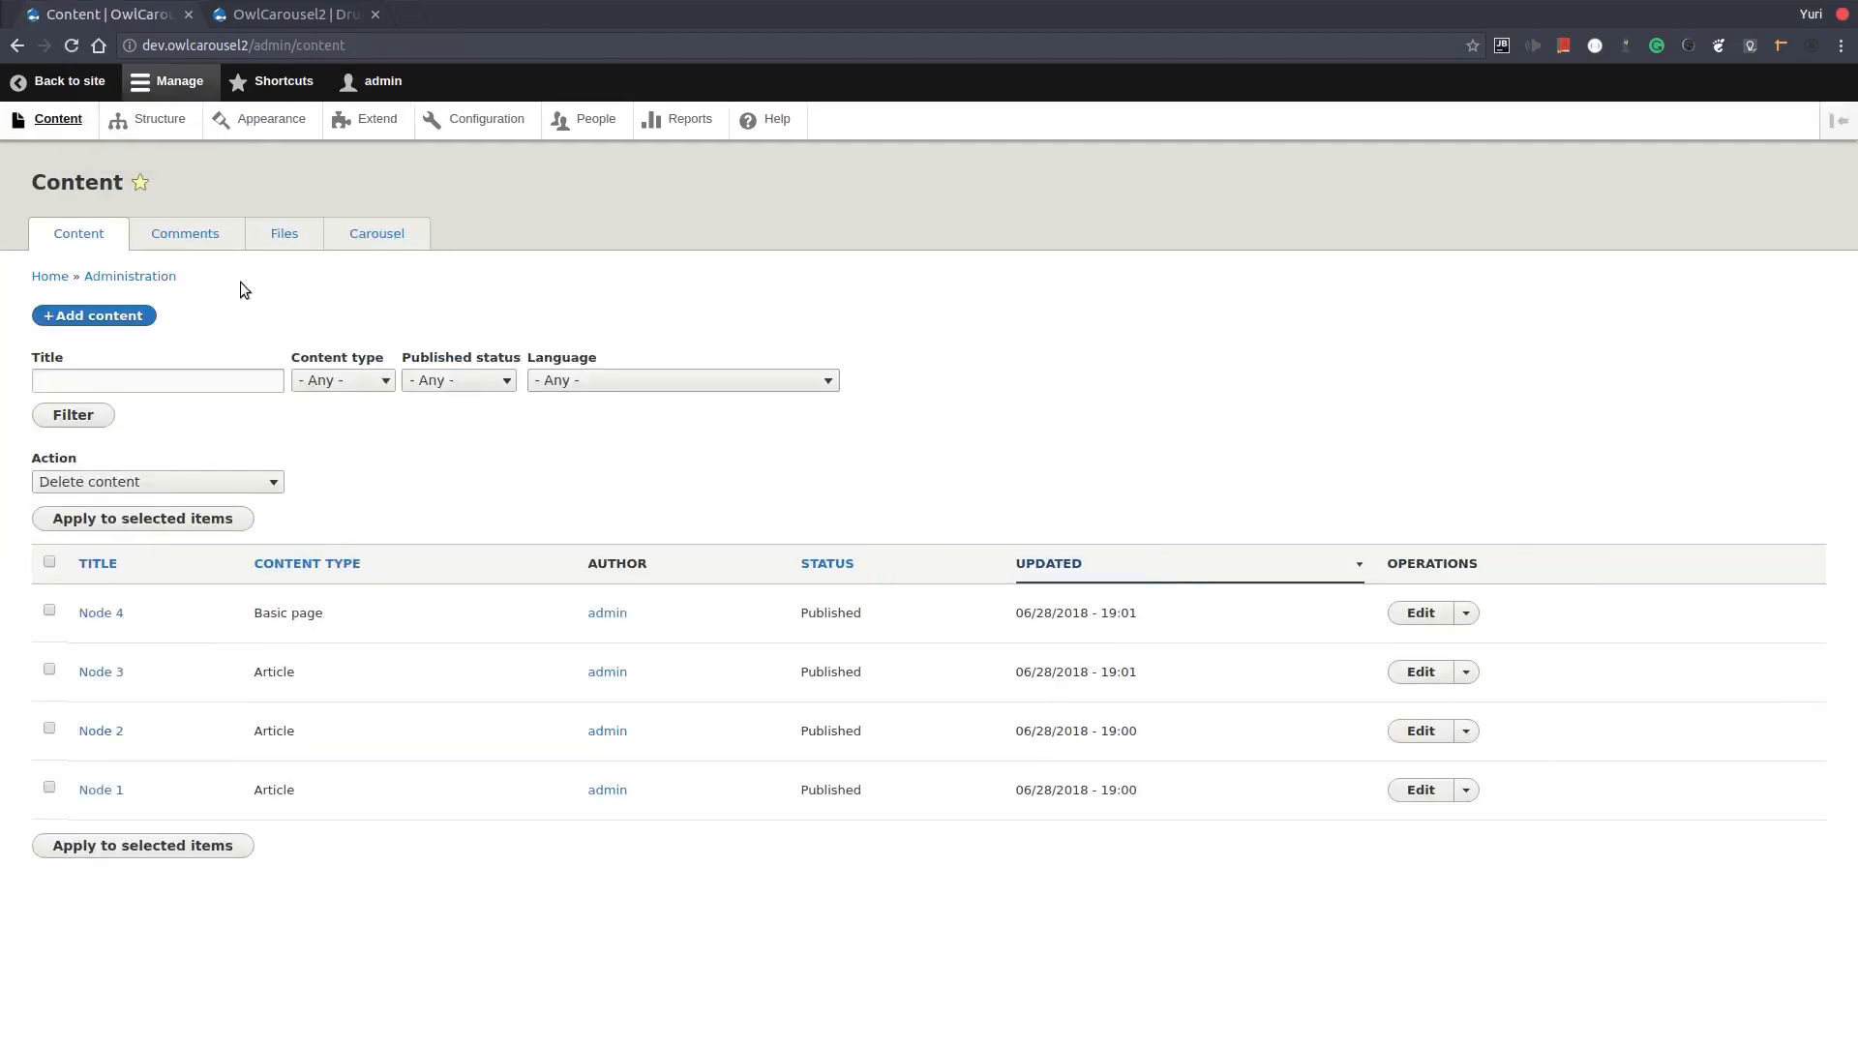
left_click(398, 230)
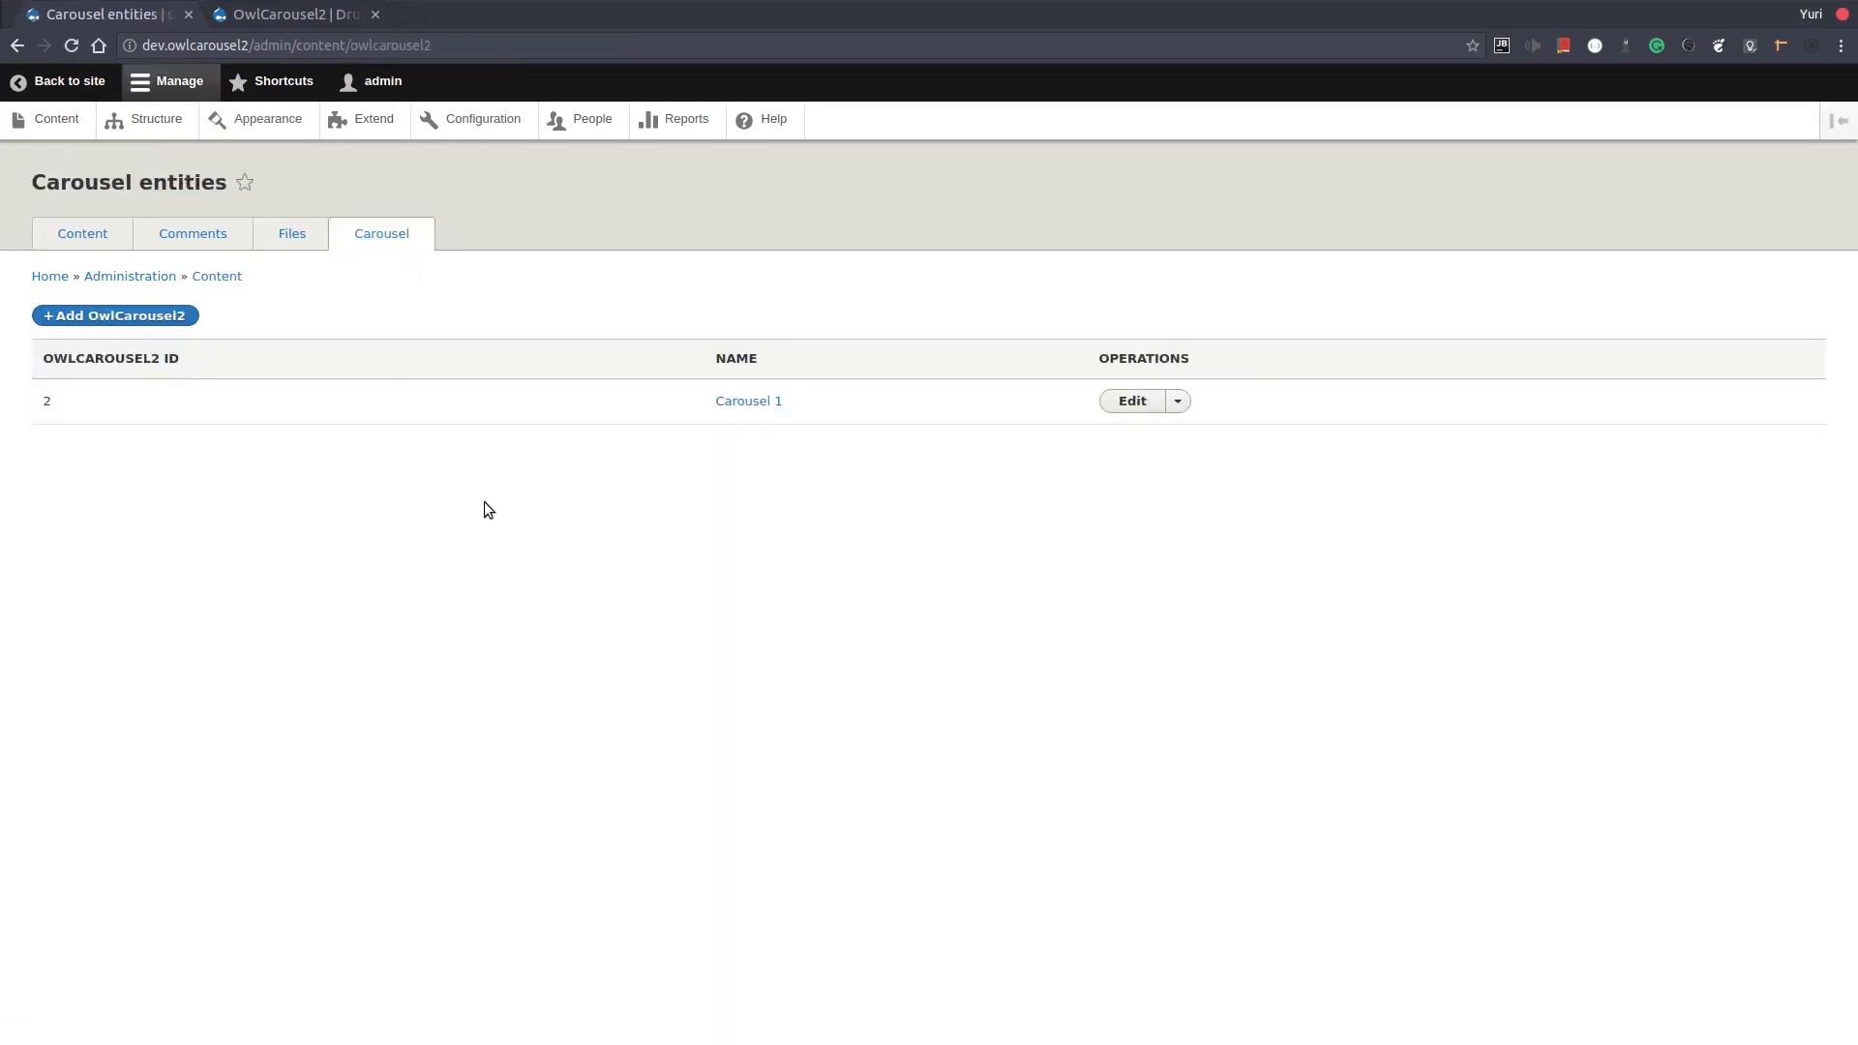
left_click(1133, 401)
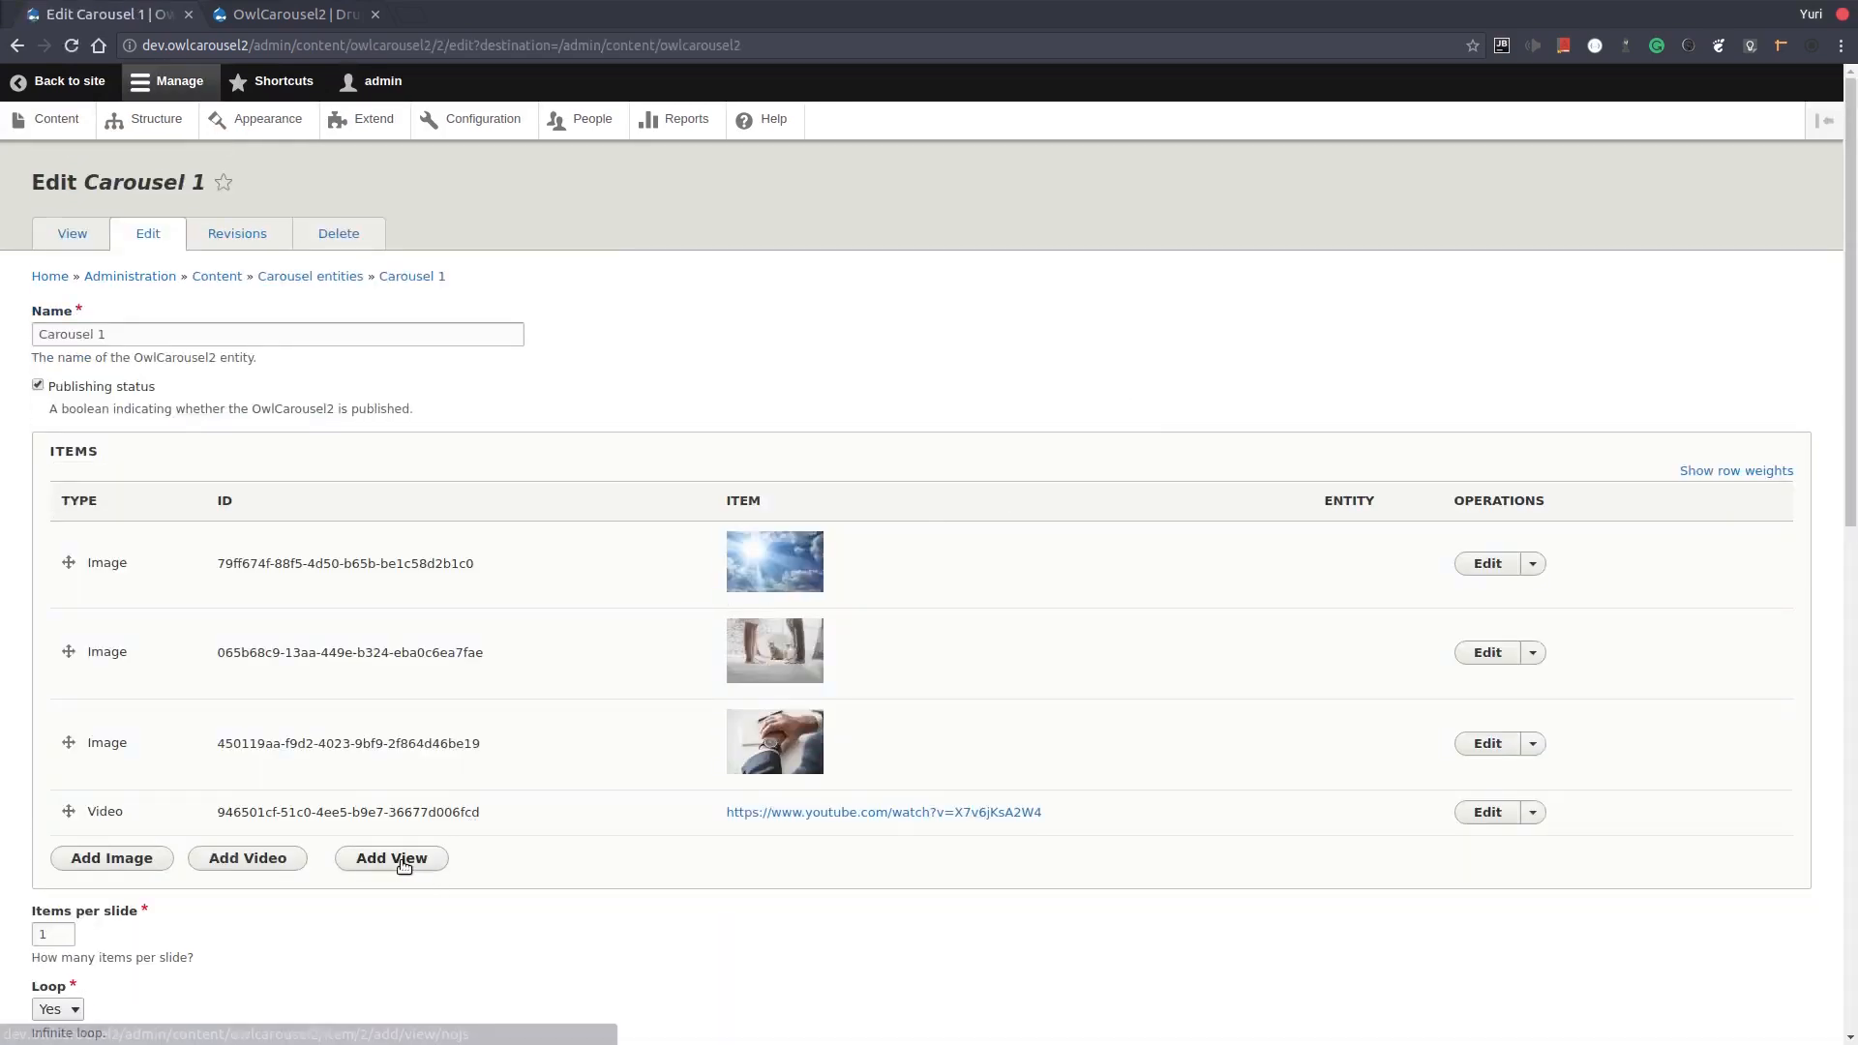
left_click(397, 861)
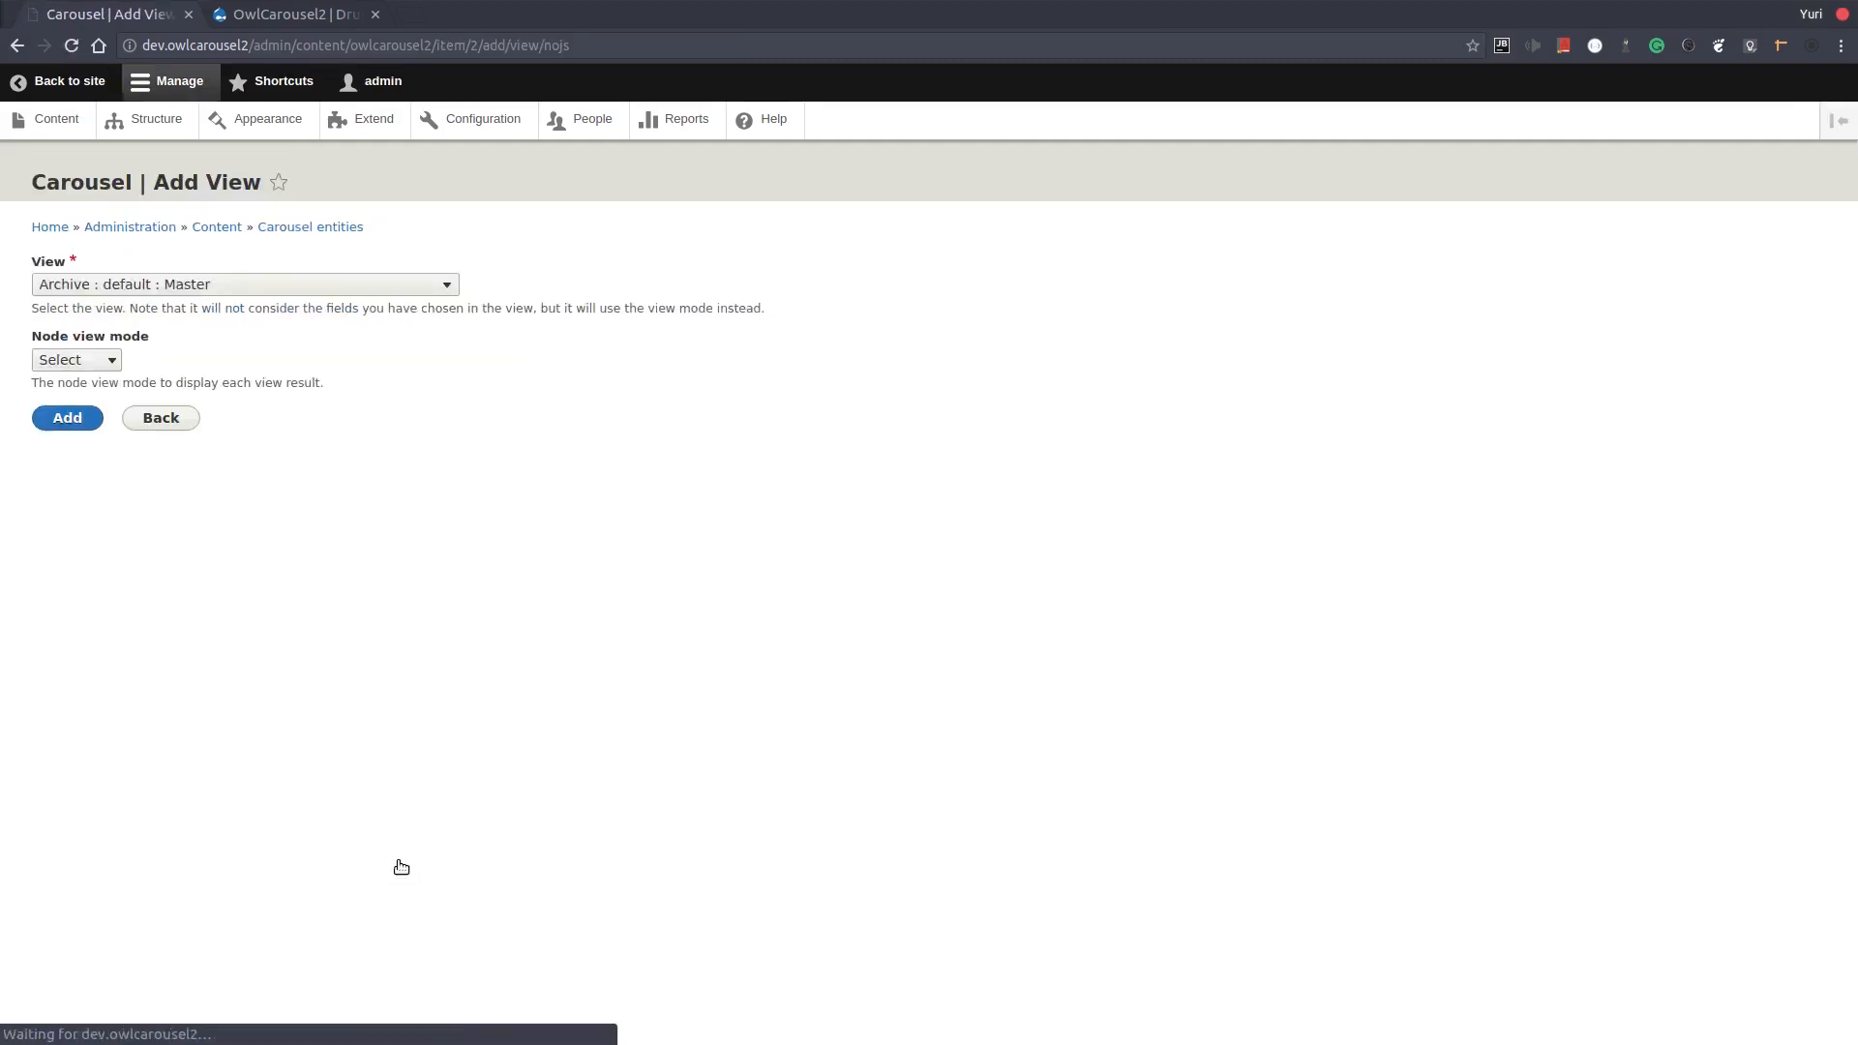
left_click(270, 286)
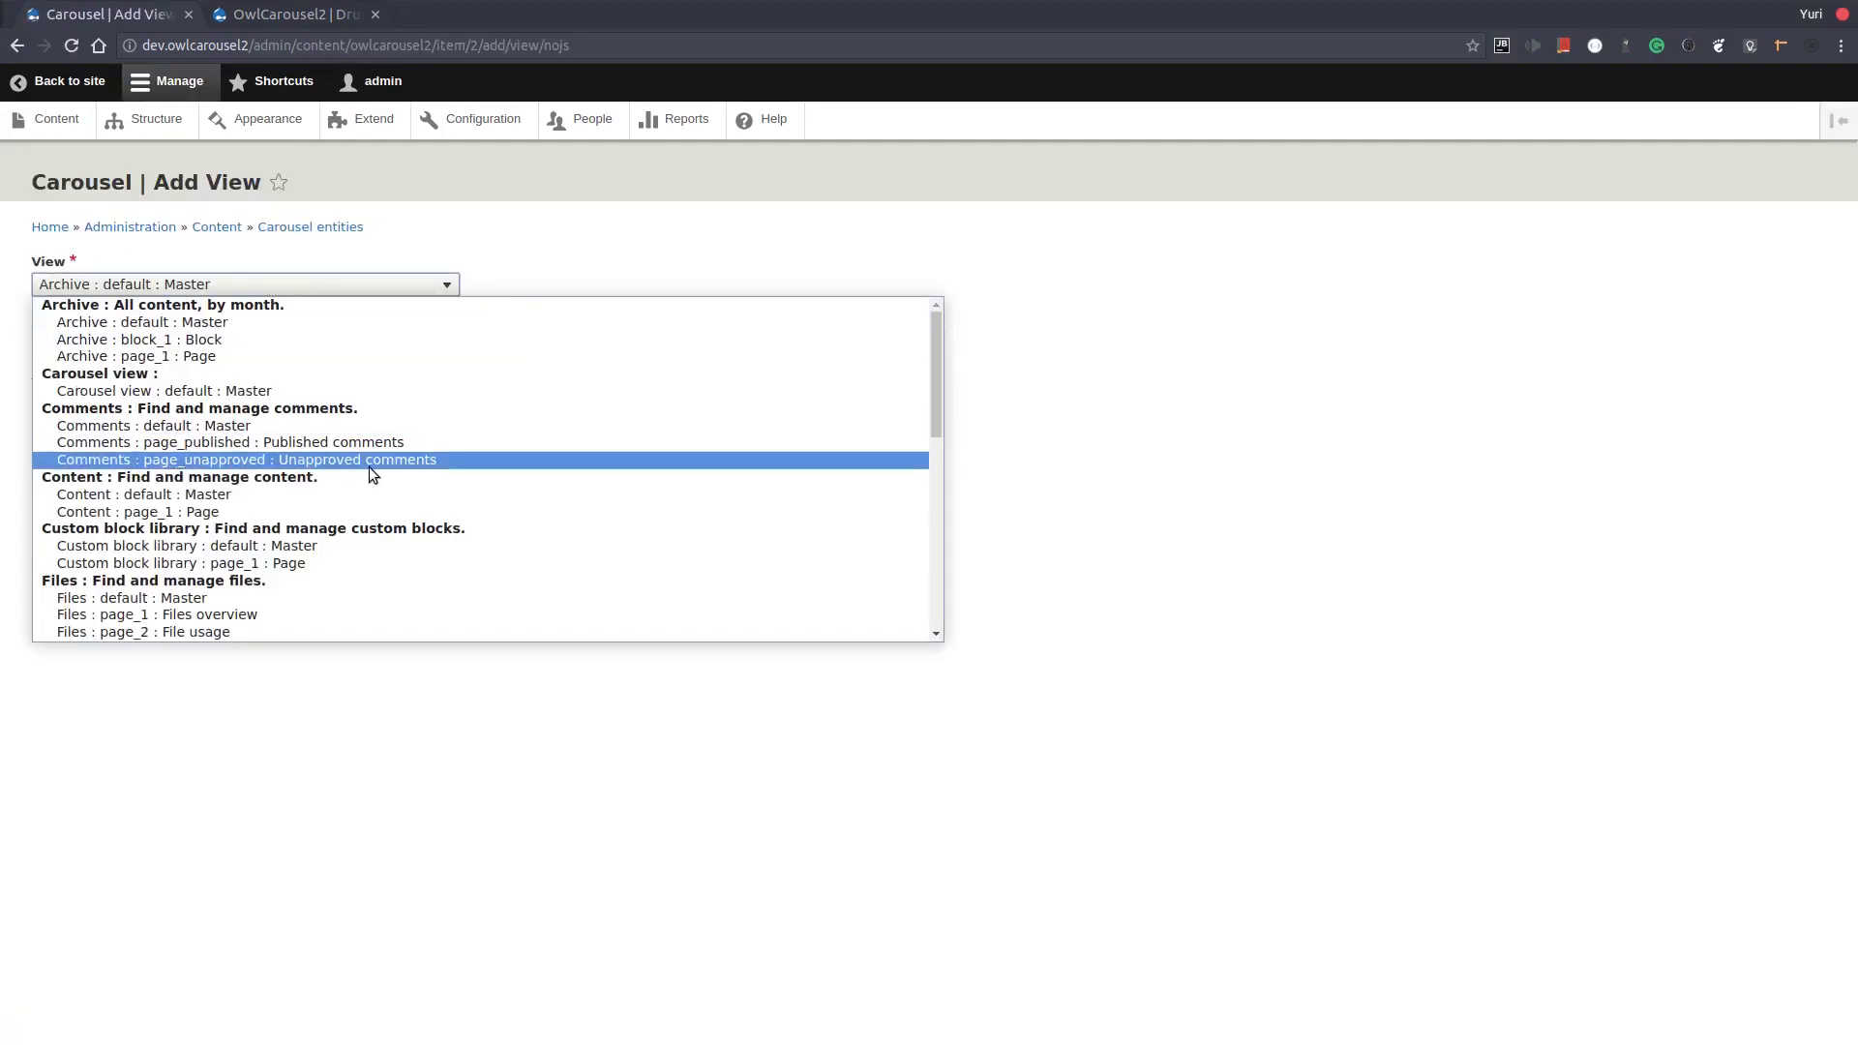
scroll(370, 468, "down", 1)
scroll(370, 466, "up", 1)
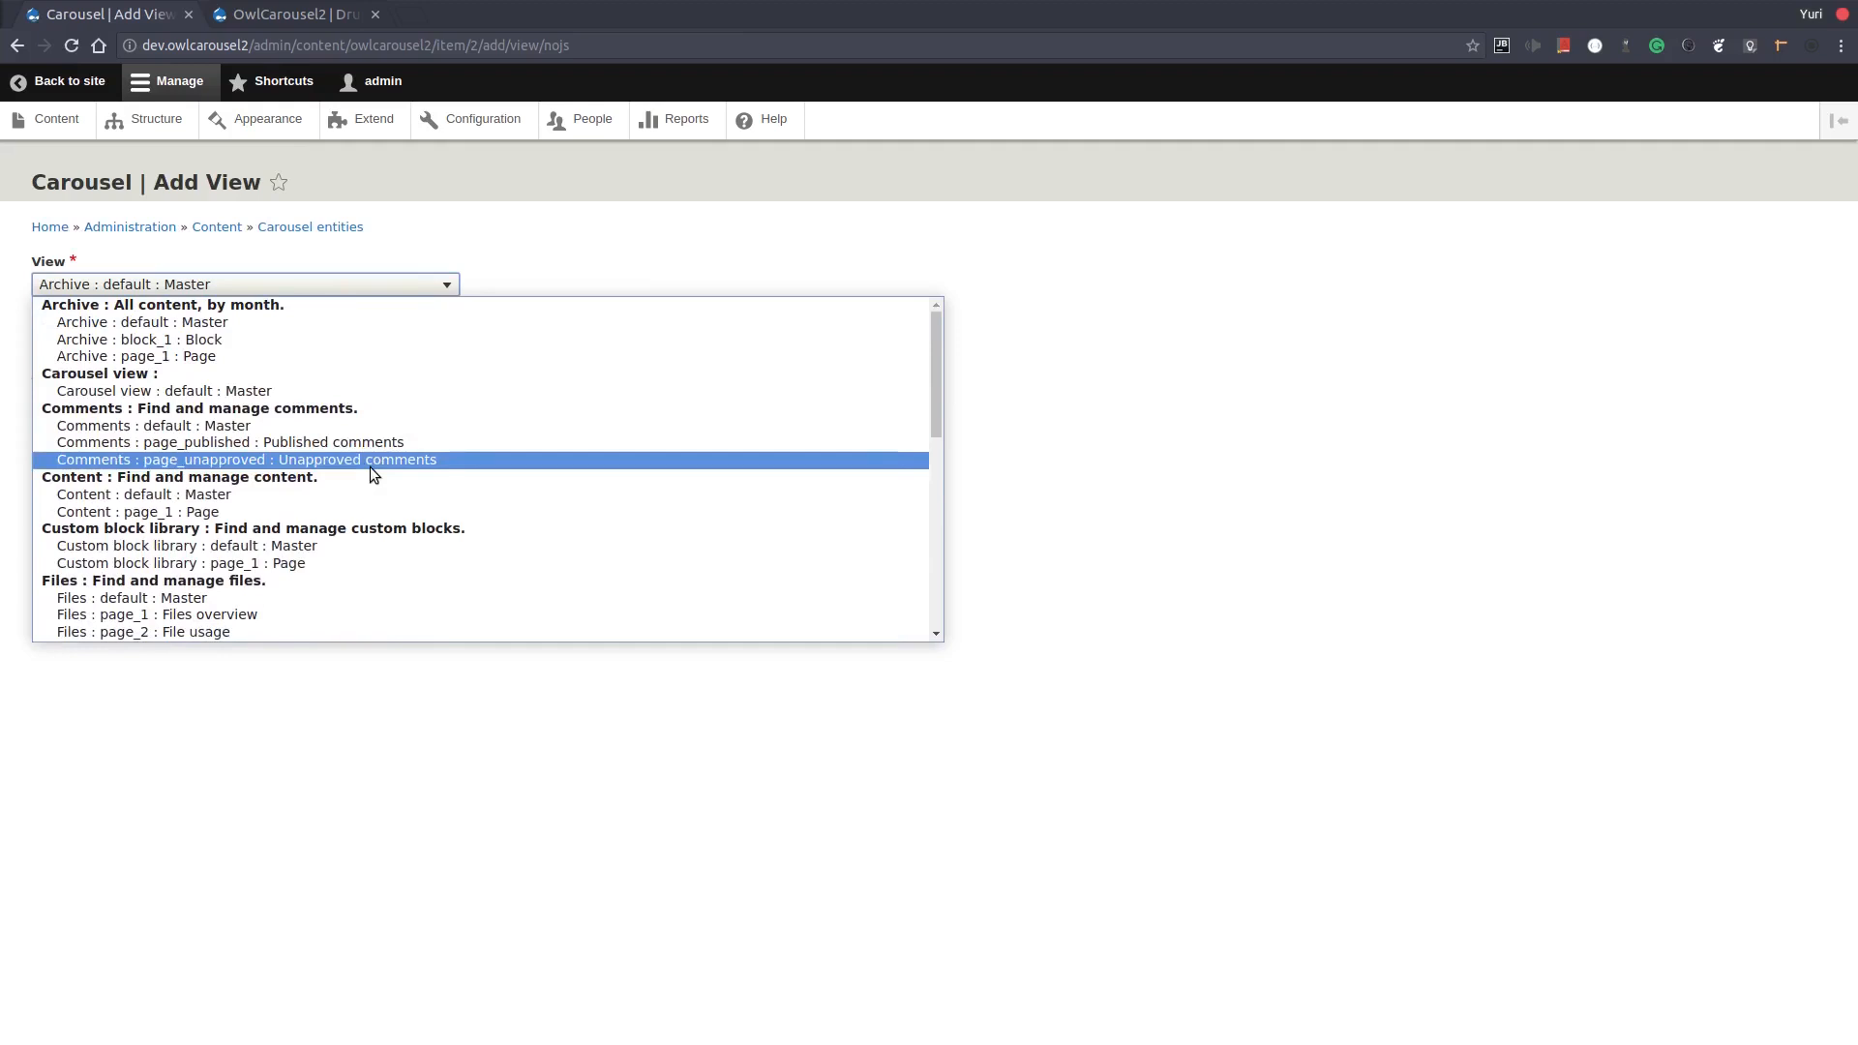
left_click(348, 390)
left_click(108, 360)
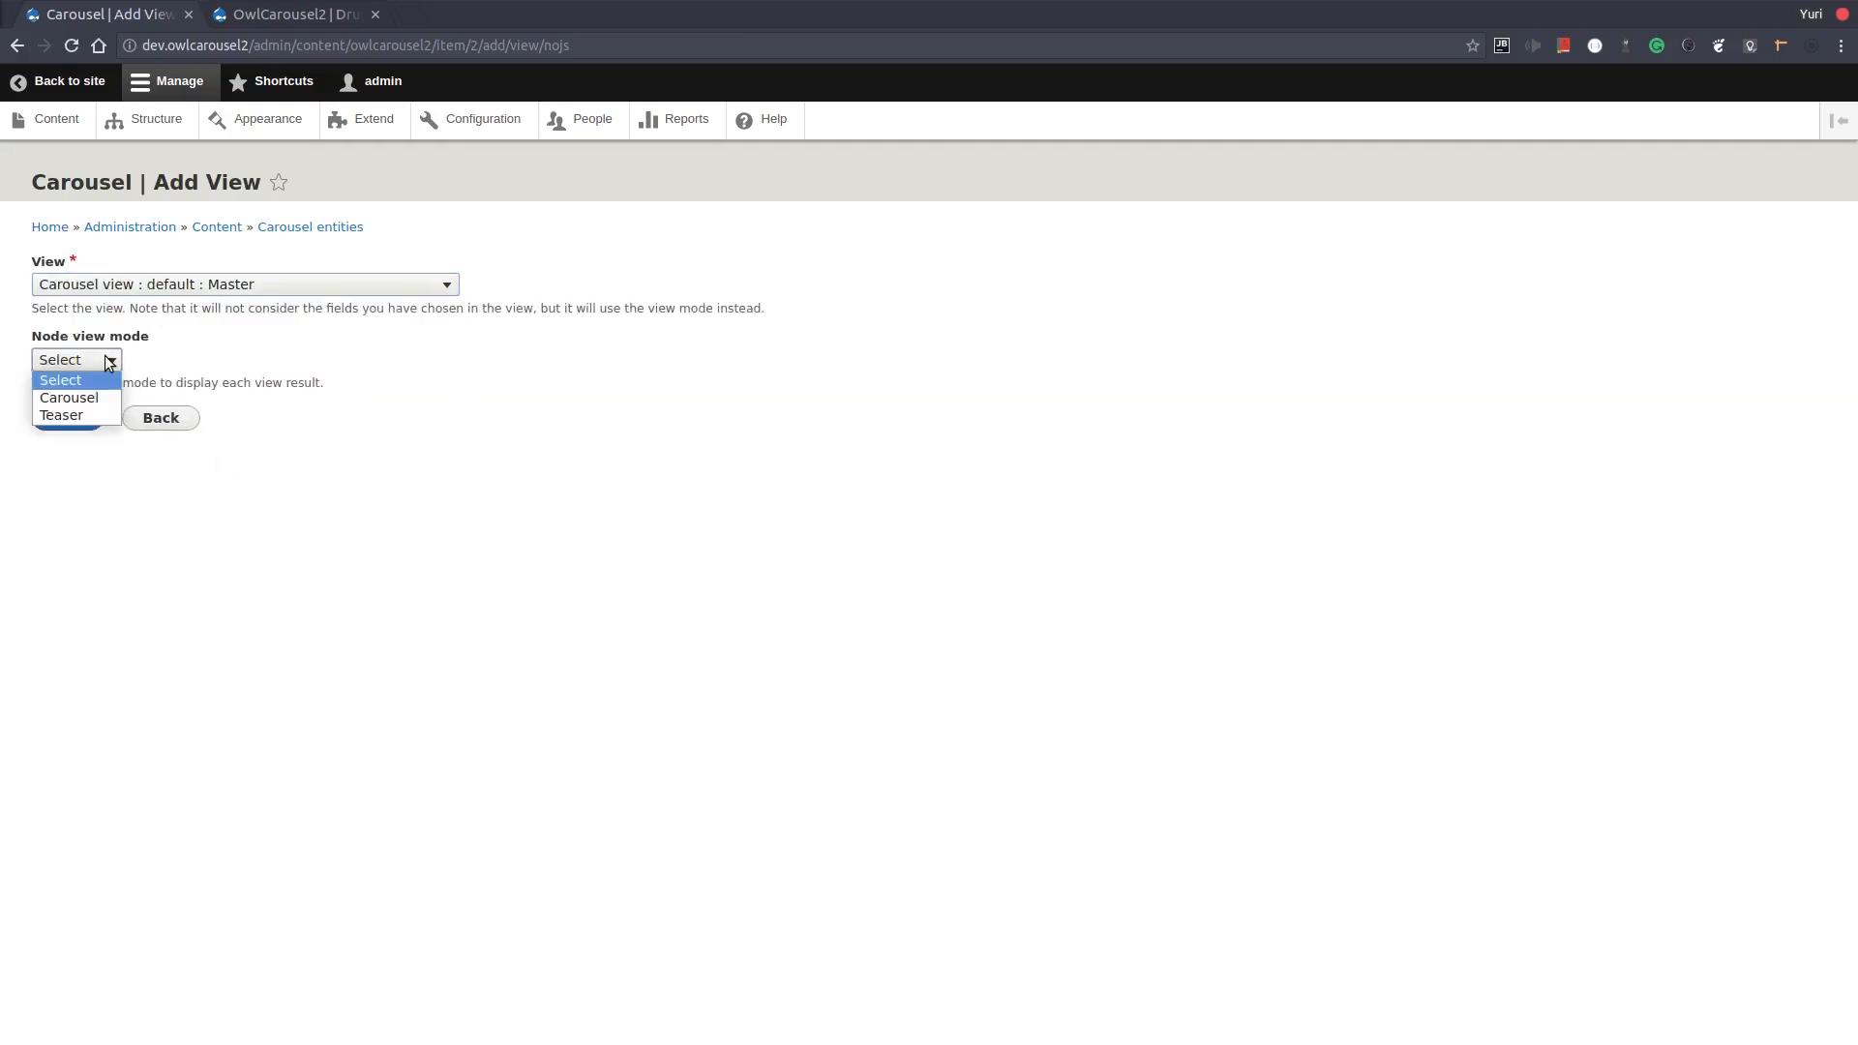
left_click(108, 399)
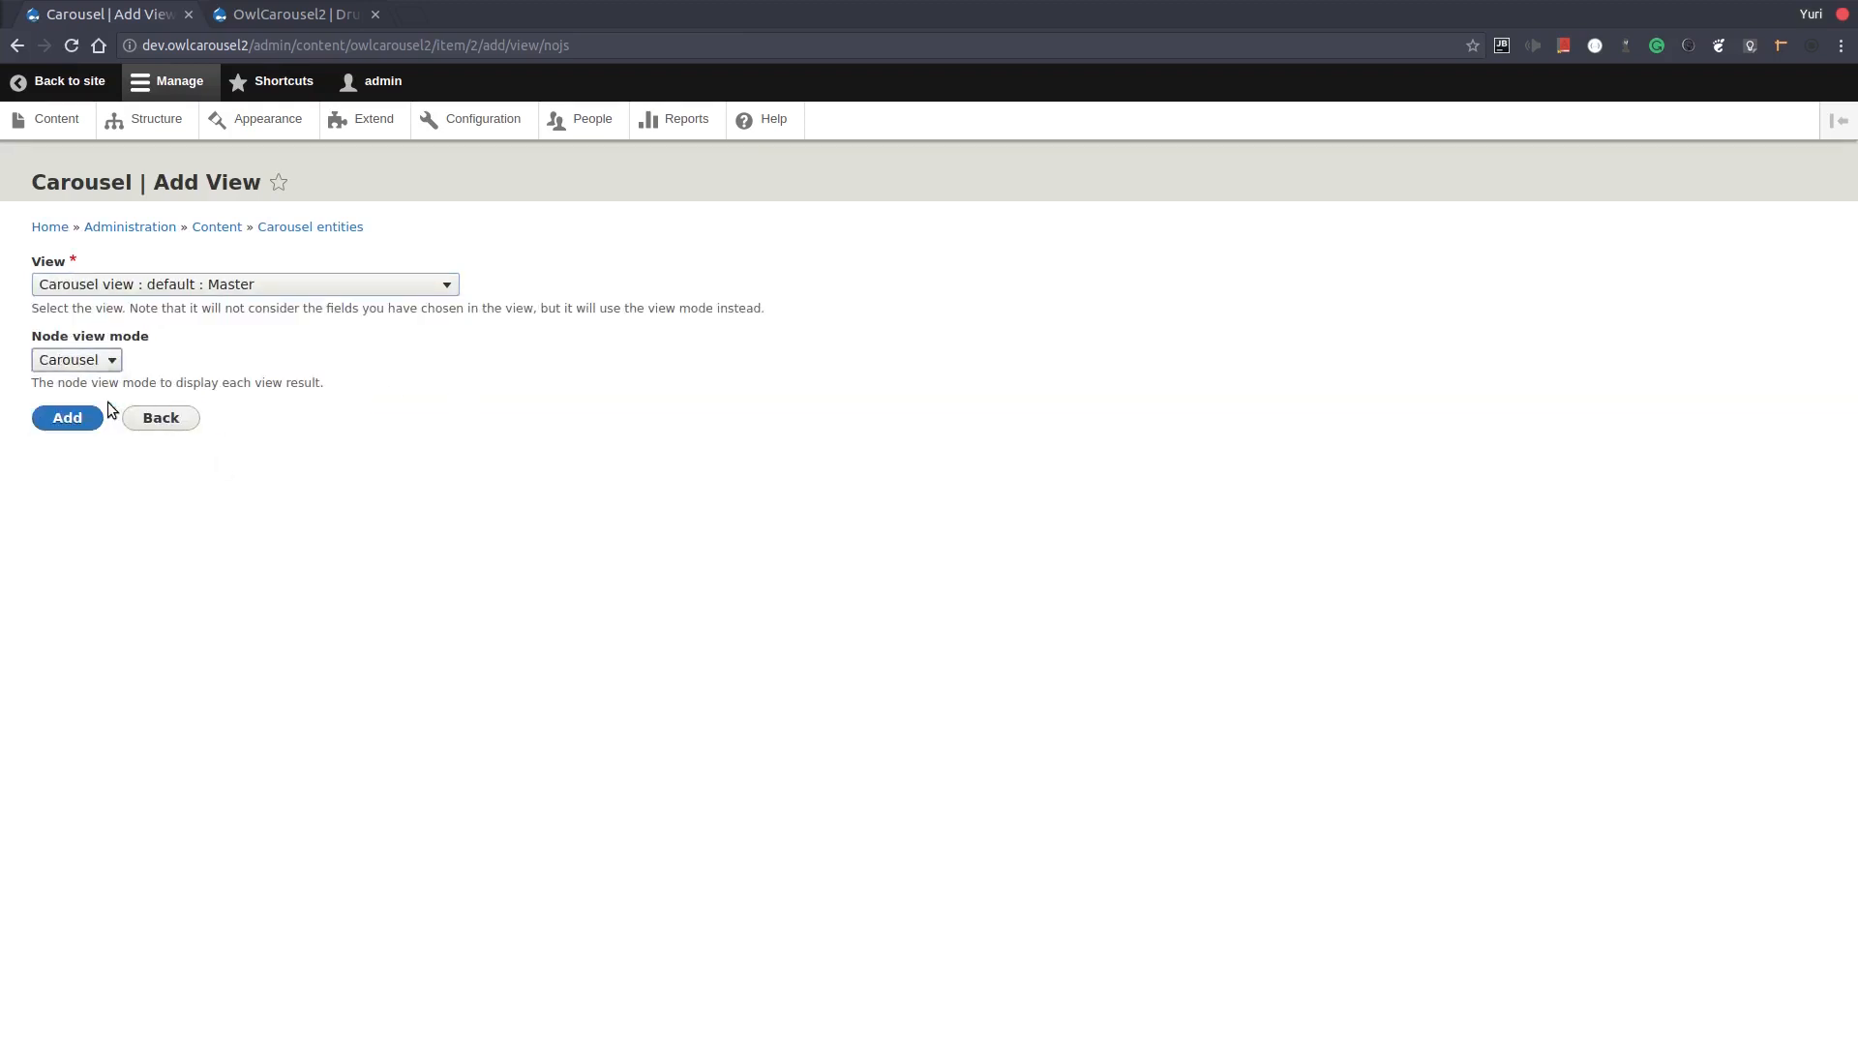
left_click(73, 419)
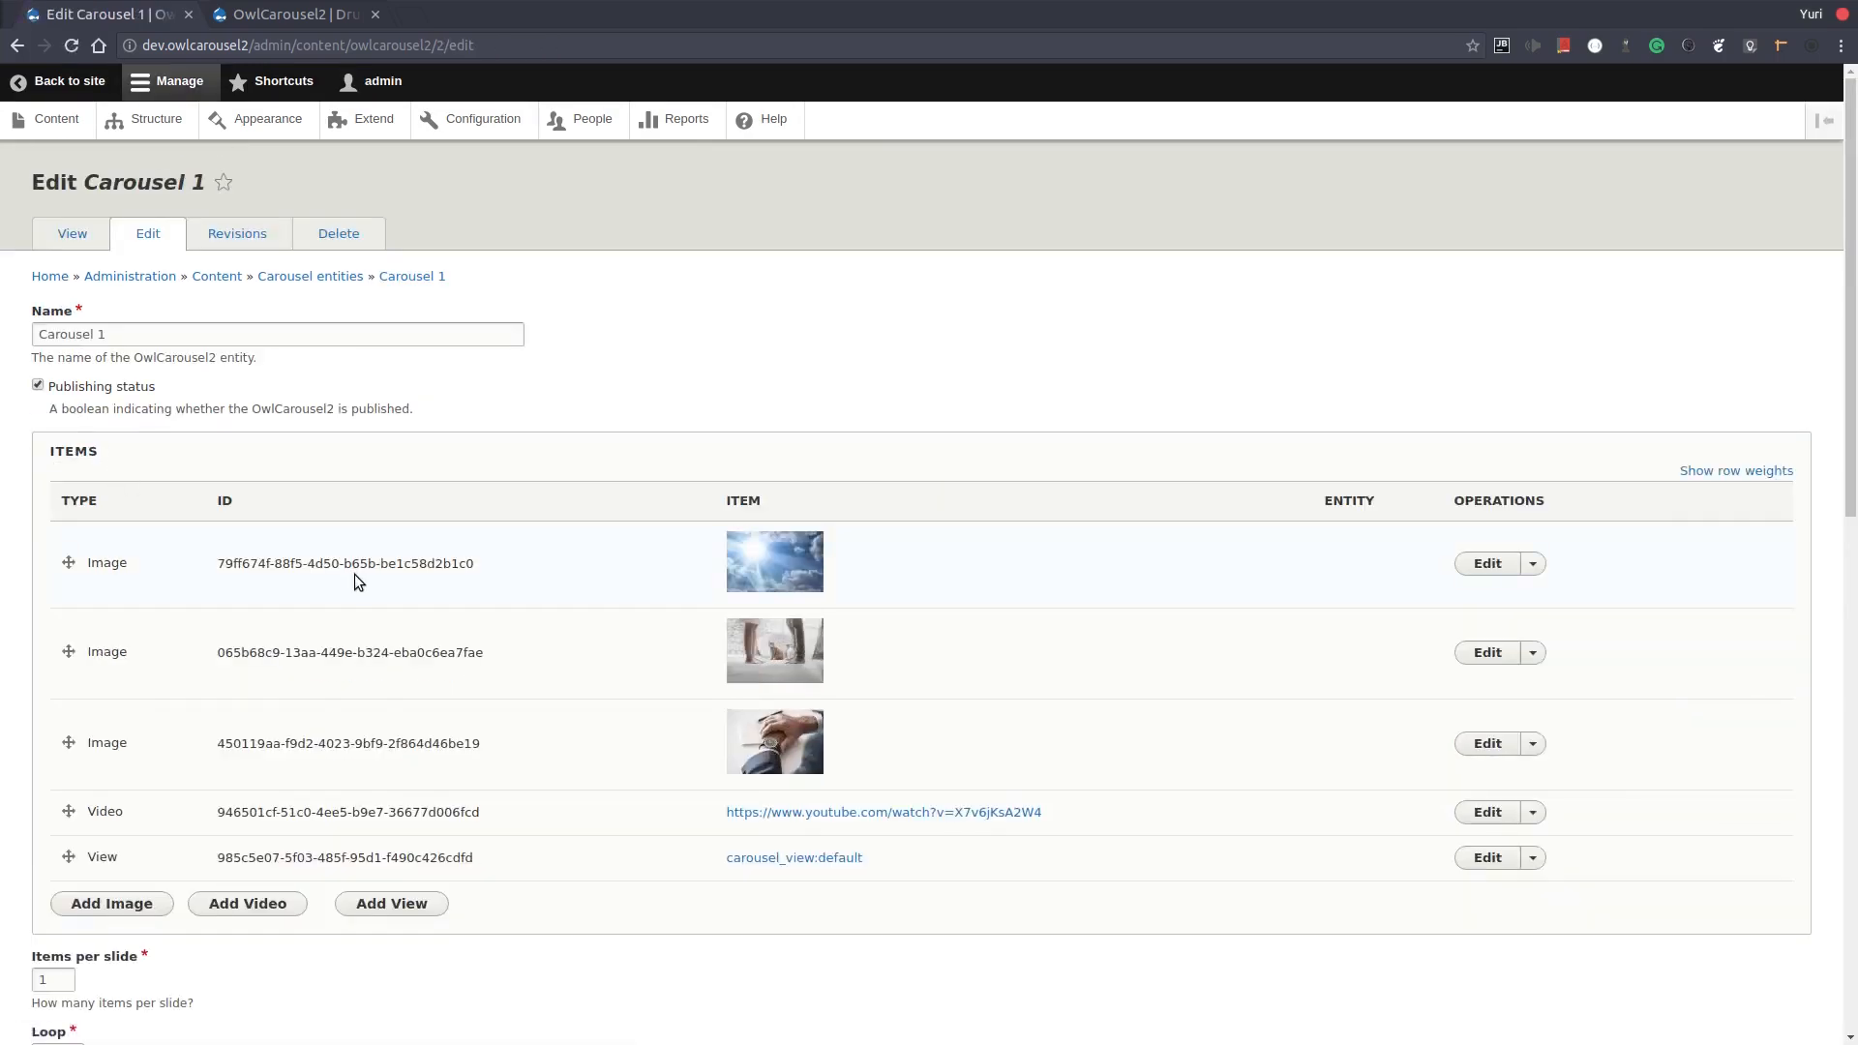
View Carousel 1 and jump to the slides that come from the view to check their node content
left_click(85, 224)
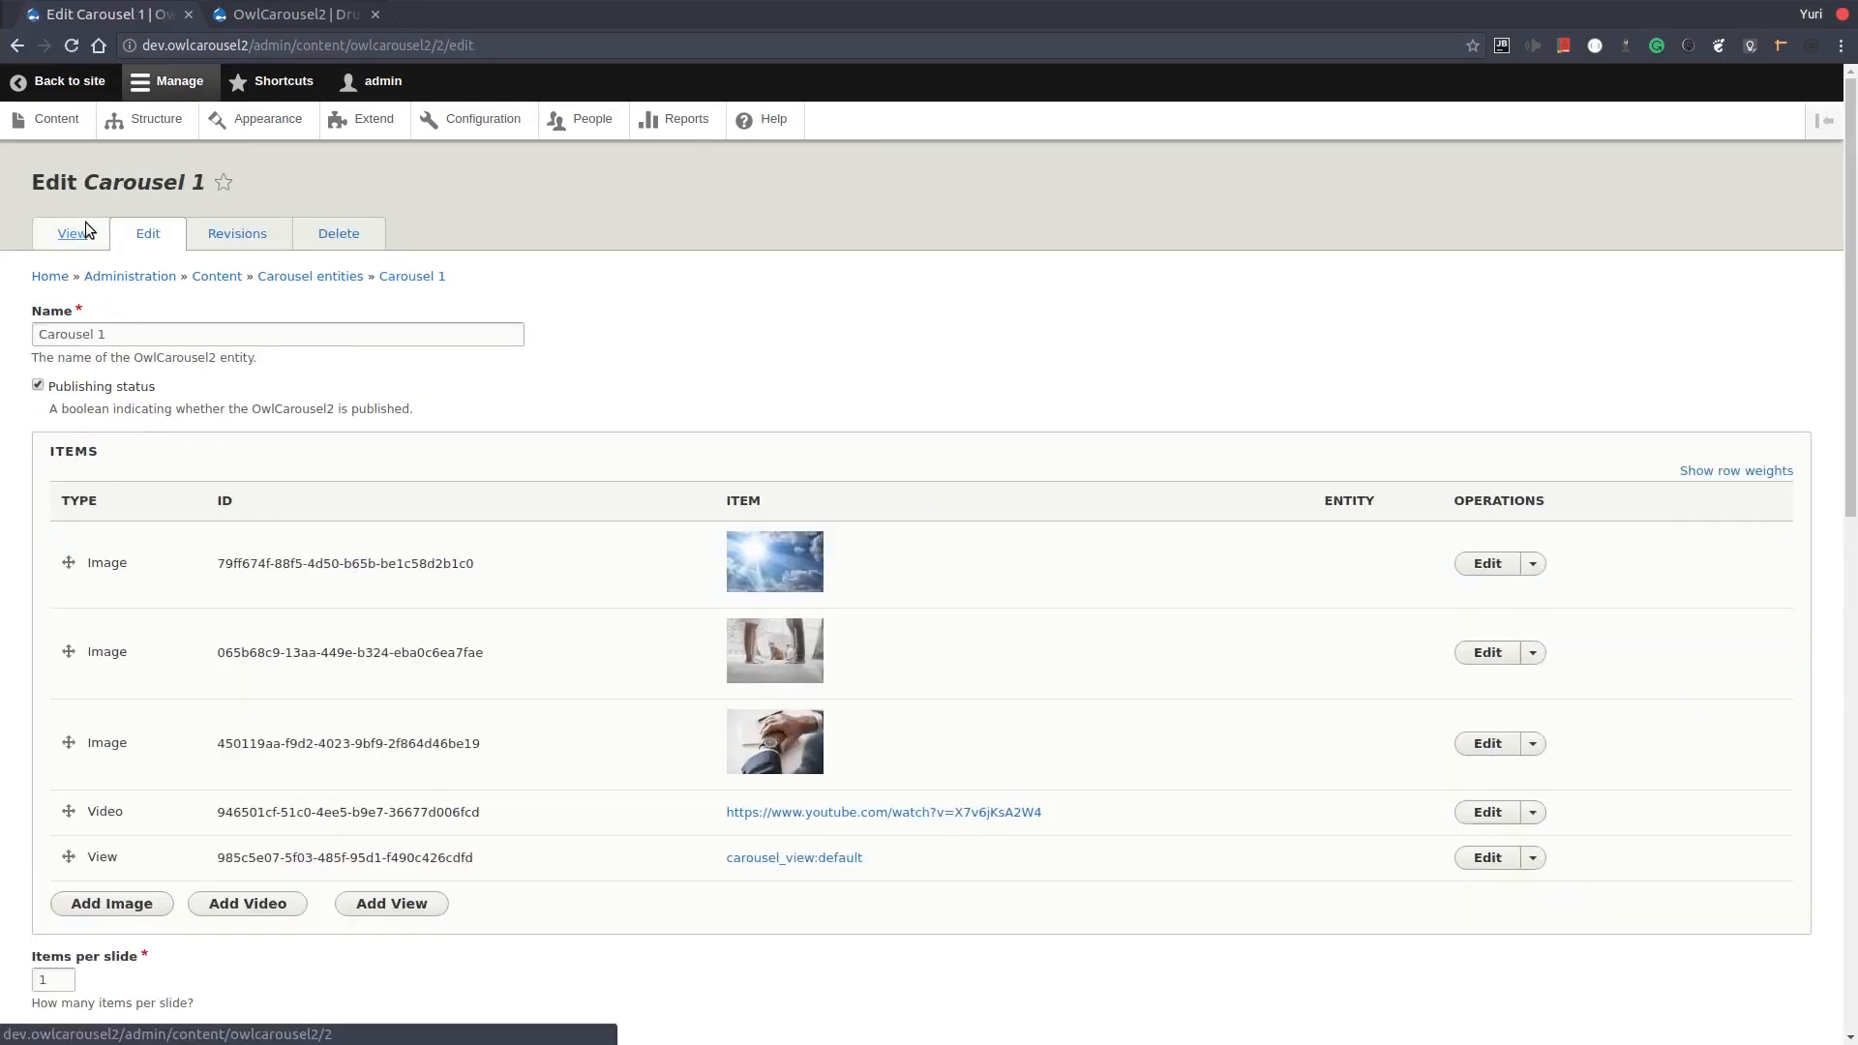
scroll(754, 677, "down", 3)
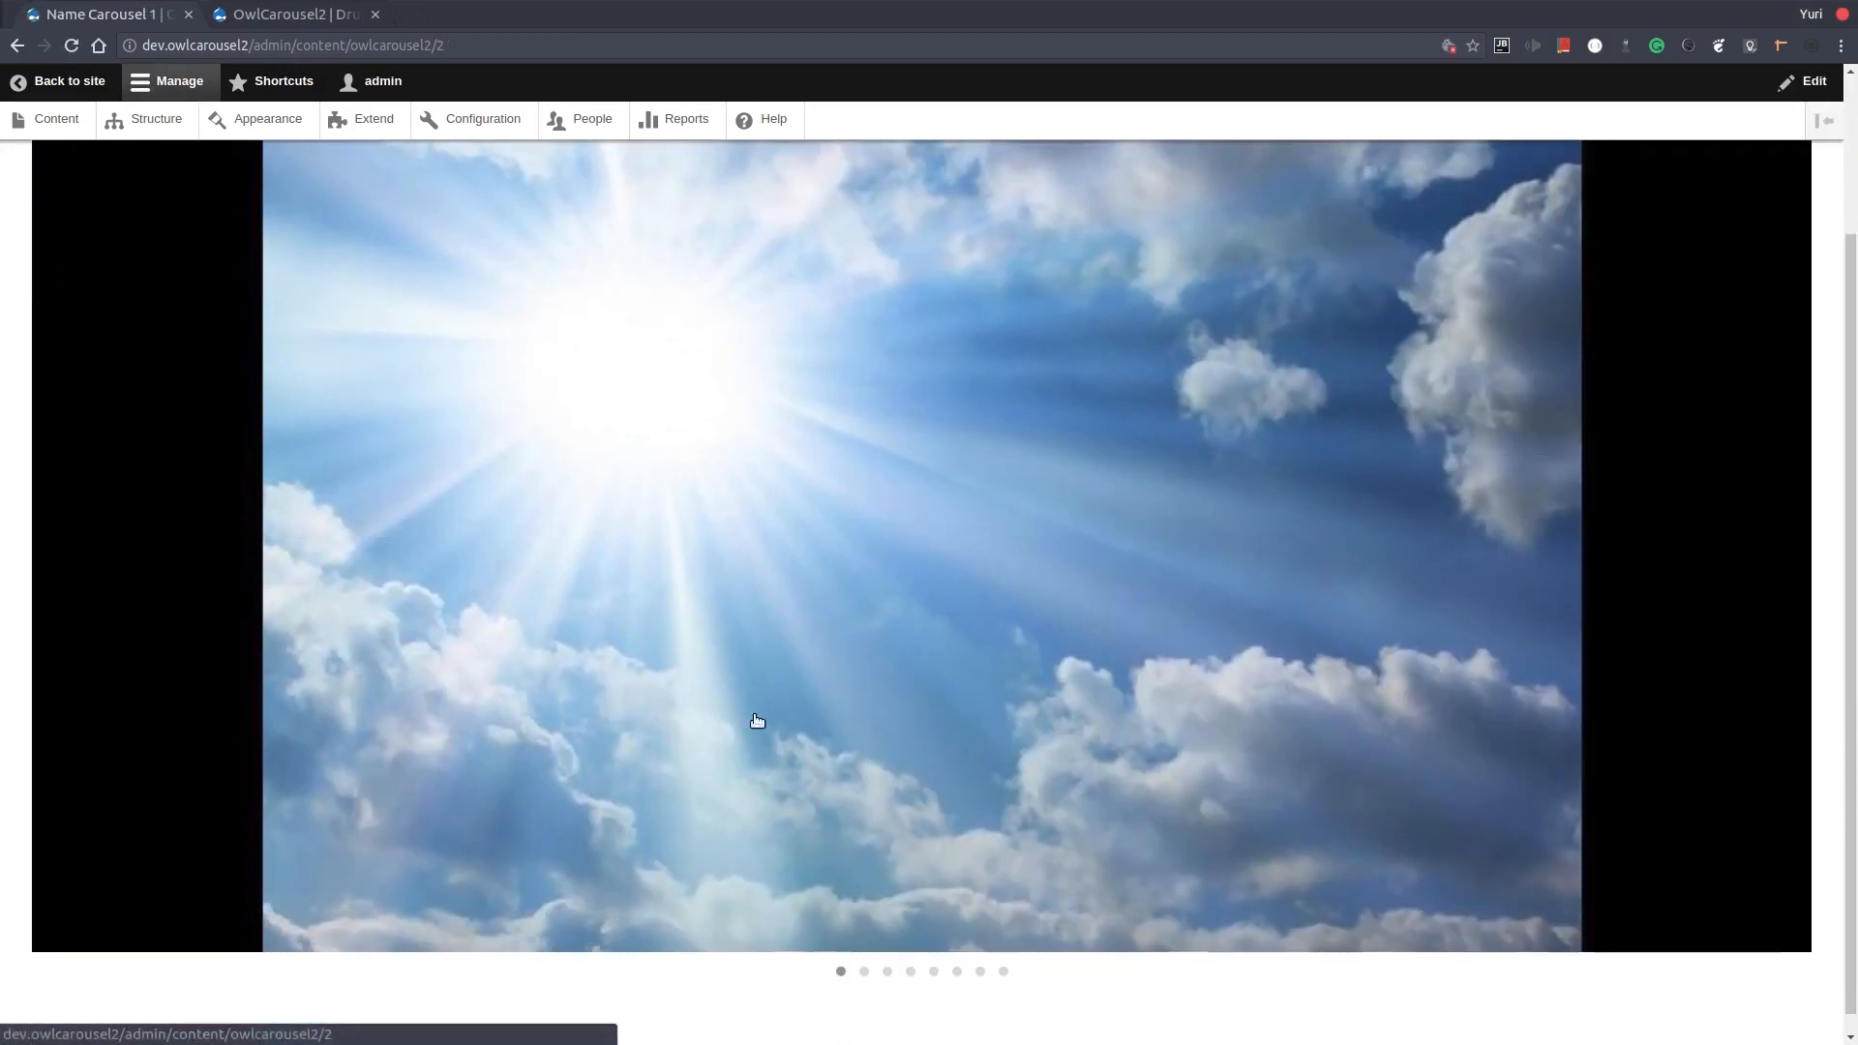
left_click(956, 953)
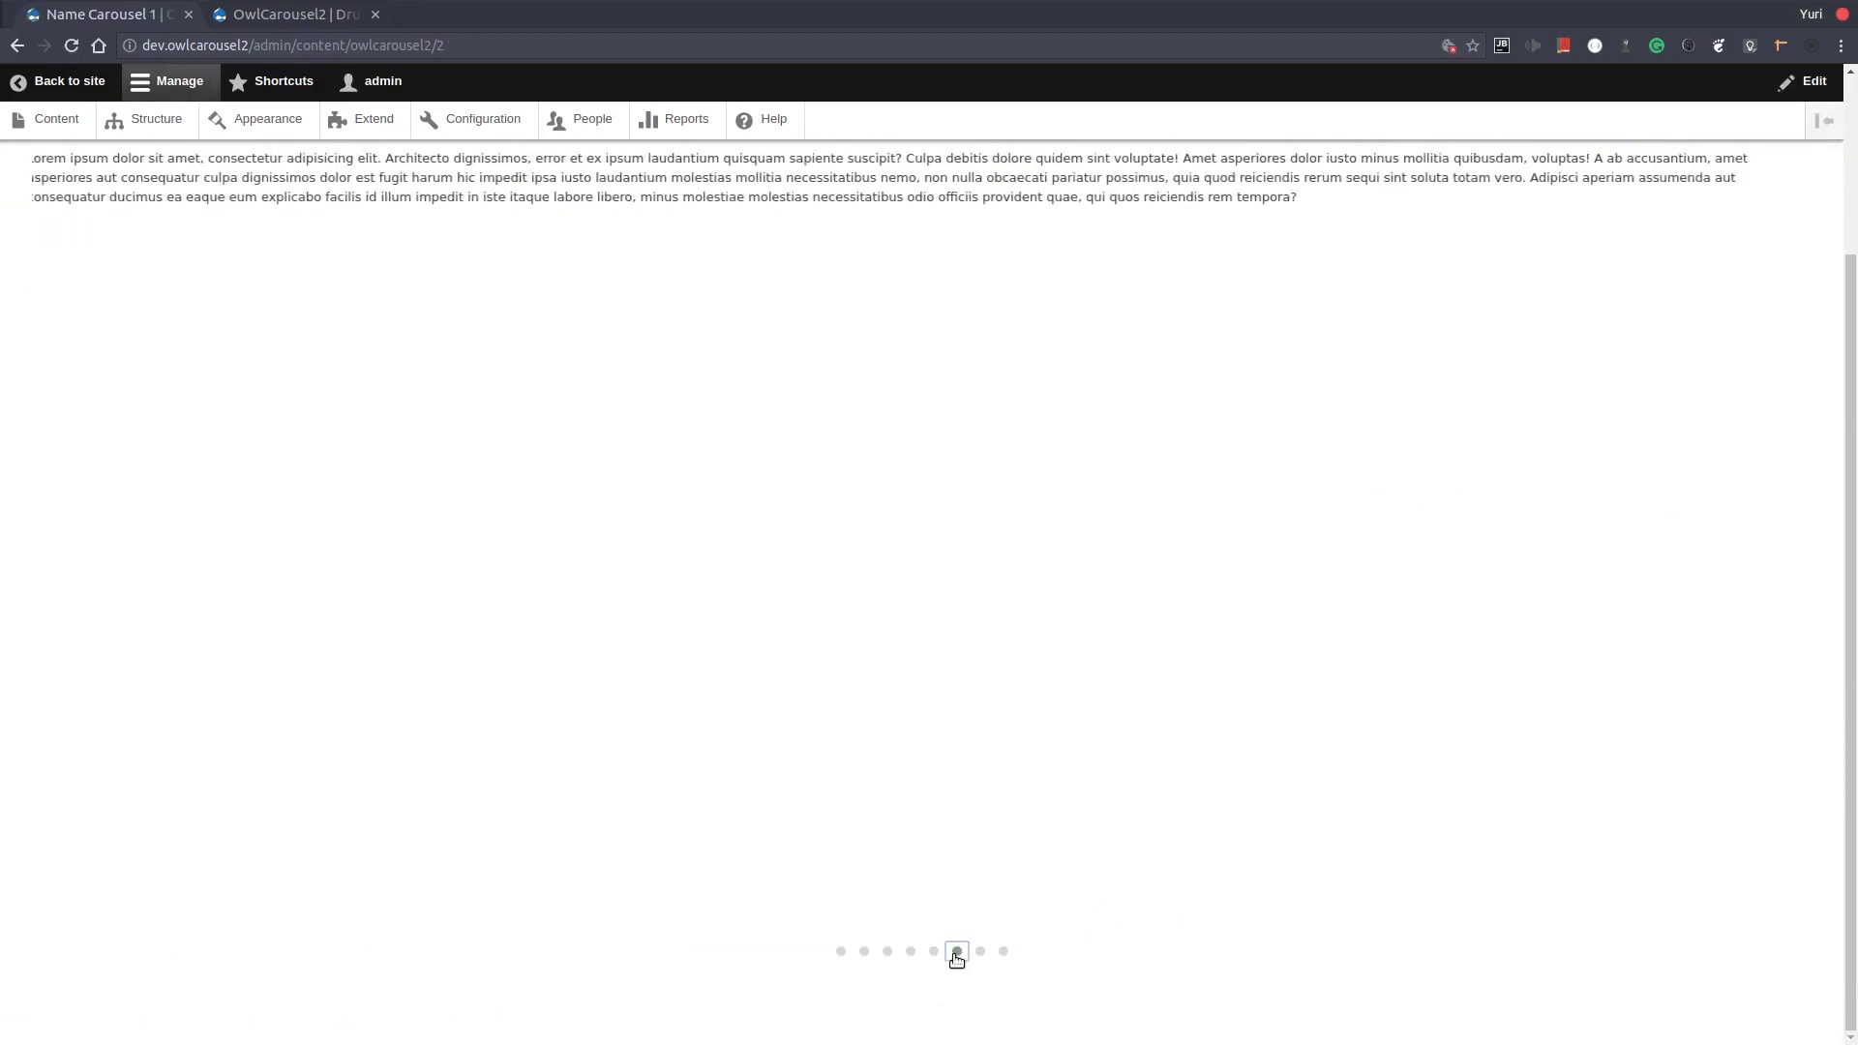
scroll(938, 910, "up", 1)
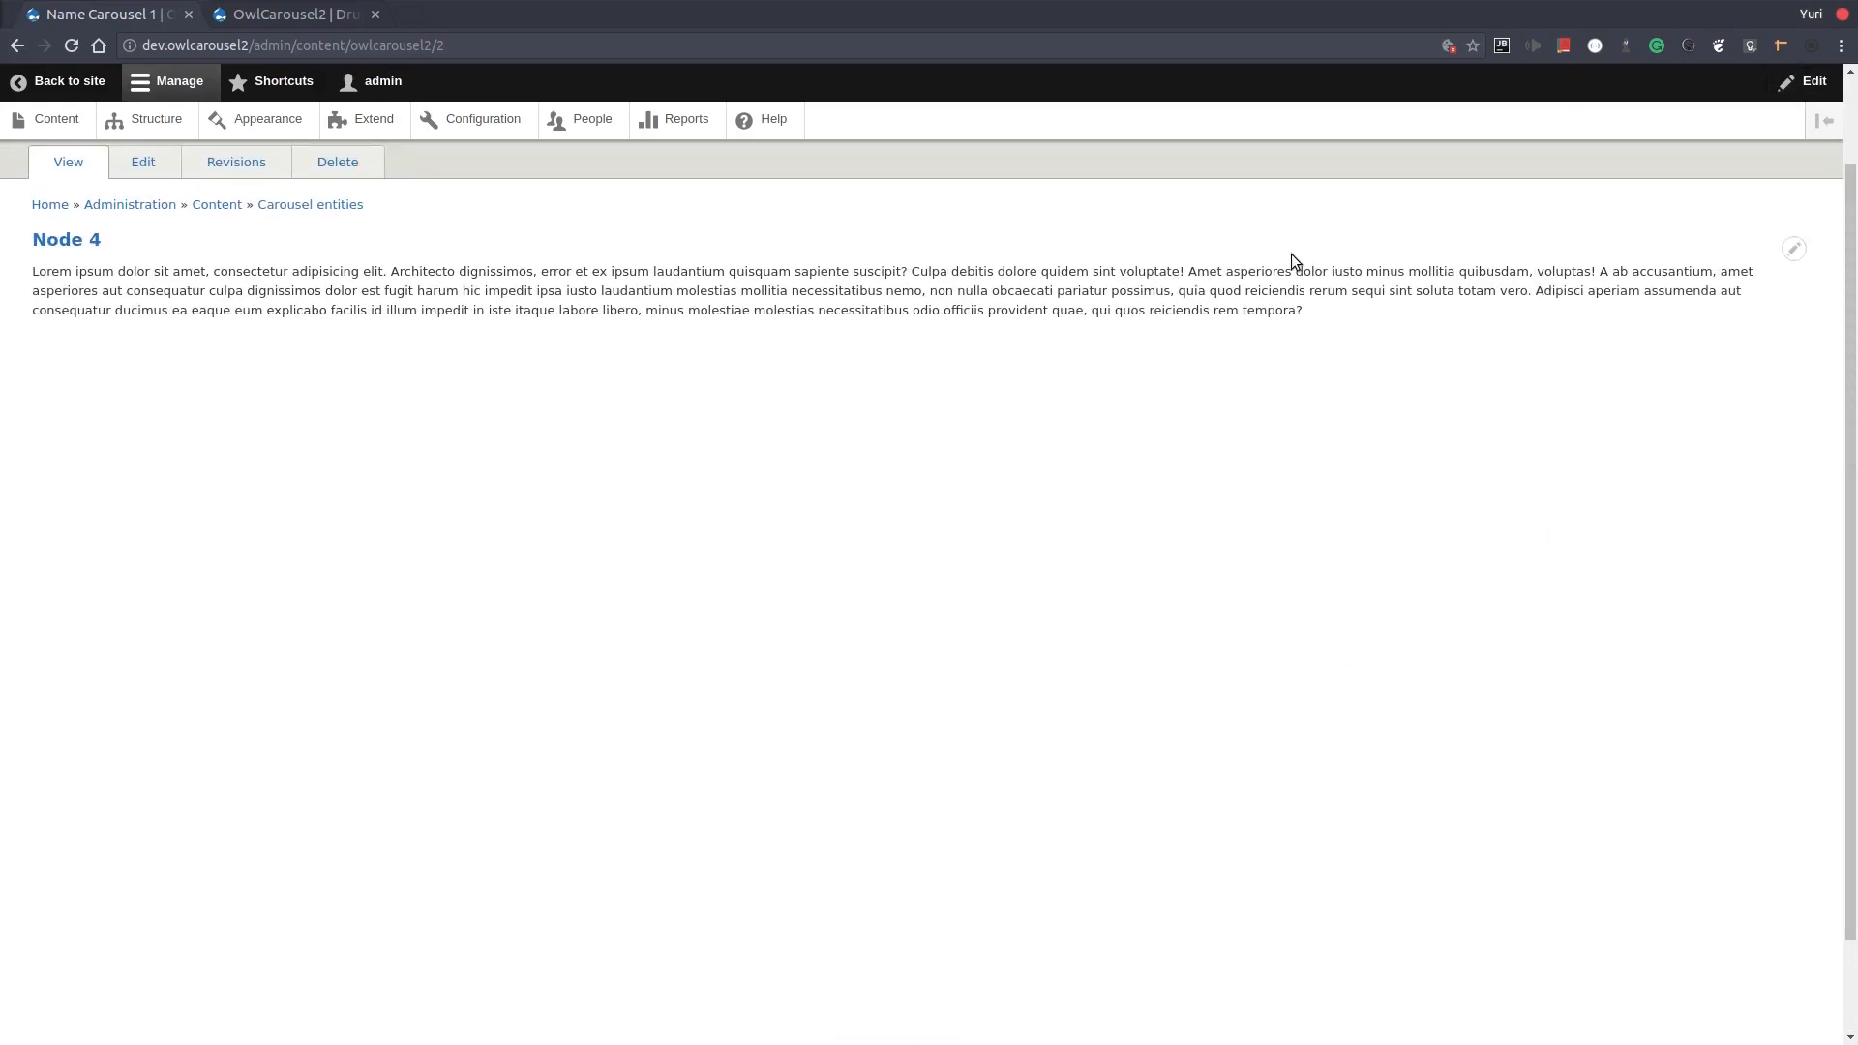
Narrow the page with the browser's developer tools and switch to the sixth slide to check the carousel's responsive layout
key("ctrl+shift+i")
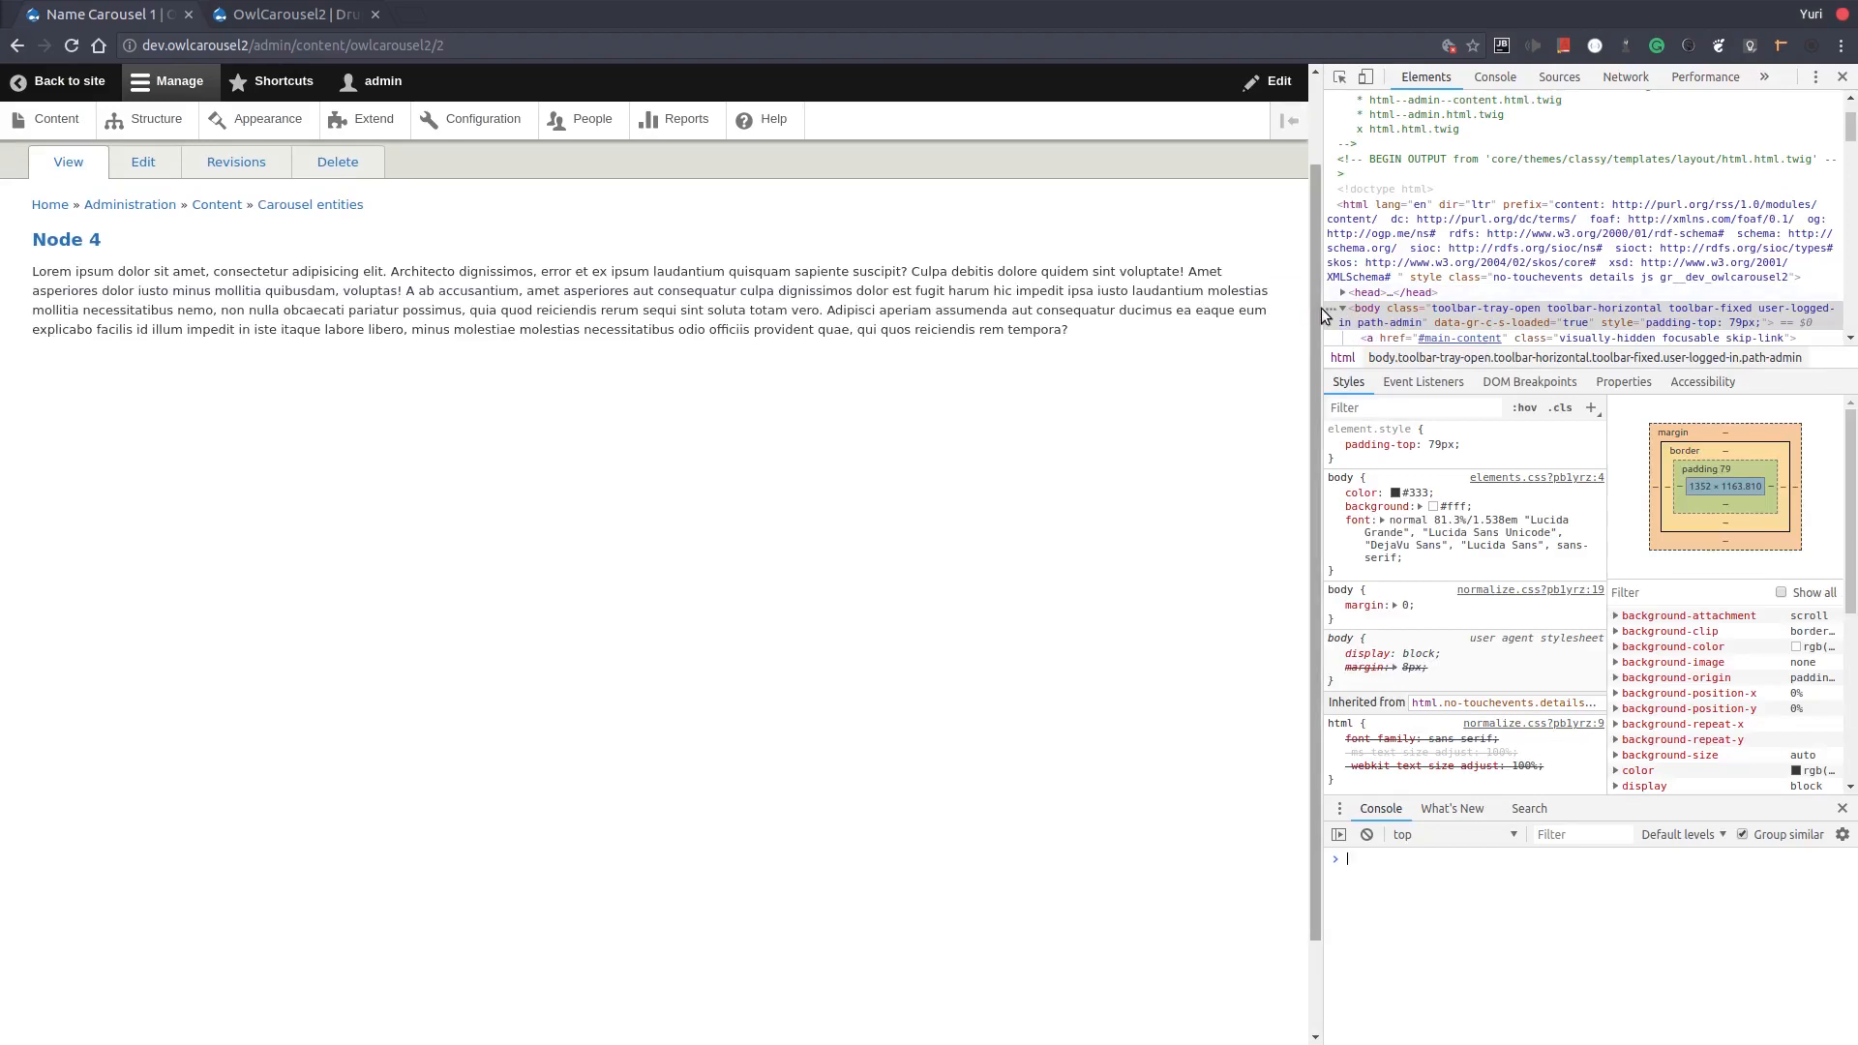
left_click_drag(1325, 315, 685, 498)
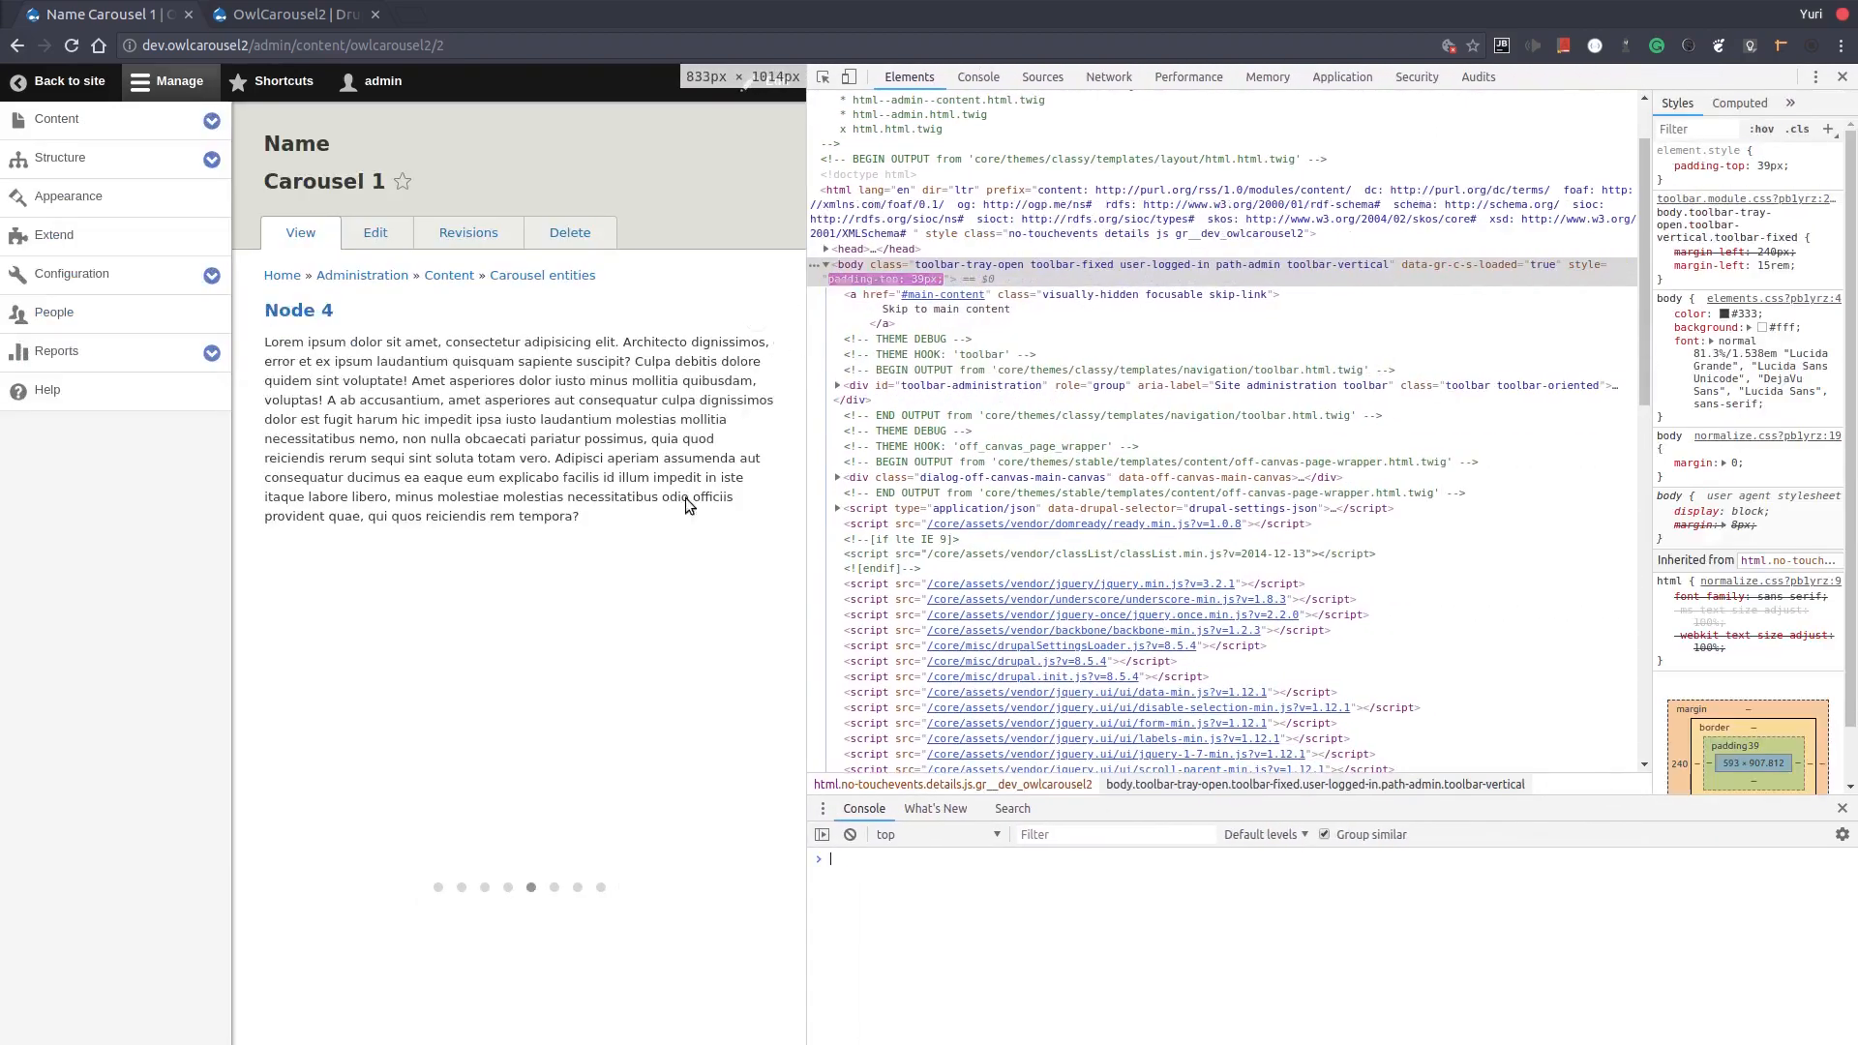
left_click(553, 890)
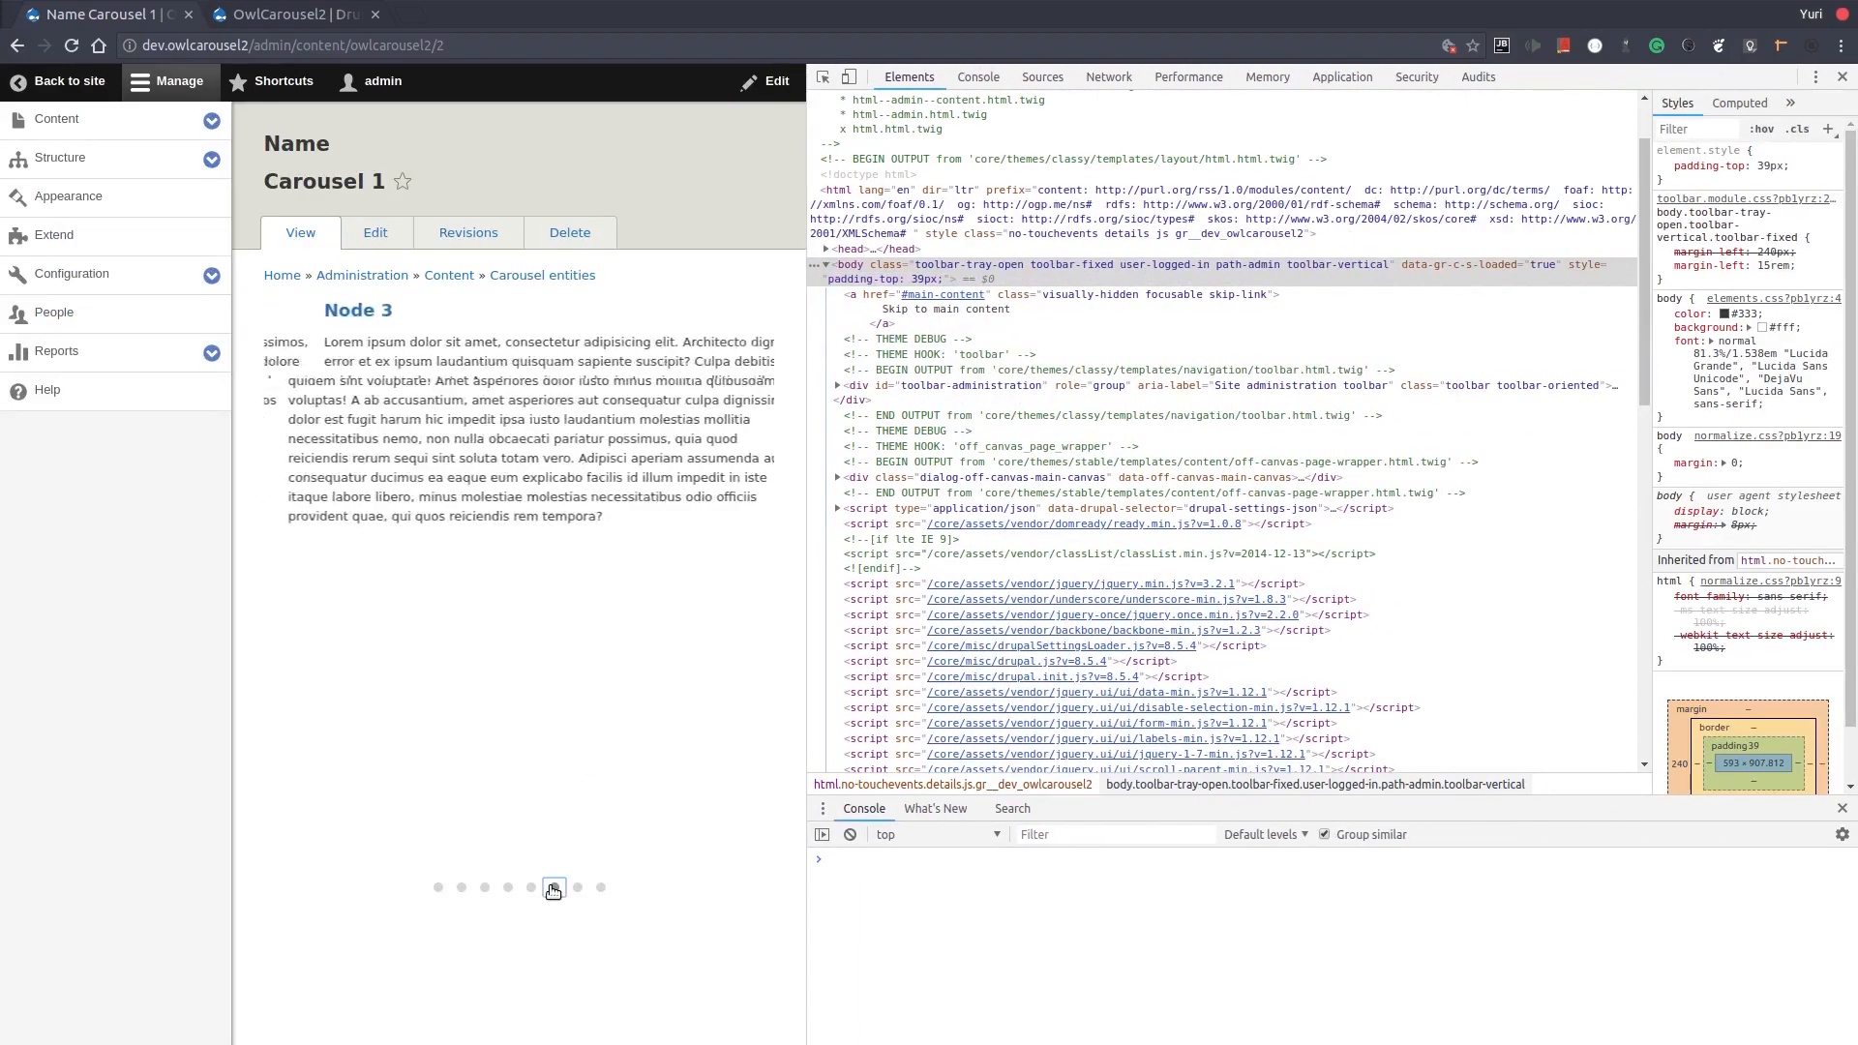
Step through the carousel's node slides, slightly widening the page, and open Node 3 from its slide title
left_click(577, 888)
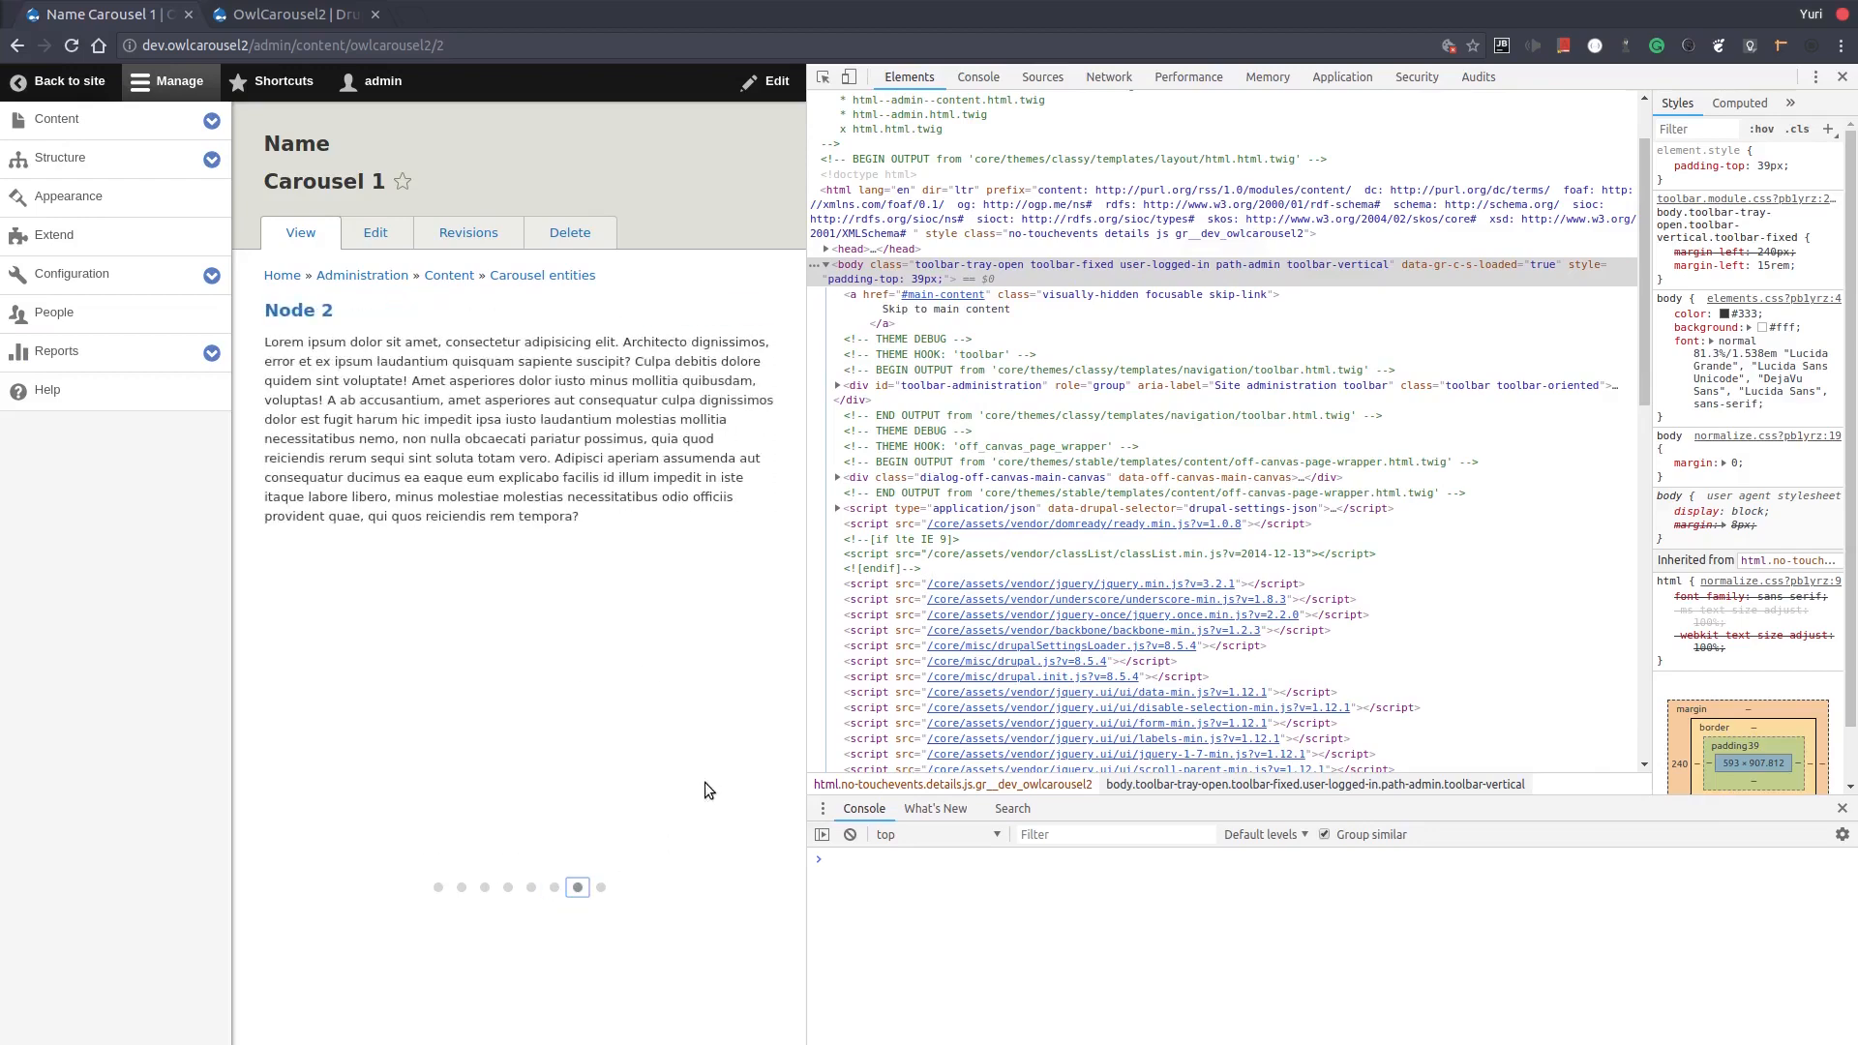
left_click_drag(807, 691, 823, 691)
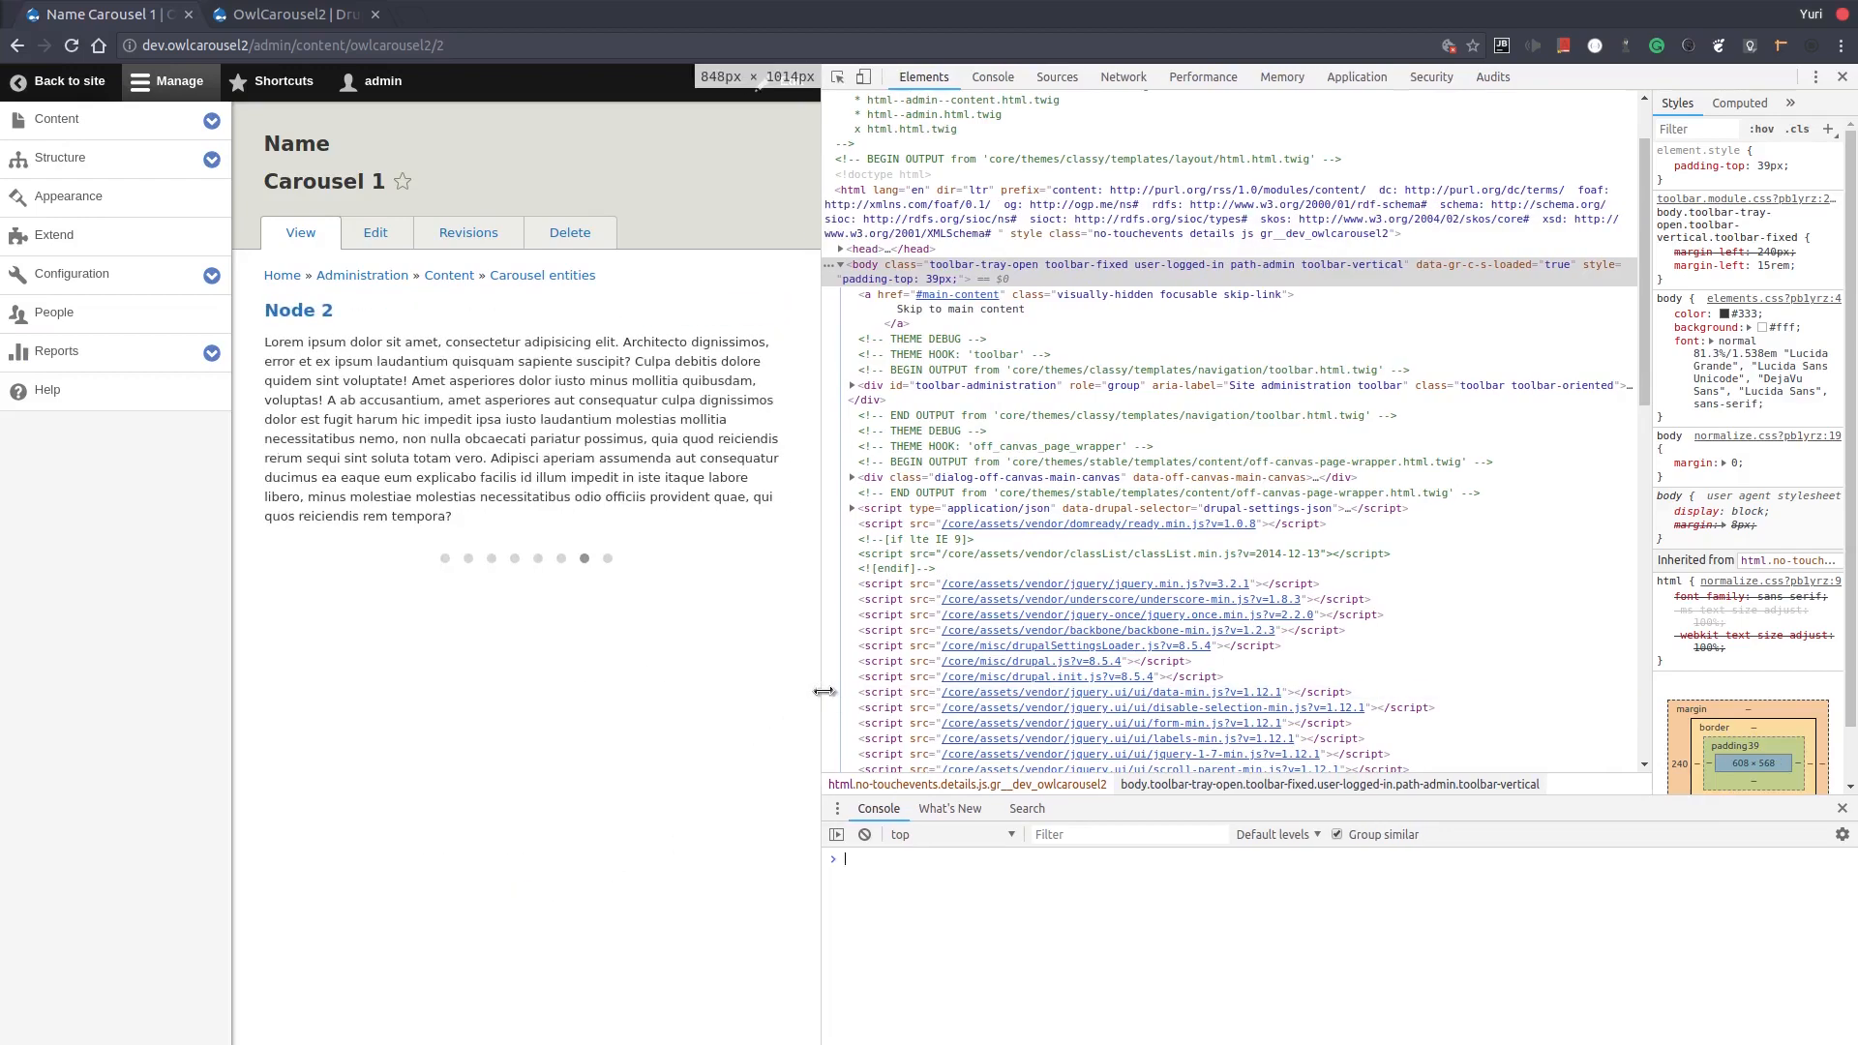
left_click(608, 558)
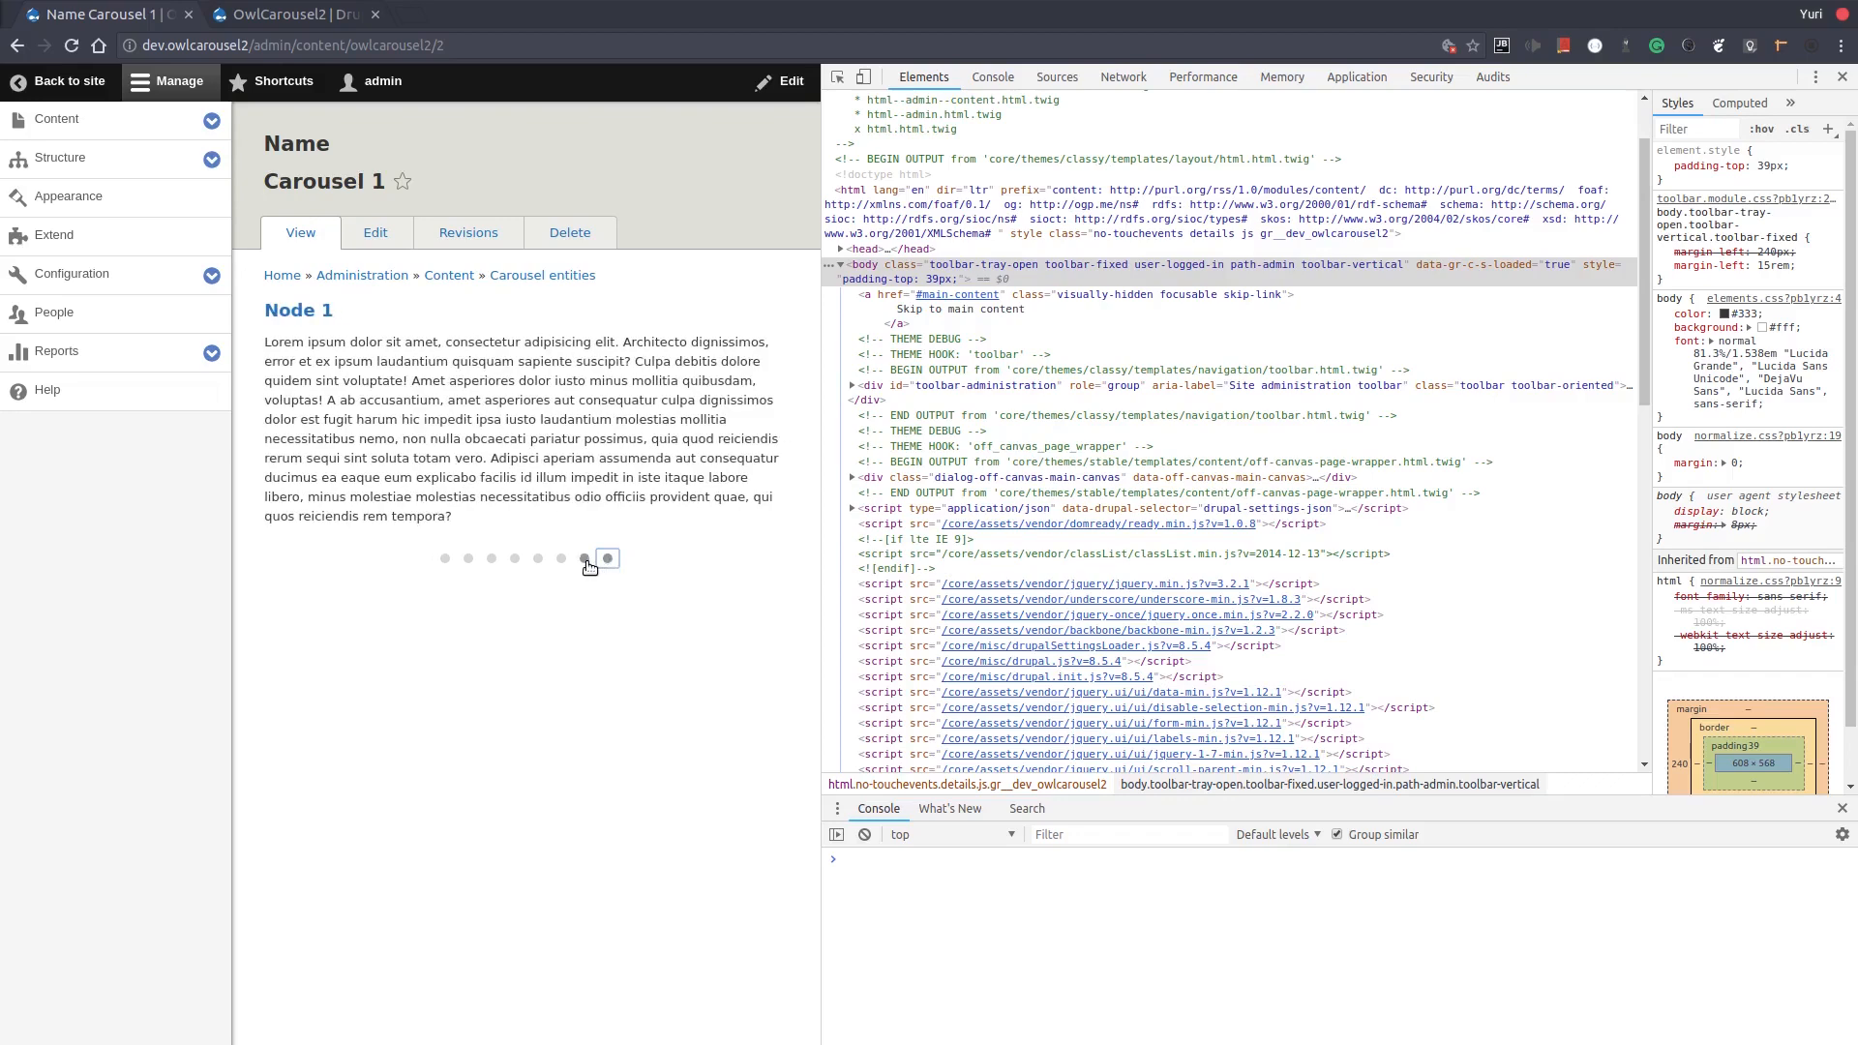
left_click(585, 558)
left_click(560, 559)
left_click(308, 318)
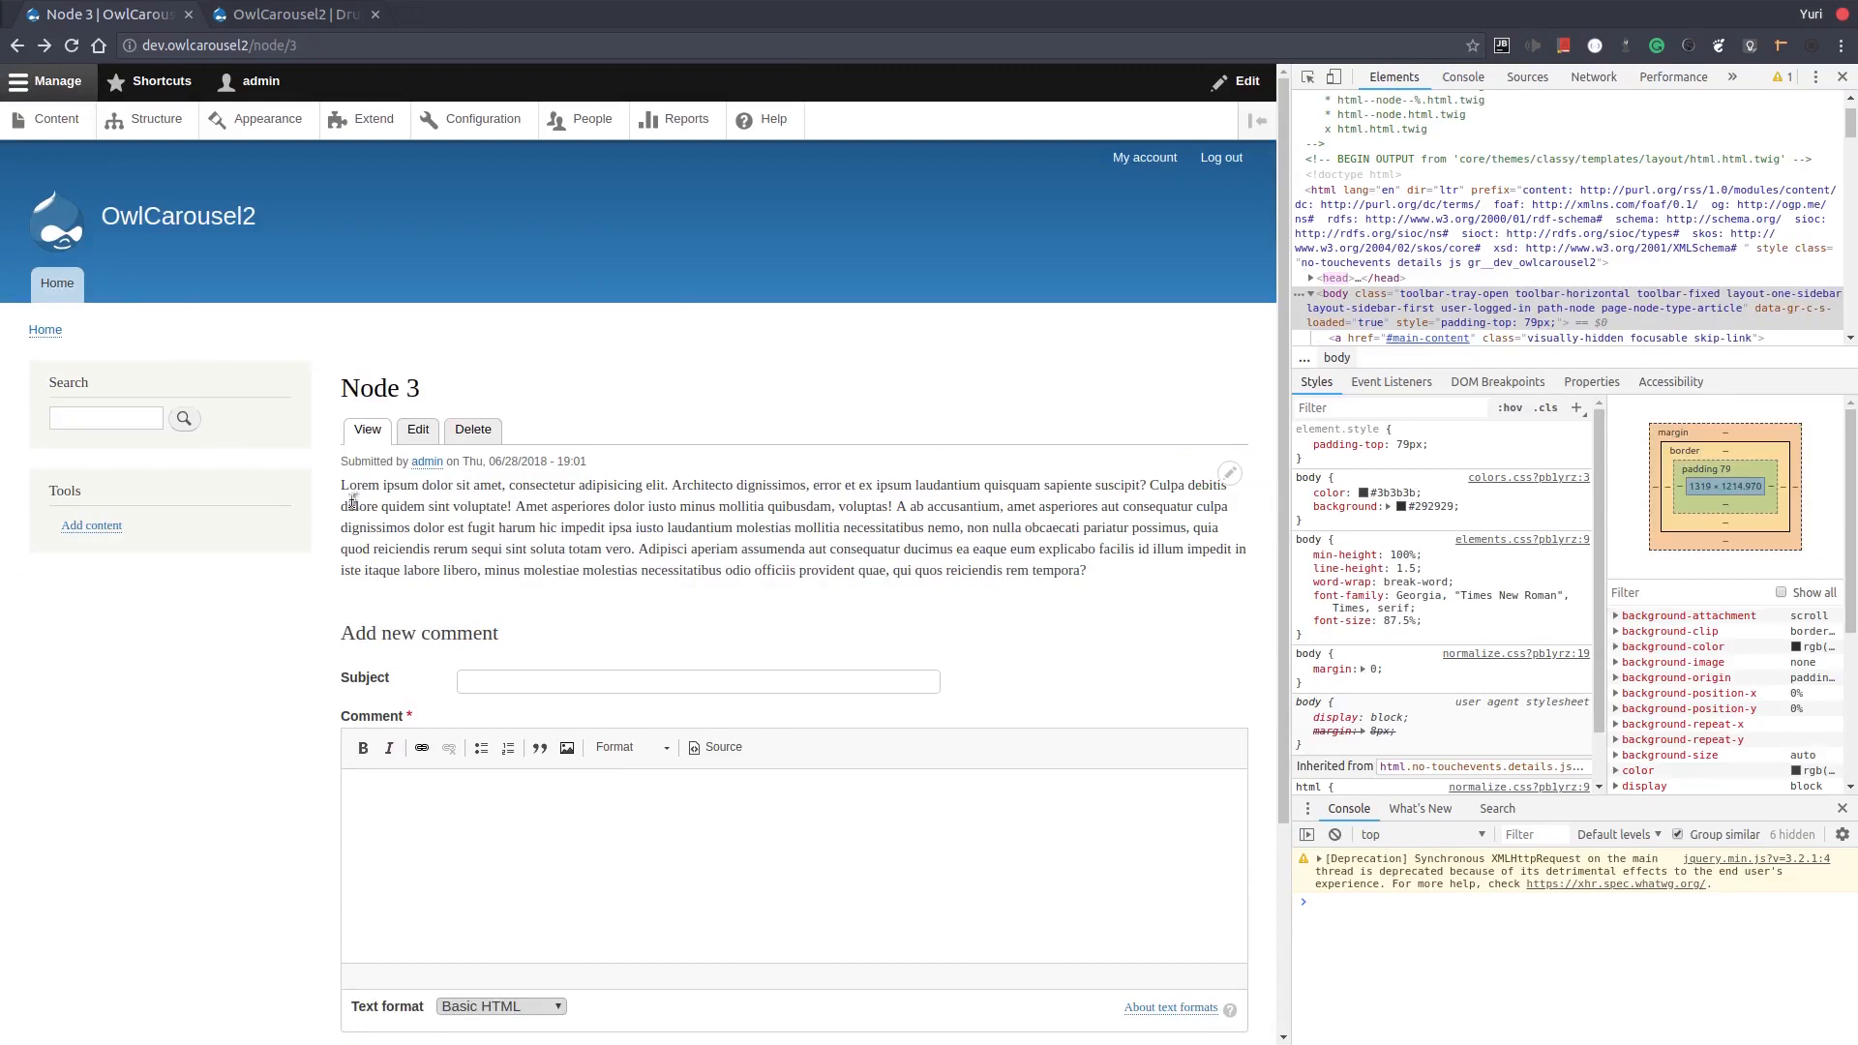
Link Carousel 1's blue-sky image item to Node 1 with the Carousel node view mode, update it and view the carousel
left_click(56, 119)
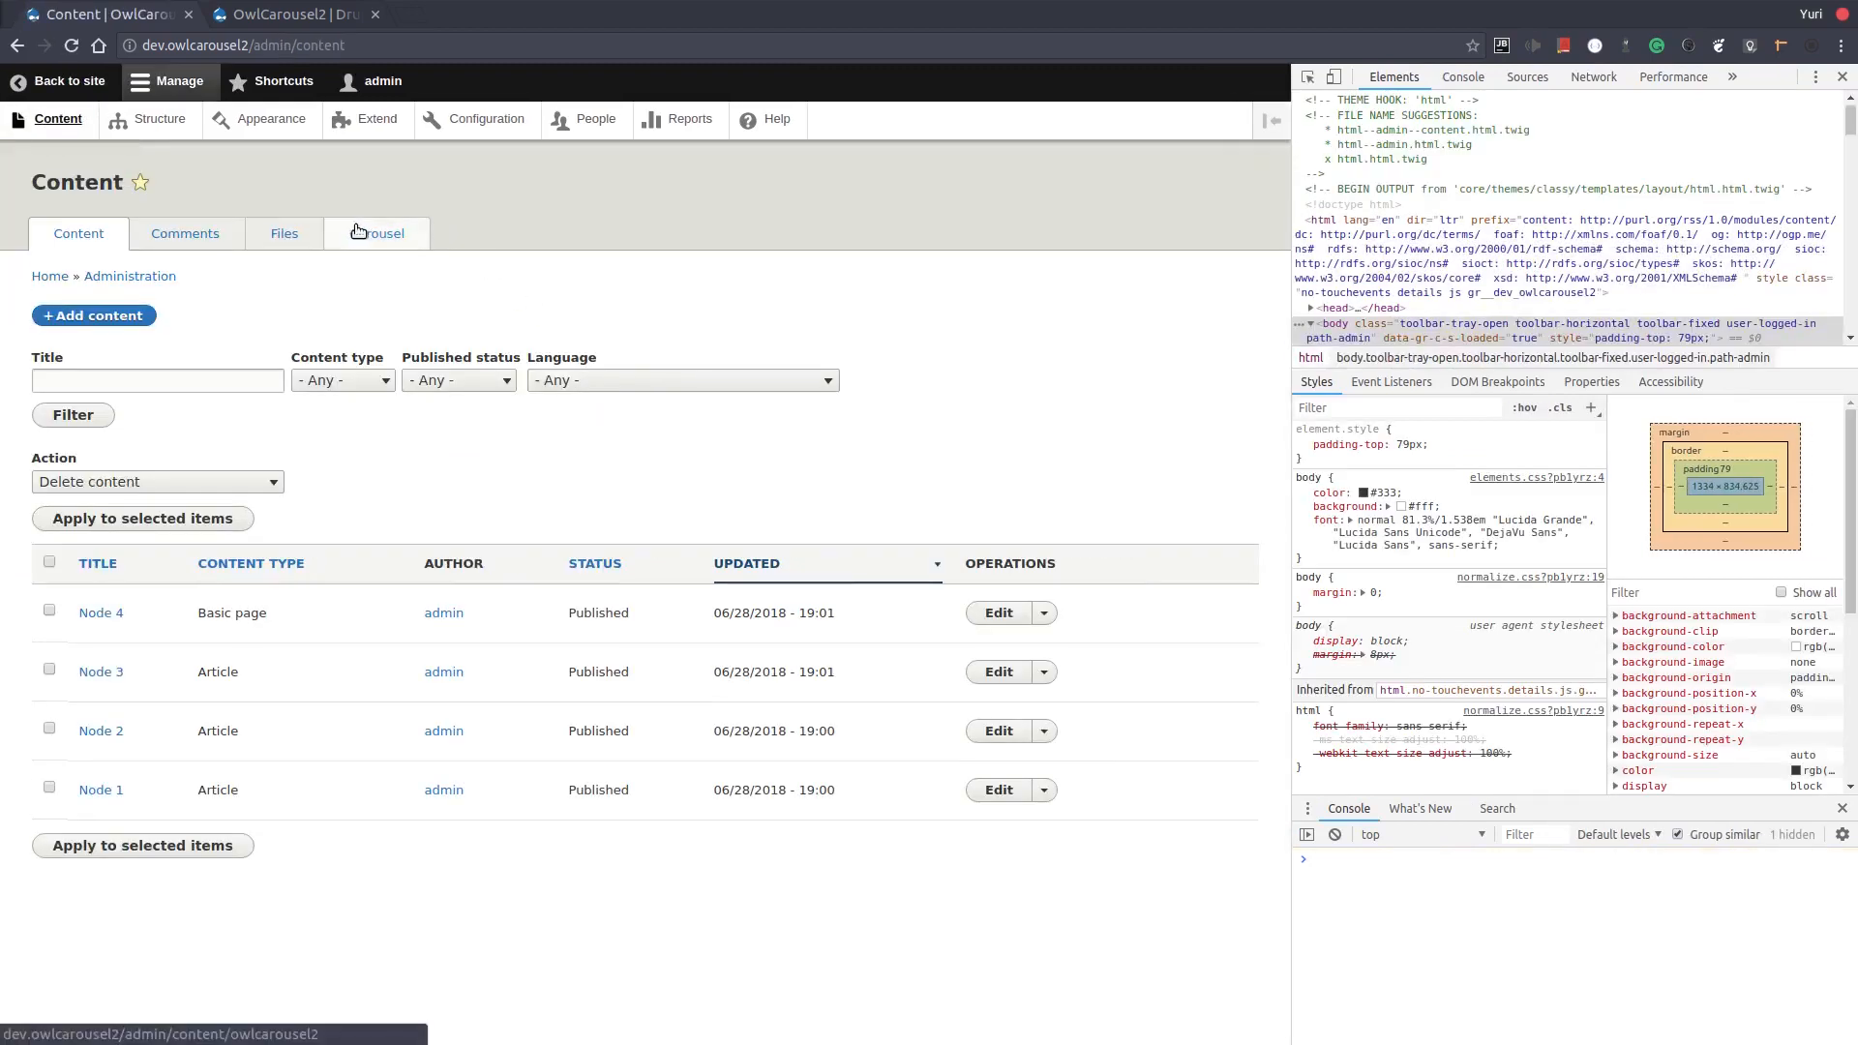
left_click(375, 234)
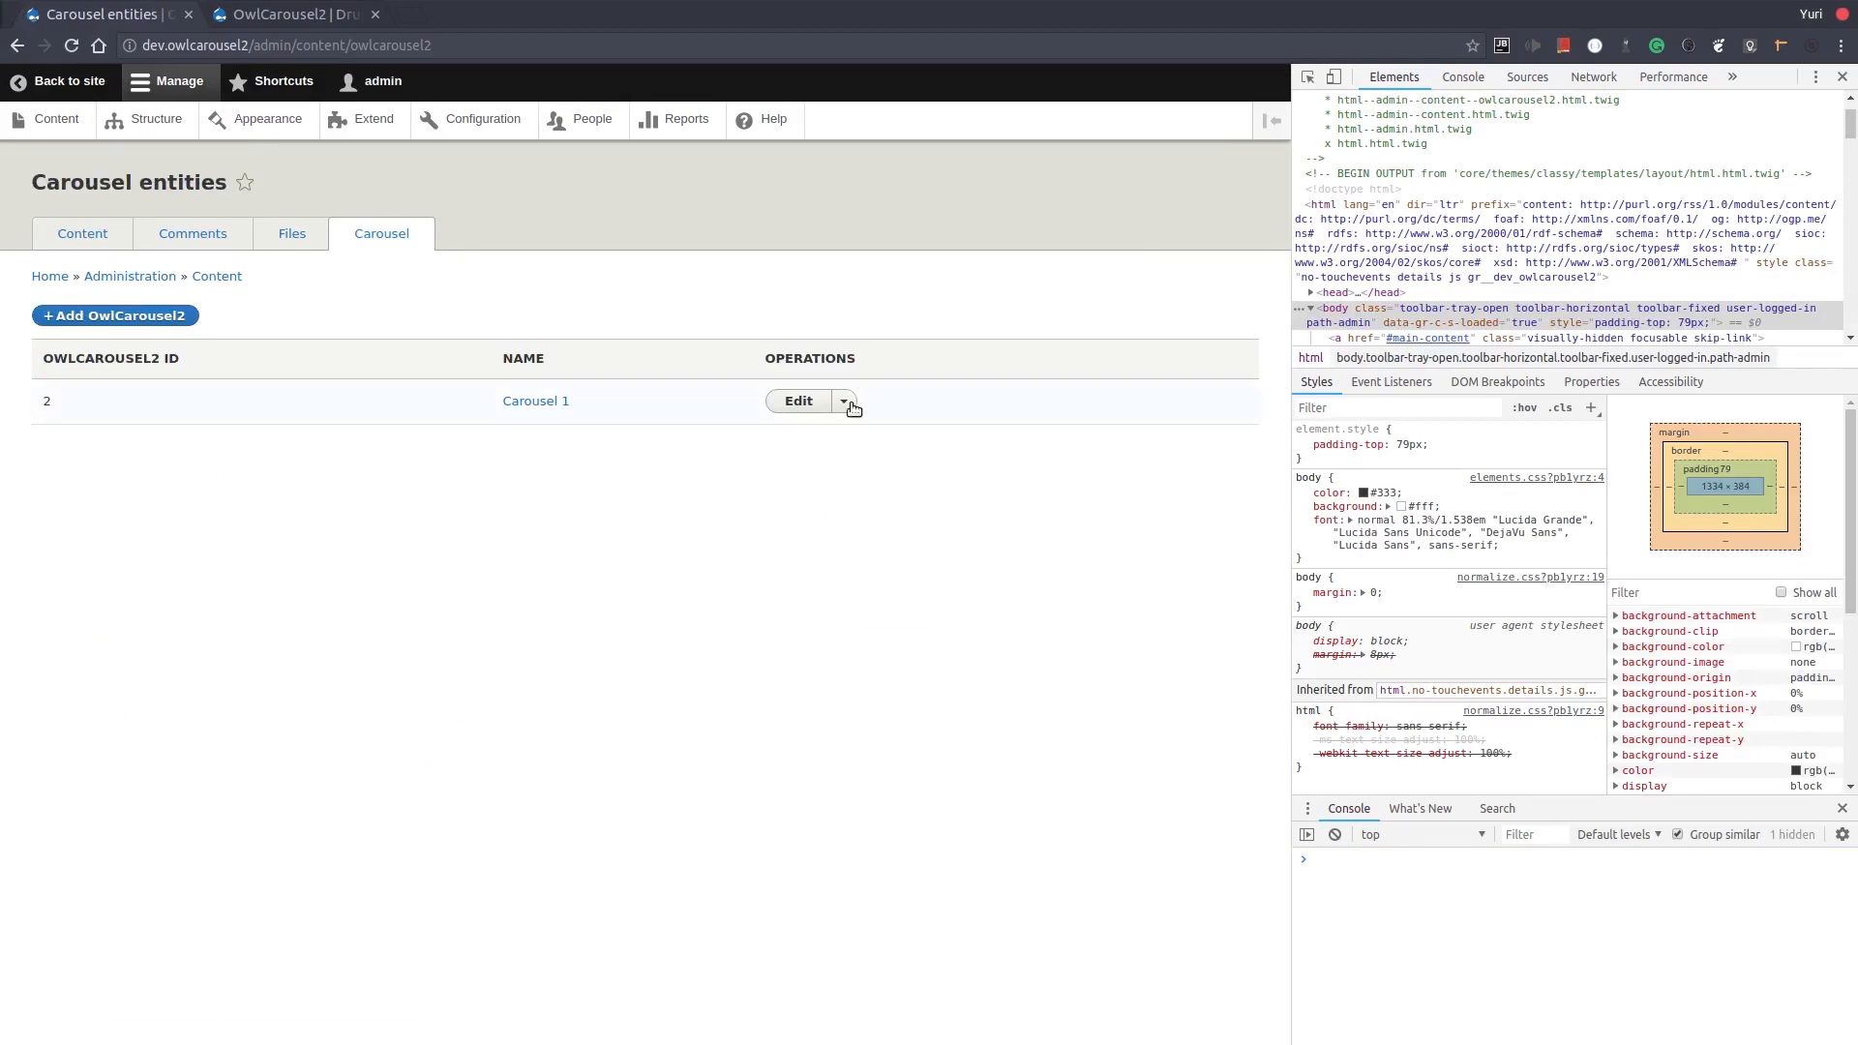
left_click(799, 401)
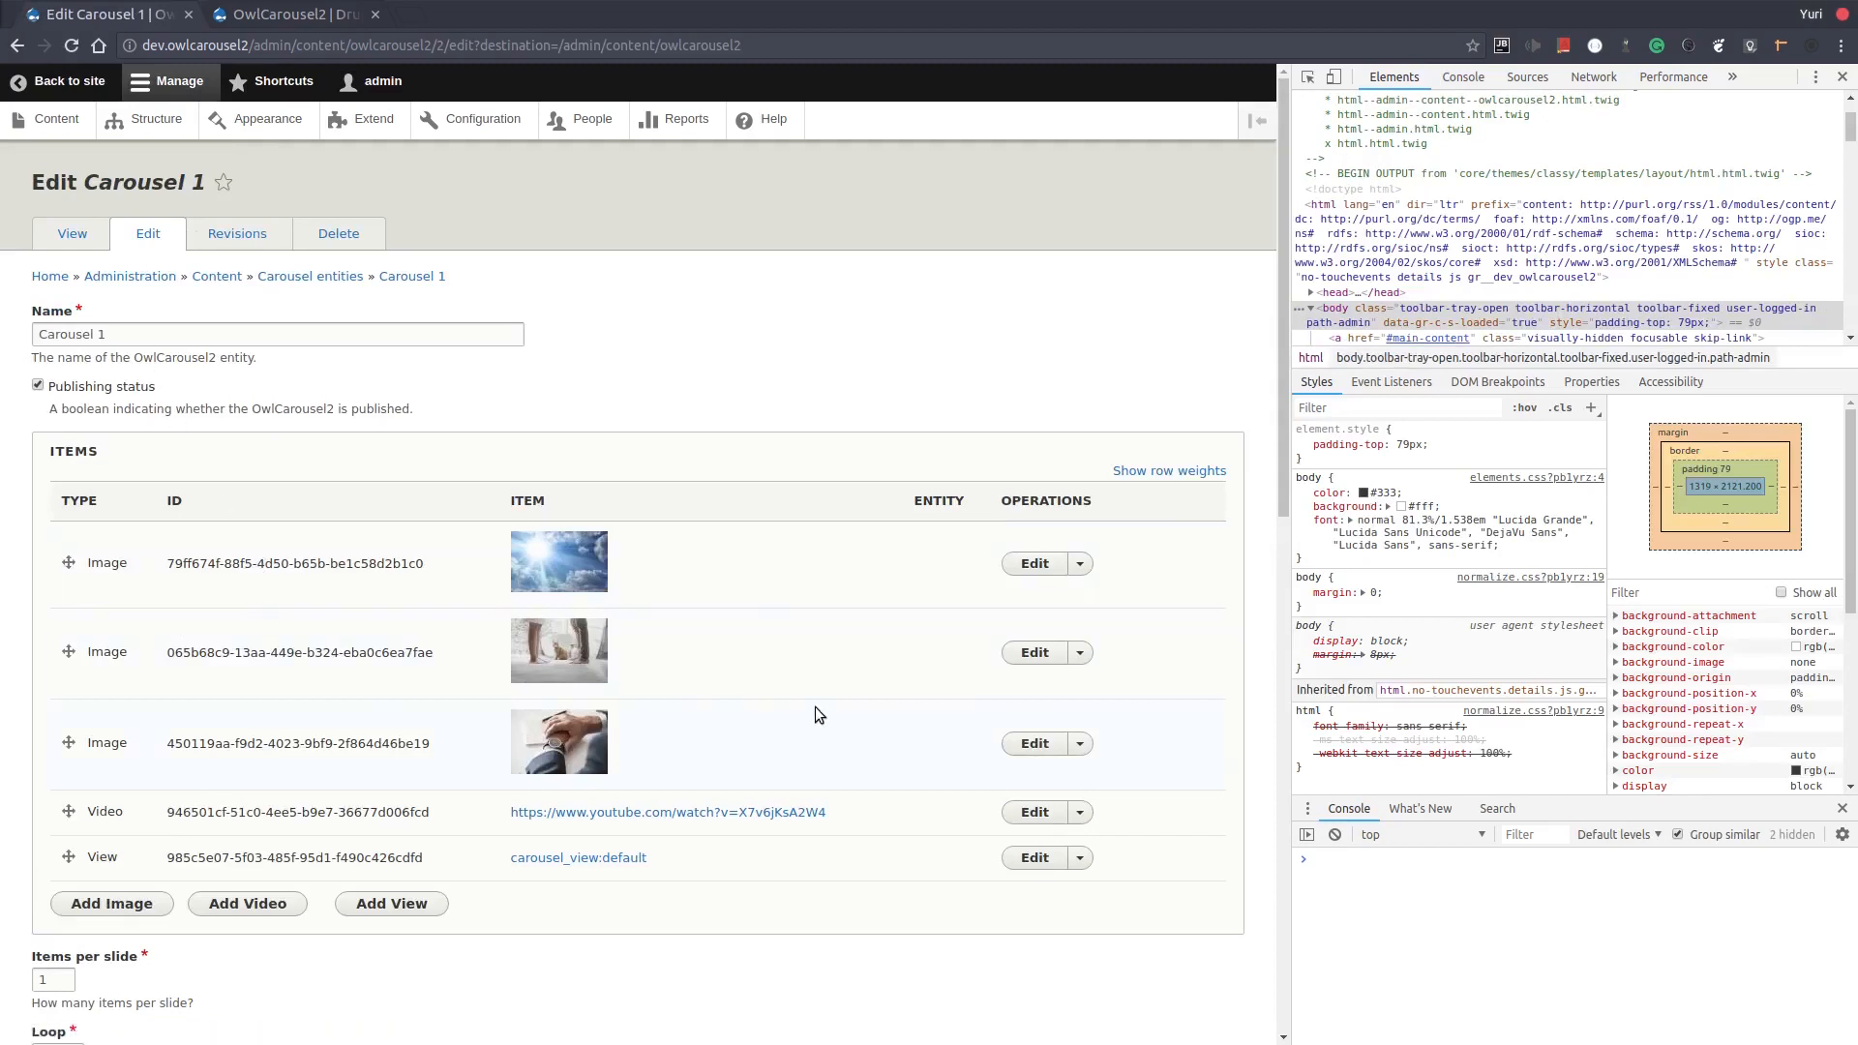
left_click(1027, 567)
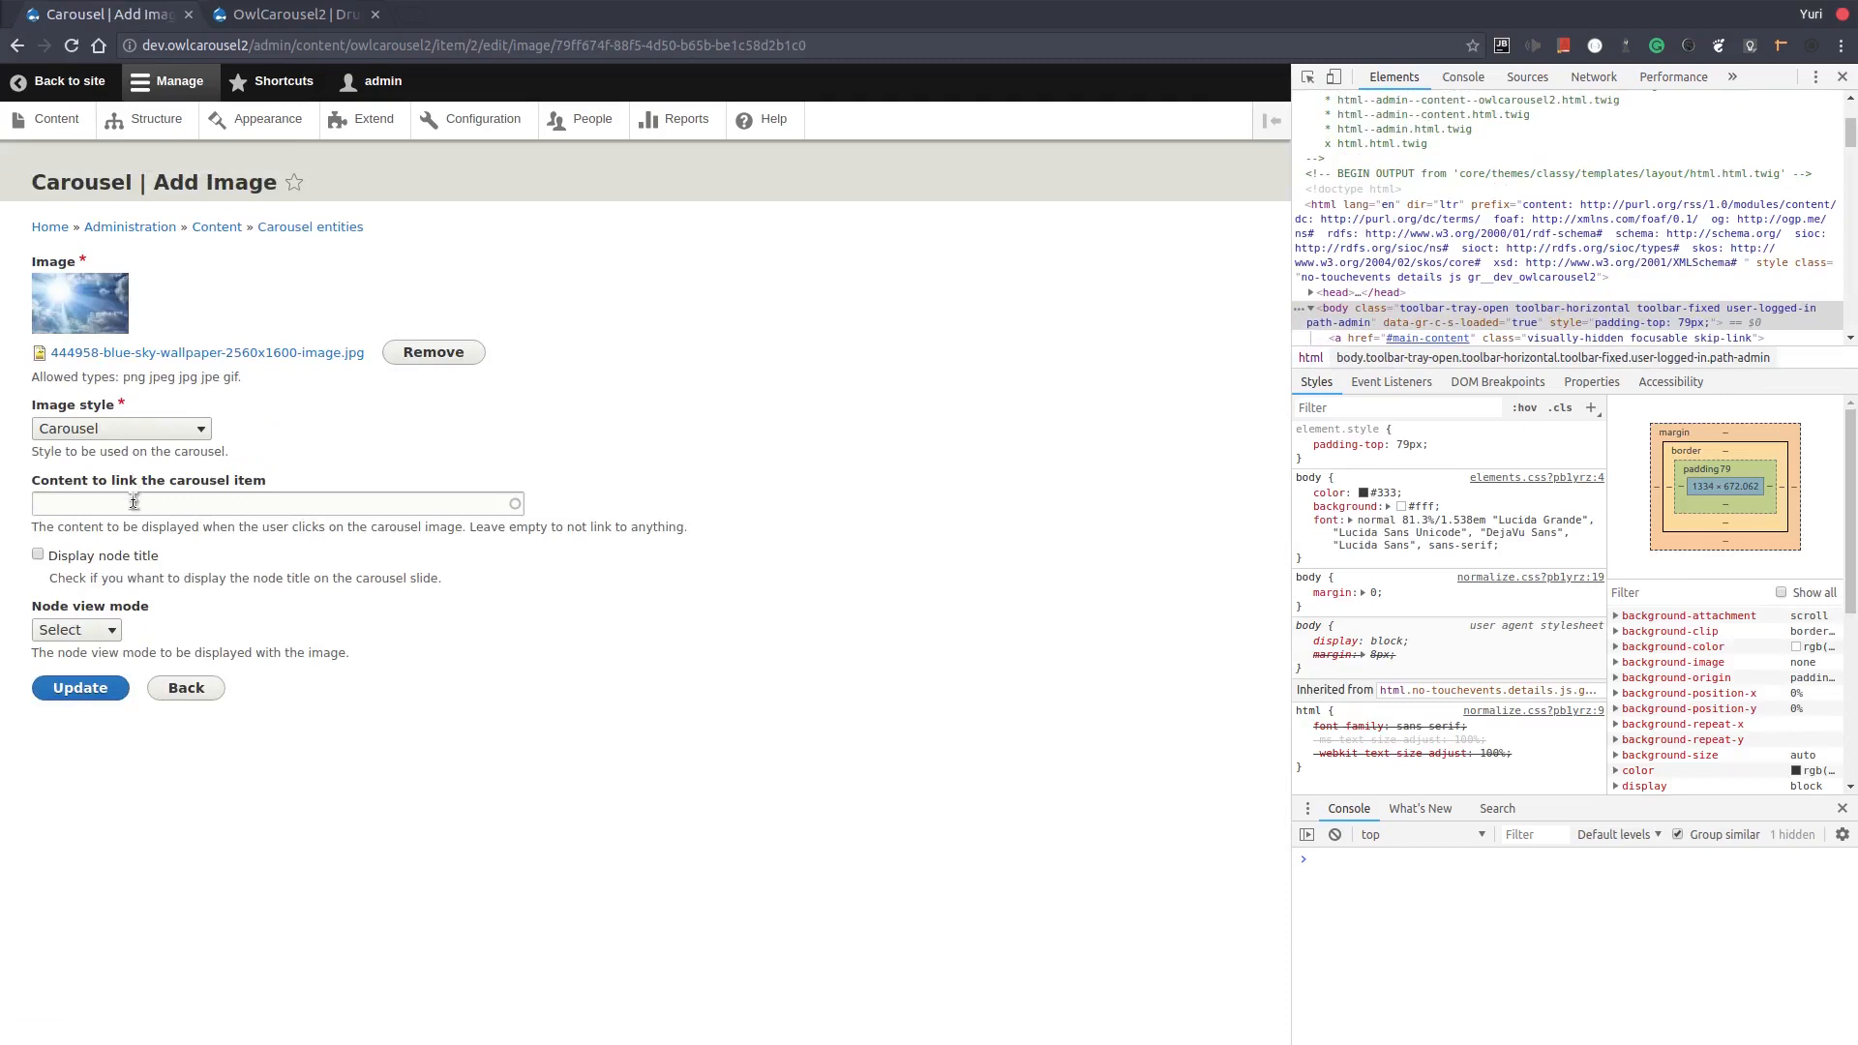
left_click(135, 501)
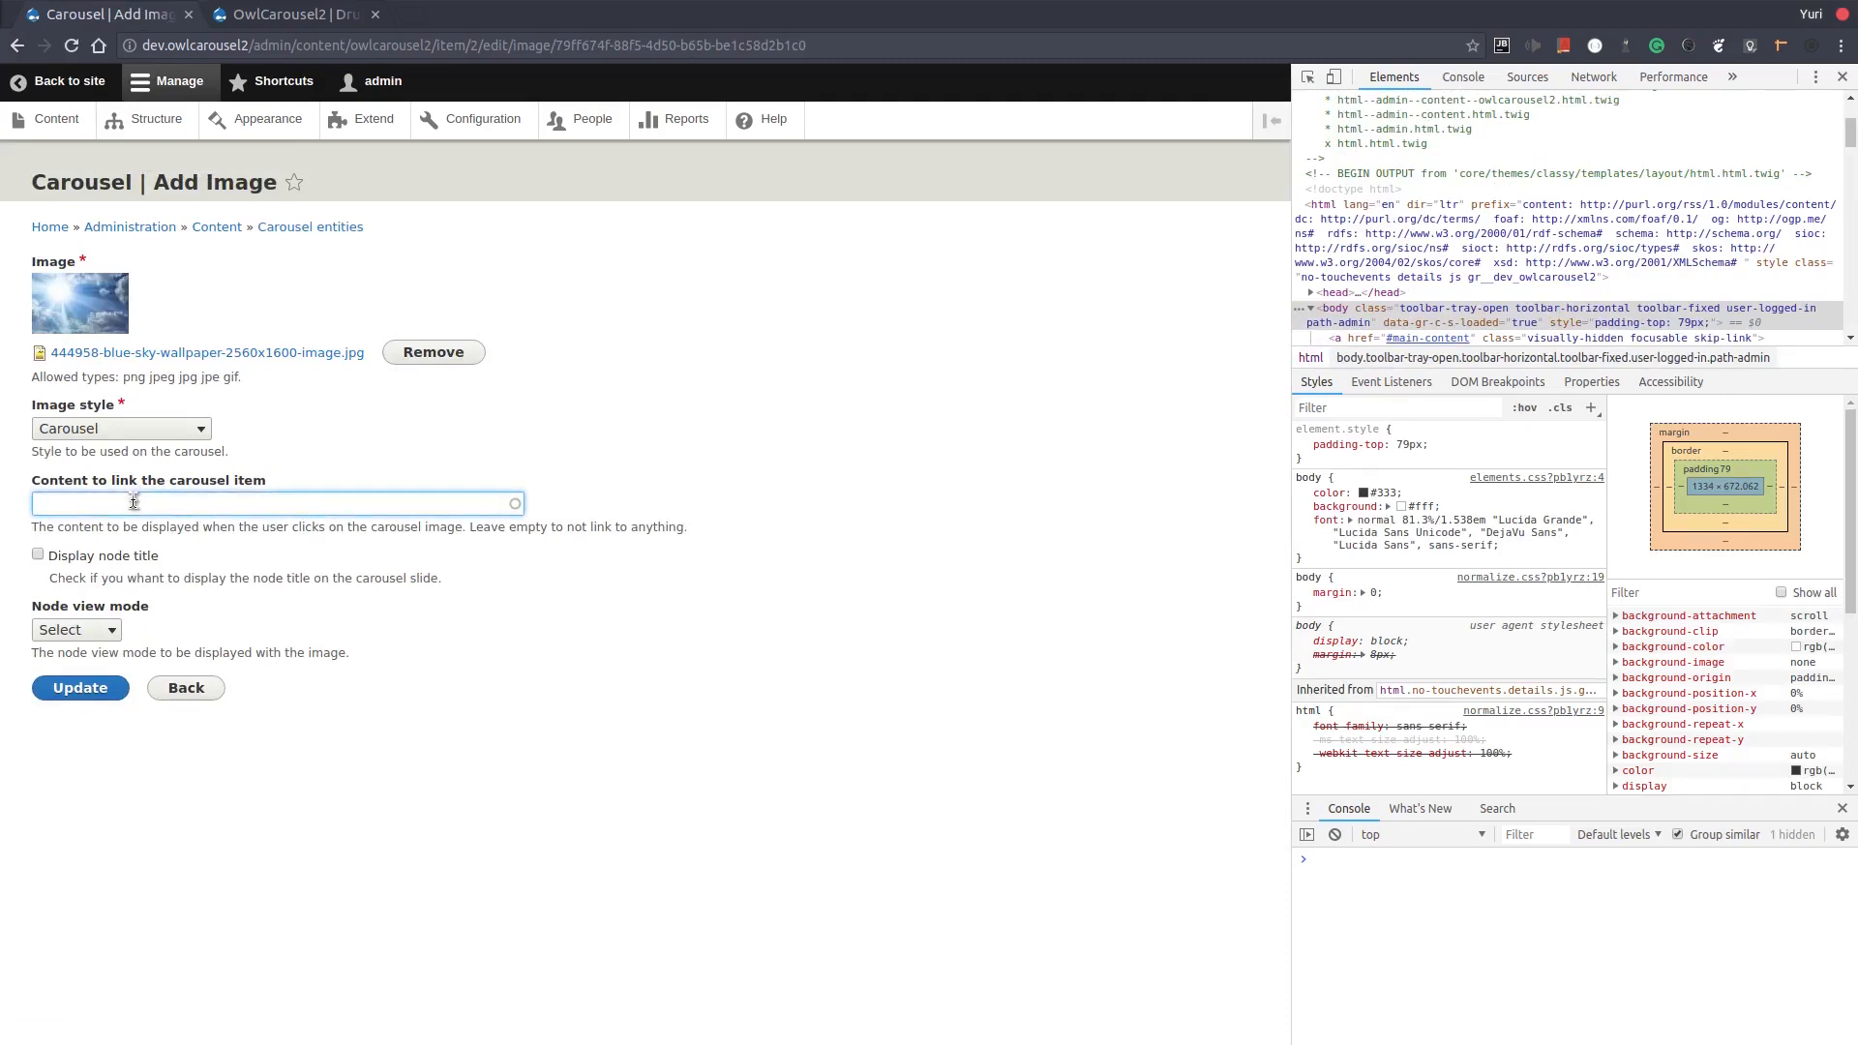
type("node")
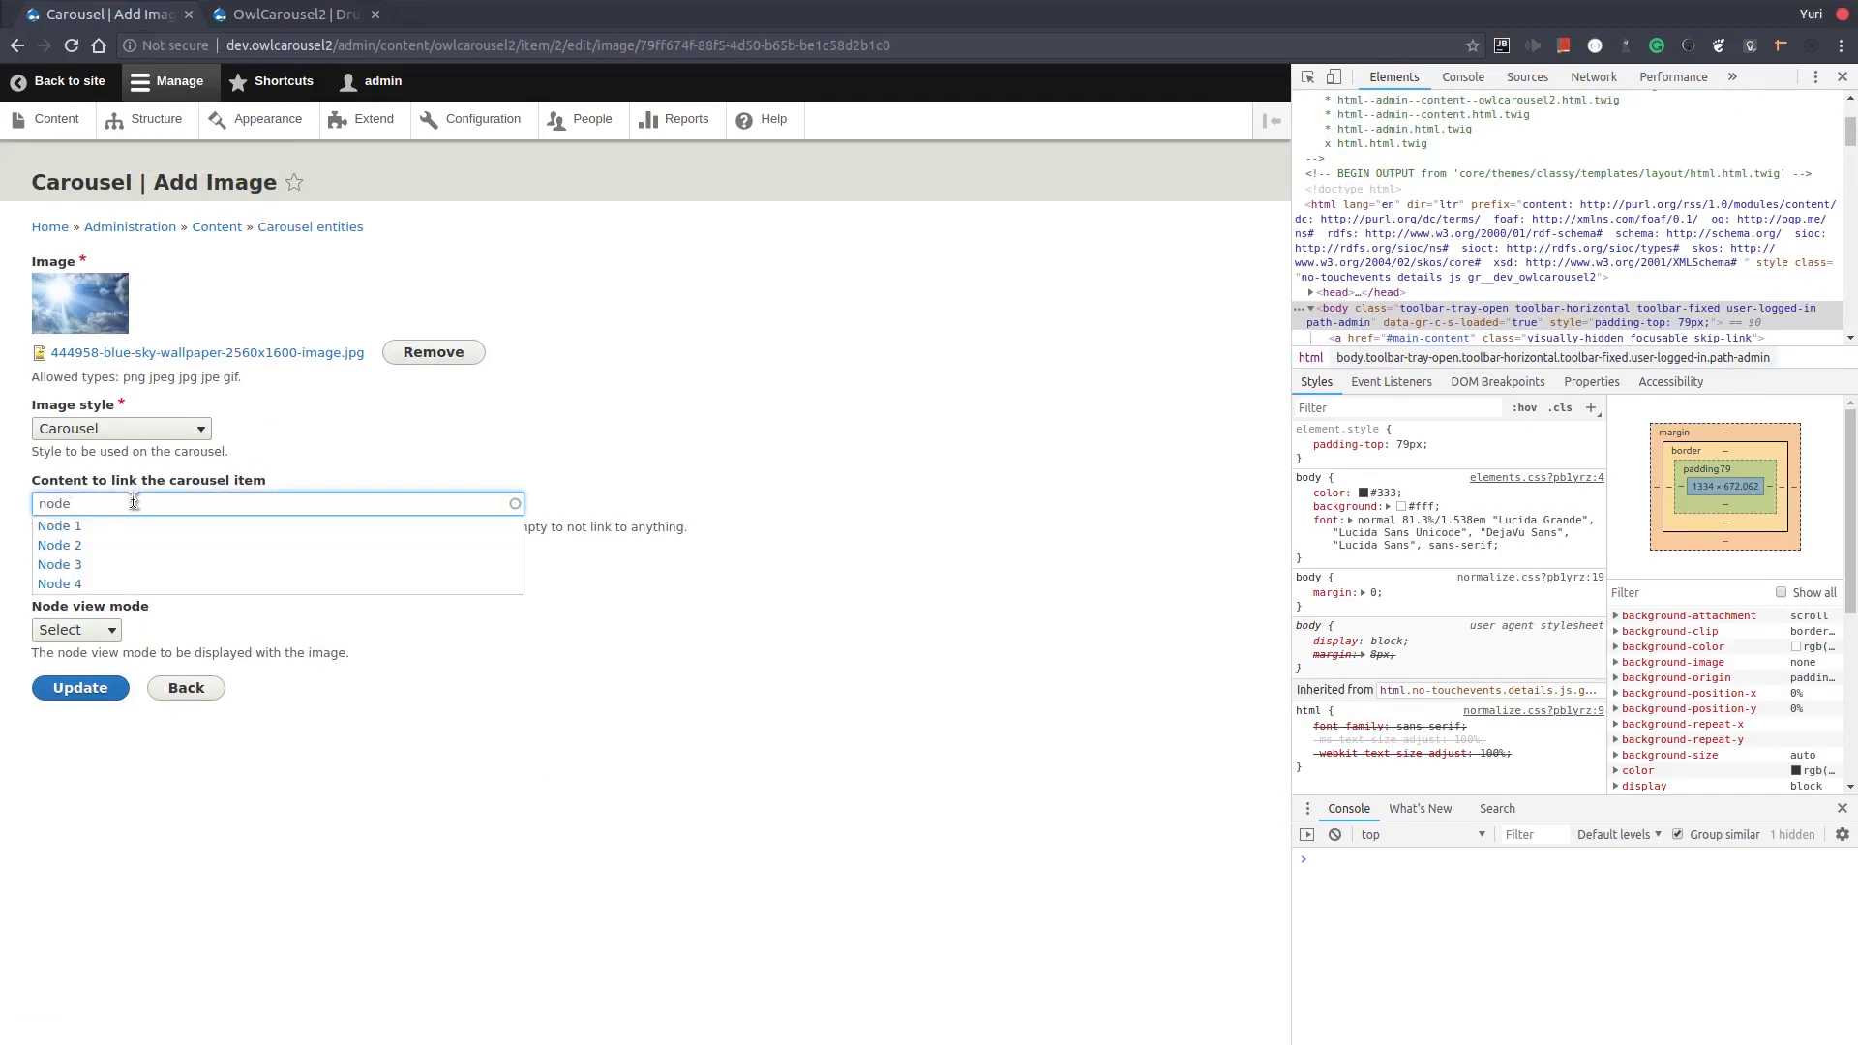
left_click(134, 529)
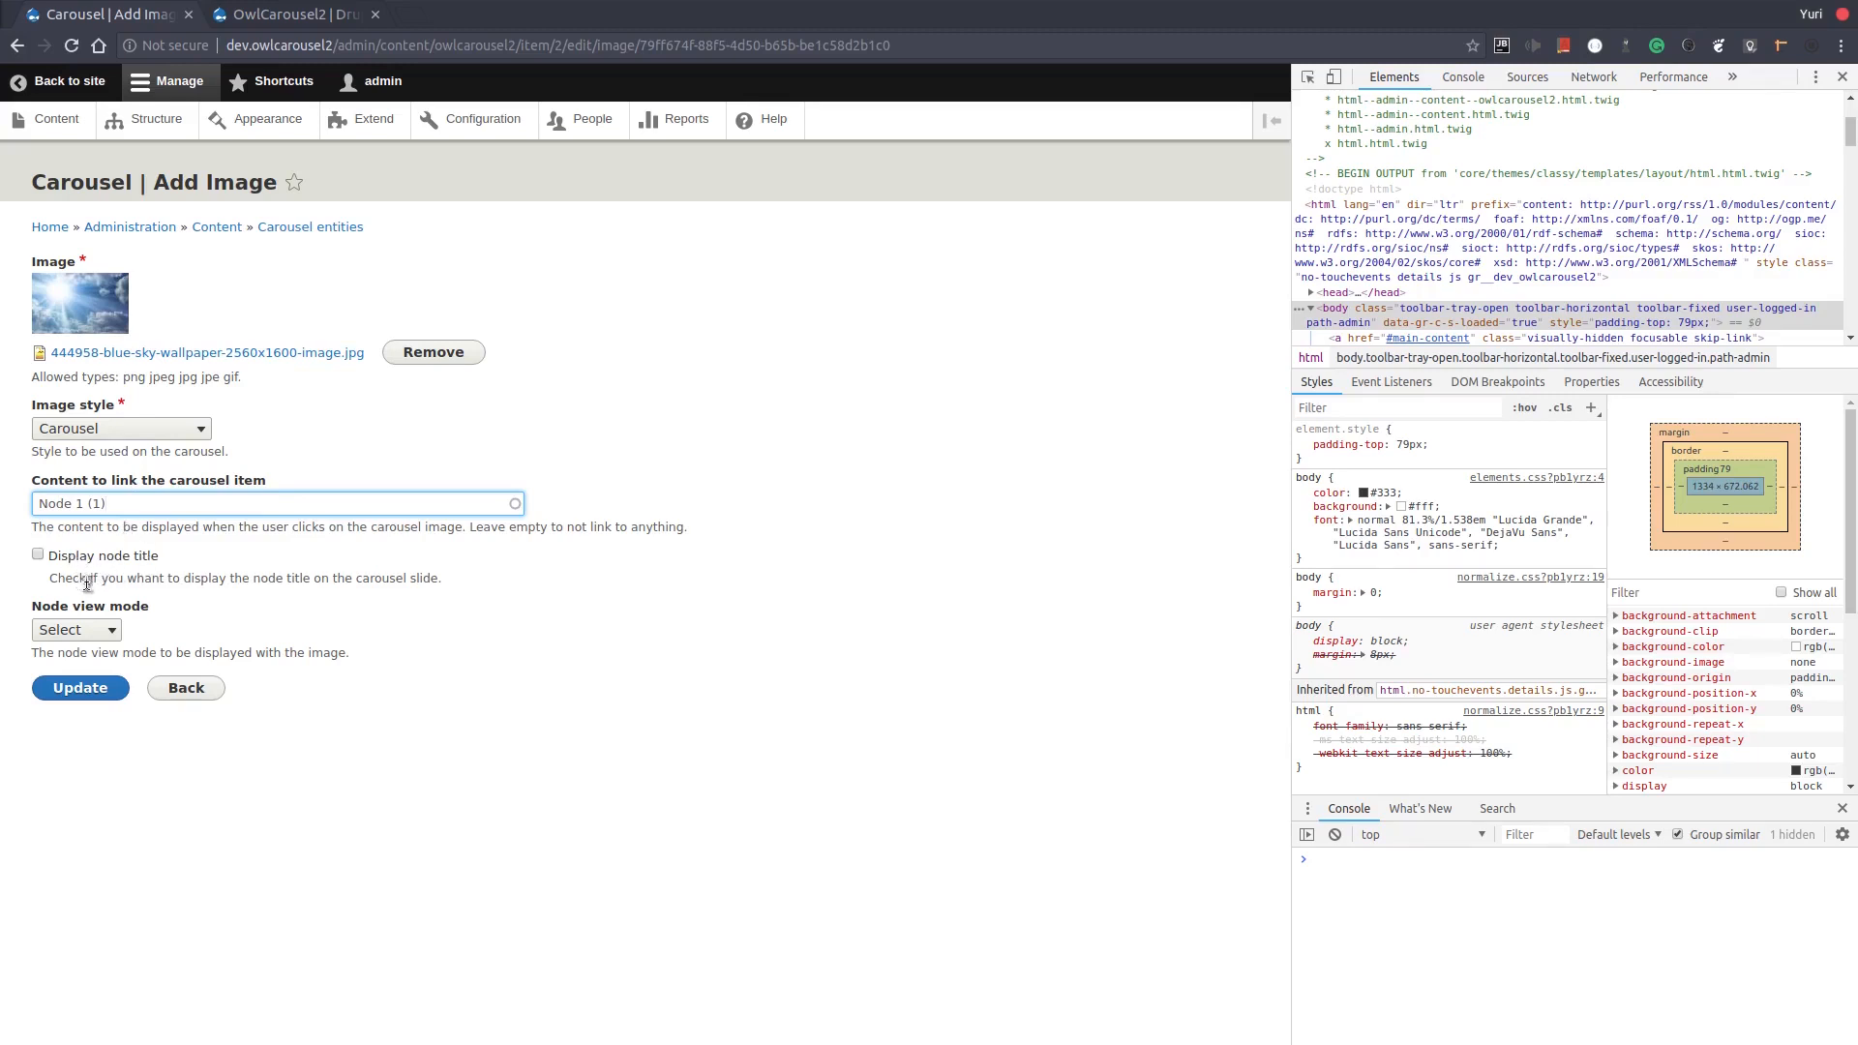
left_click(109, 631)
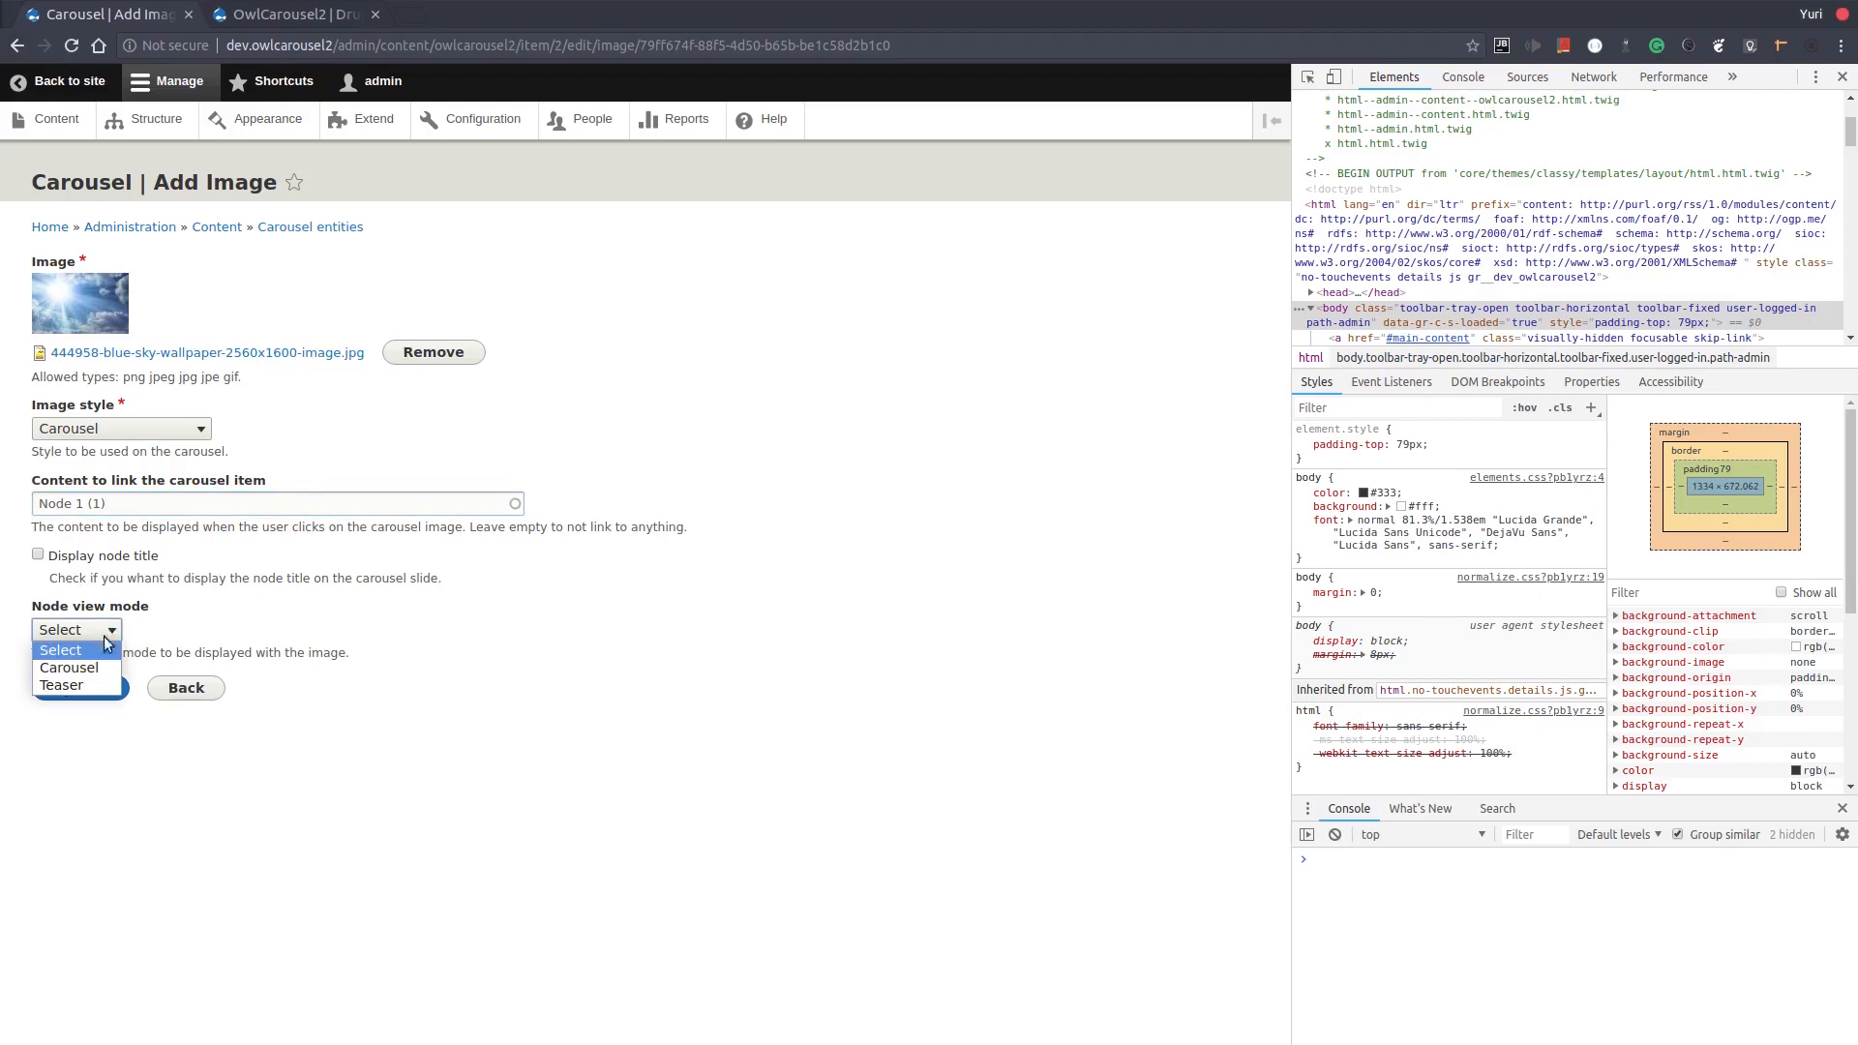
left_click(103, 669)
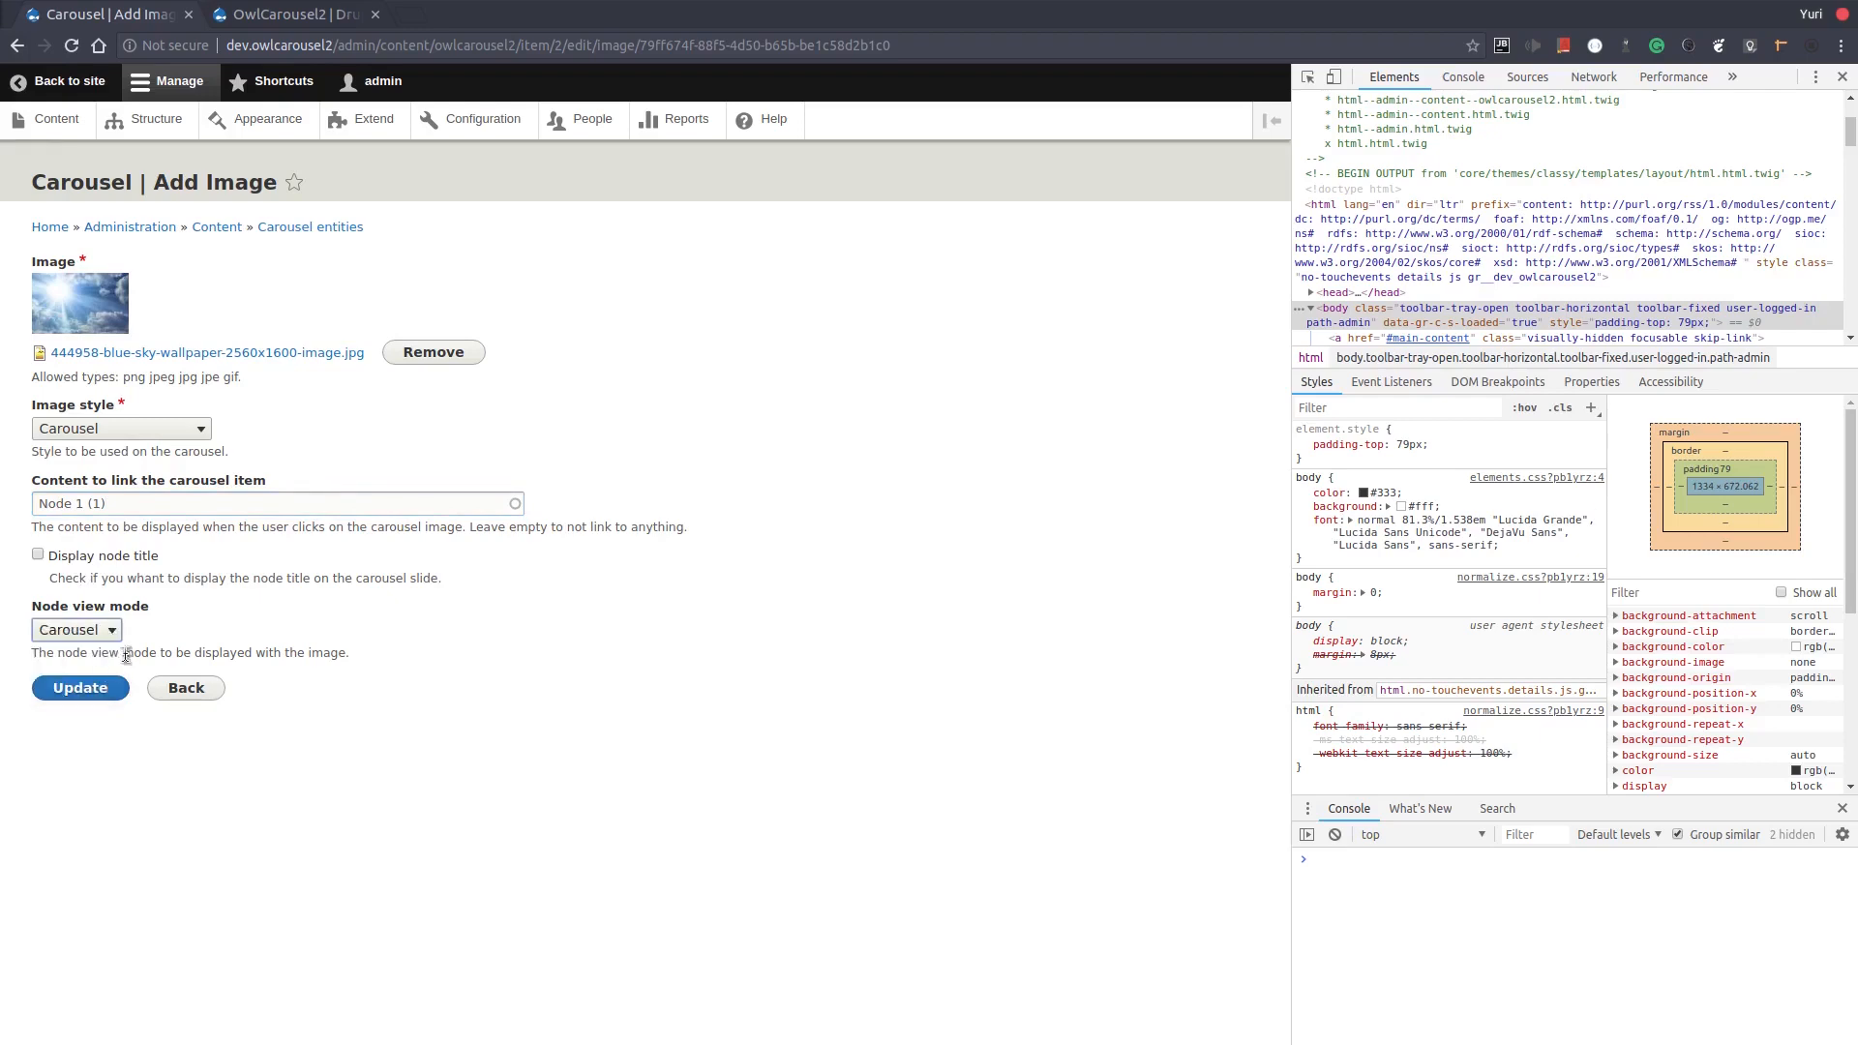
left_click(81, 699)
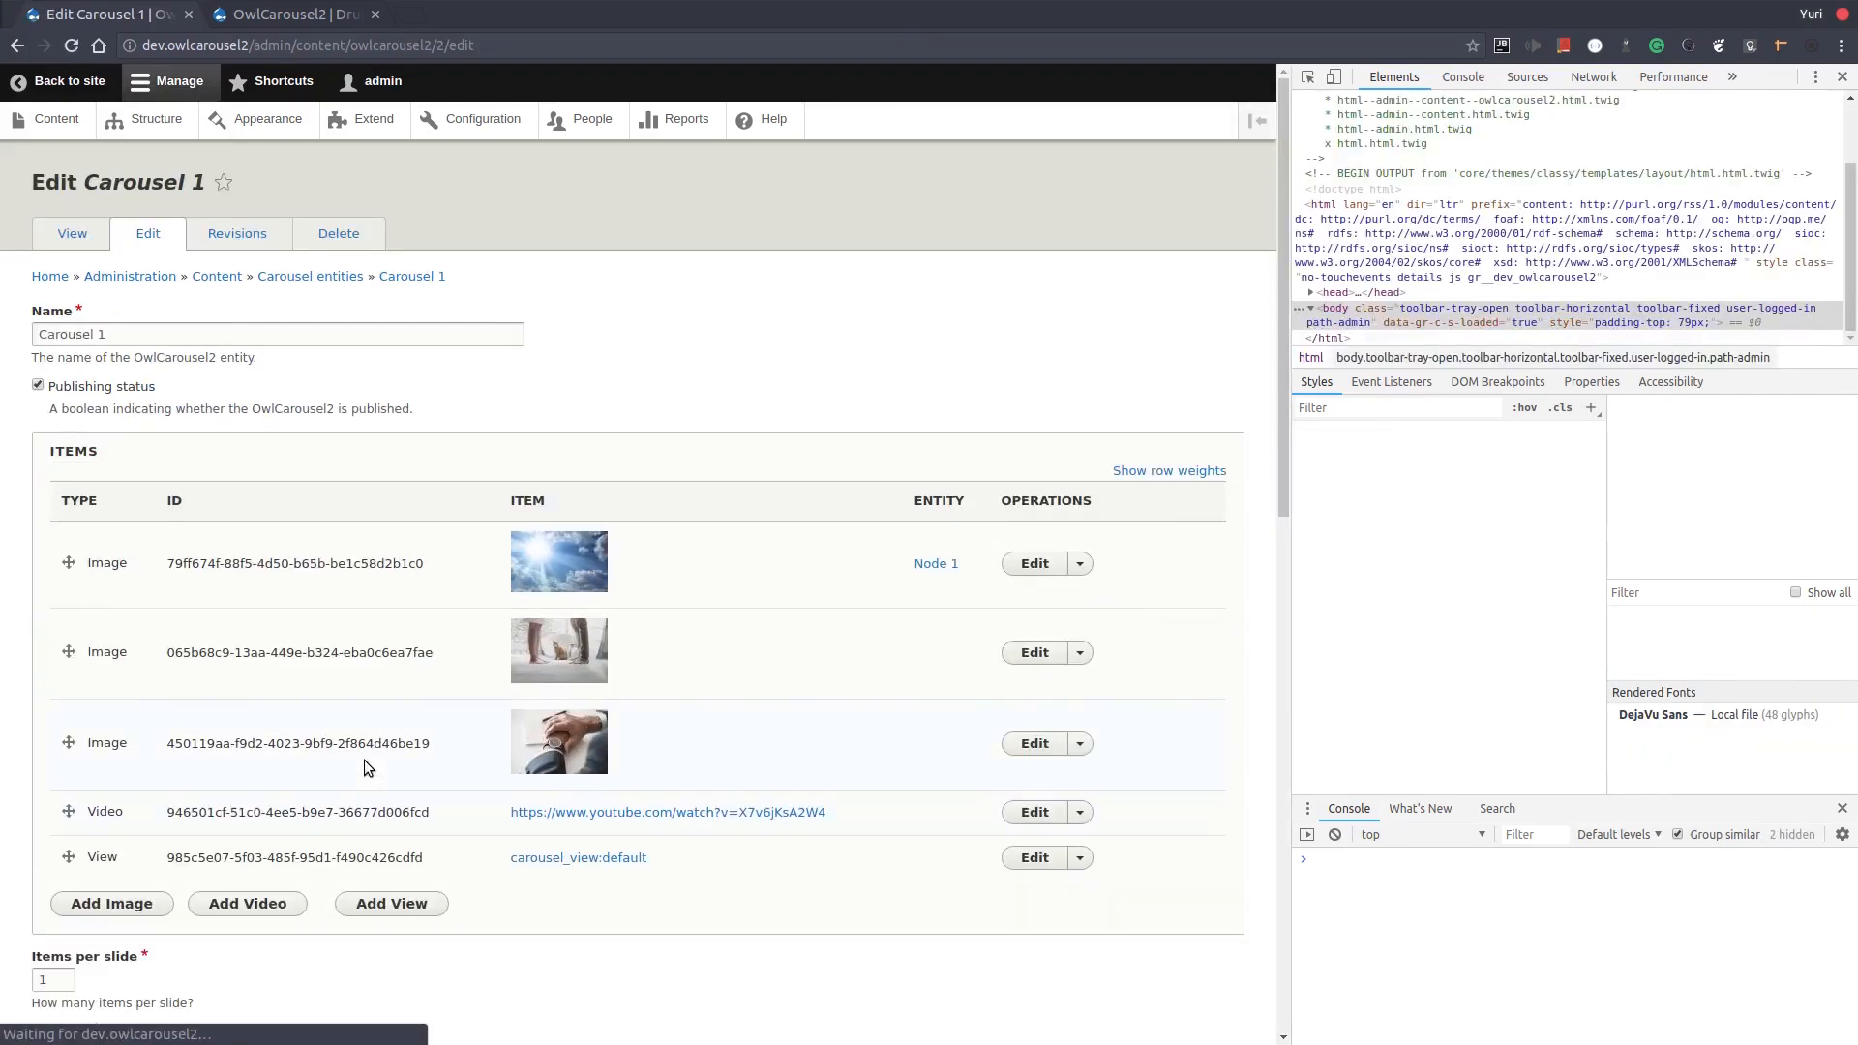
left_click(90, 249)
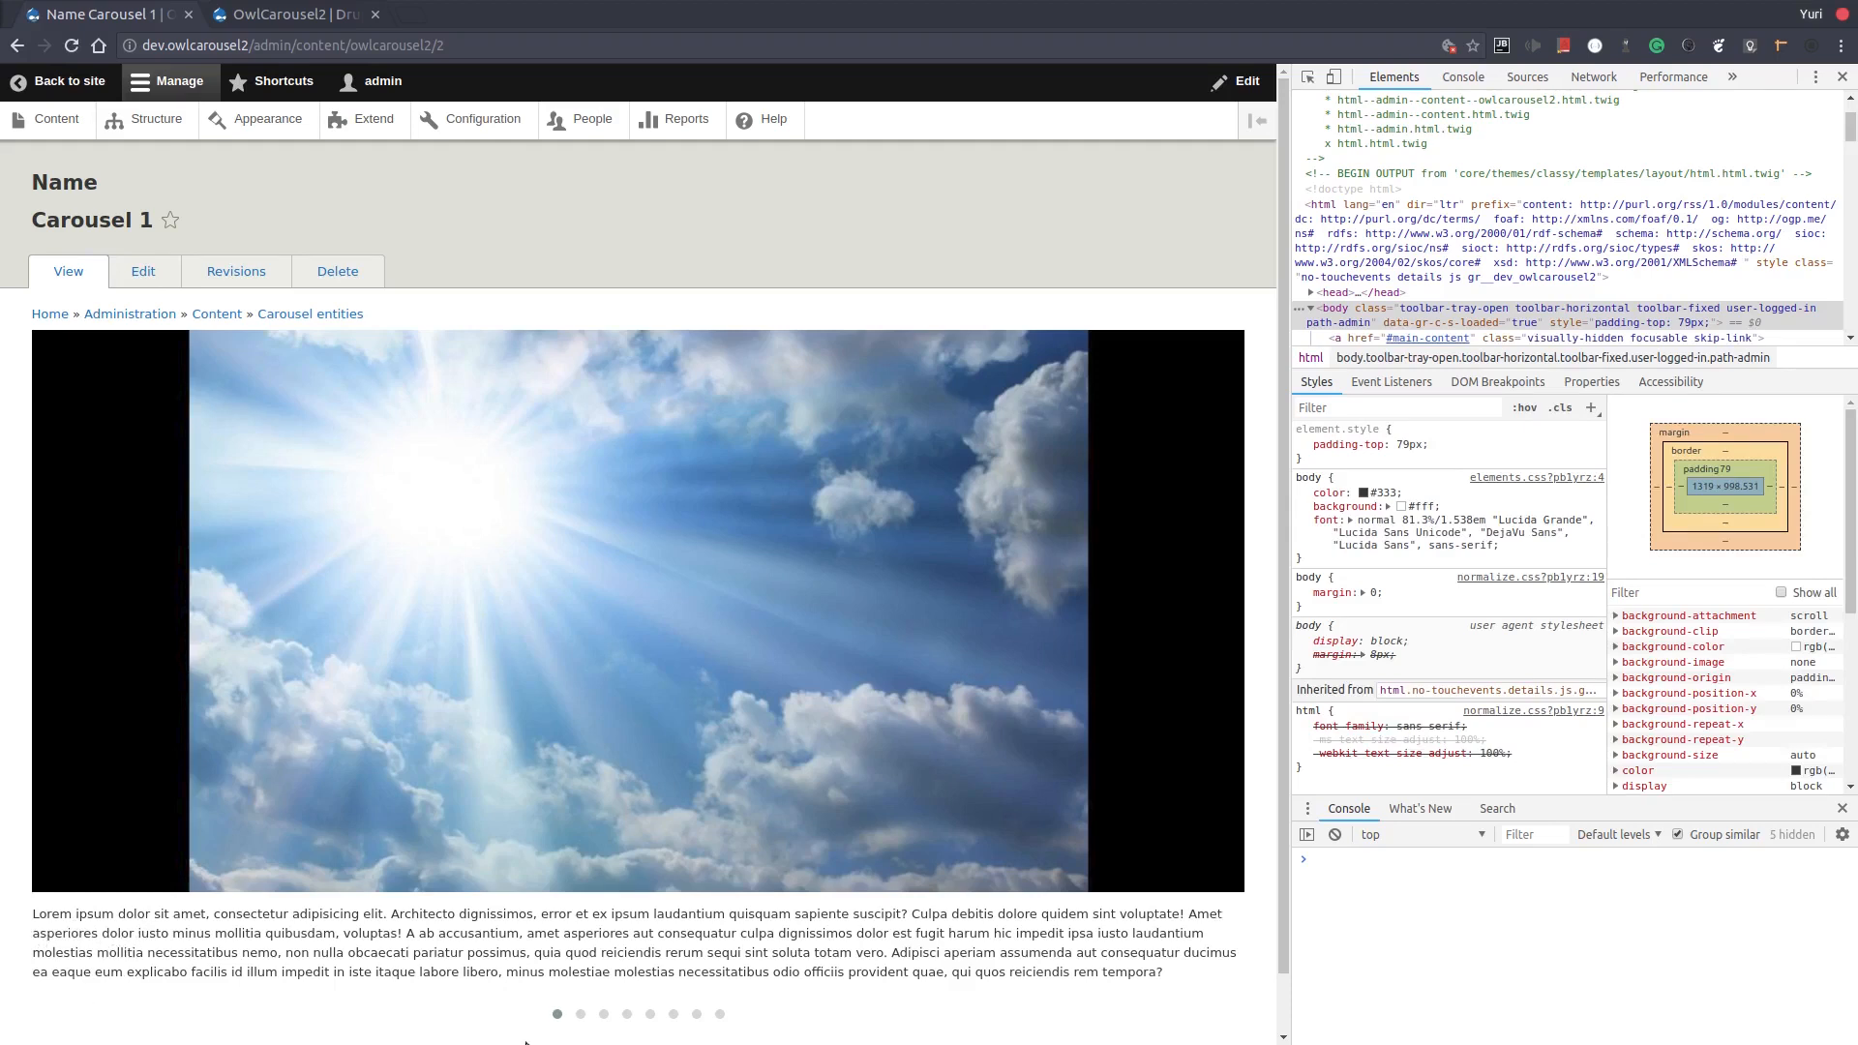
Enable the node title display on Carousel 1's blue-sky image item, update it and open Node 1 through the slide's title link
left_click(158, 277)
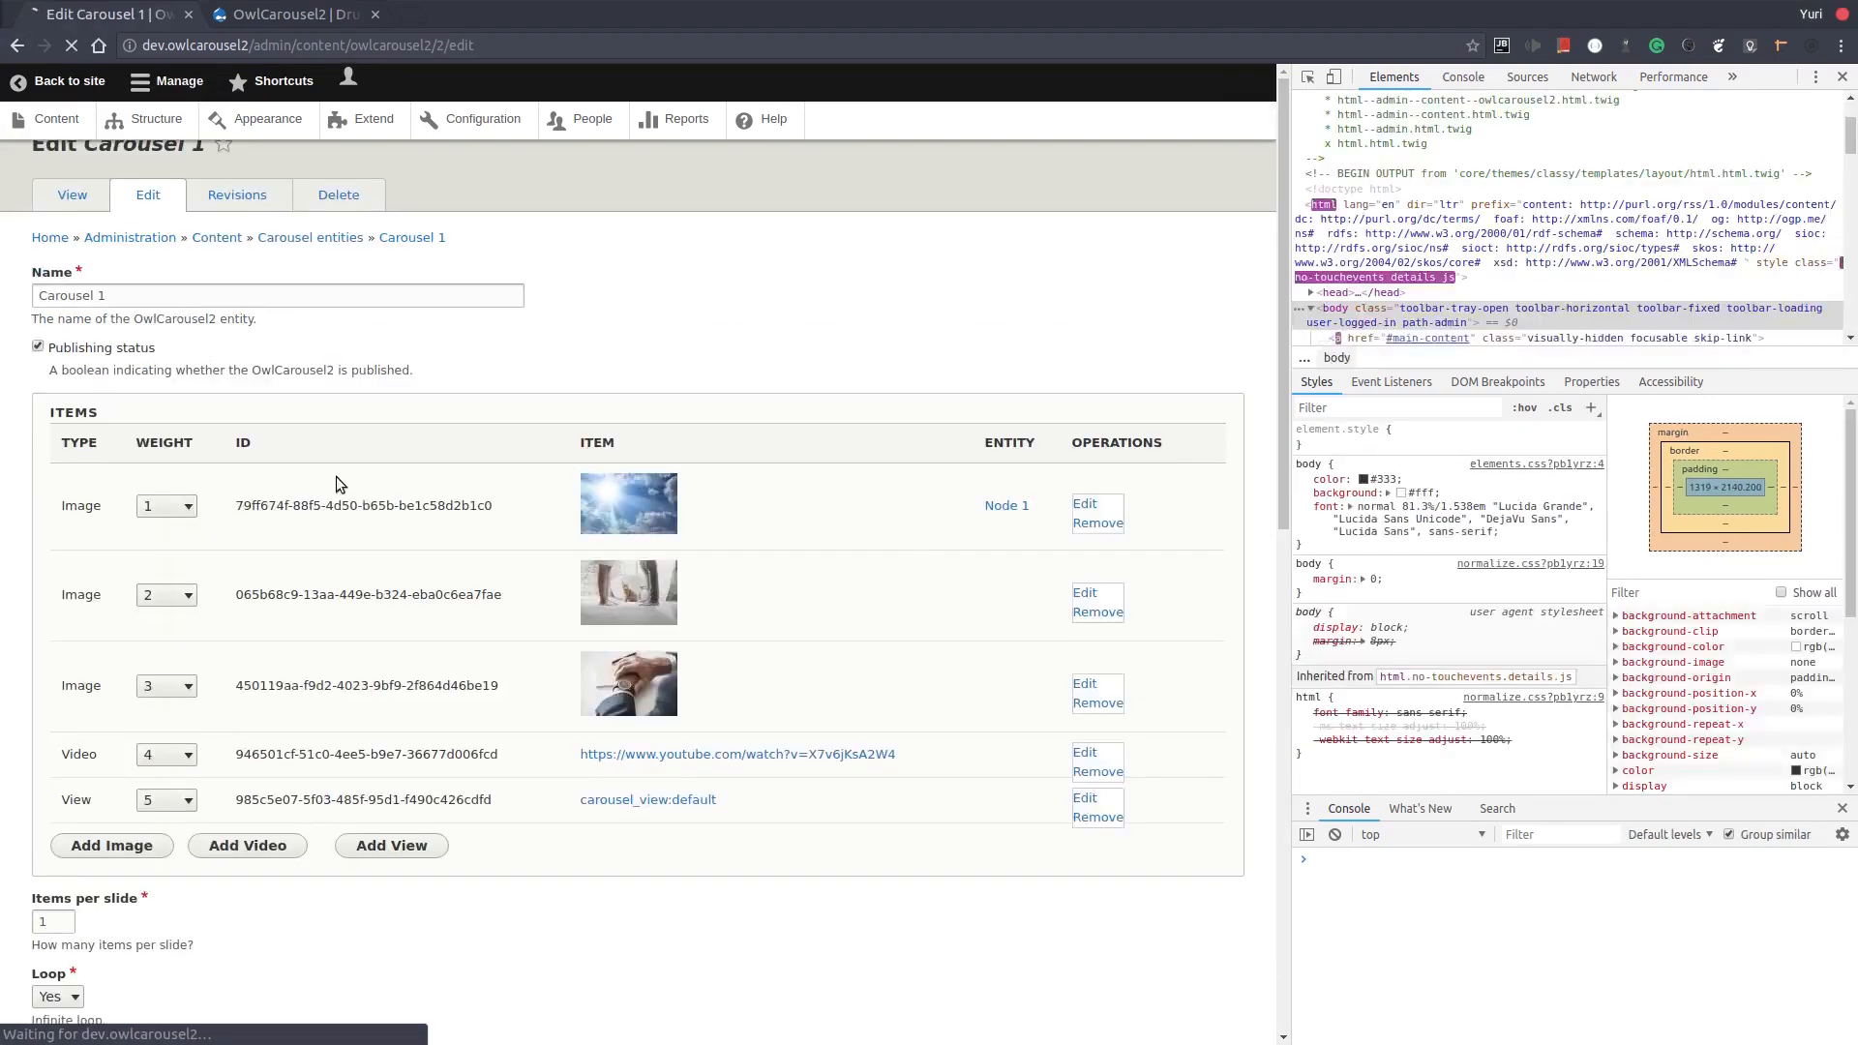
left_click(1028, 567)
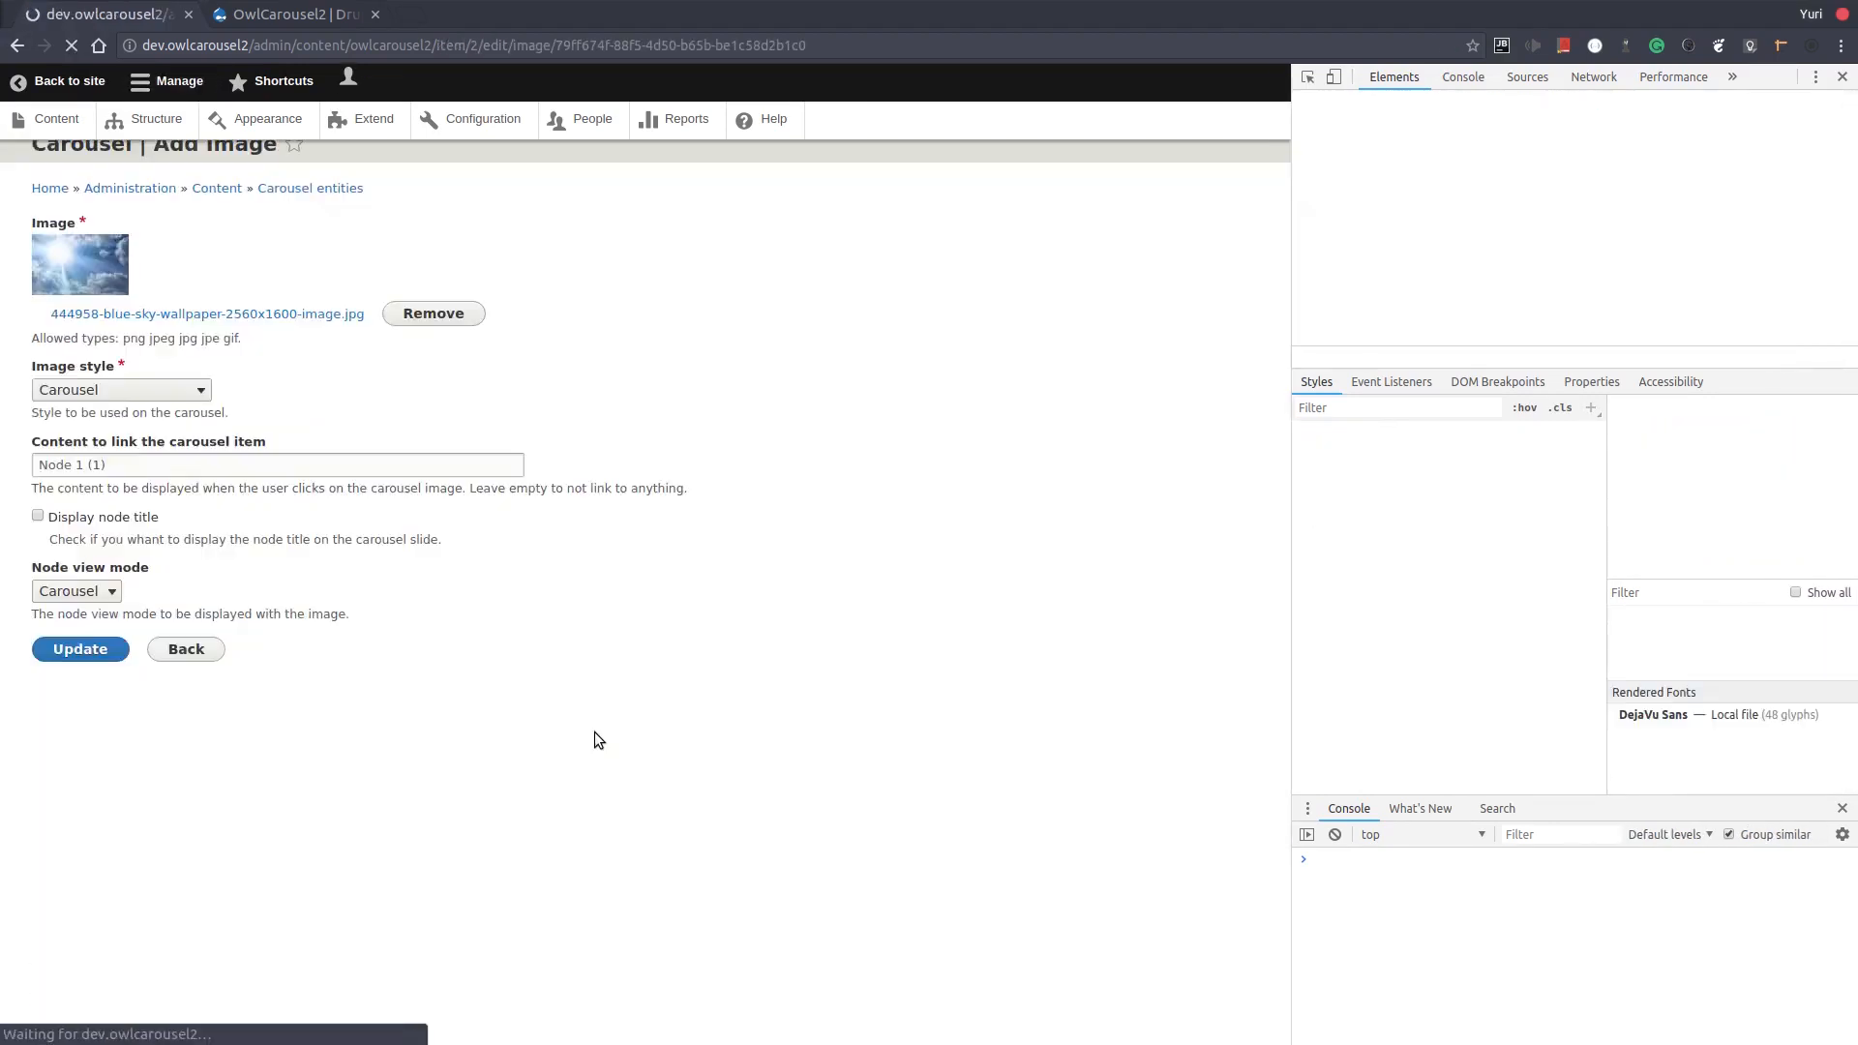
left_click(79, 556)
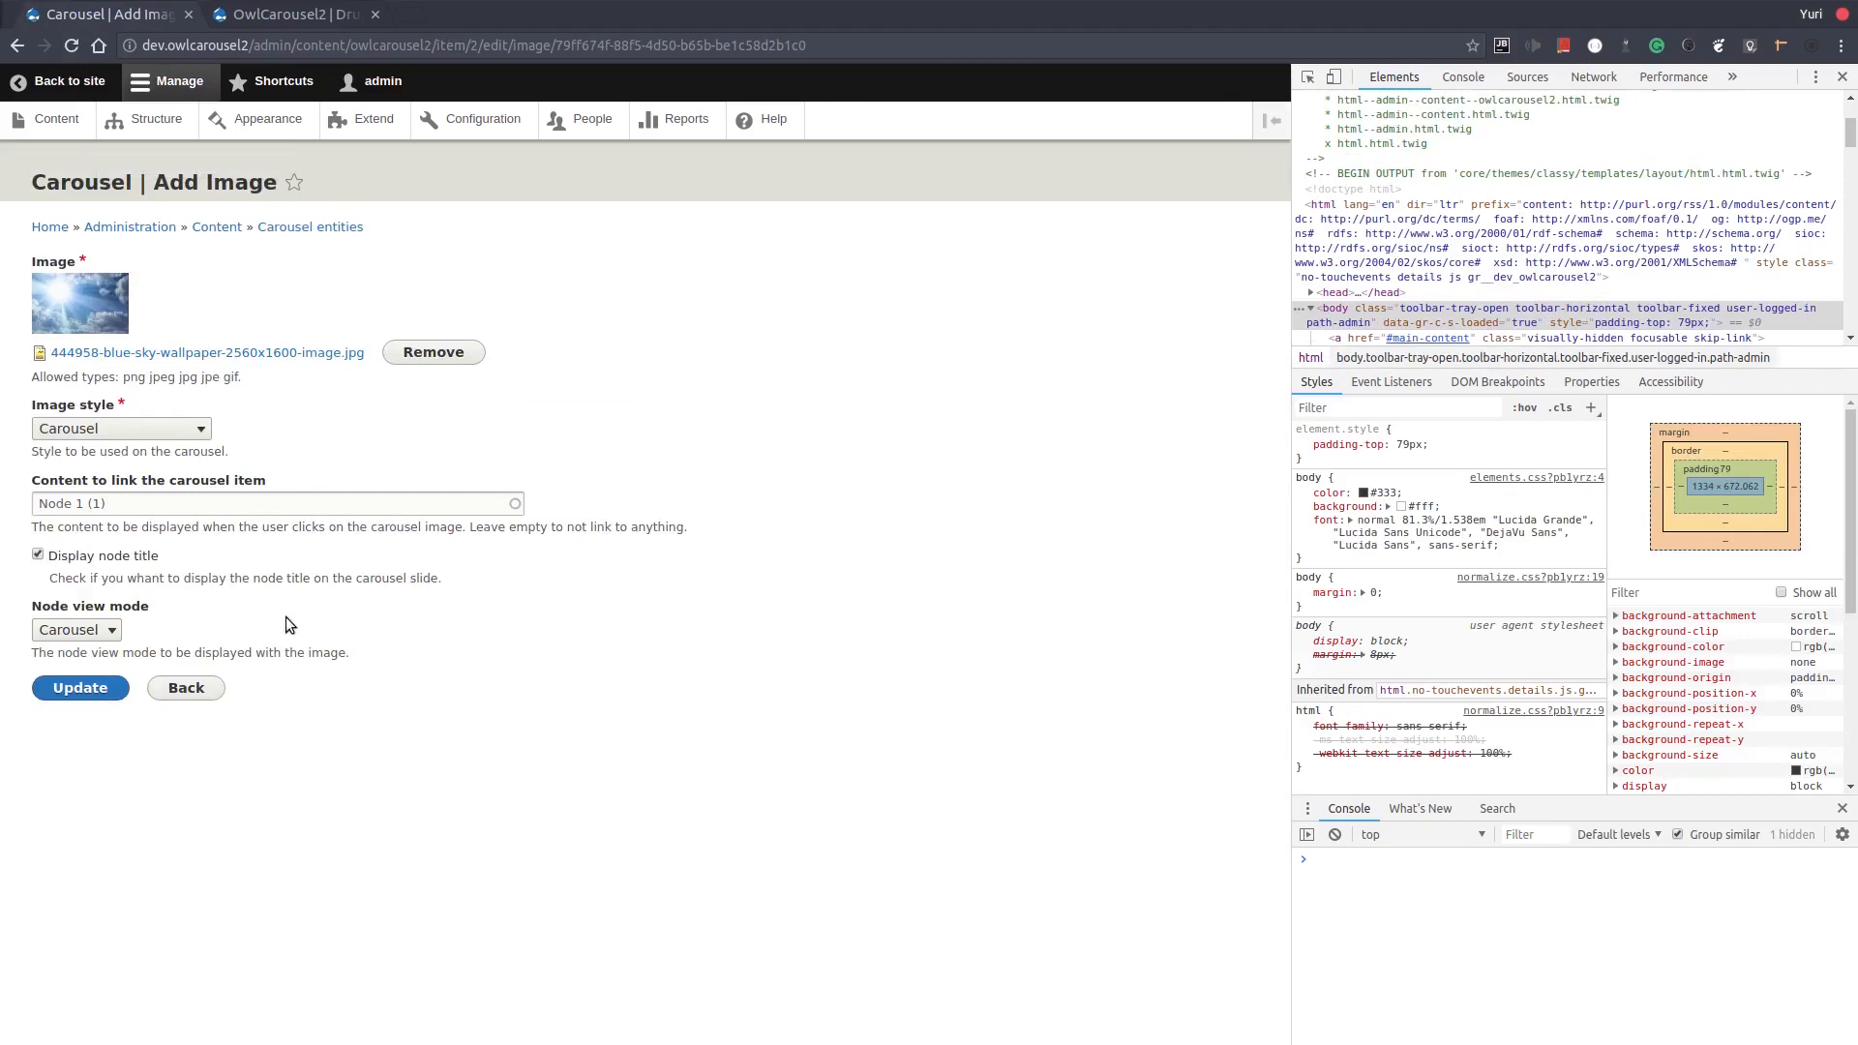
left_click(81, 688)
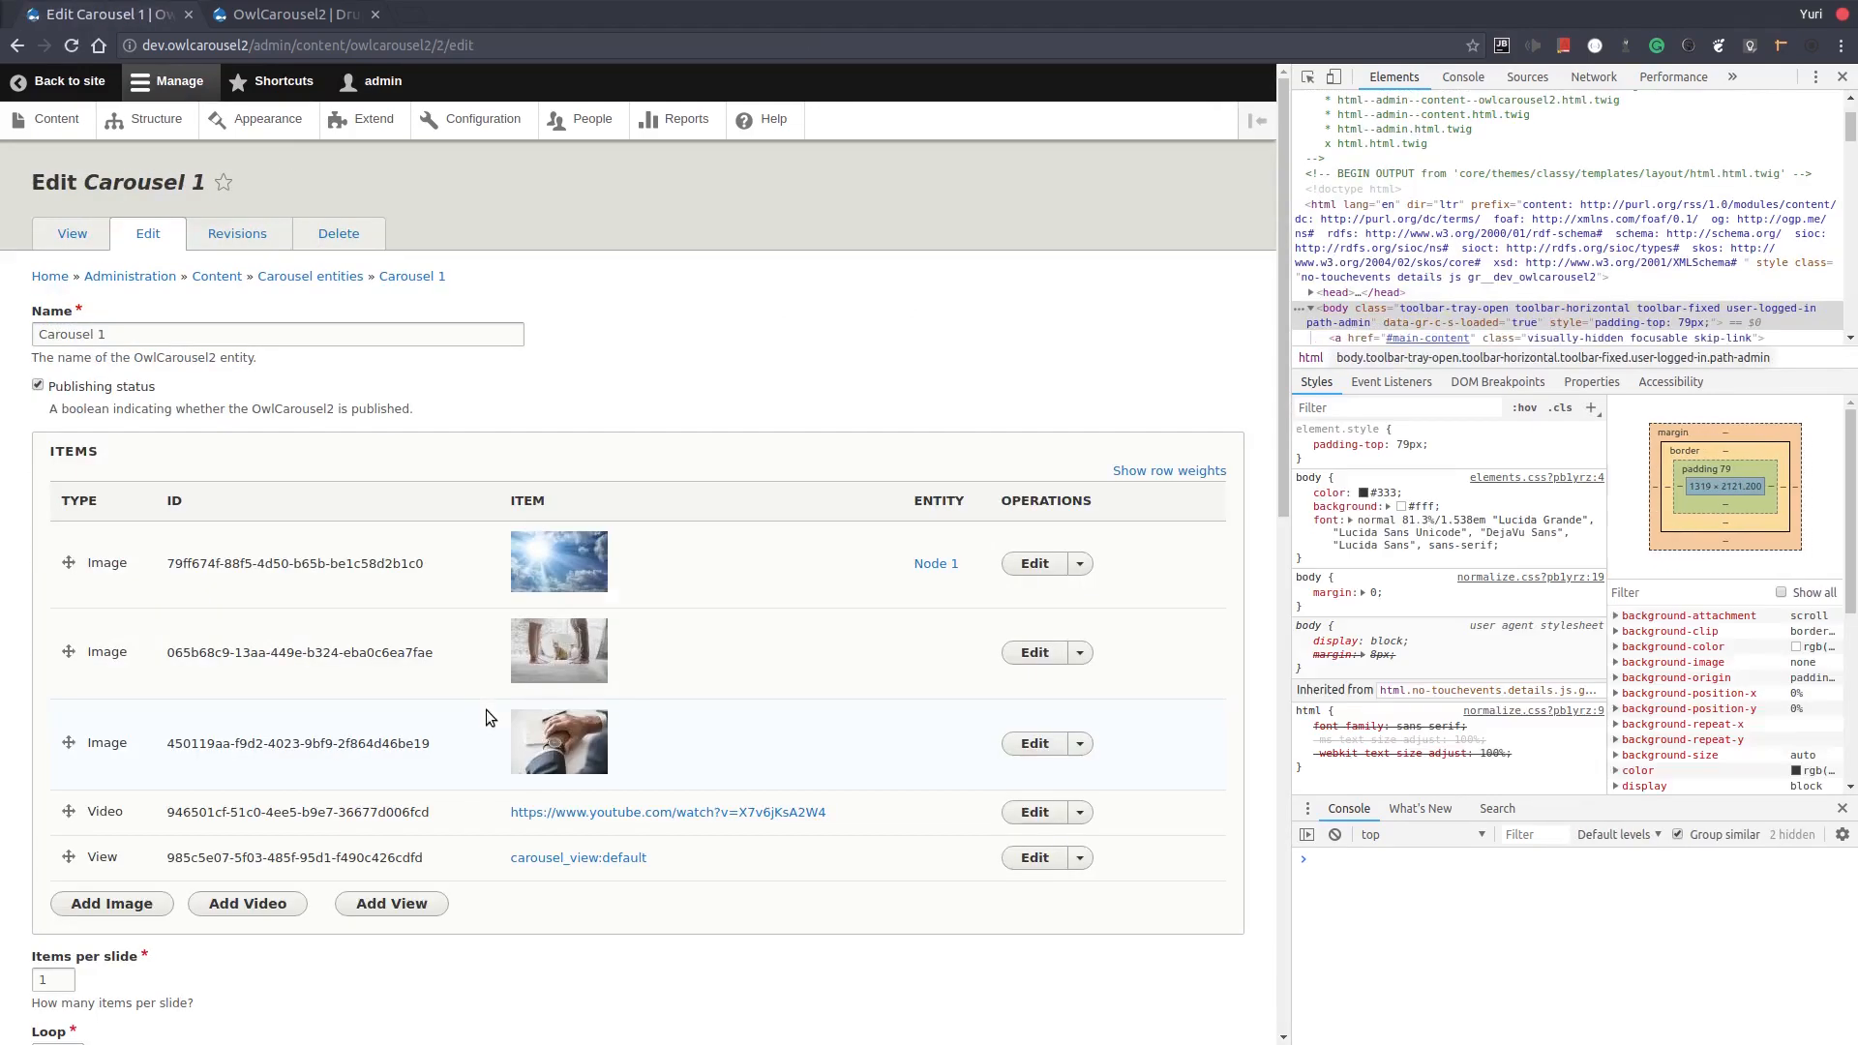
left_click(79, 235)
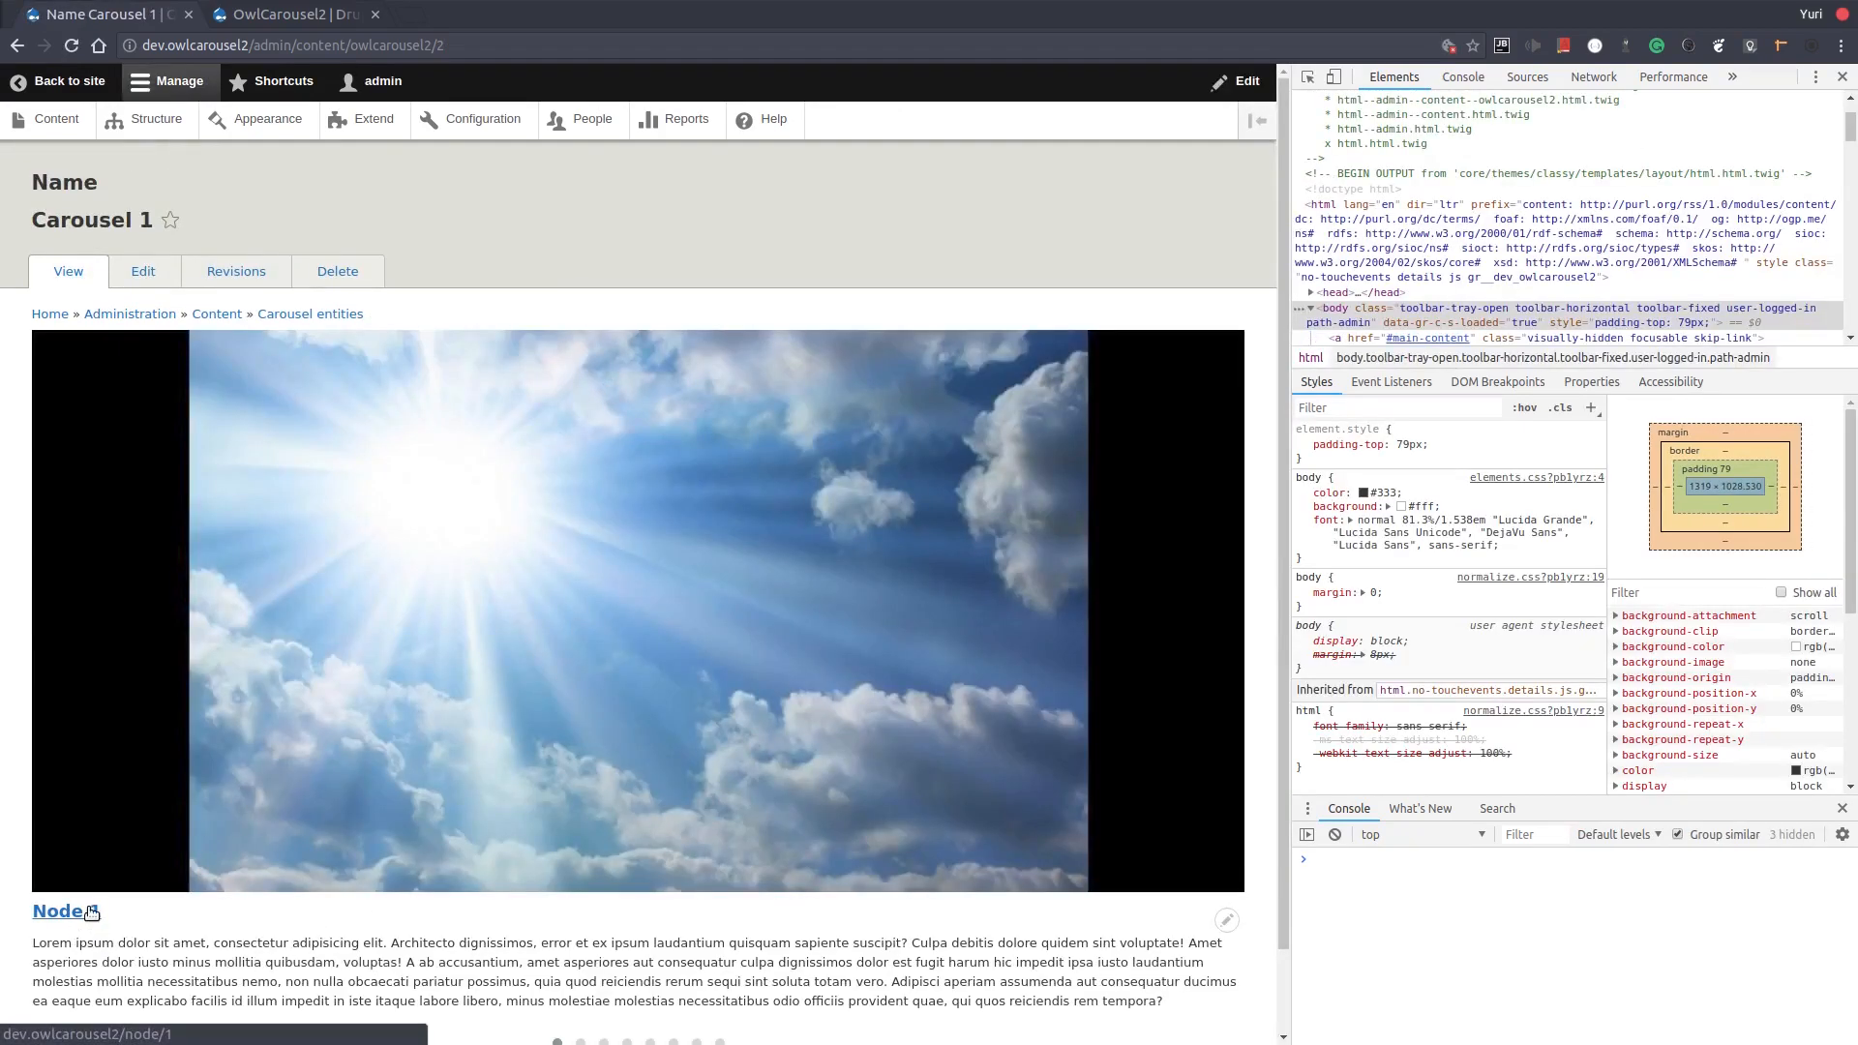
left_click(91, 911)
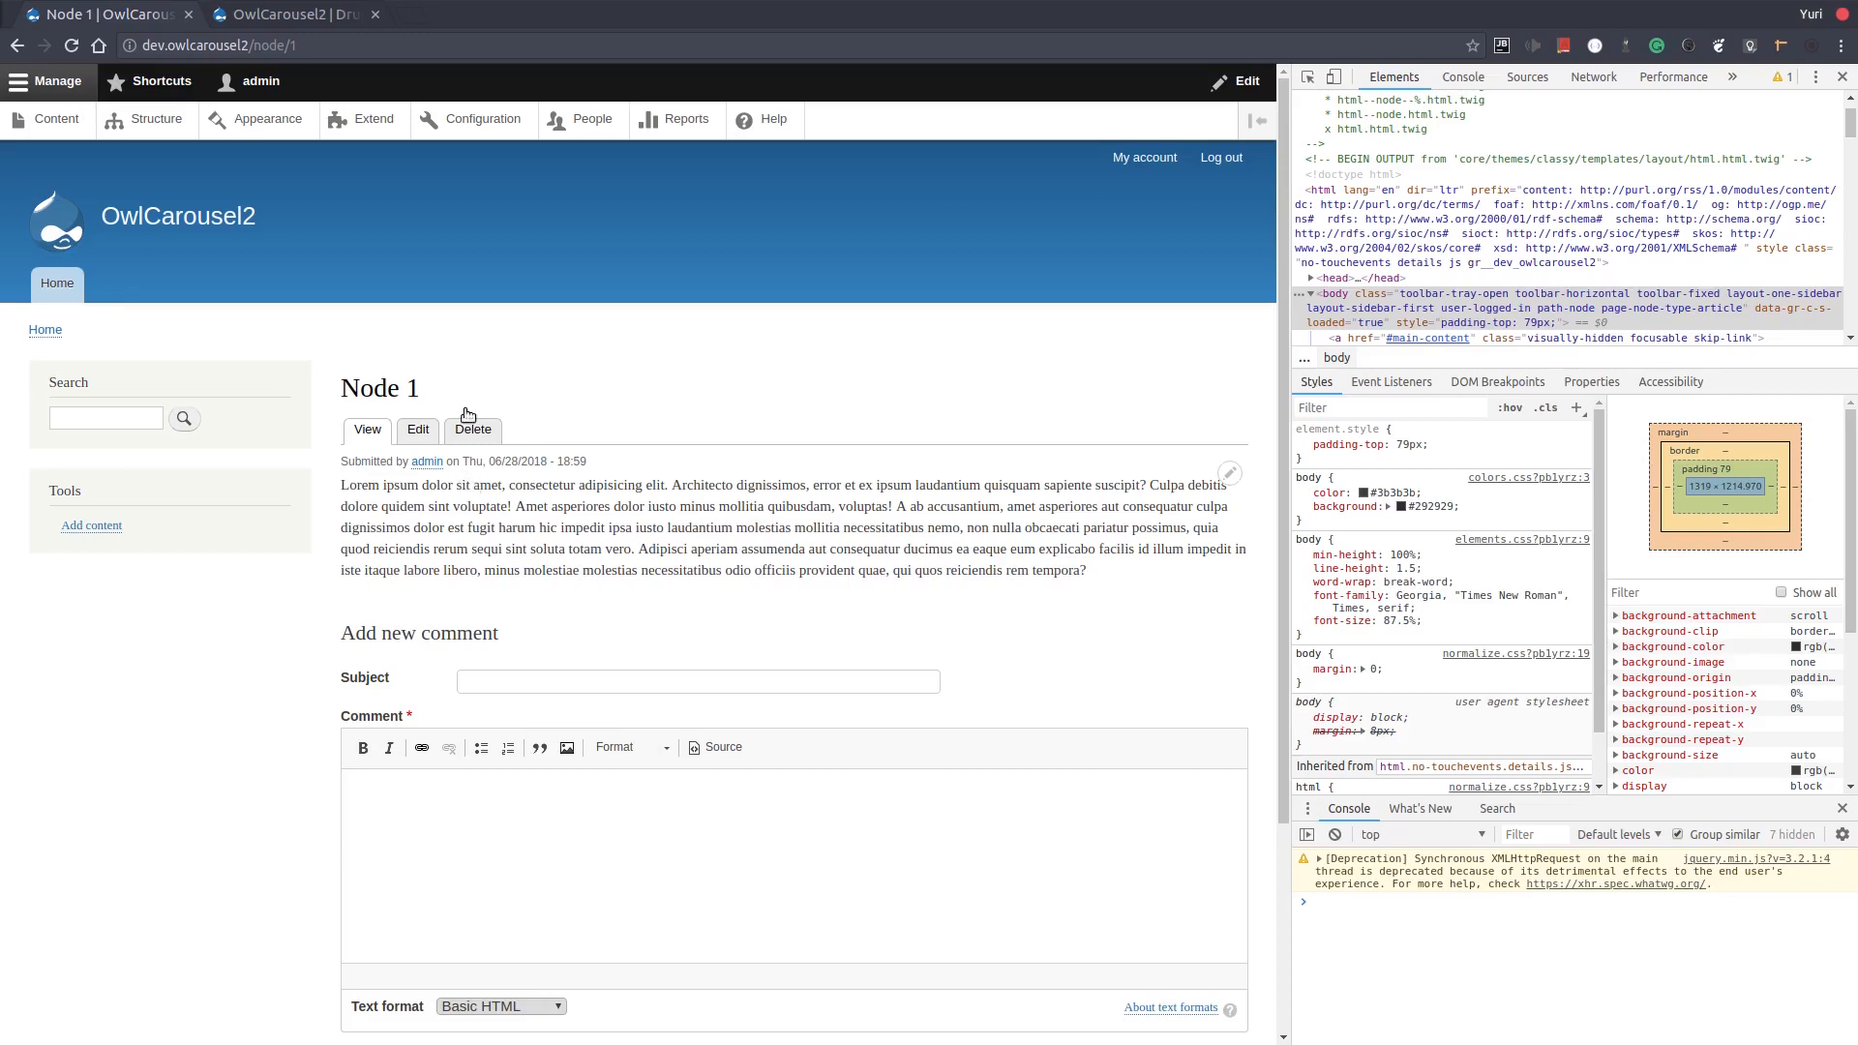
In the block layout, filter the Content region's available blocks by "caro" and choose the Carousel block for placement
left_click(164, 120)
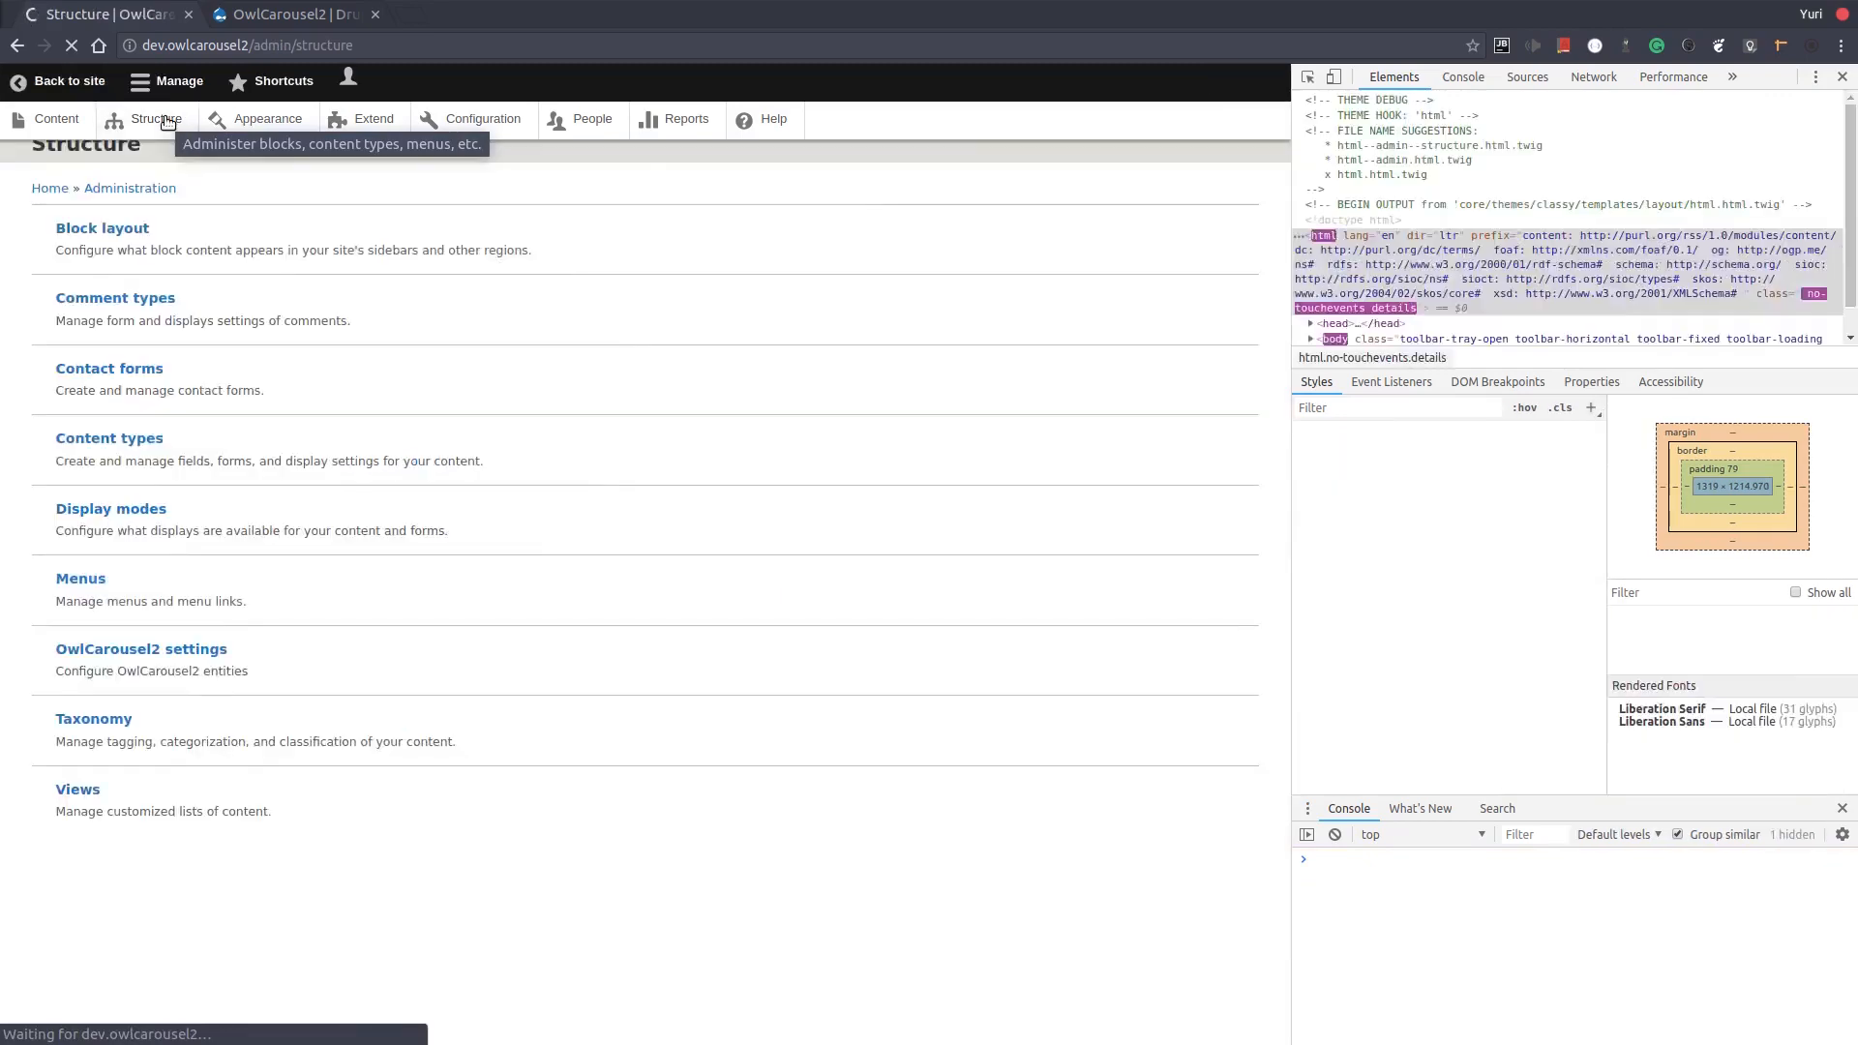
left_click(119, 278)
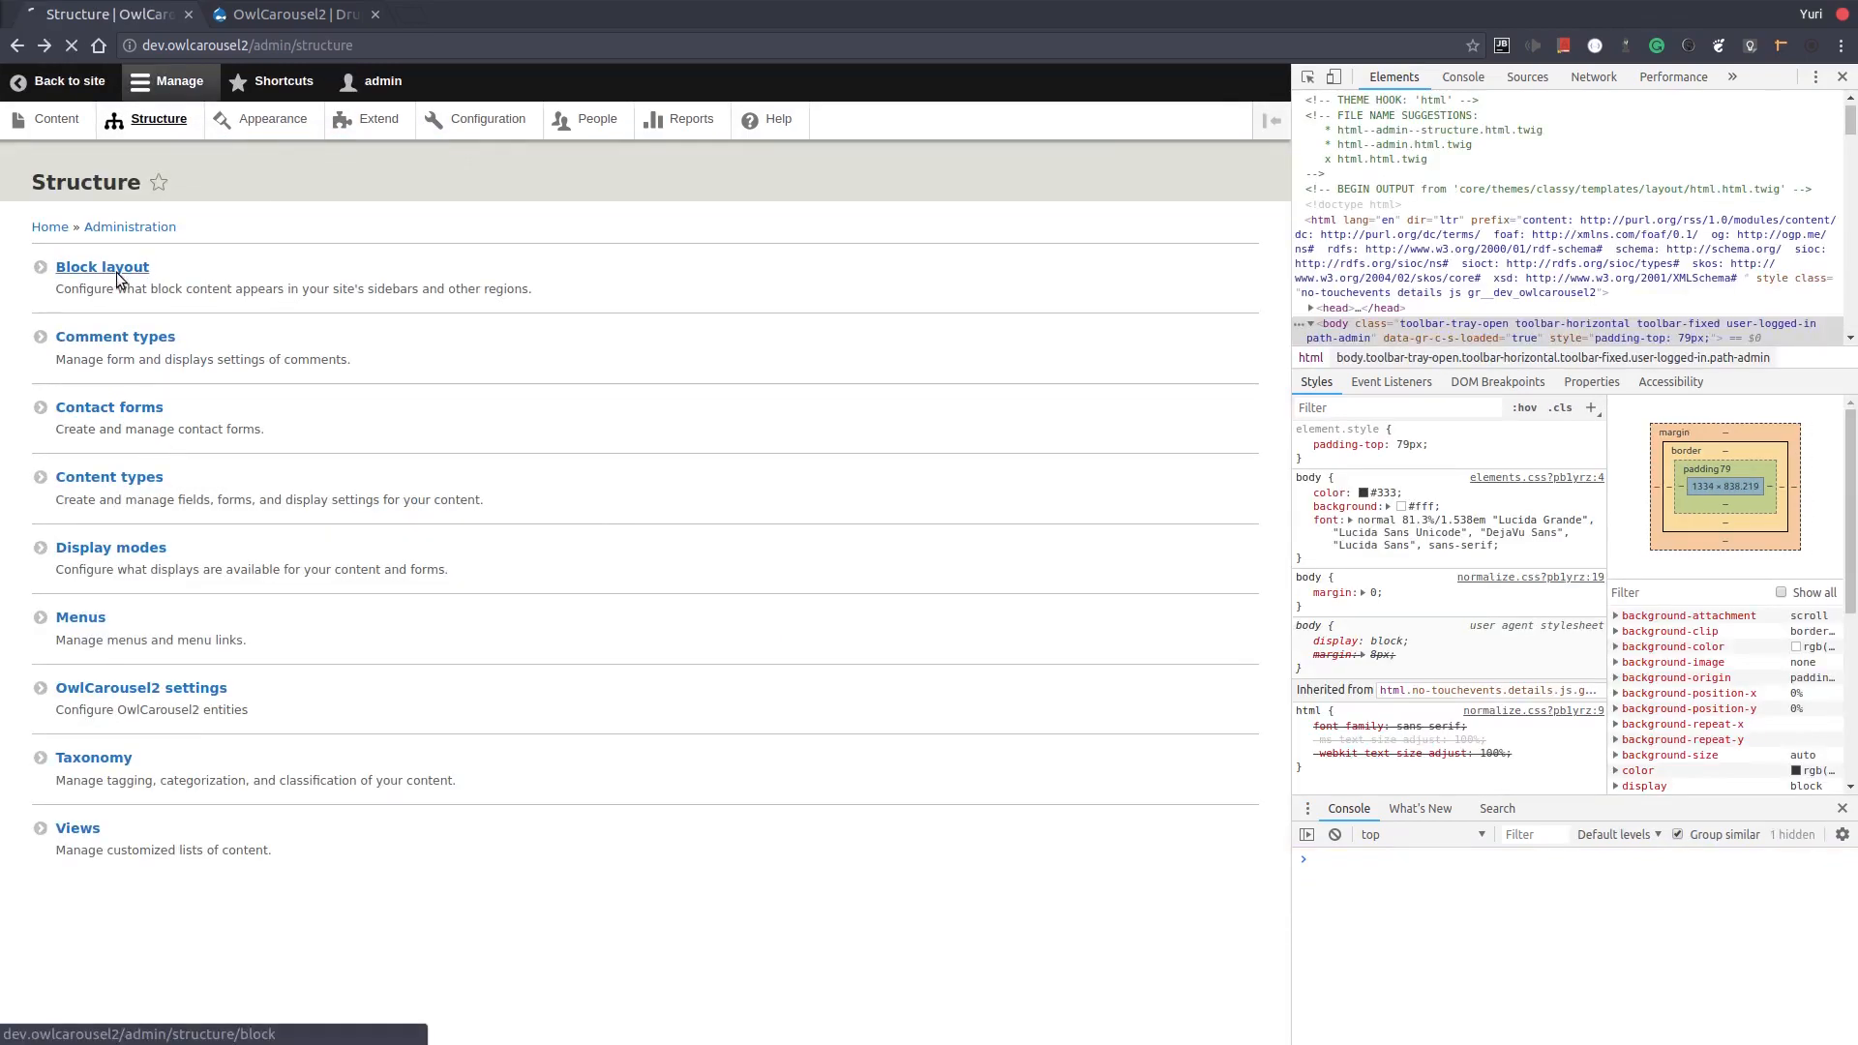
scroll(407, 729, "down", 5)
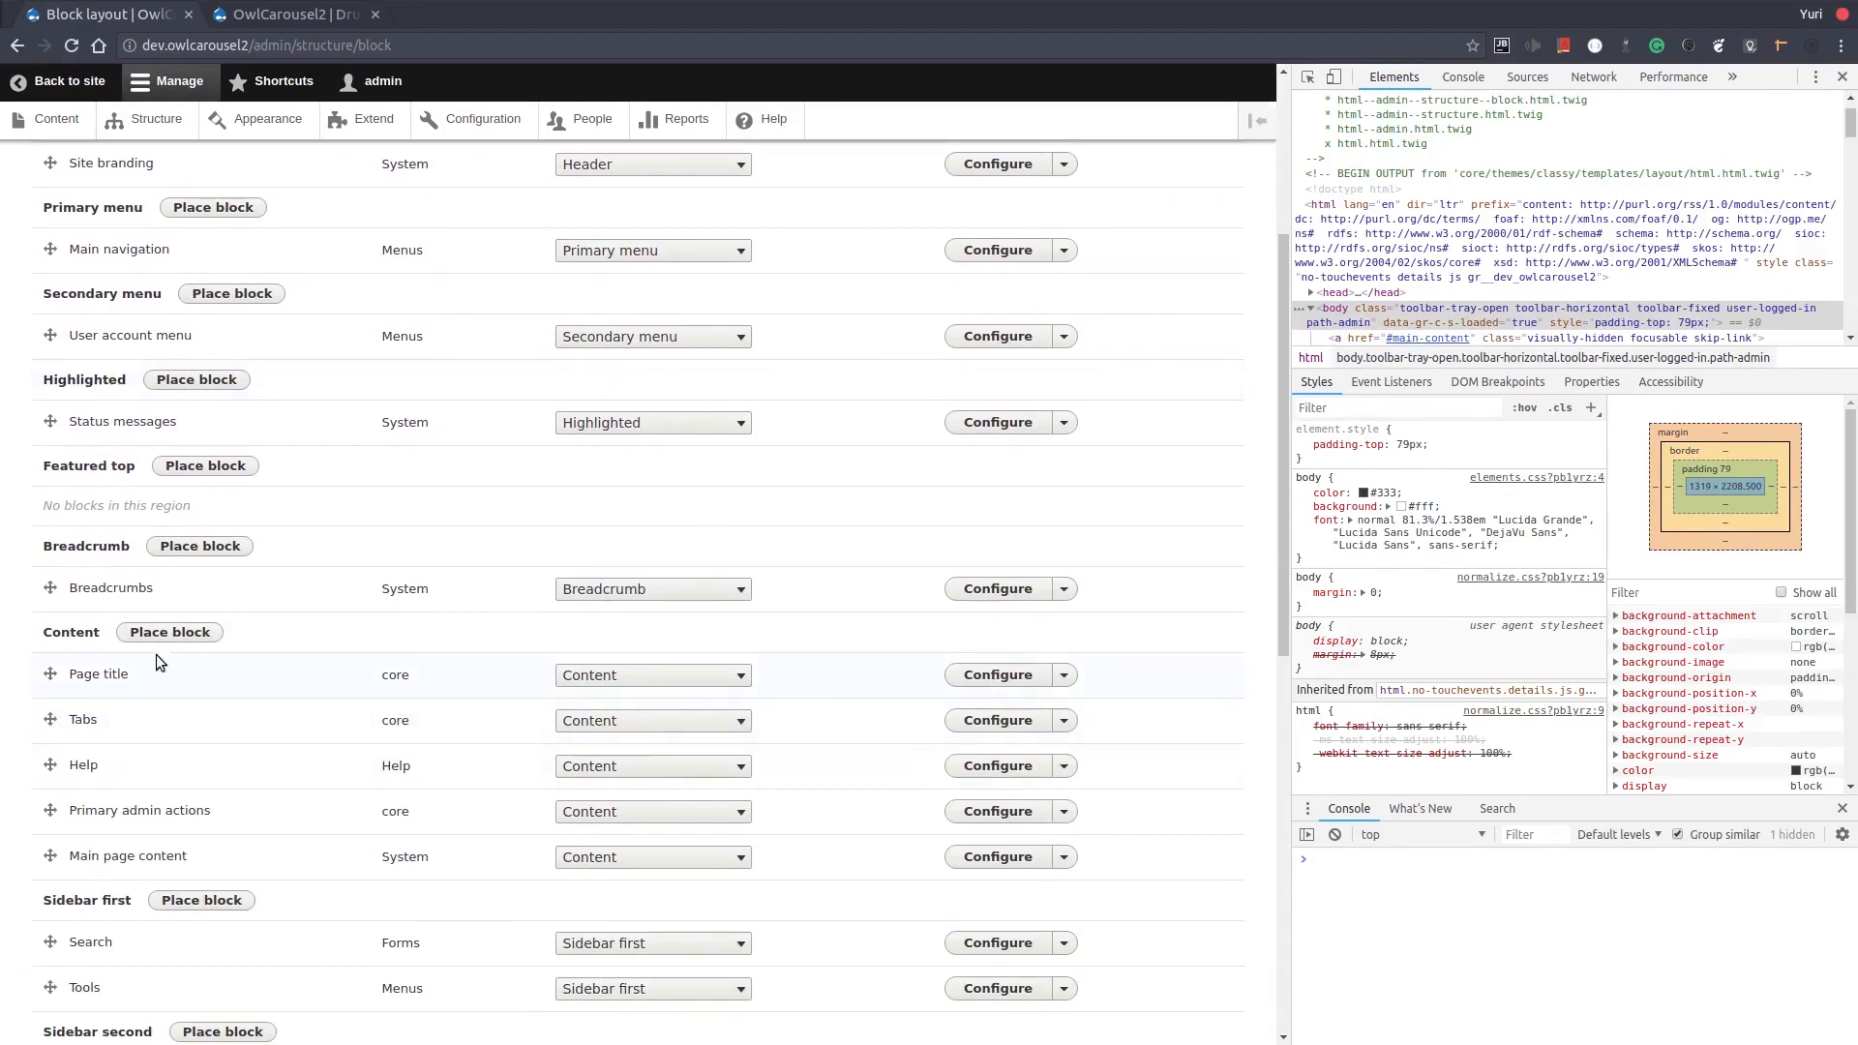
left_click(182, 639)
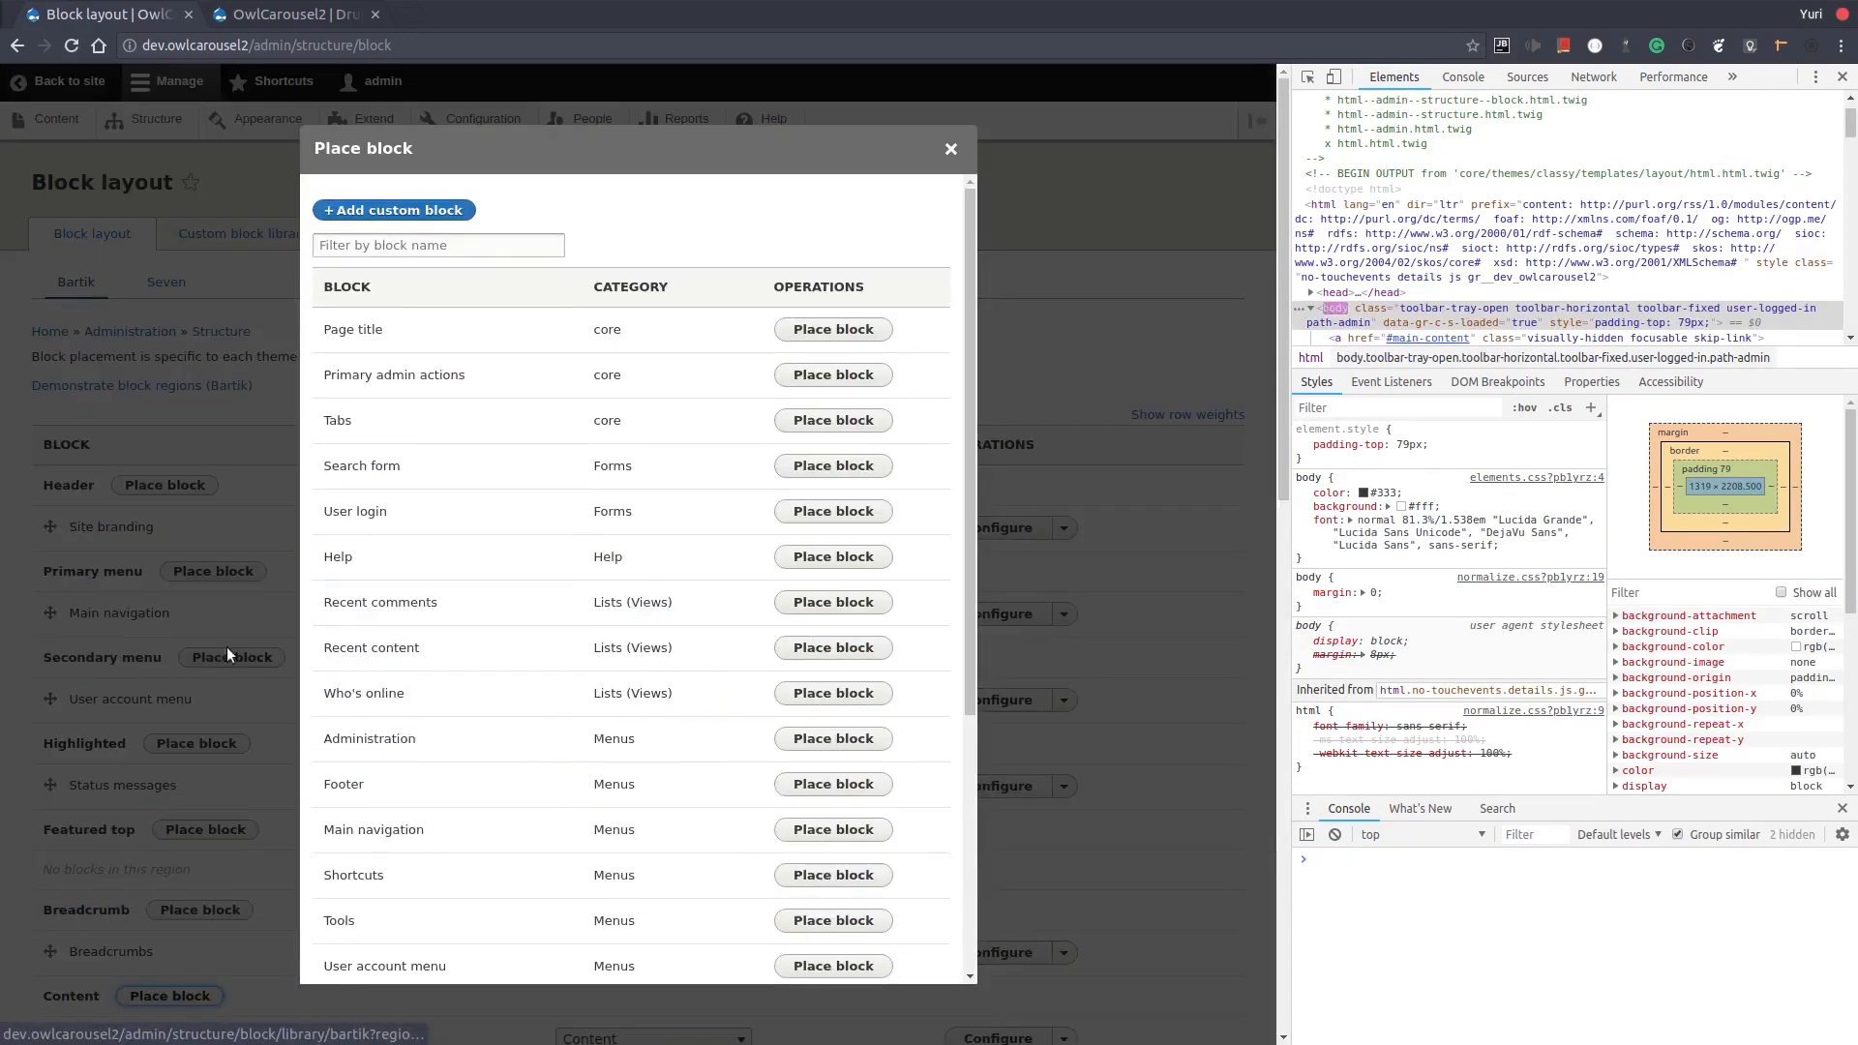
left_click(549, 253)
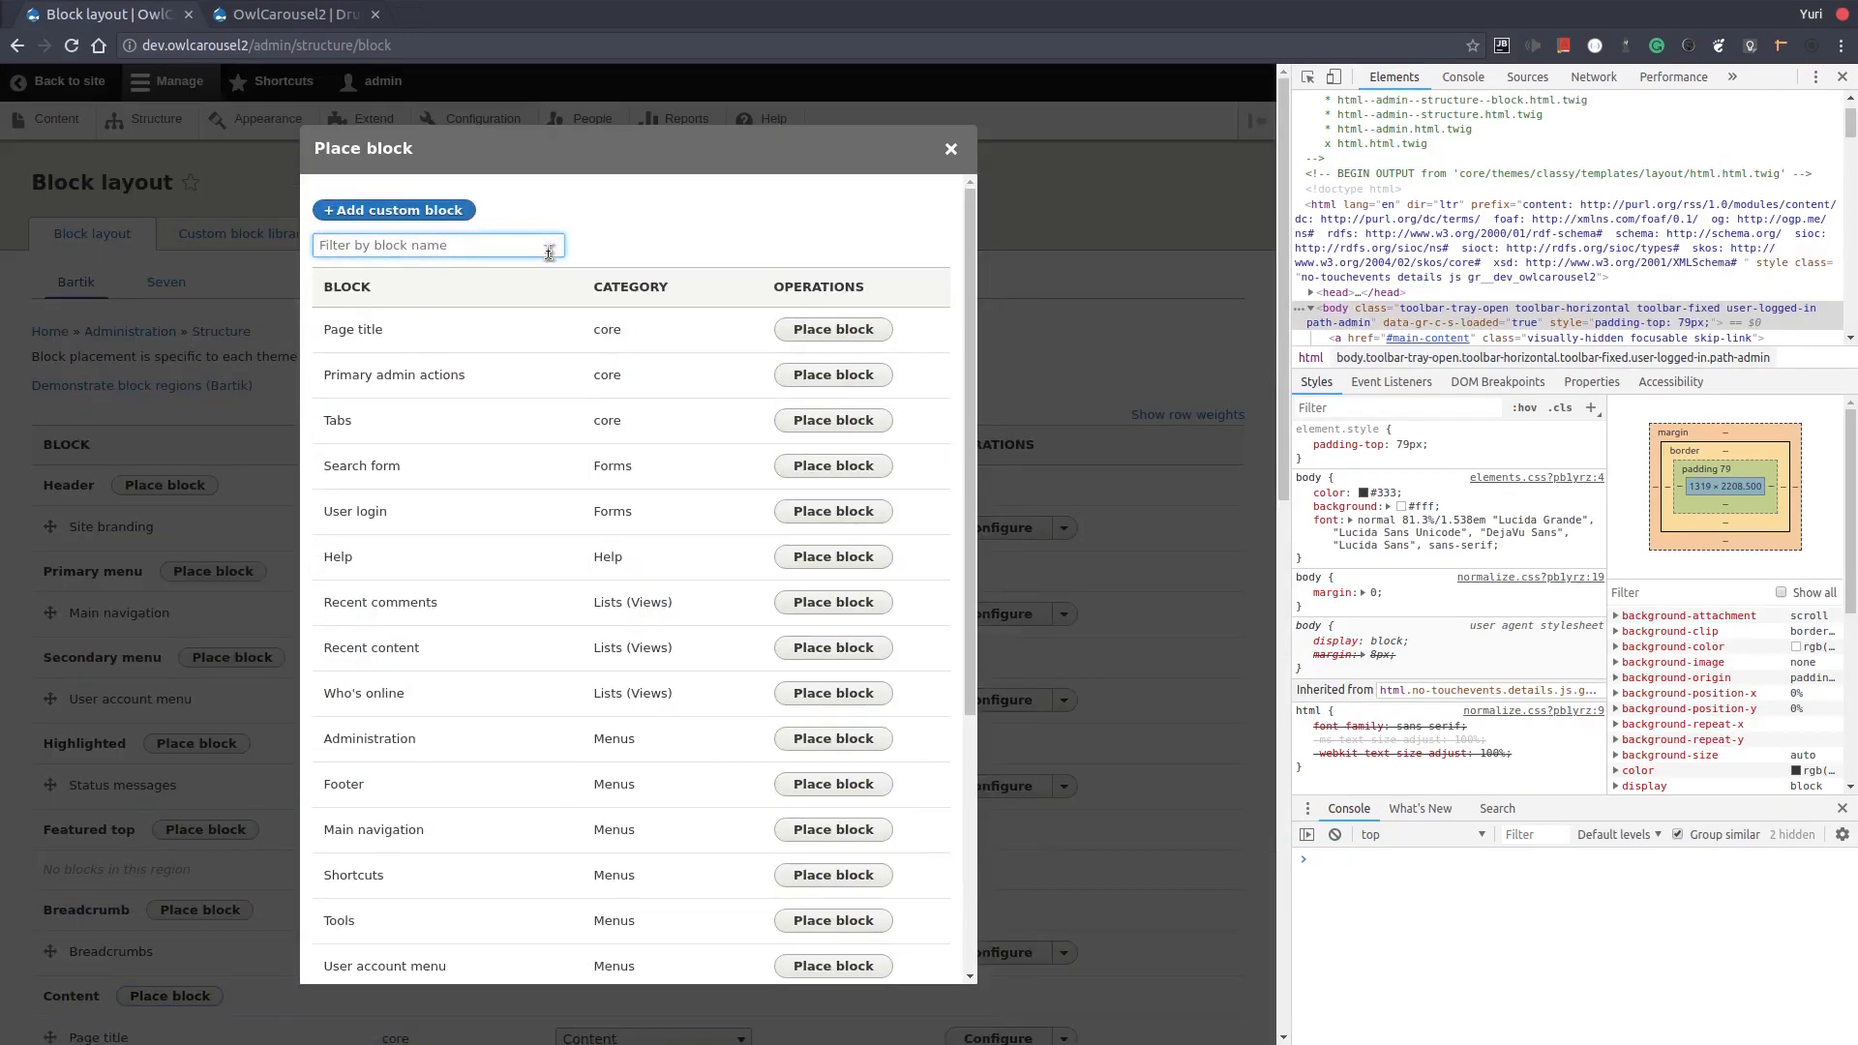
type("caro")
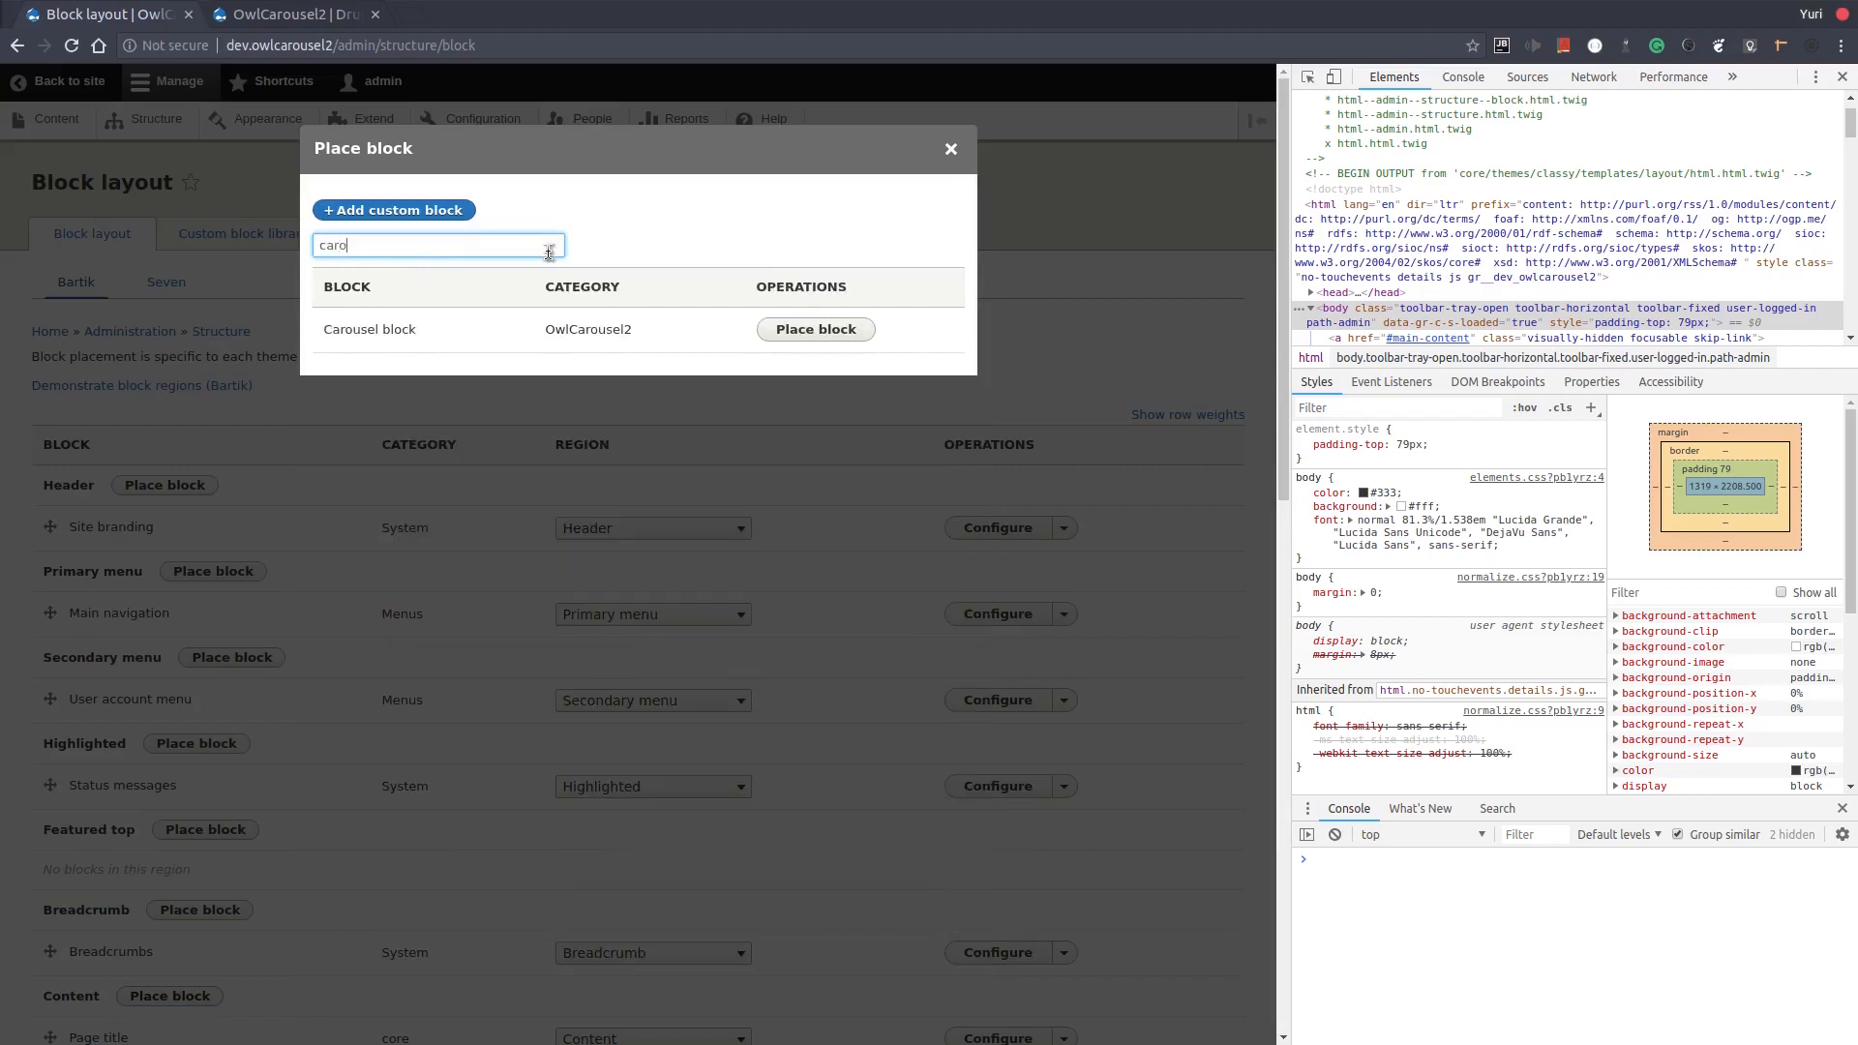
left_click(816, 332)
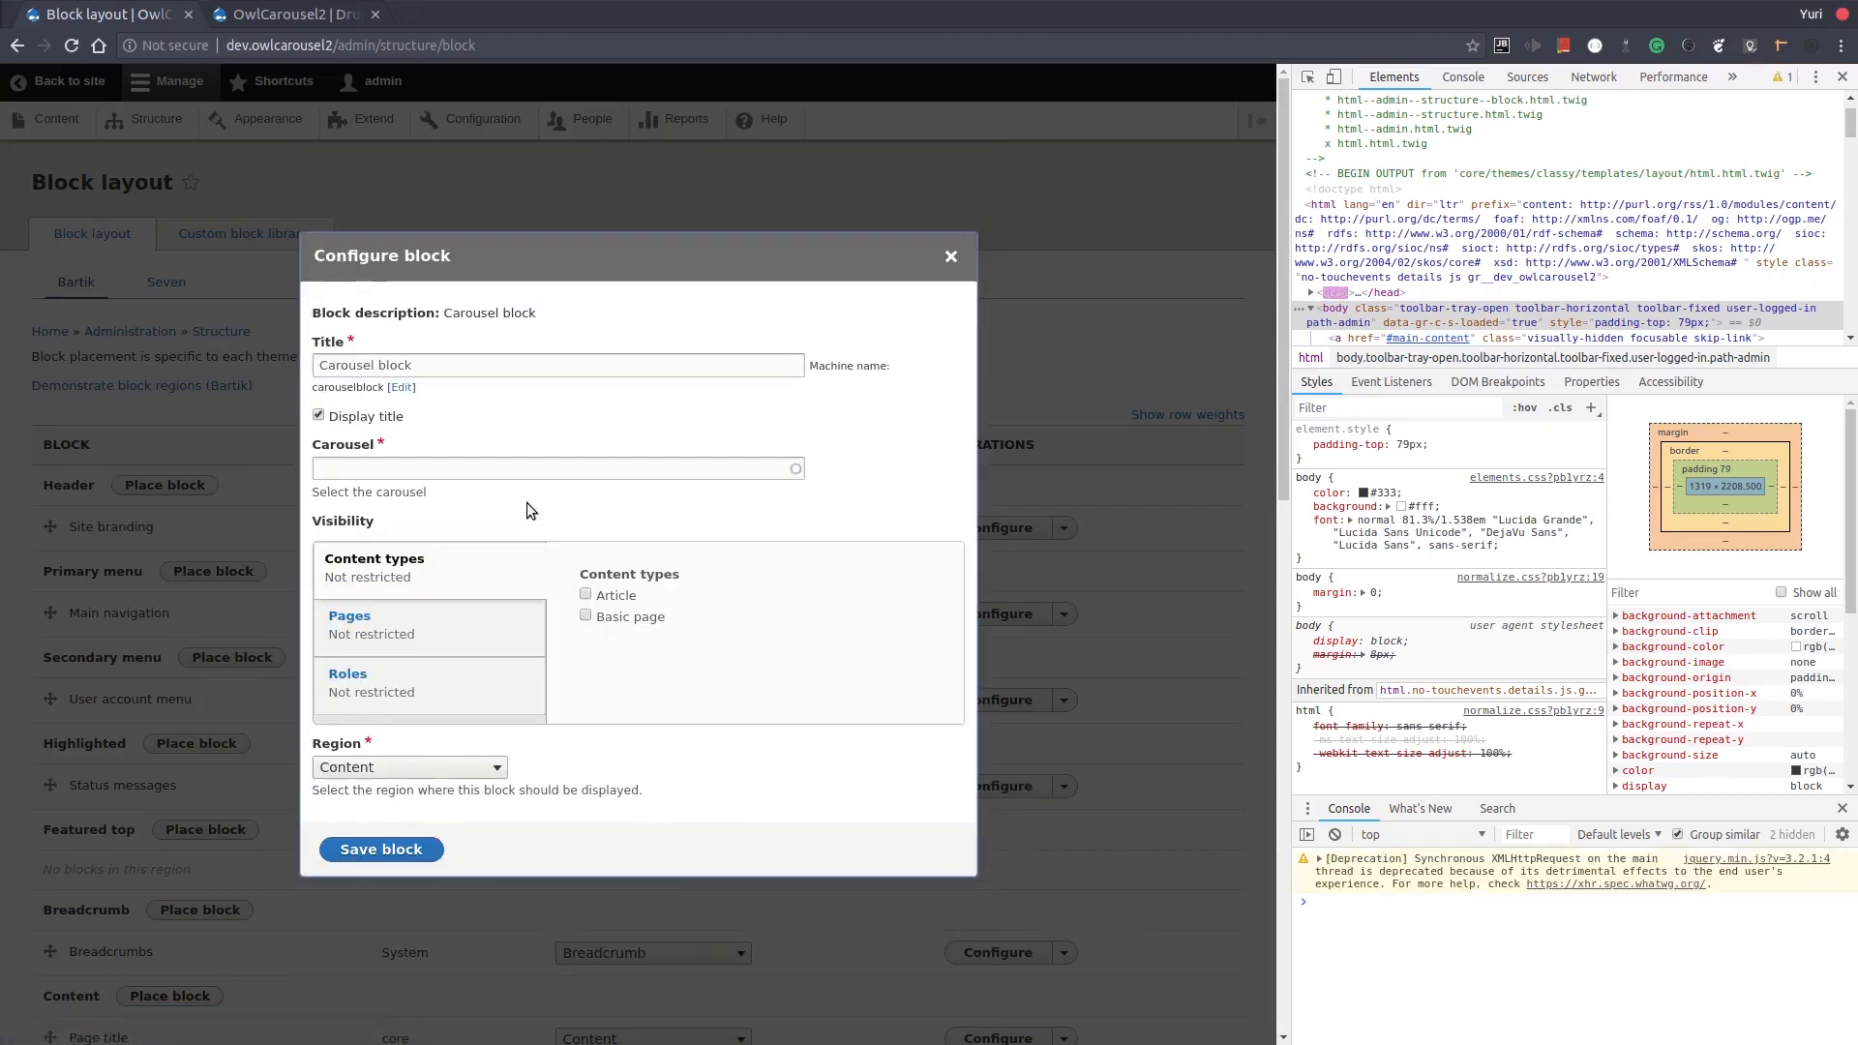
Assign Carousel 1 to the Carousel block, save the block and save the block layout
left_click(451, 465)
type("c")
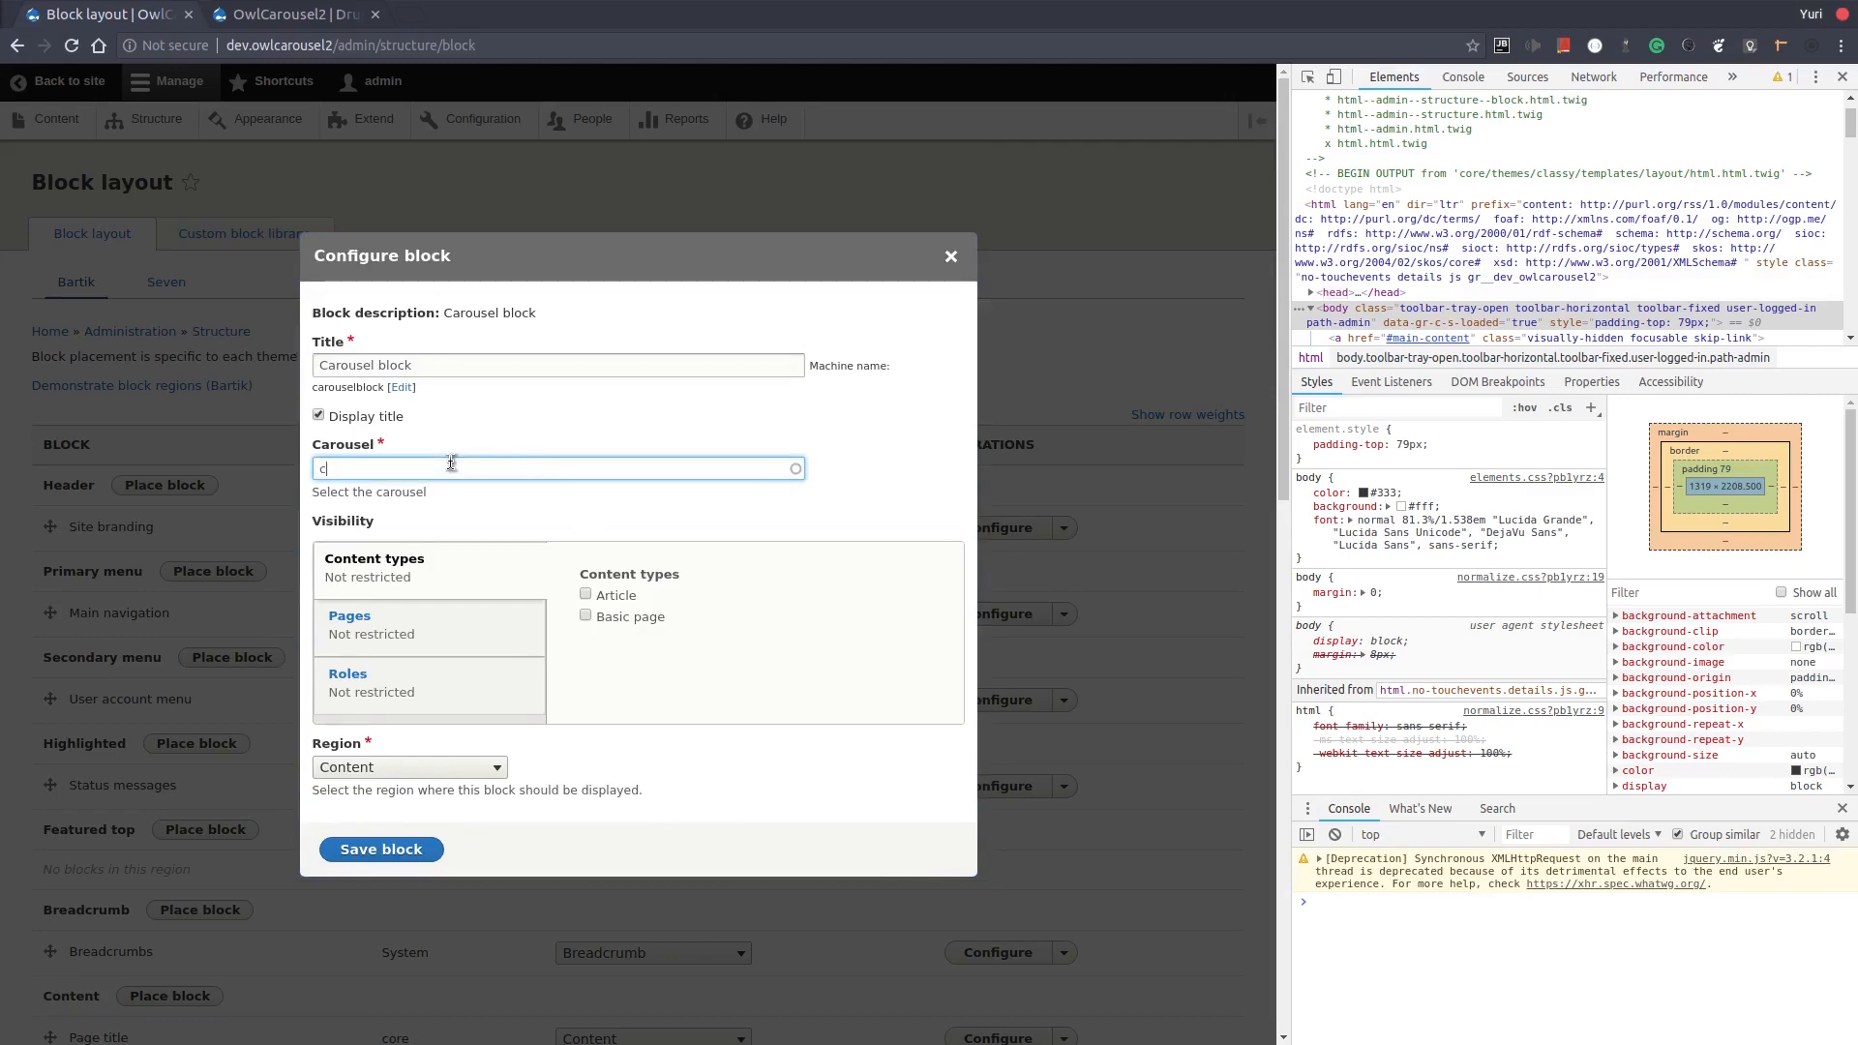
type("a")
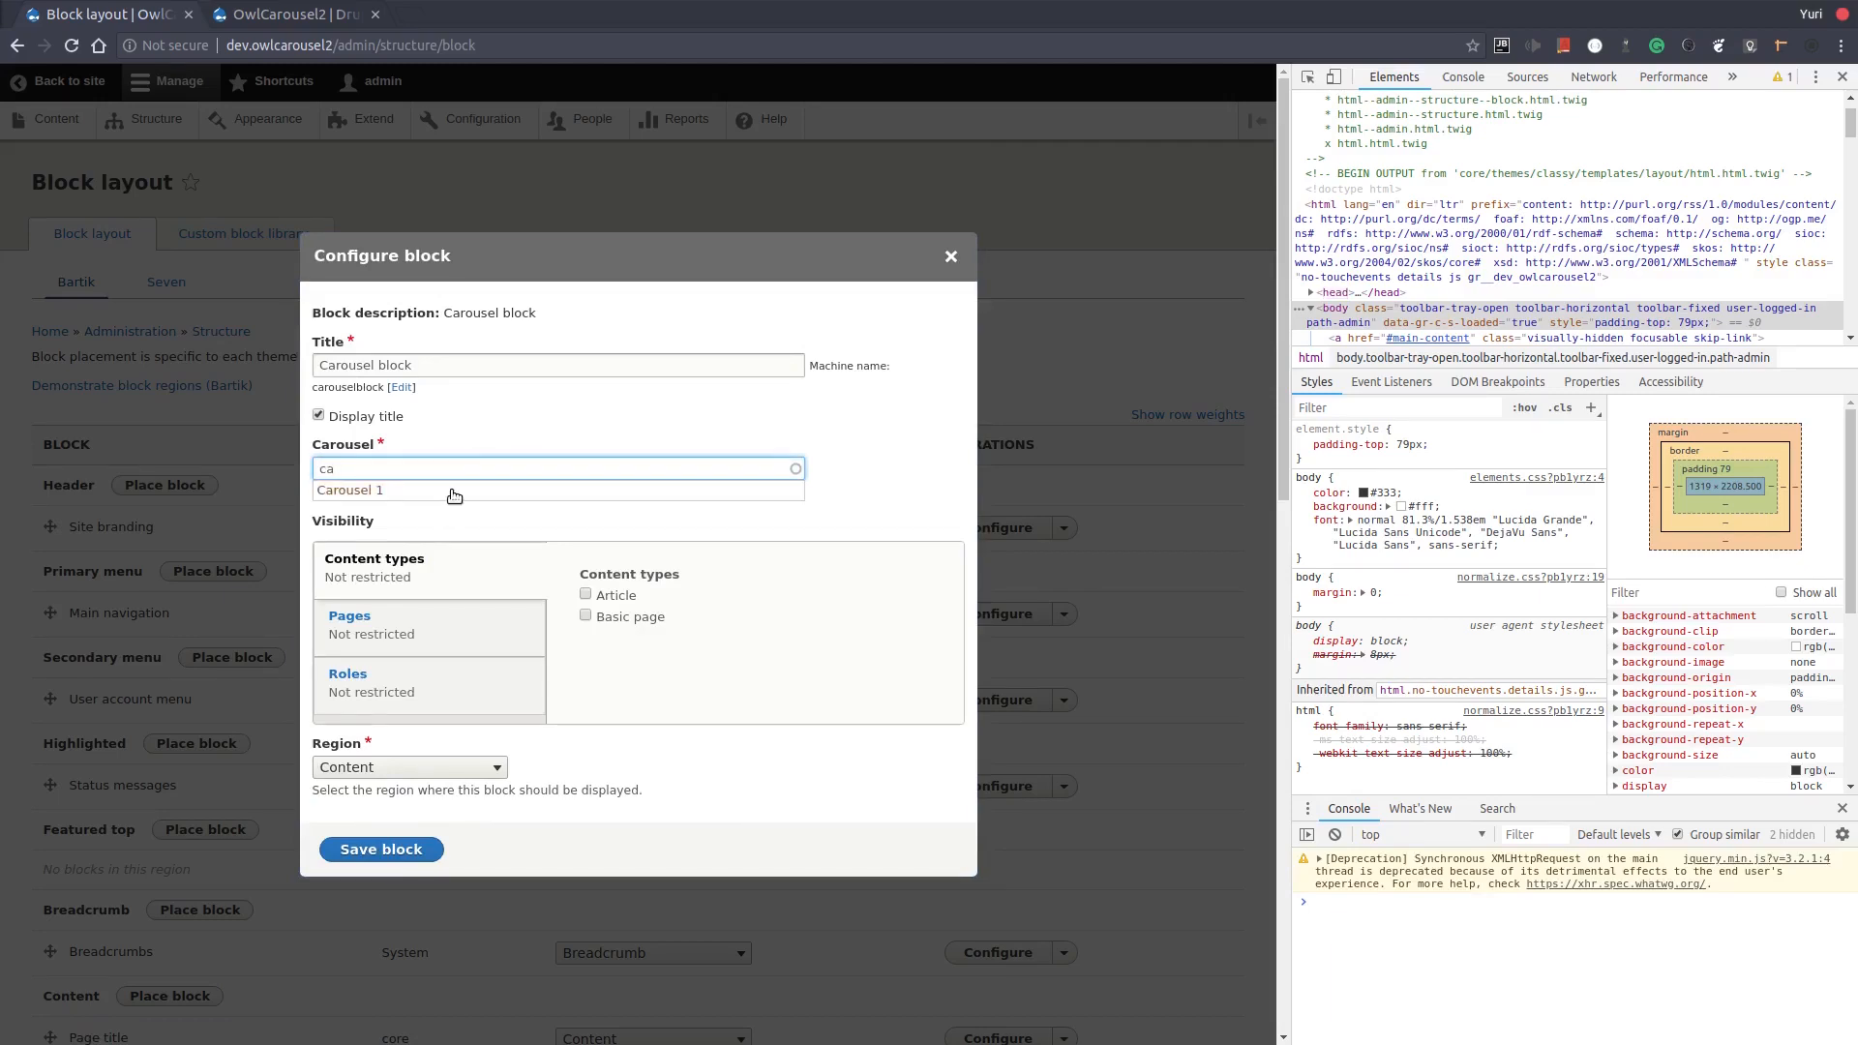
left_click(460, 491)
left_click(396, 846)
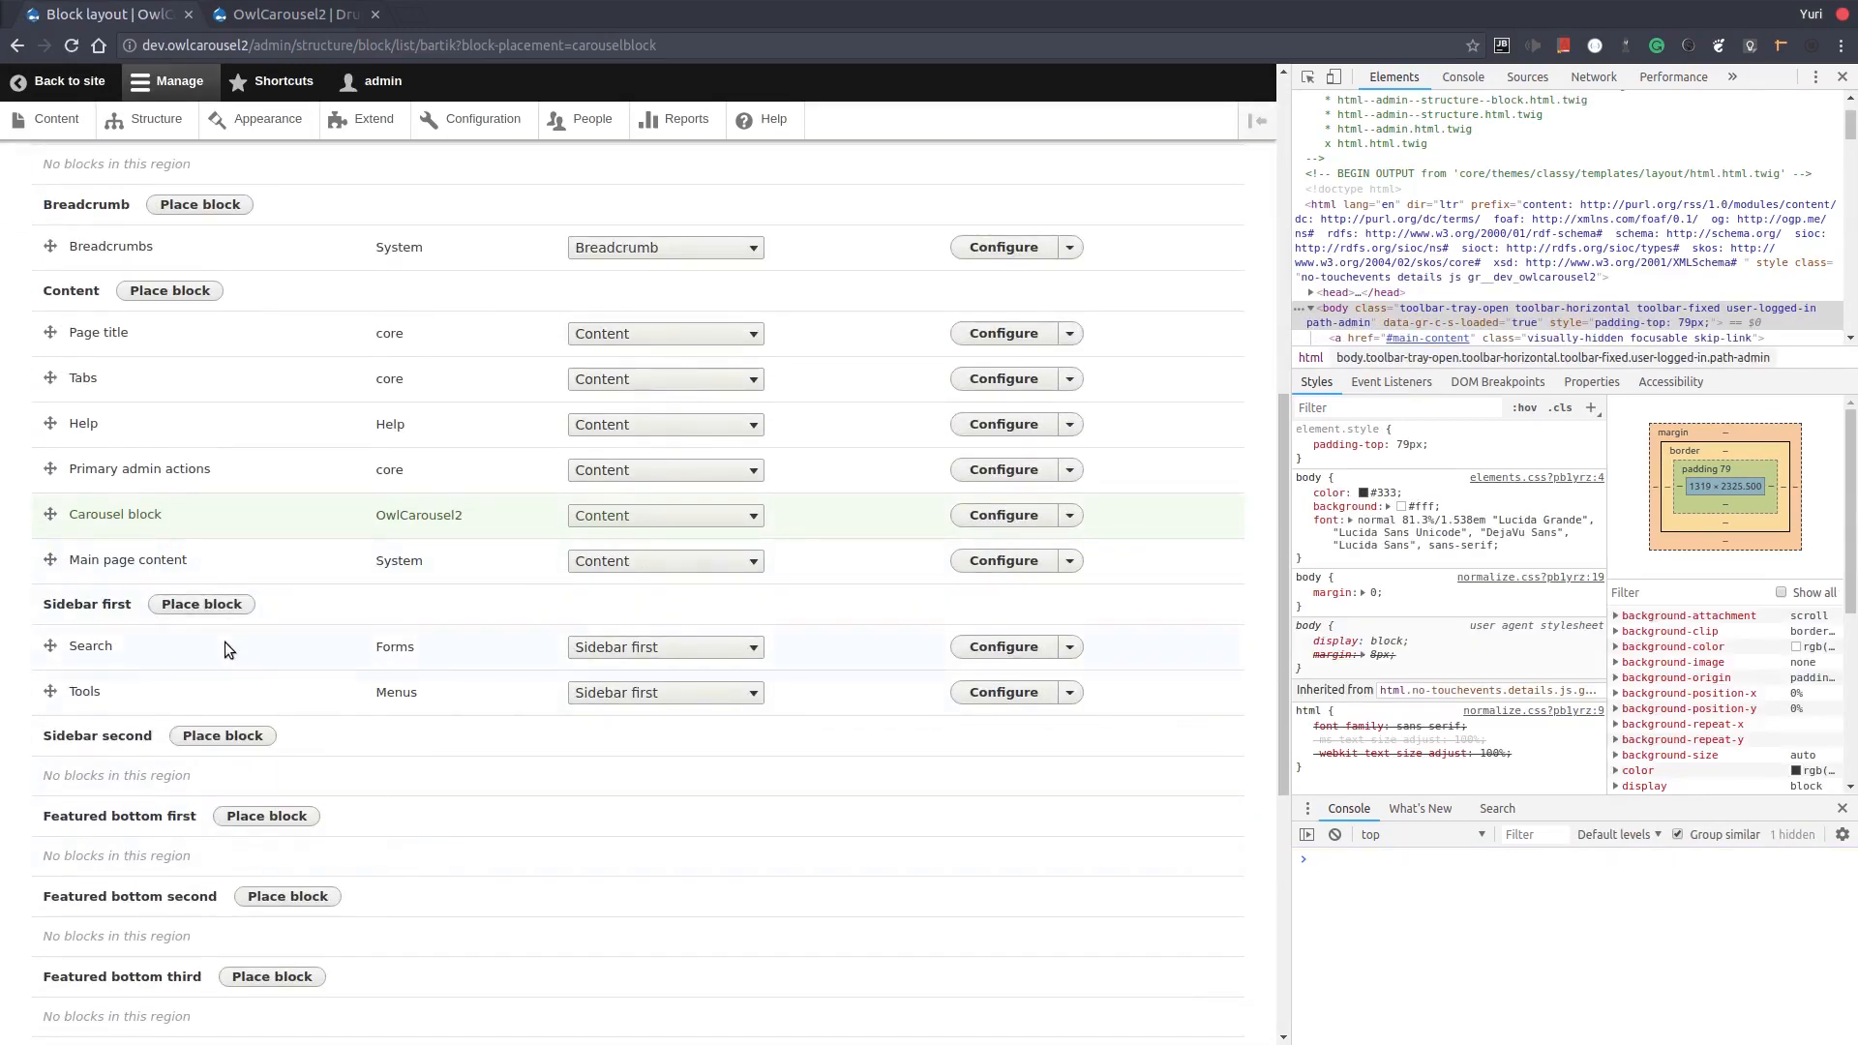
scroll(494, 914, "down", 5)
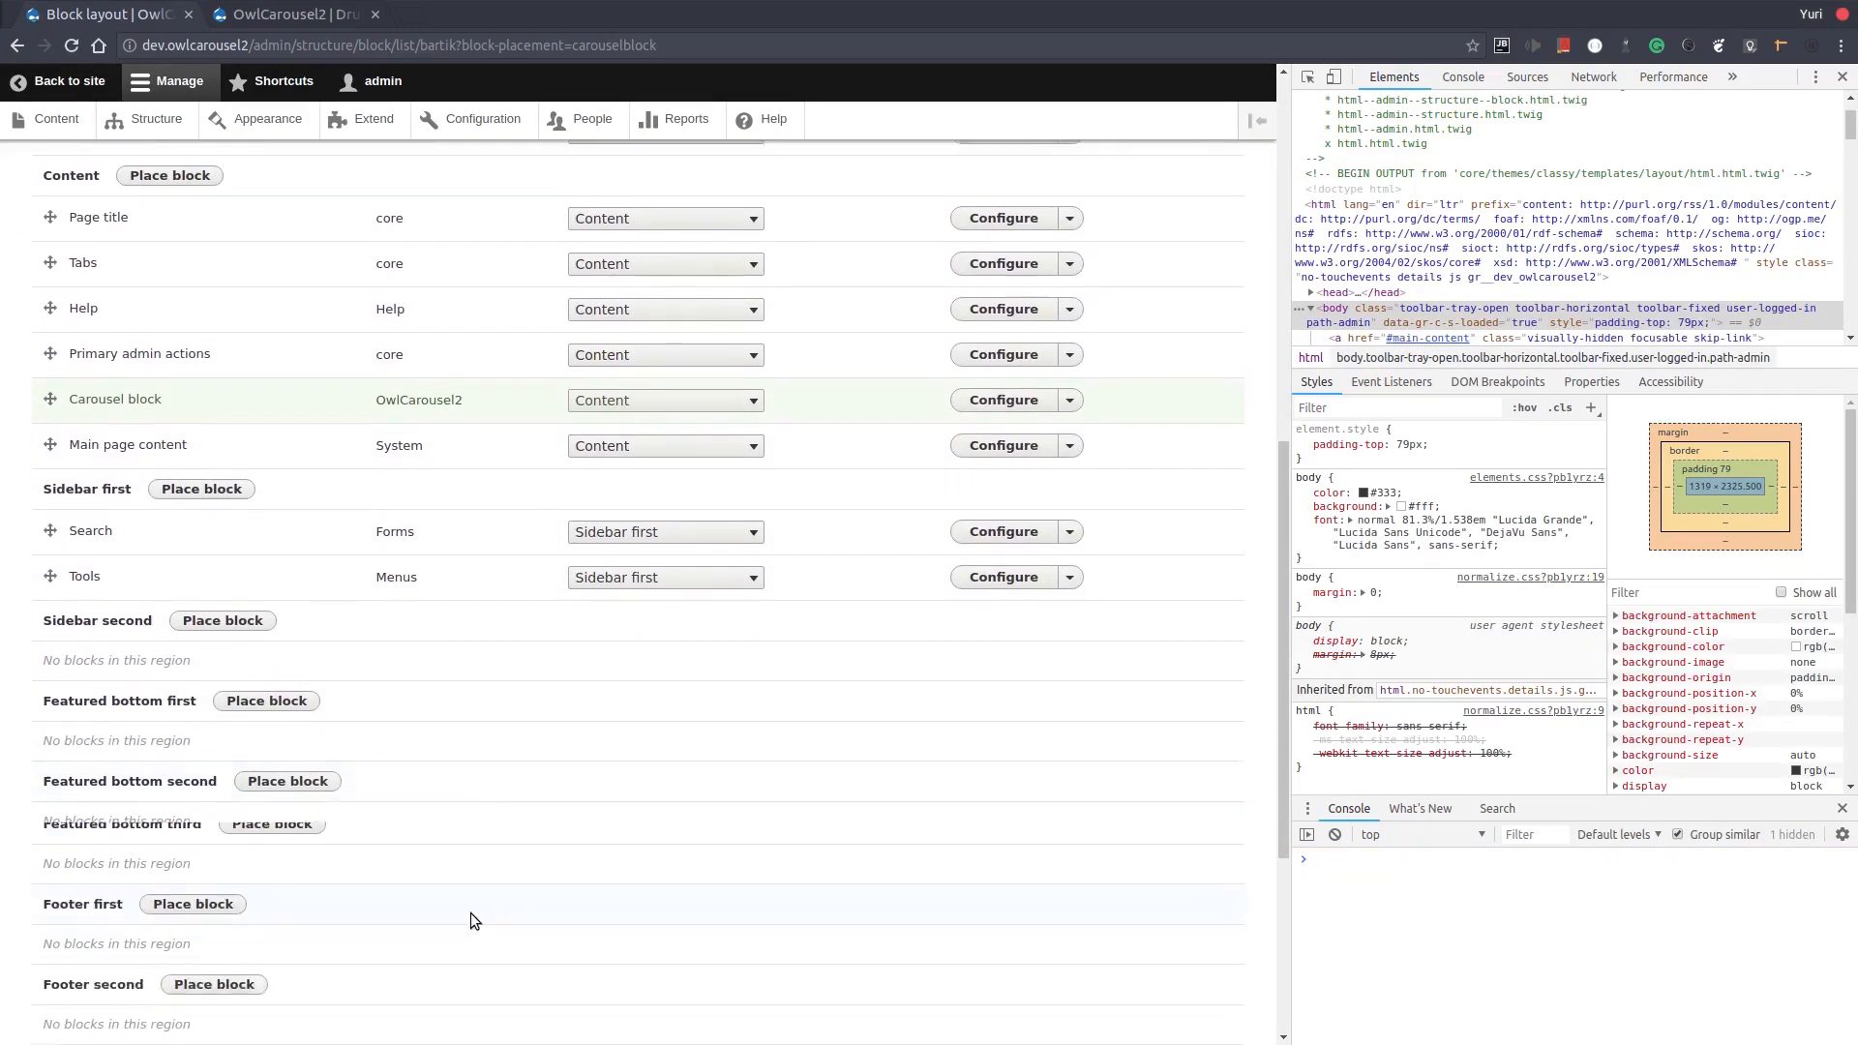
scroll(288, 944, "down", 2)
left_click(130, 943)
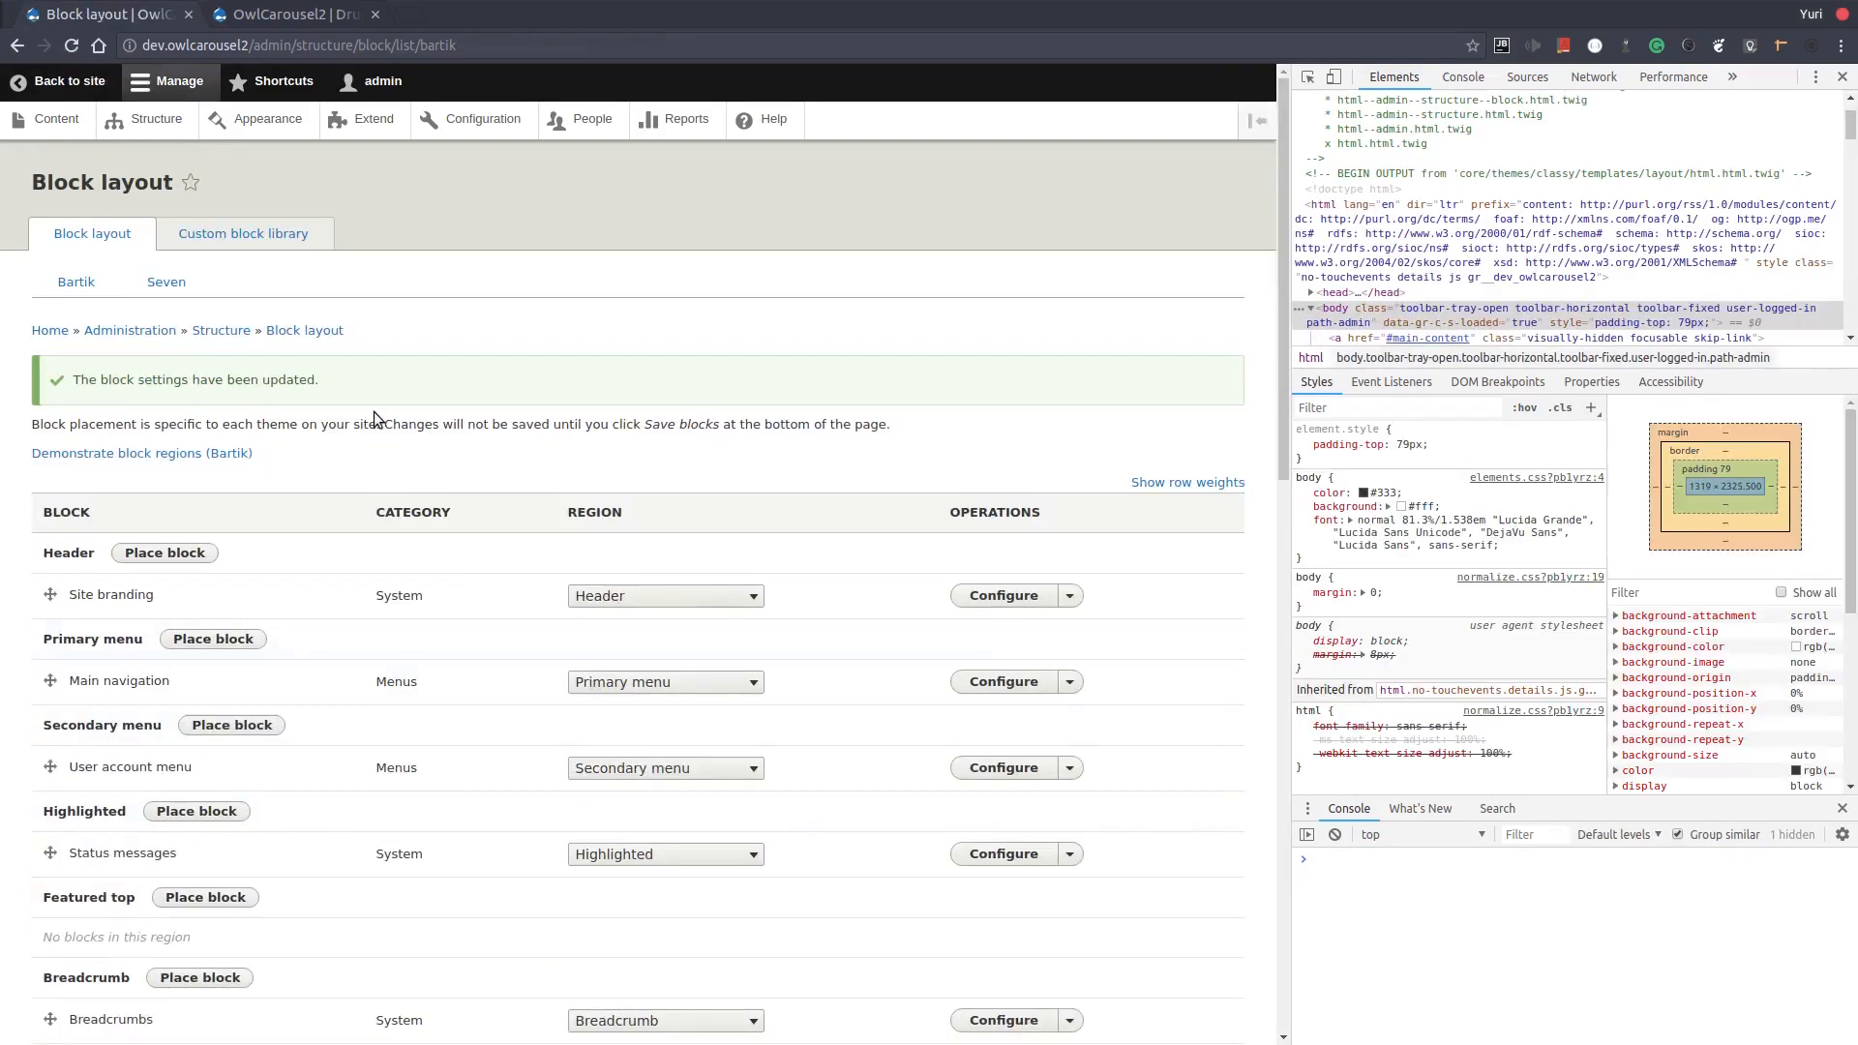
Return to the site's Node 1 page and close the developer tools to check the placed carousel block
left_click(71, 86)
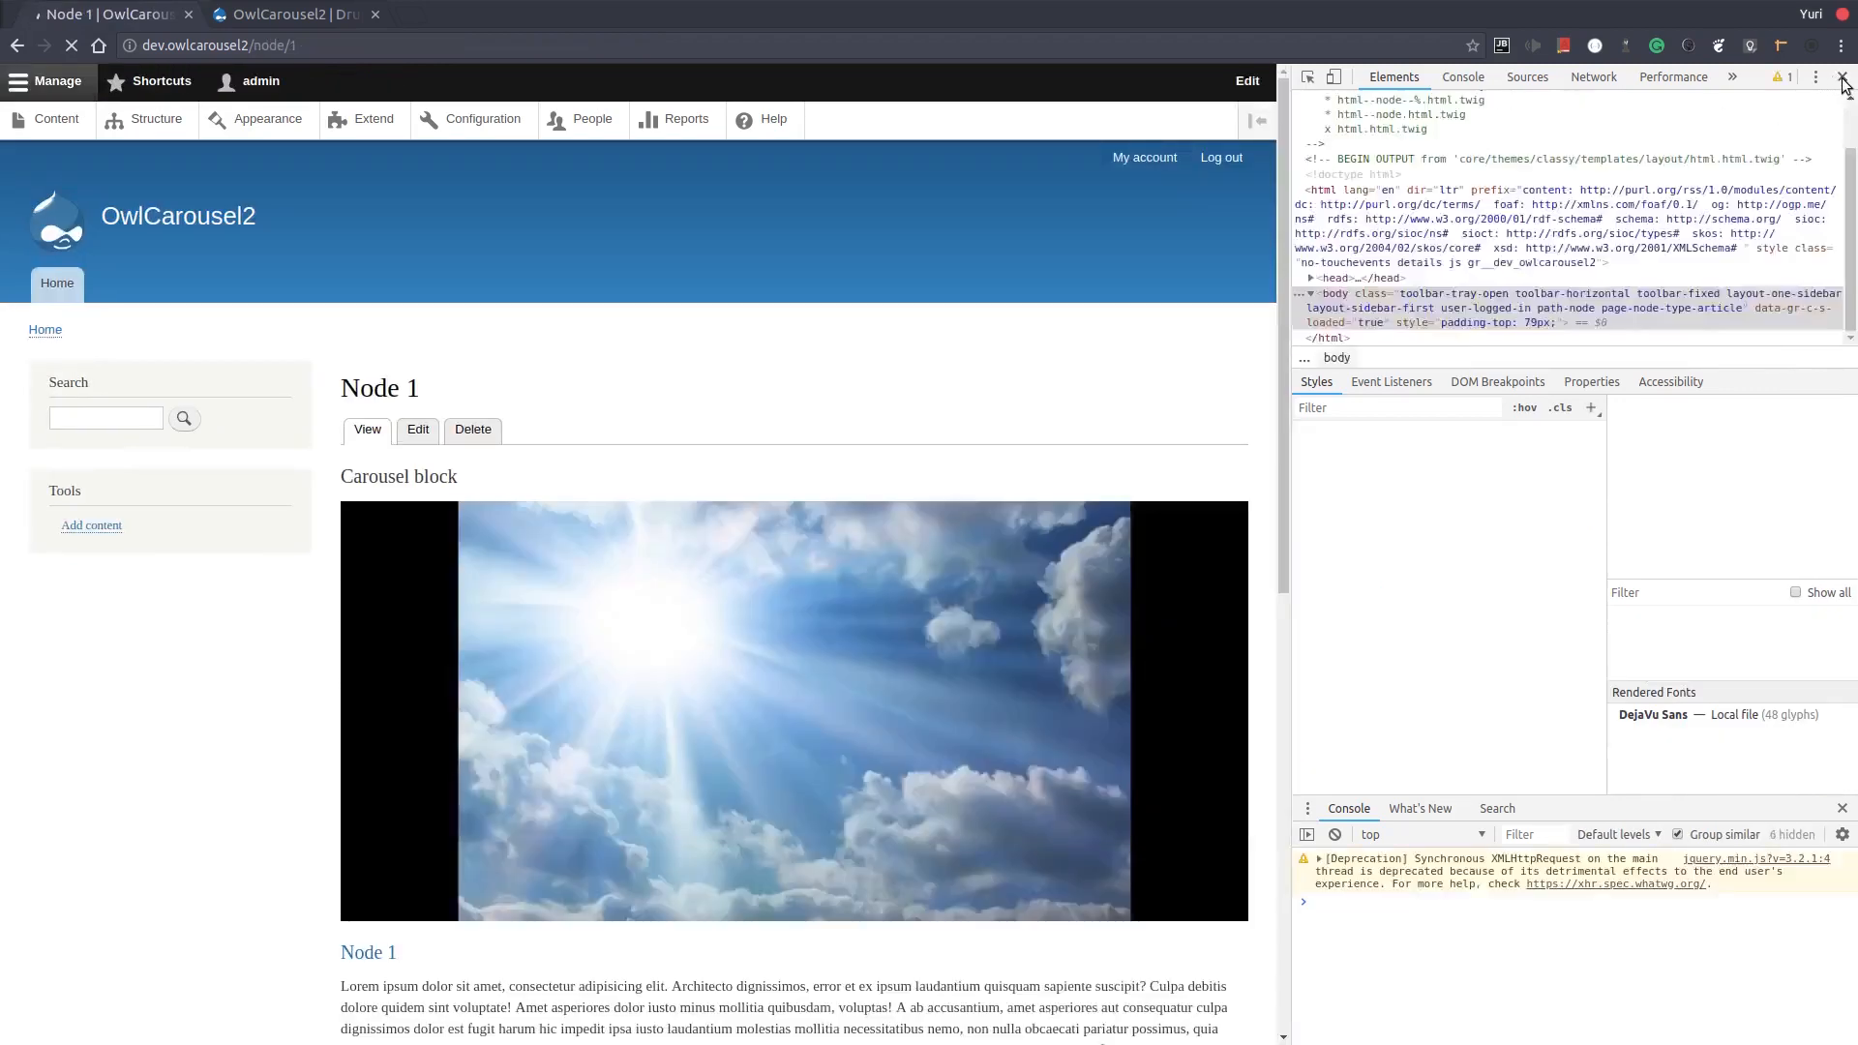
left_click(1843, 77)
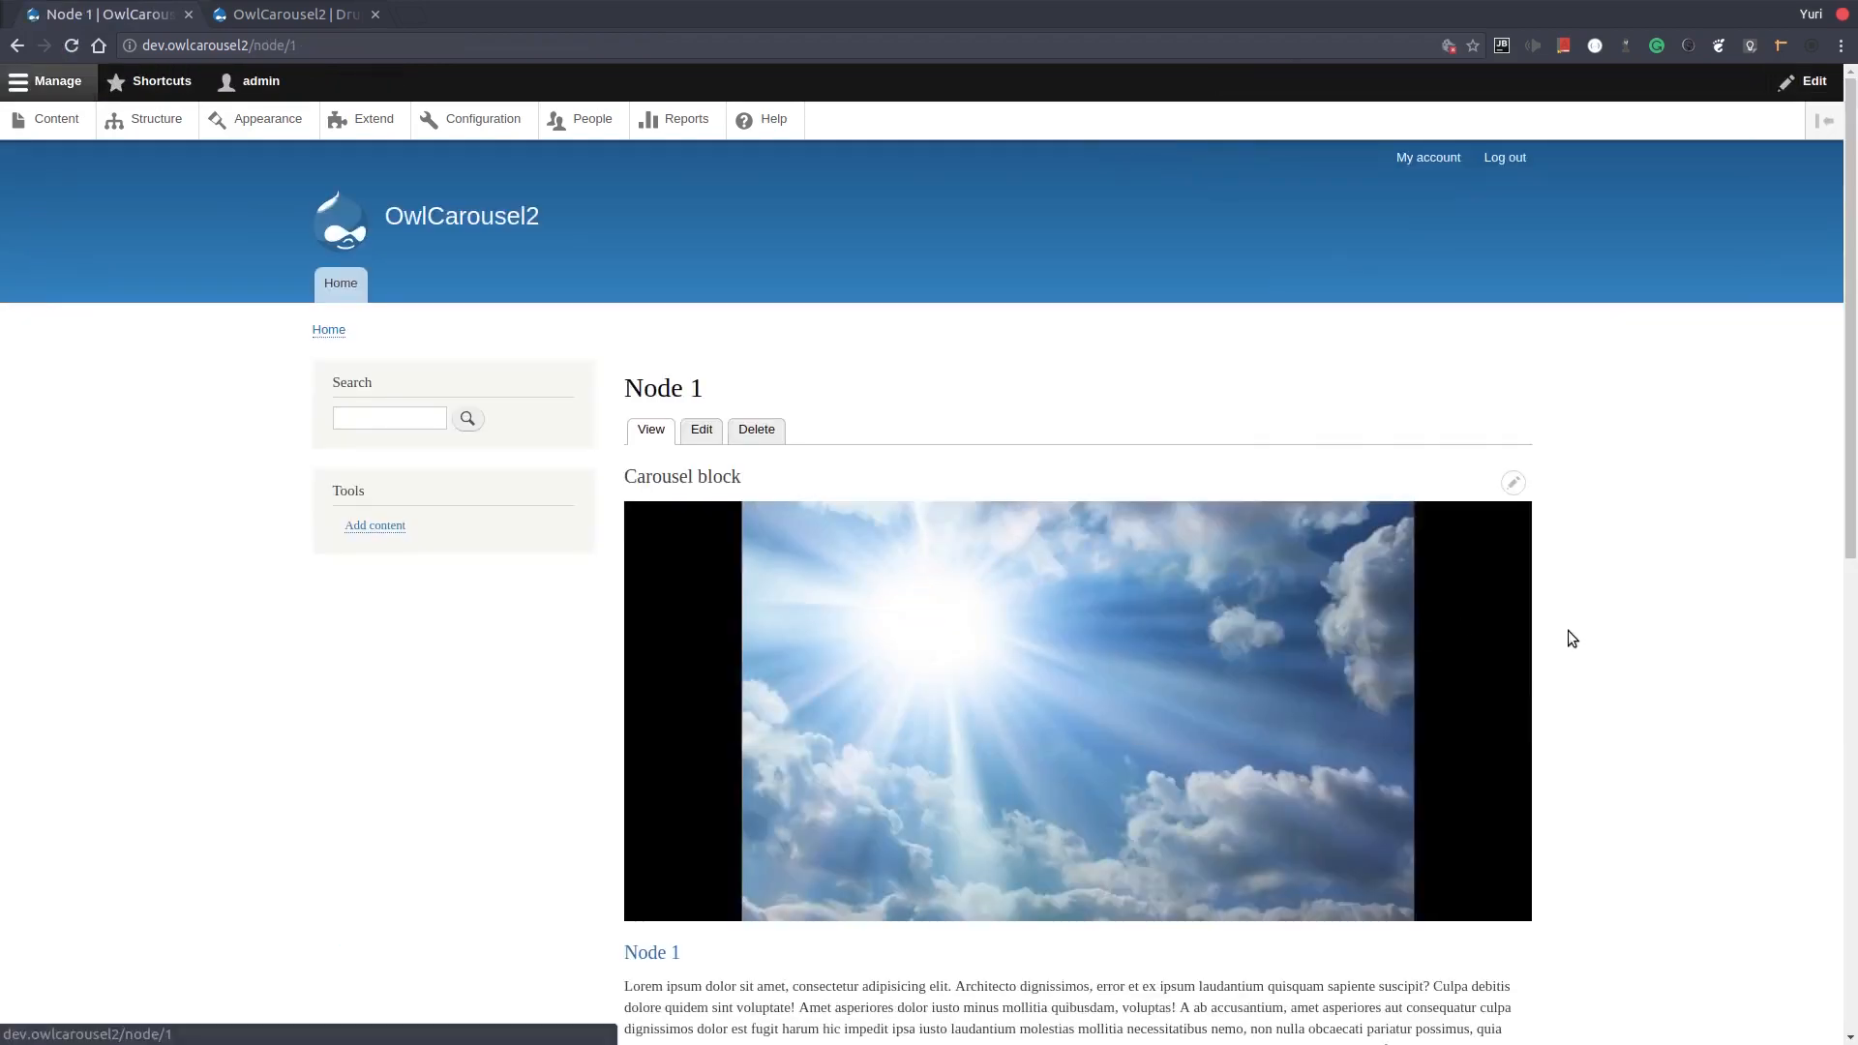
Browse the image, video and view slides of the Carousel block on the Node 1 page through its dots navigation
scroll(1571, 630, "down", 3)
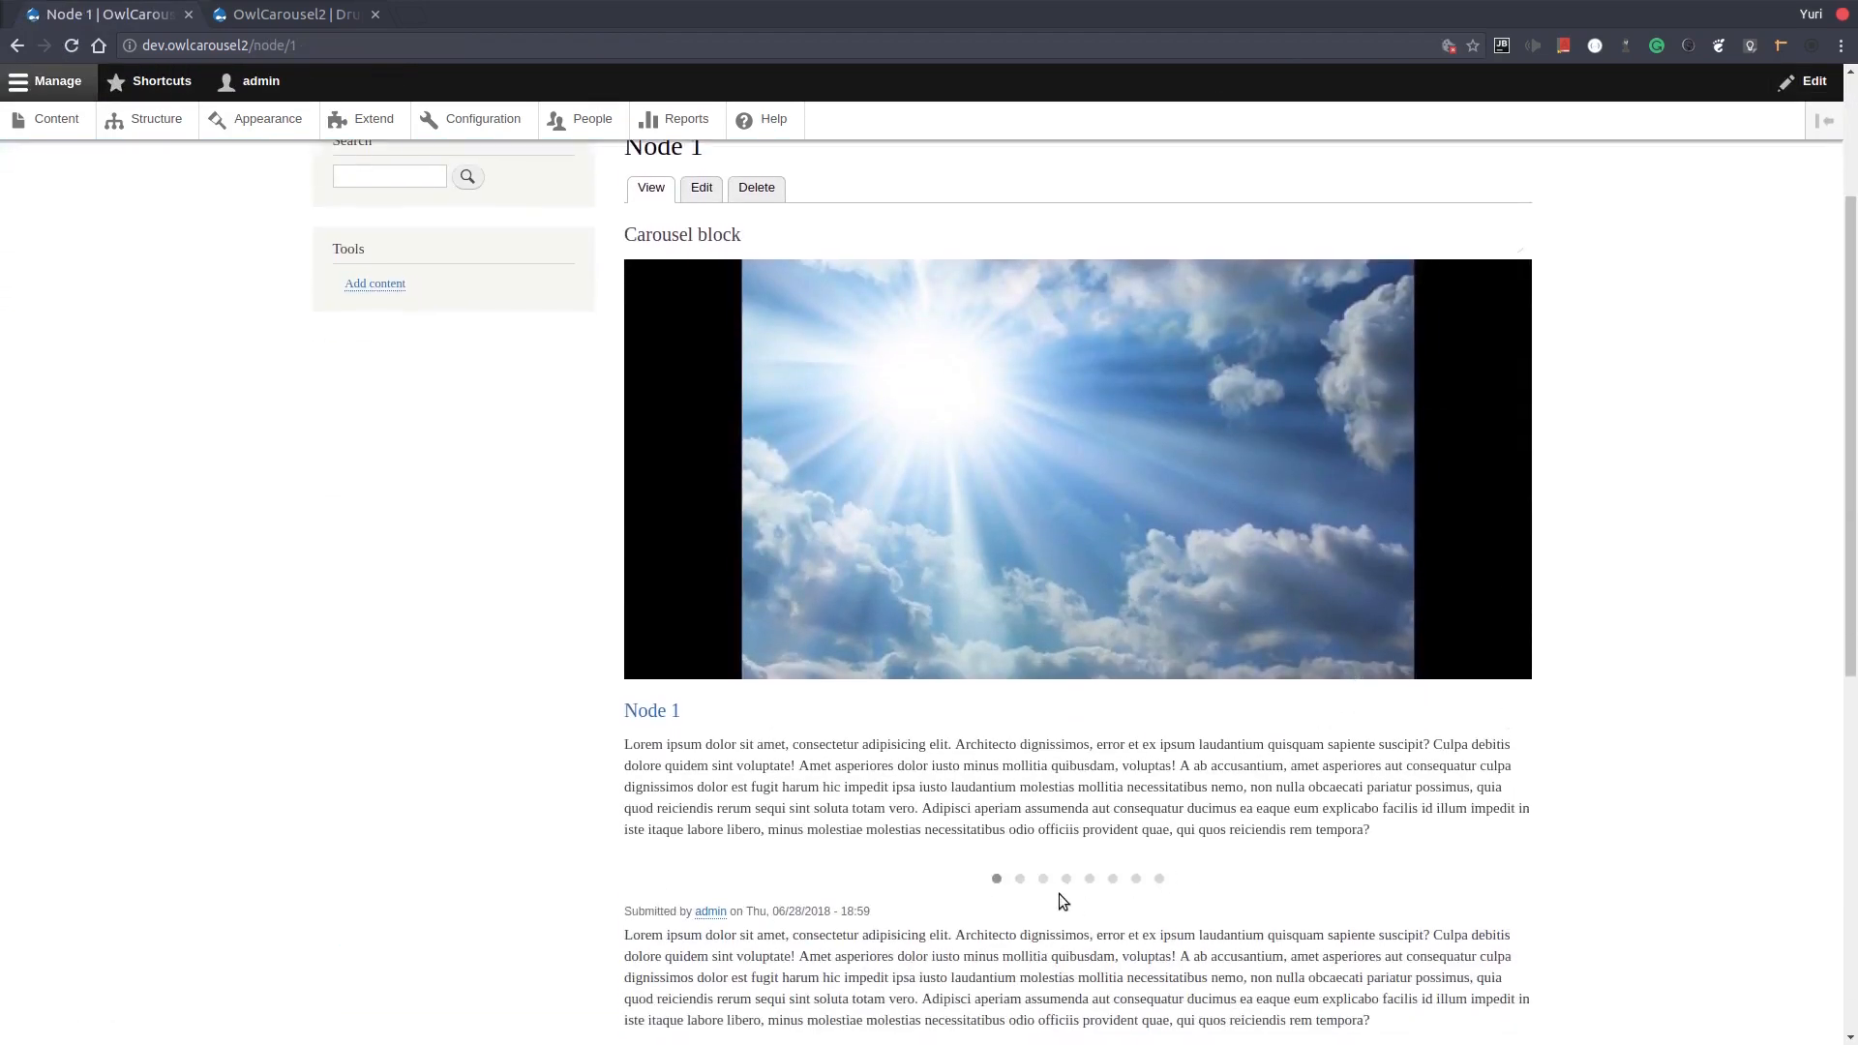
left_click(1025, 881)
left_click(1042, 881)
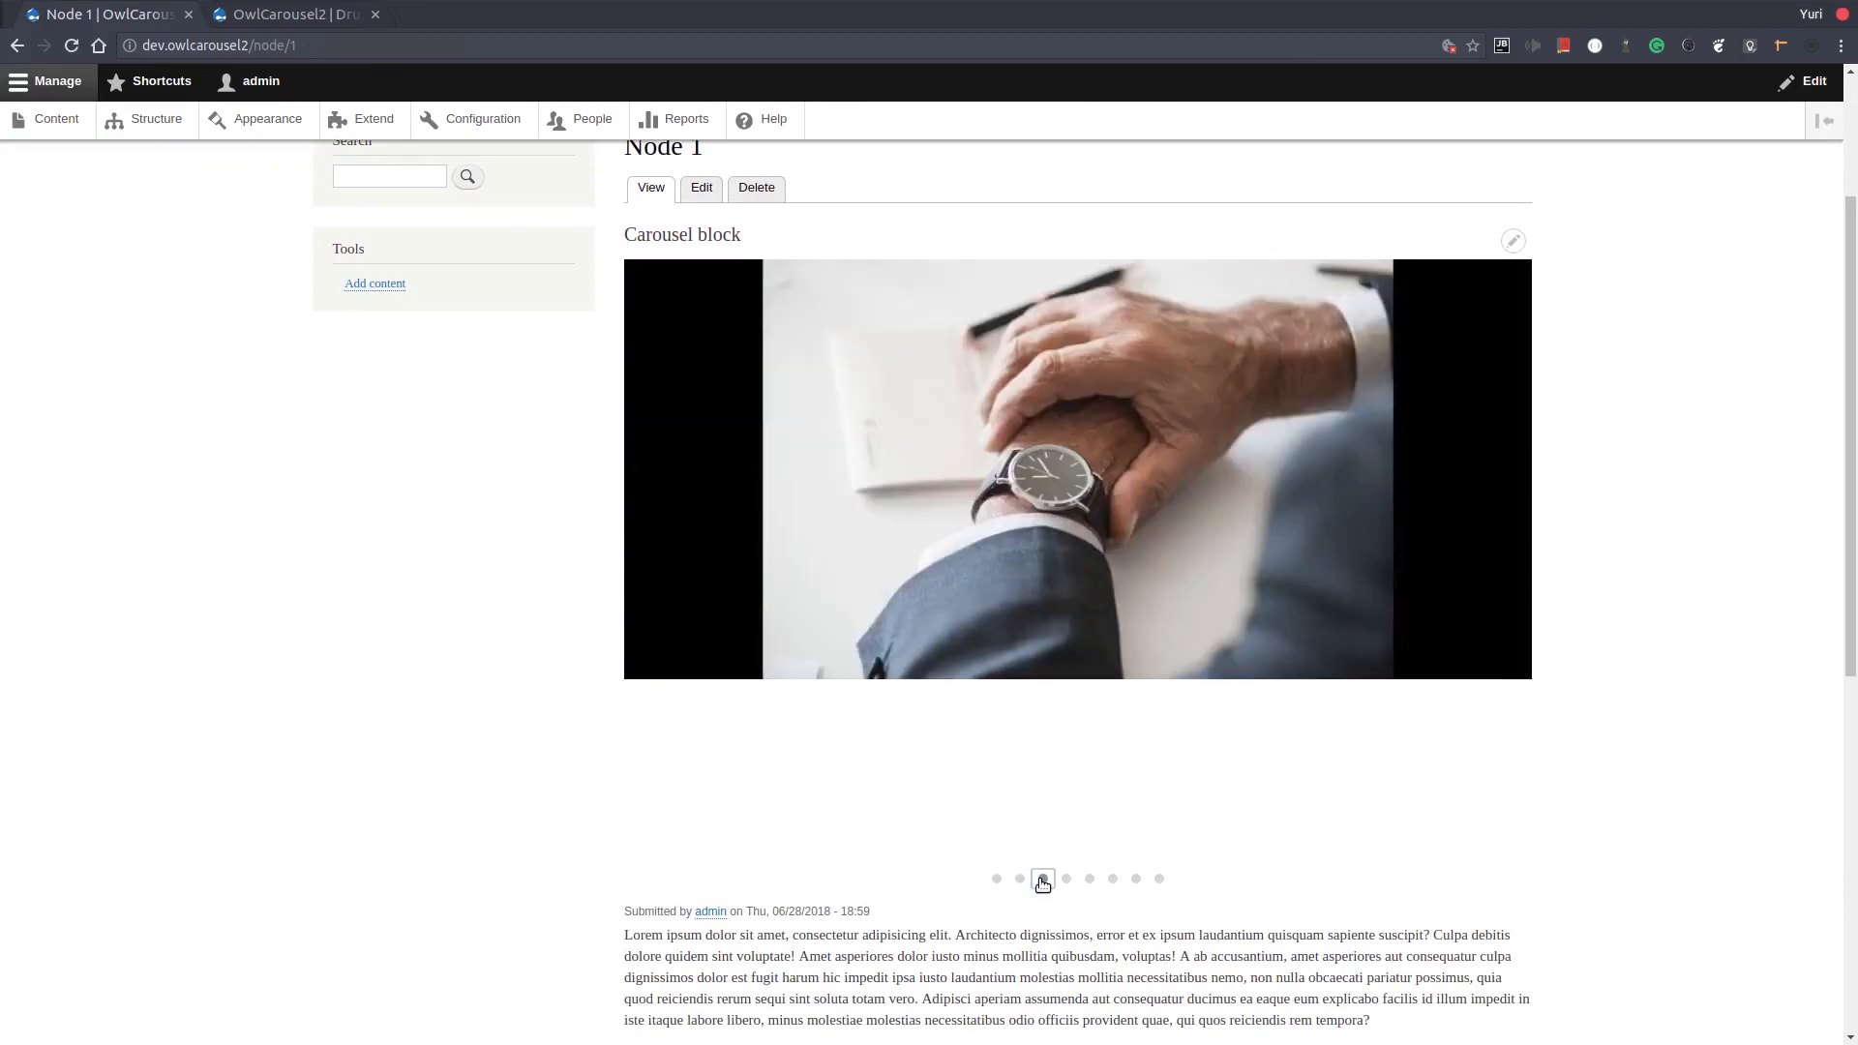
left_click(1065, 880)
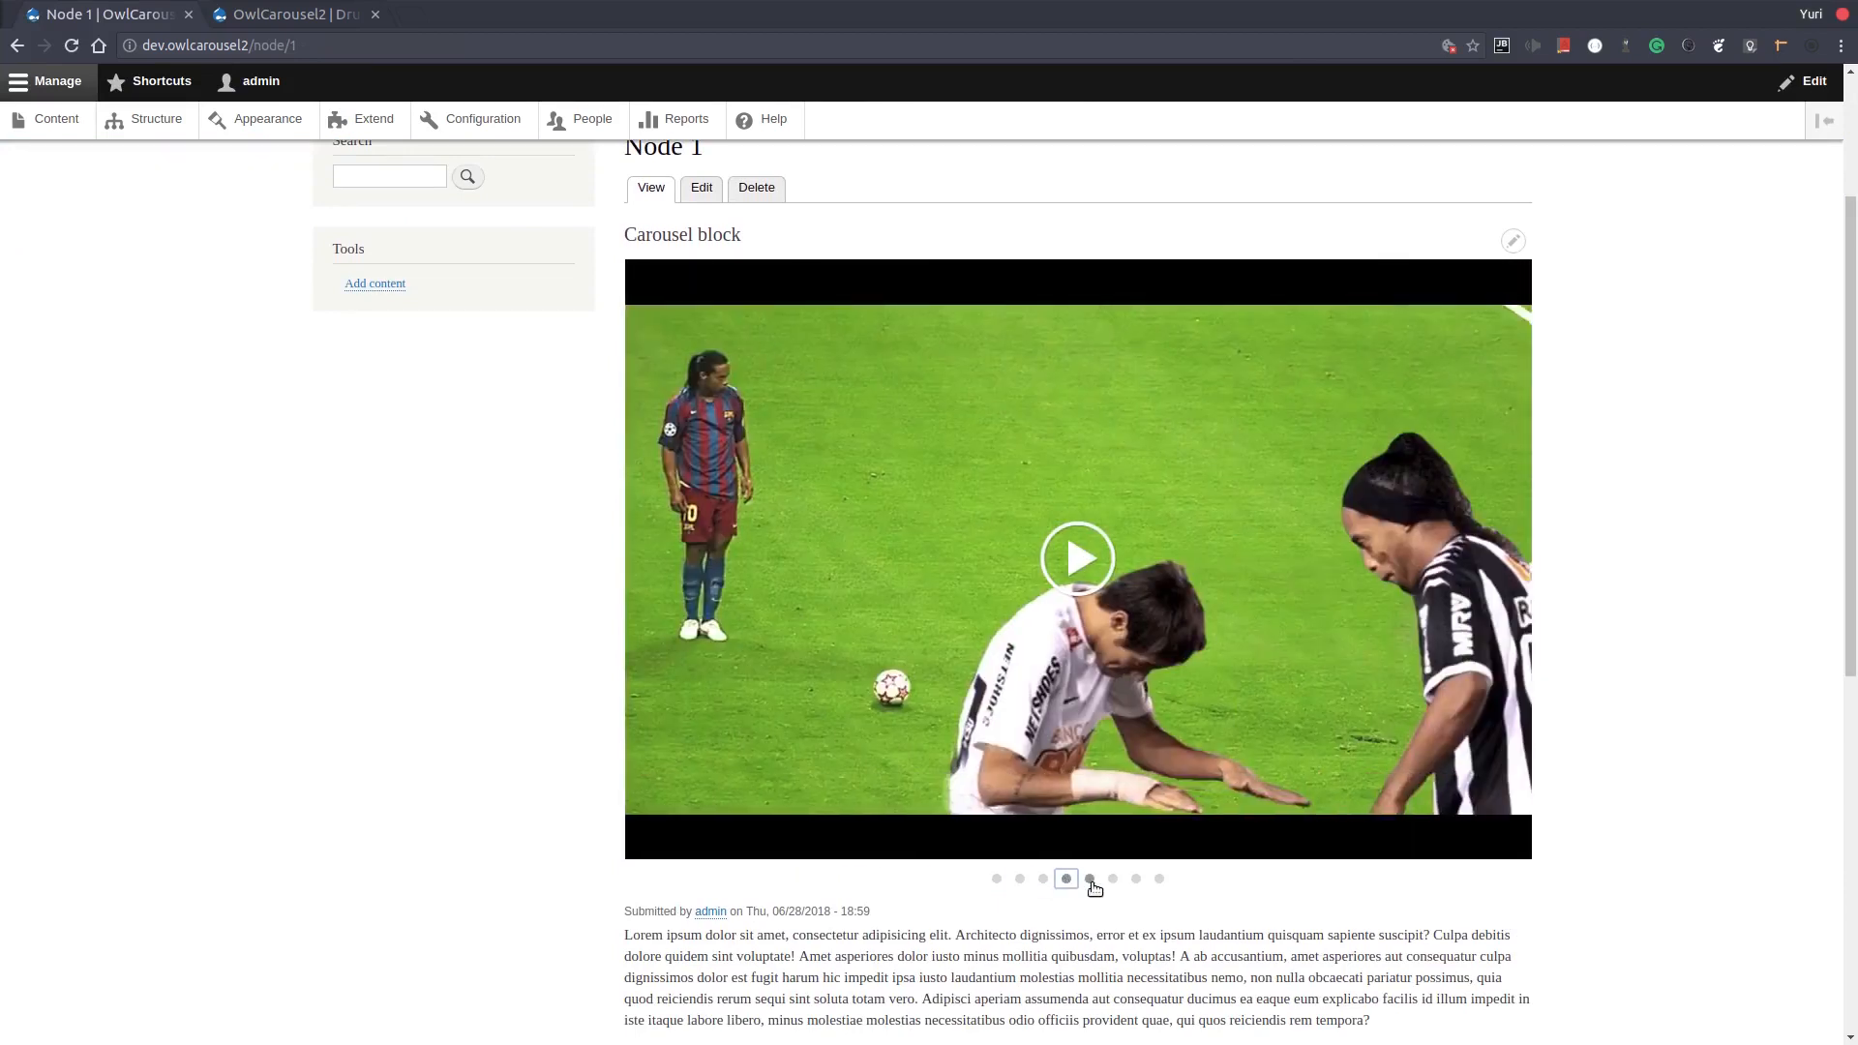
left_click(1090, 880)
scroll(602, 760, "up", 3)
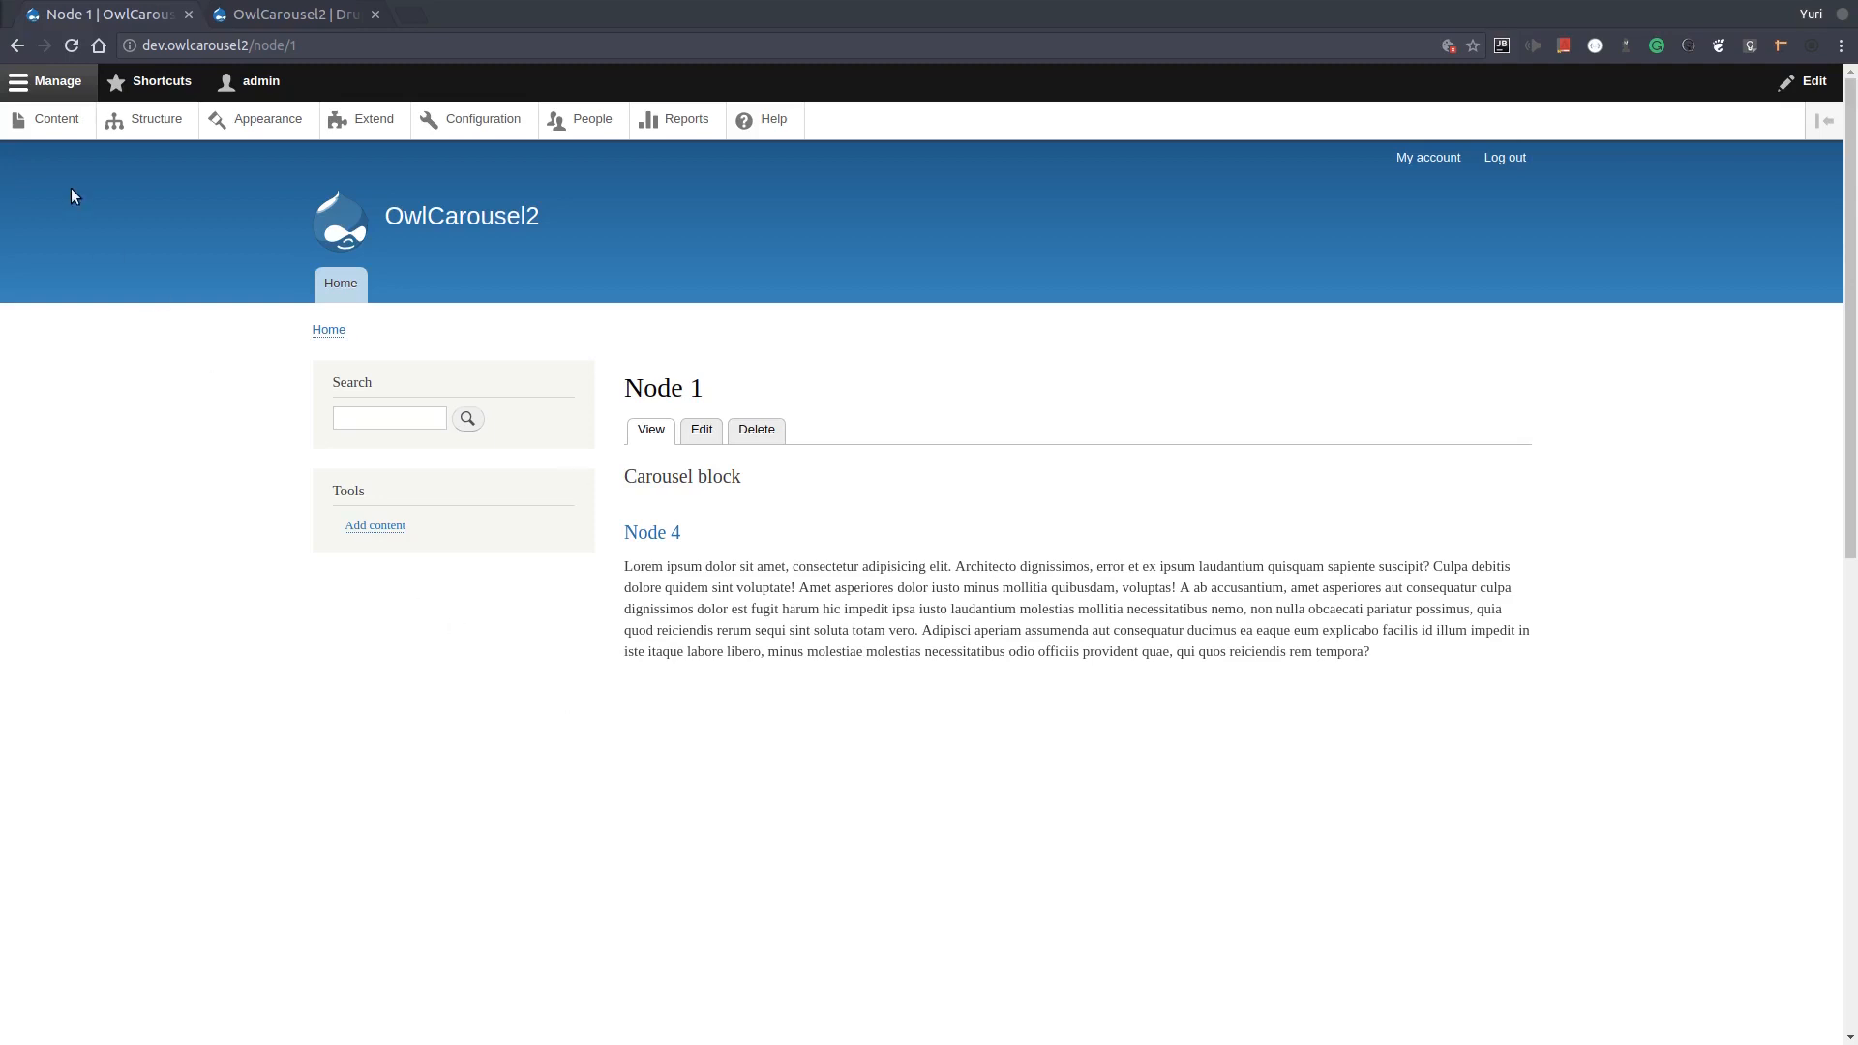
Open Carousel 1 for editing from the site's carousel entities and set Show navigation to Yes
left_click(57, 120)
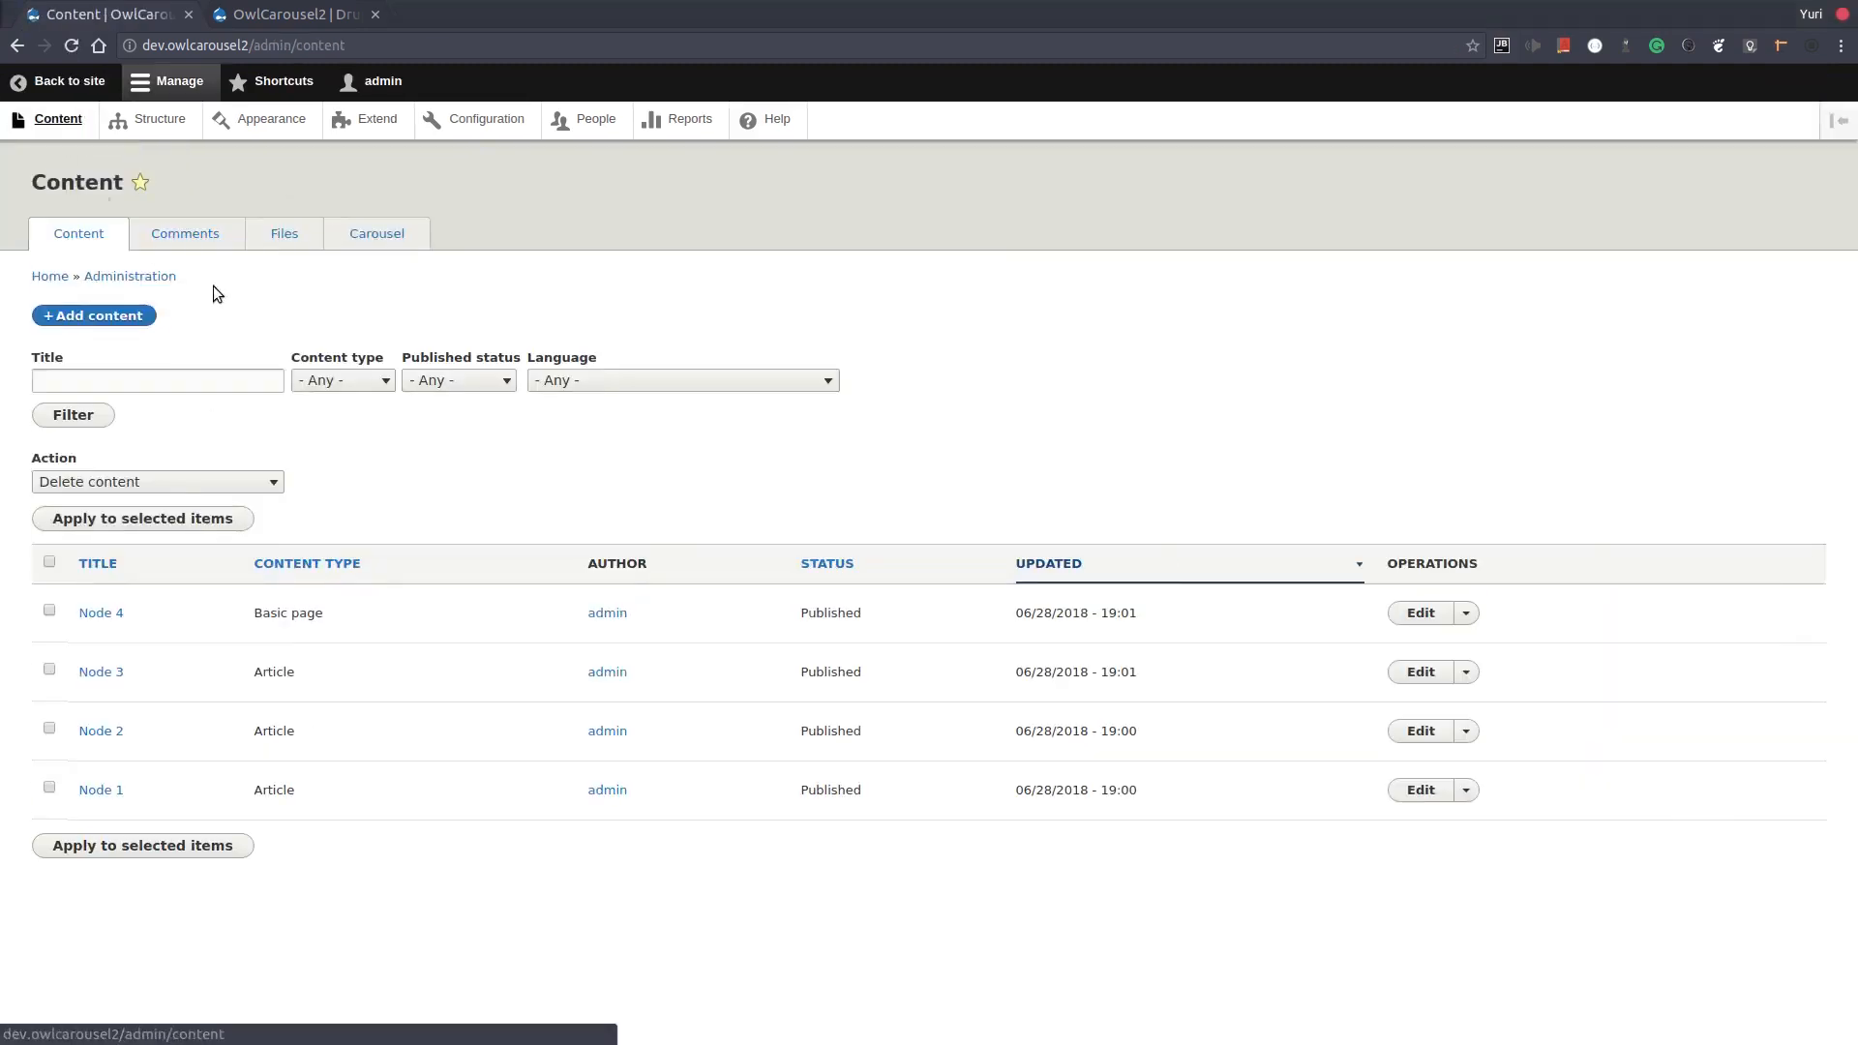
left_click(397, 236)
left_click(1130, 402)
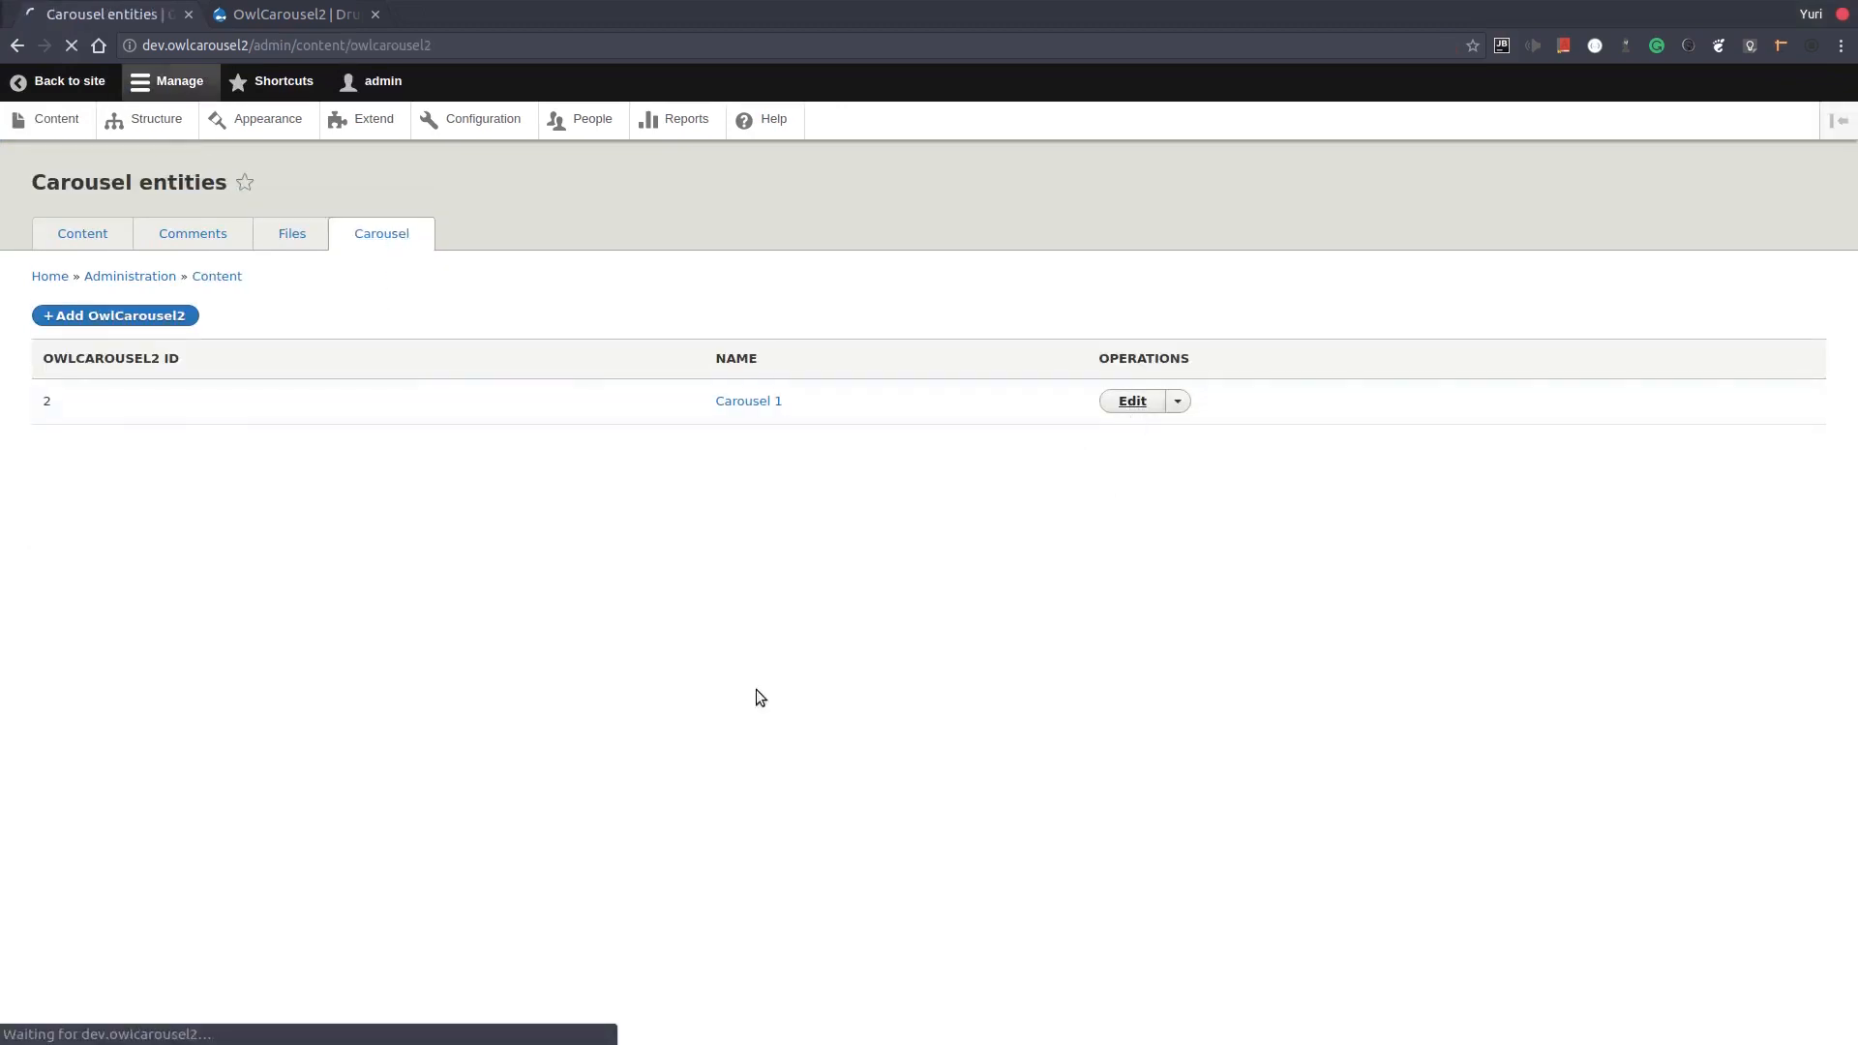
scroll(363, 617, "down", 7)
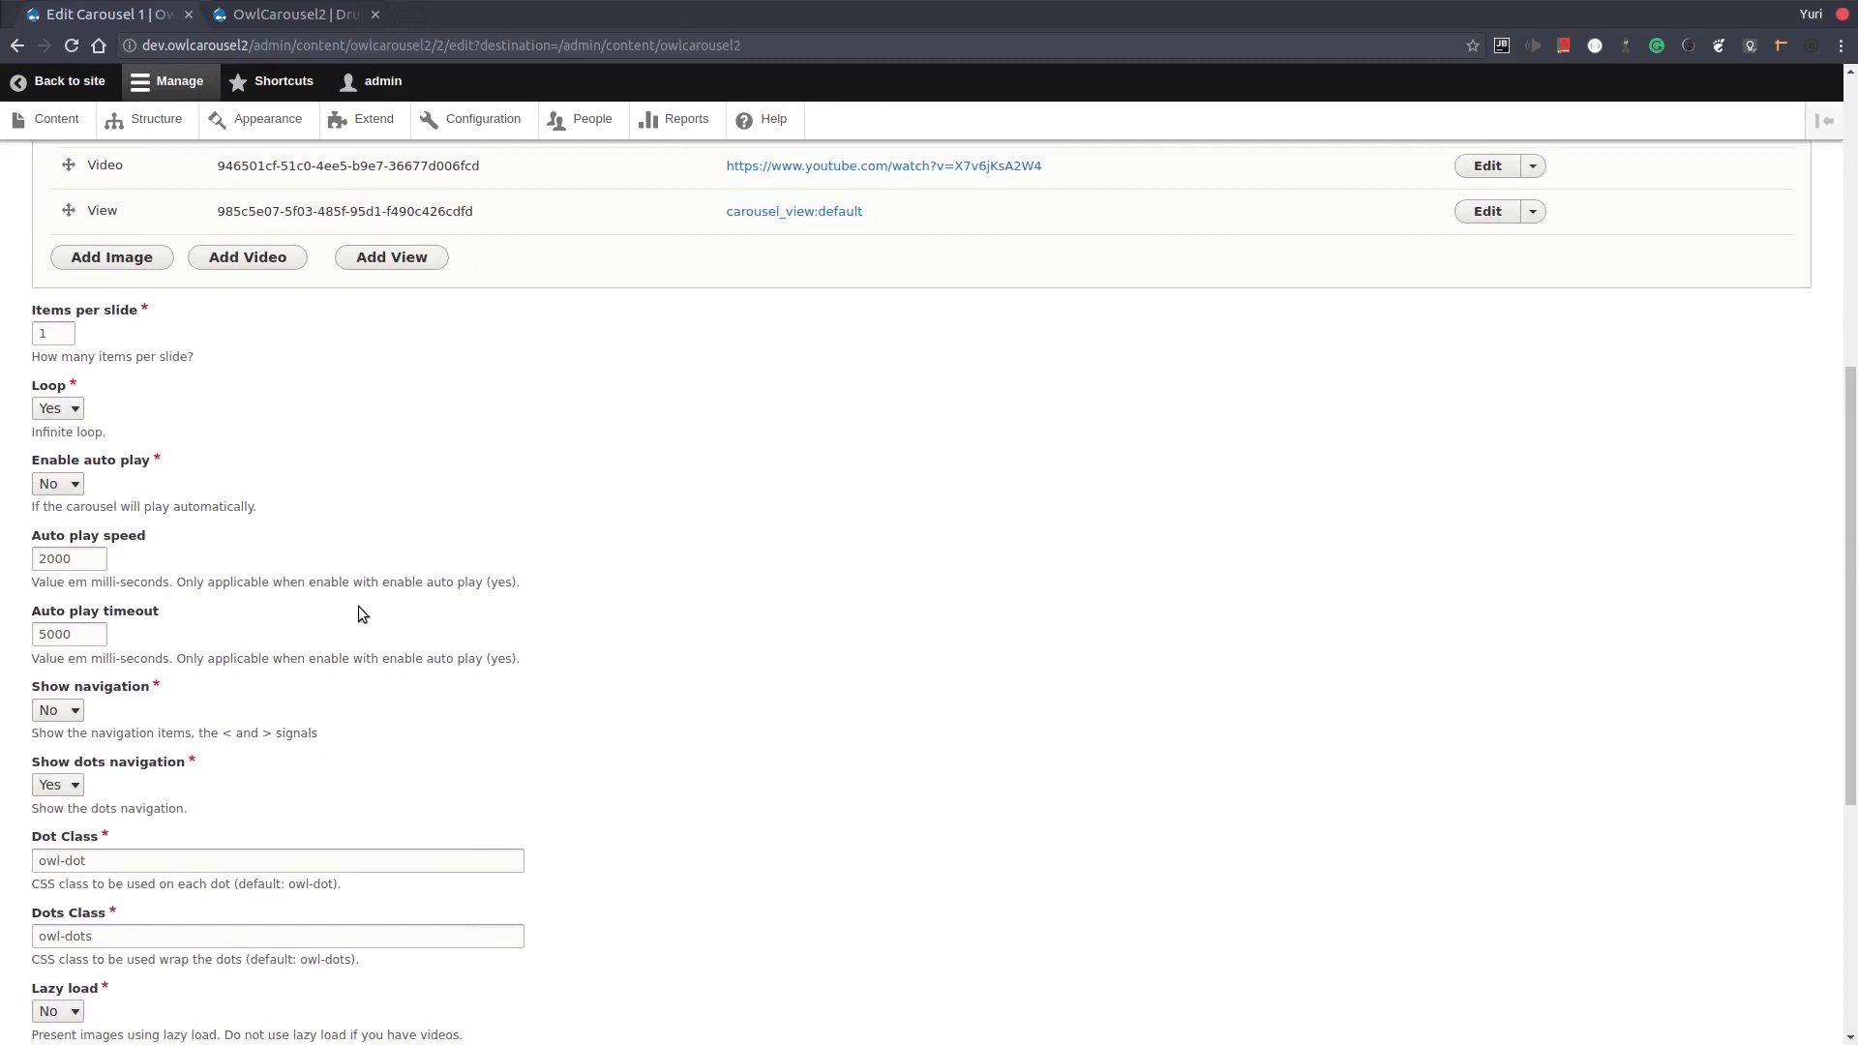
scroll(358, 606, "down", 1)
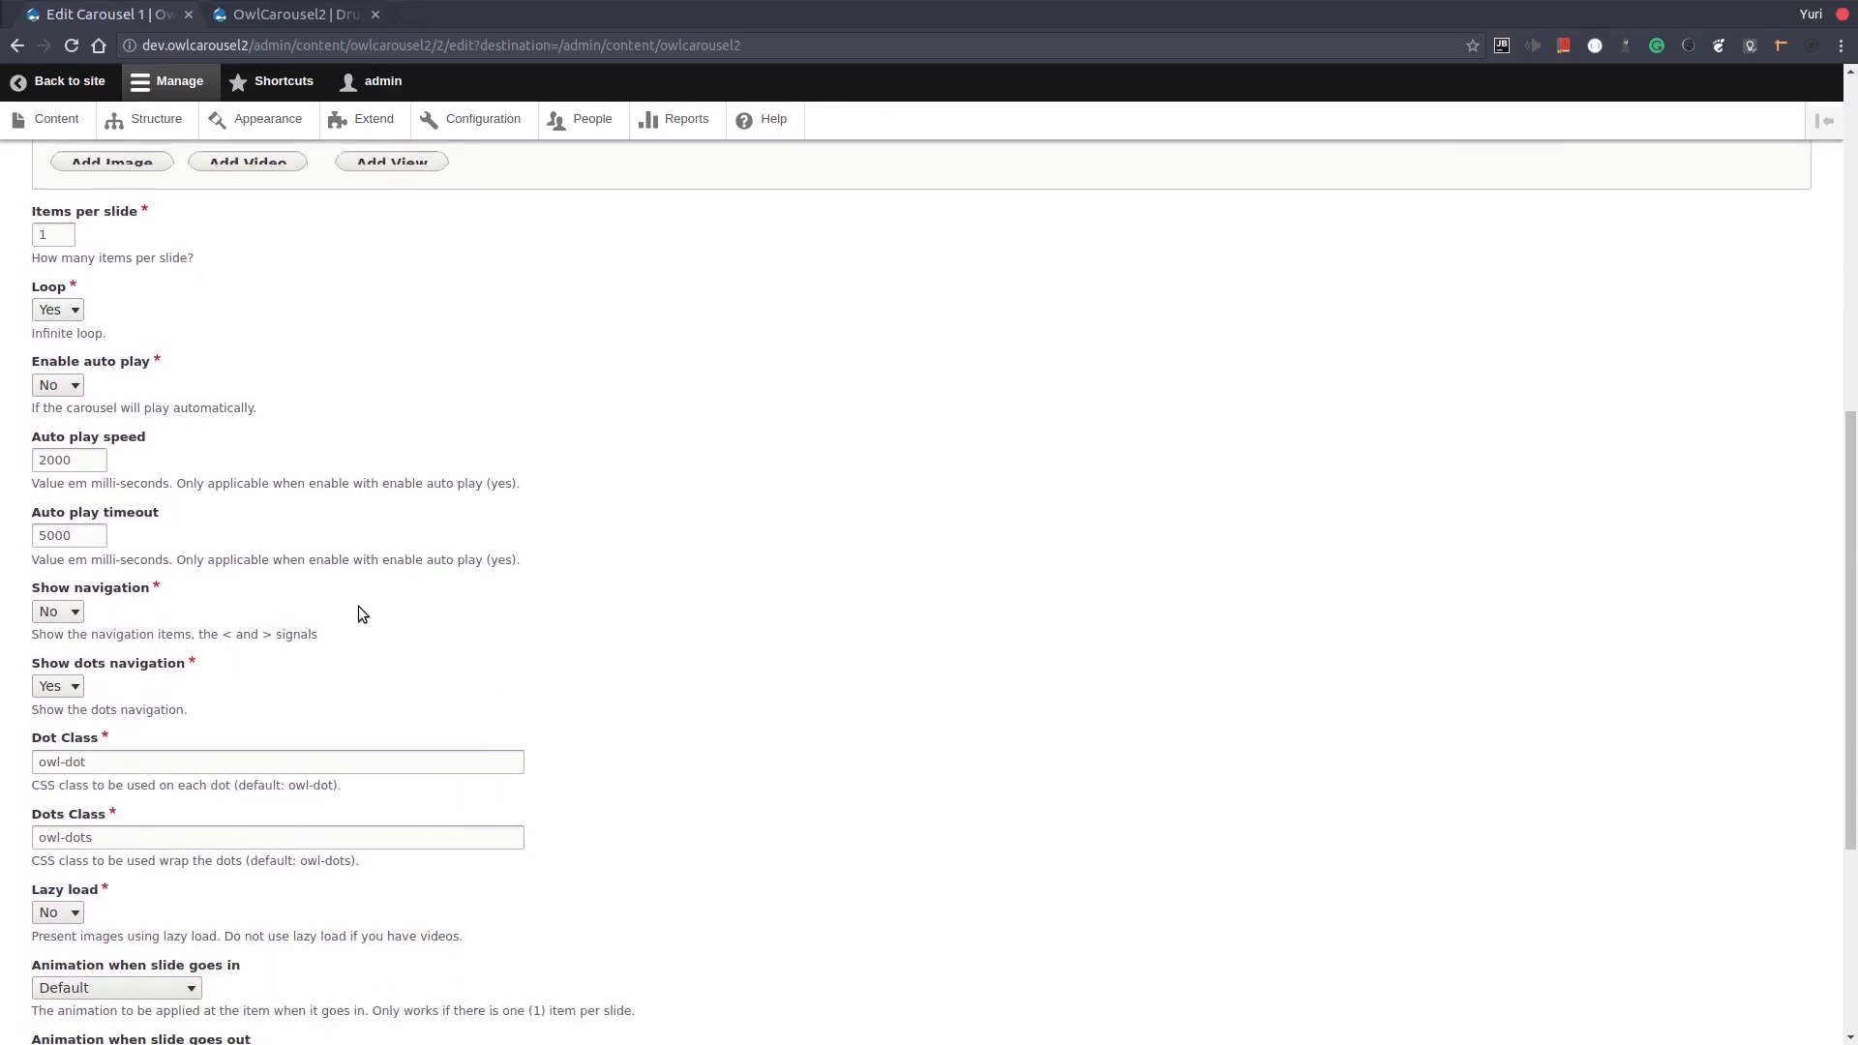
left_click(53, 595)
left_click(50, 616)
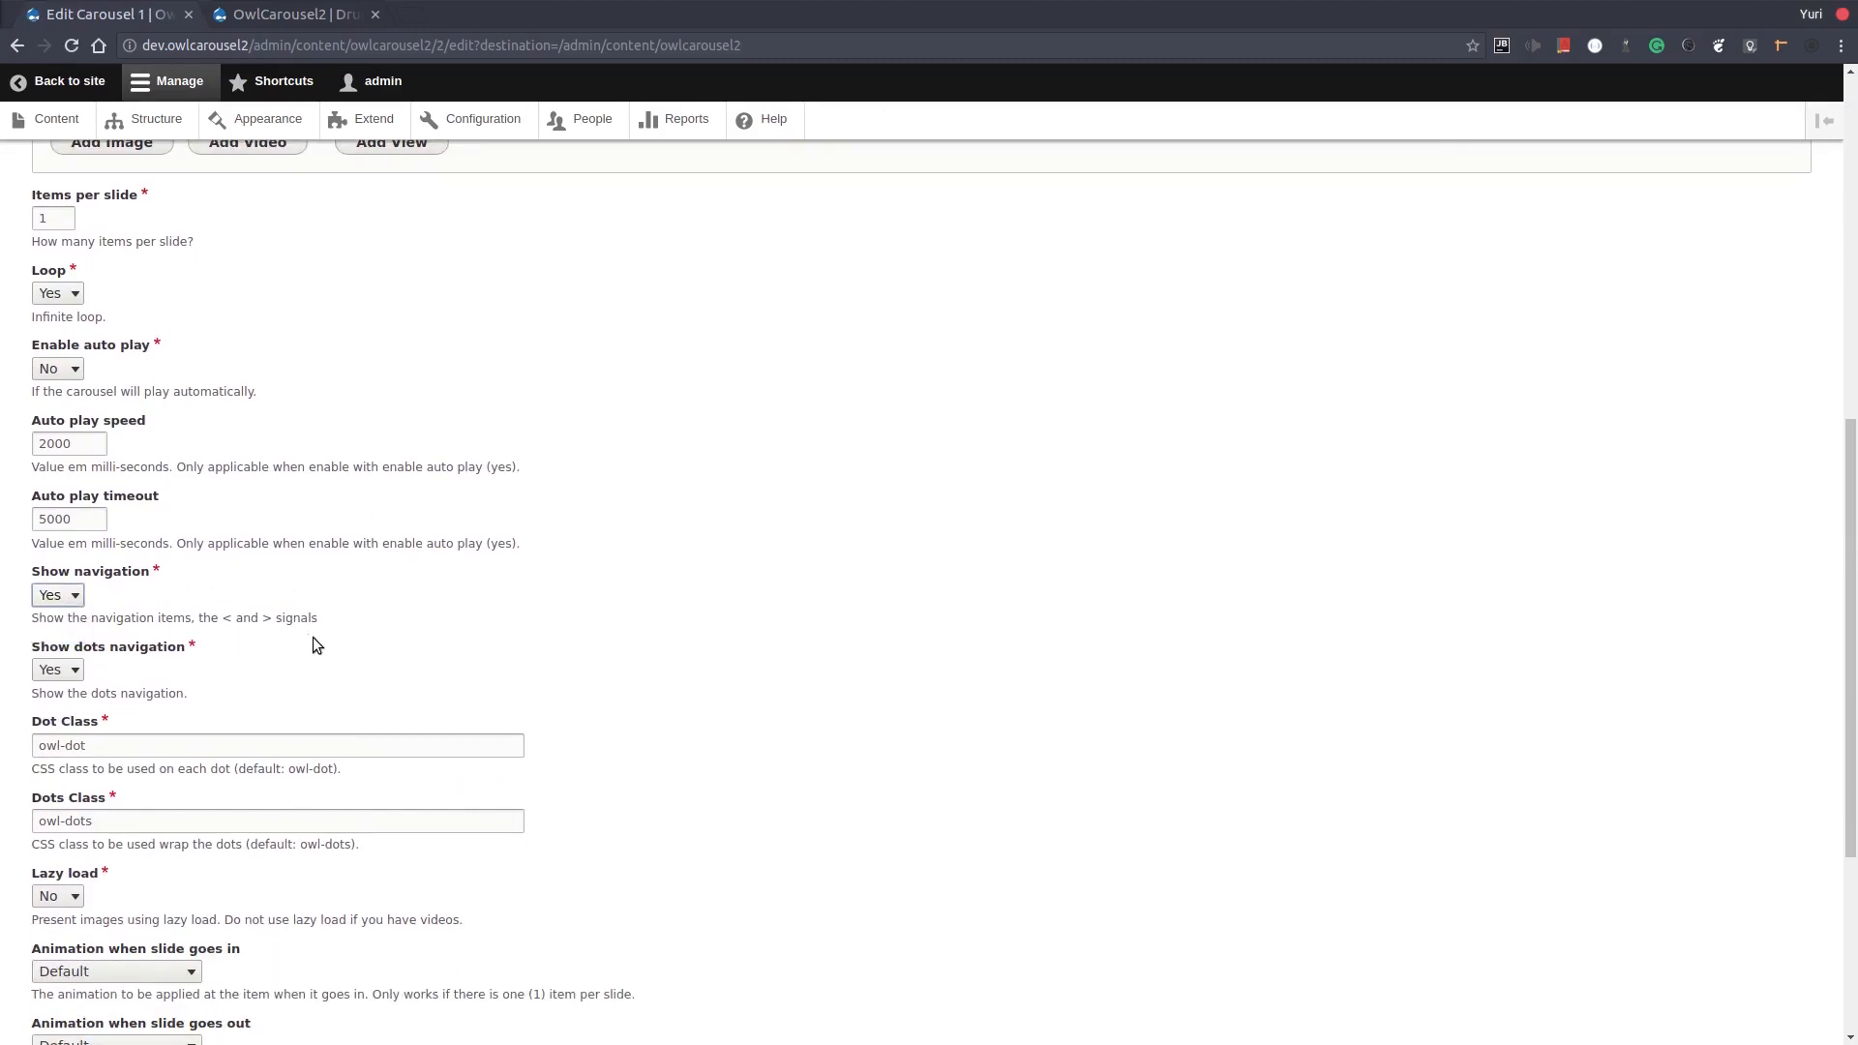
Set Carousel 1's slide-in animation to fadeIn and its slide-out animation to fadeOut, and save the carousel
scroll(311, 638, "down", 1)
scroll(314, 644, "down", 2)
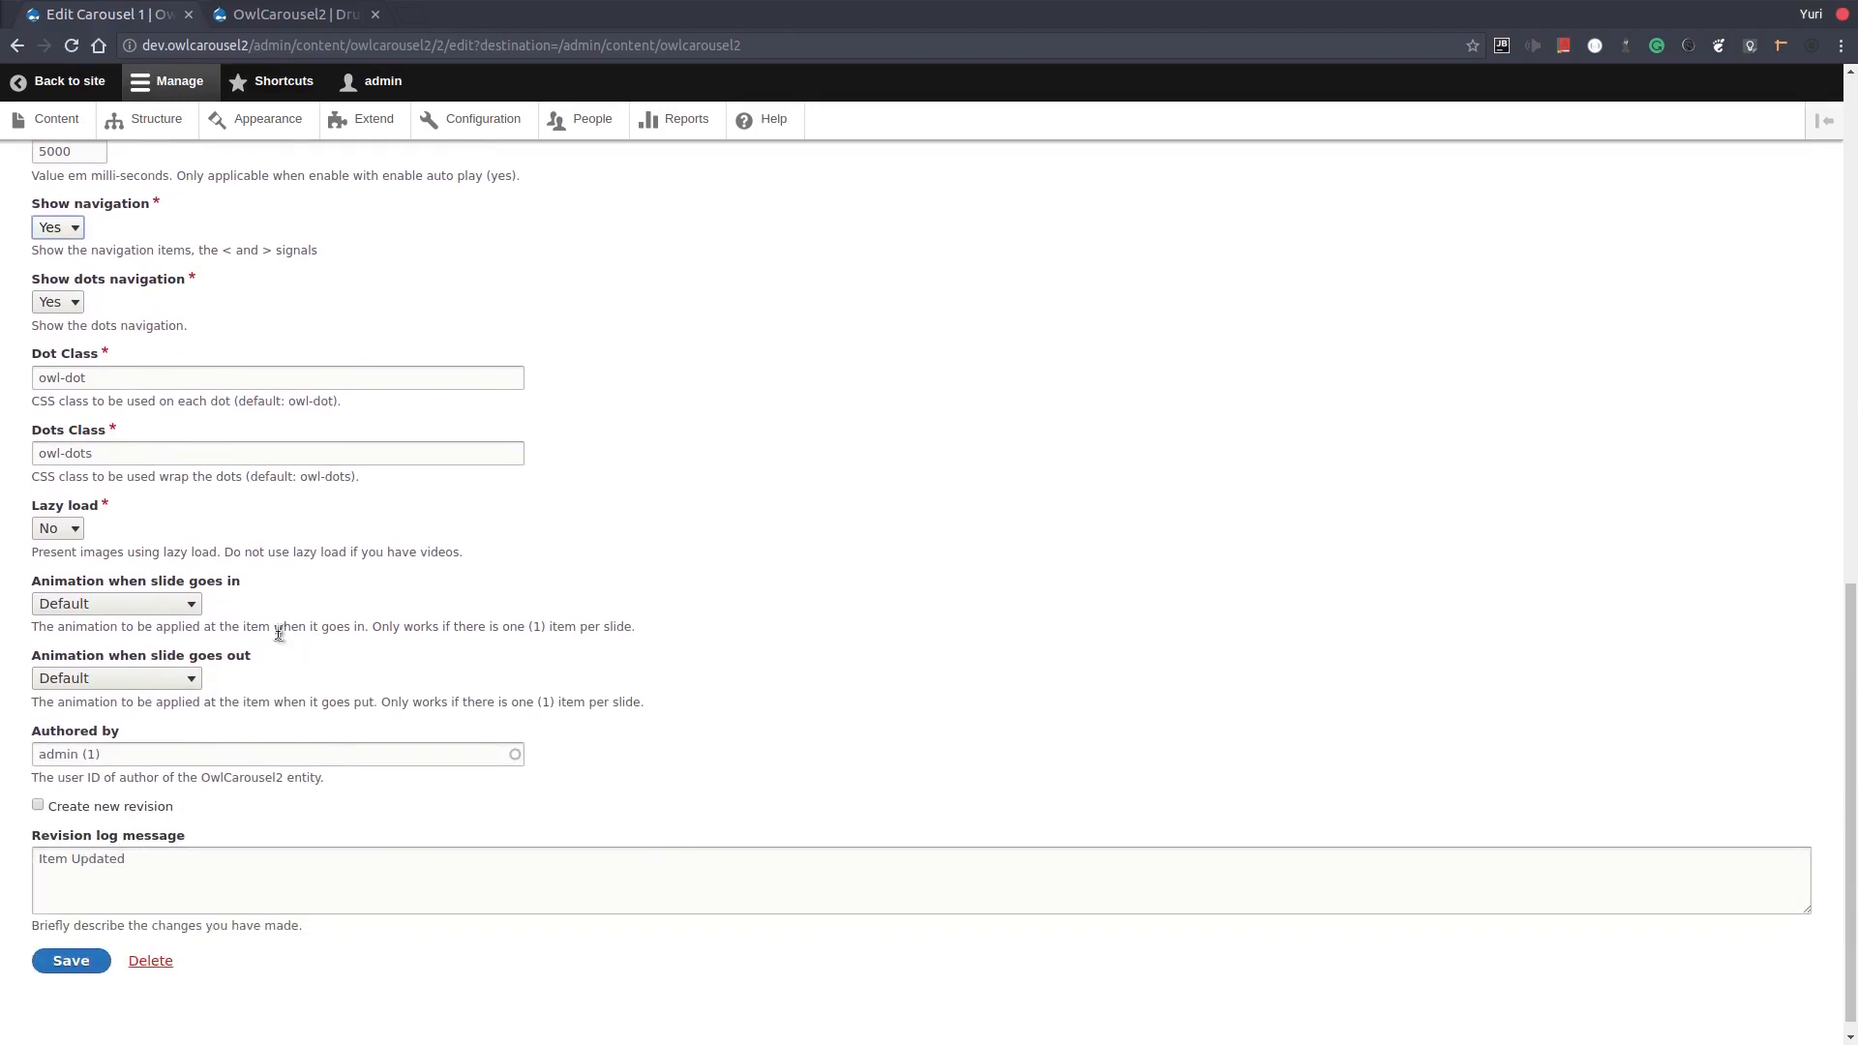
left_click(183, 606)
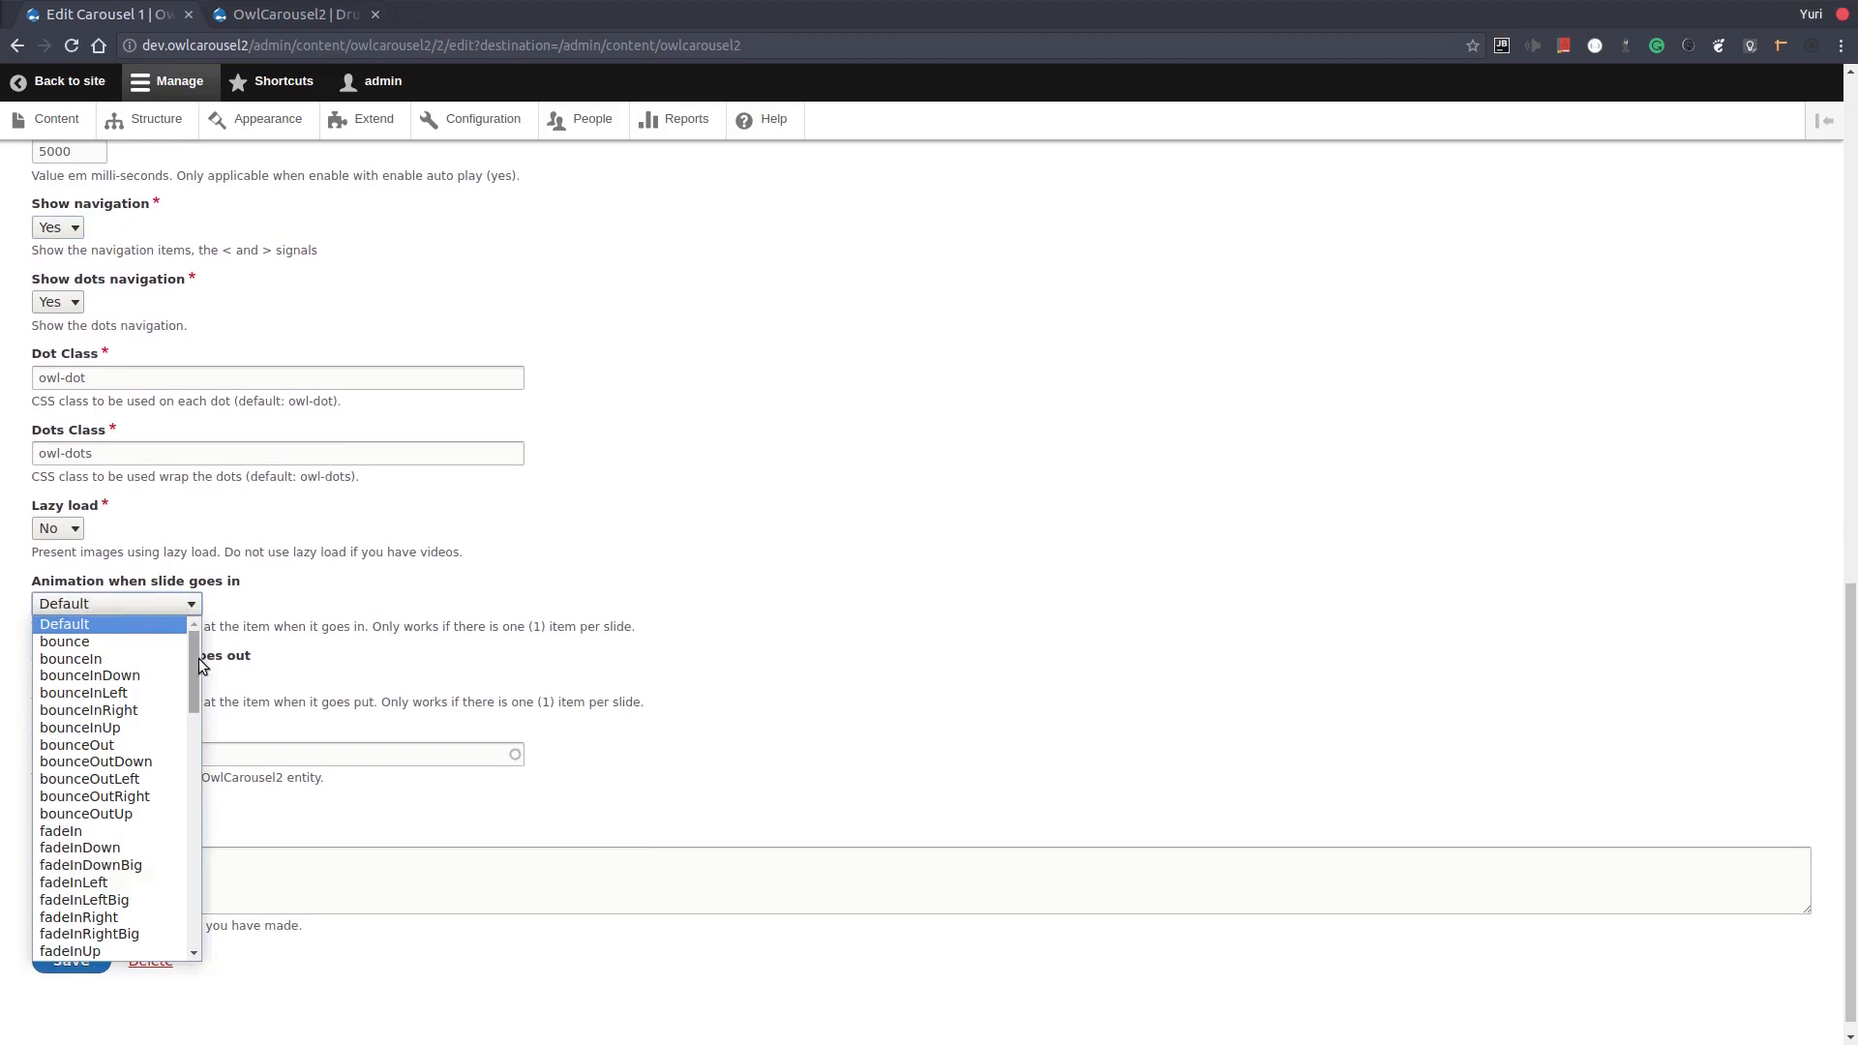
mouse_move(197, 669)
left_mouse_down()
mouse_move(195, 745)
mouse_move(205, 710)
mouse_move(188, 698)
left_mouse_up()
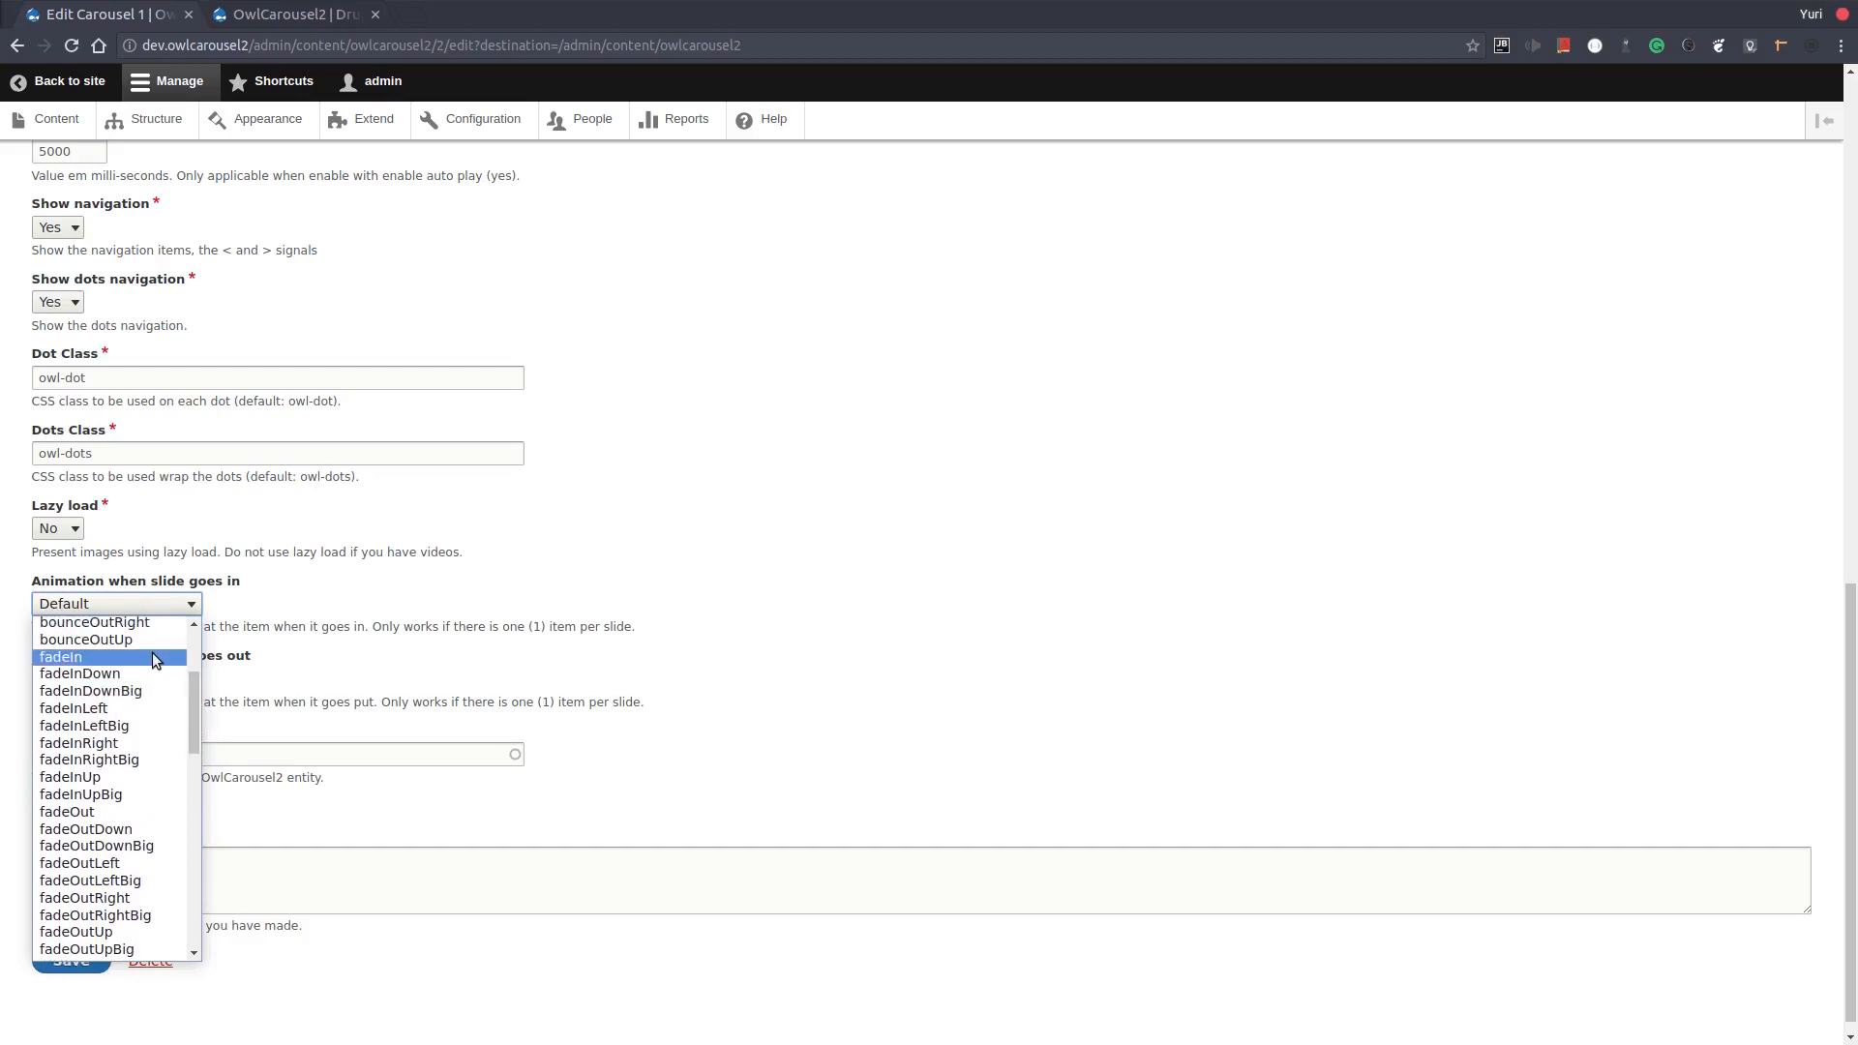
left_click(155, 659)
left_click(176, 684)
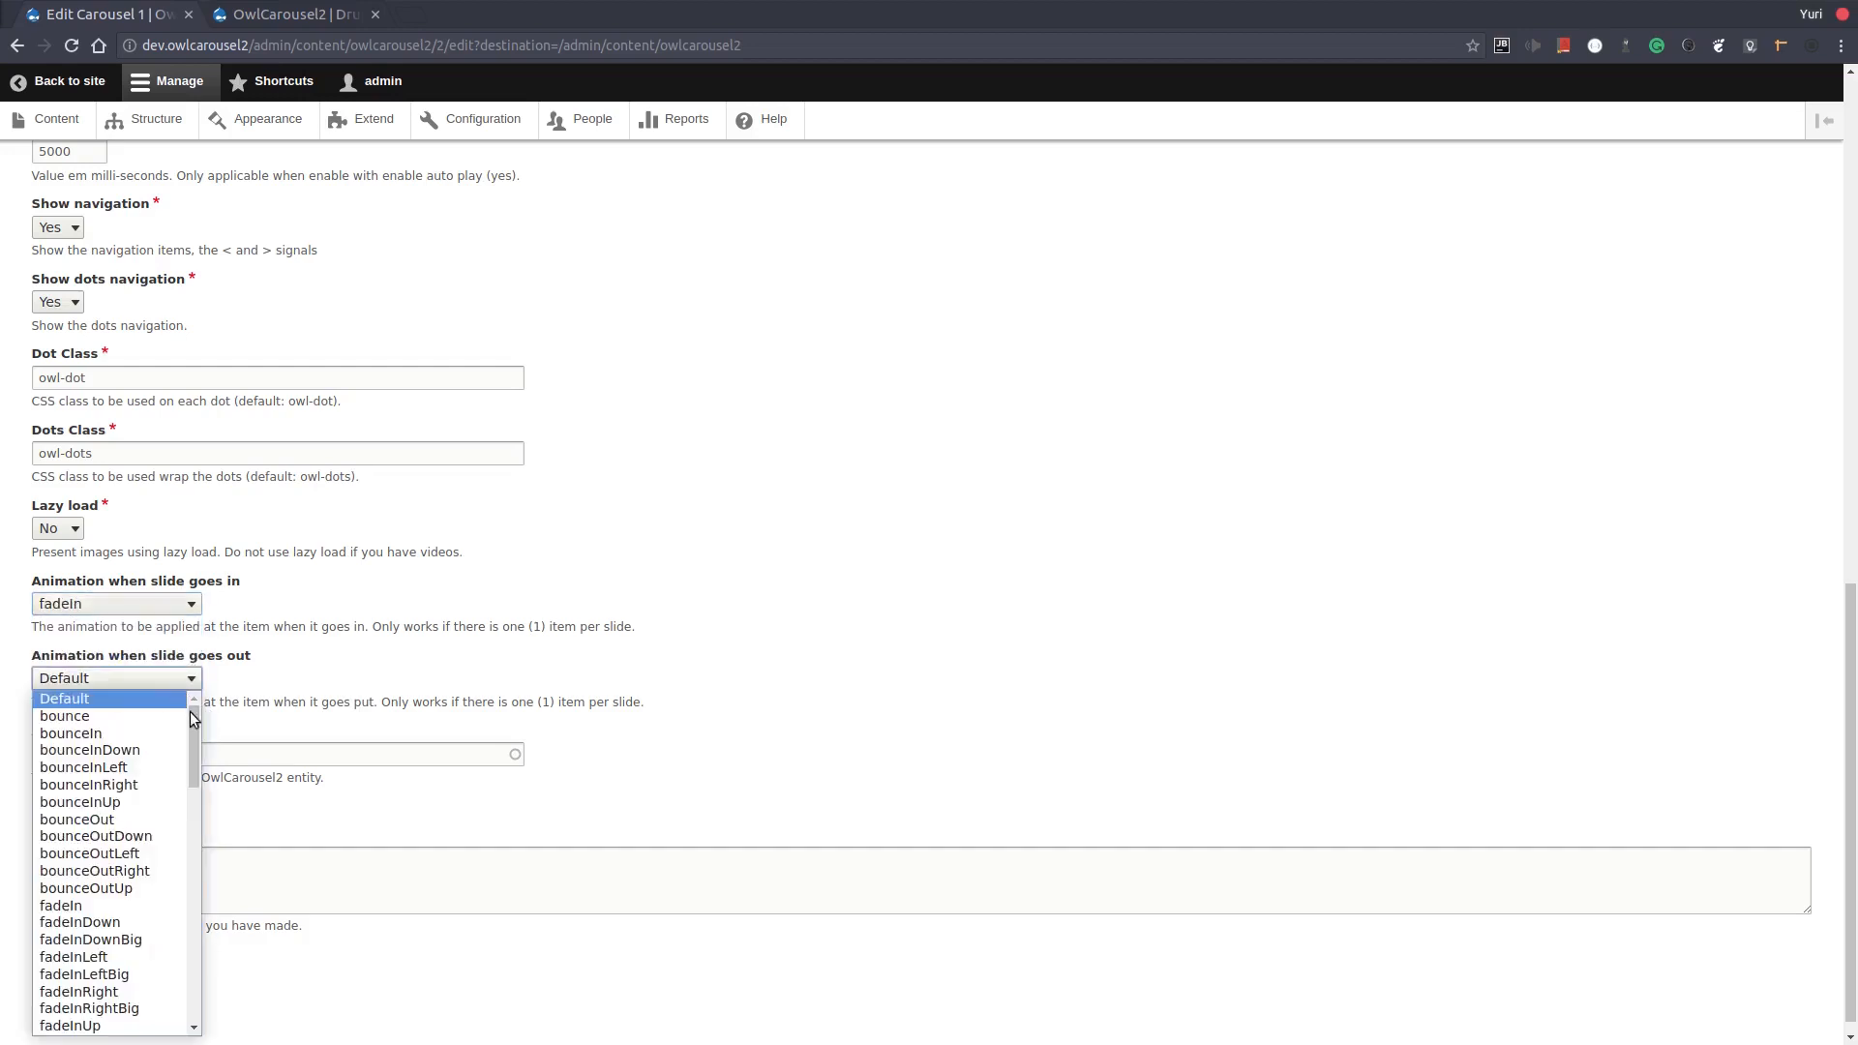
left_click_drag(193, 725, 196, 784)
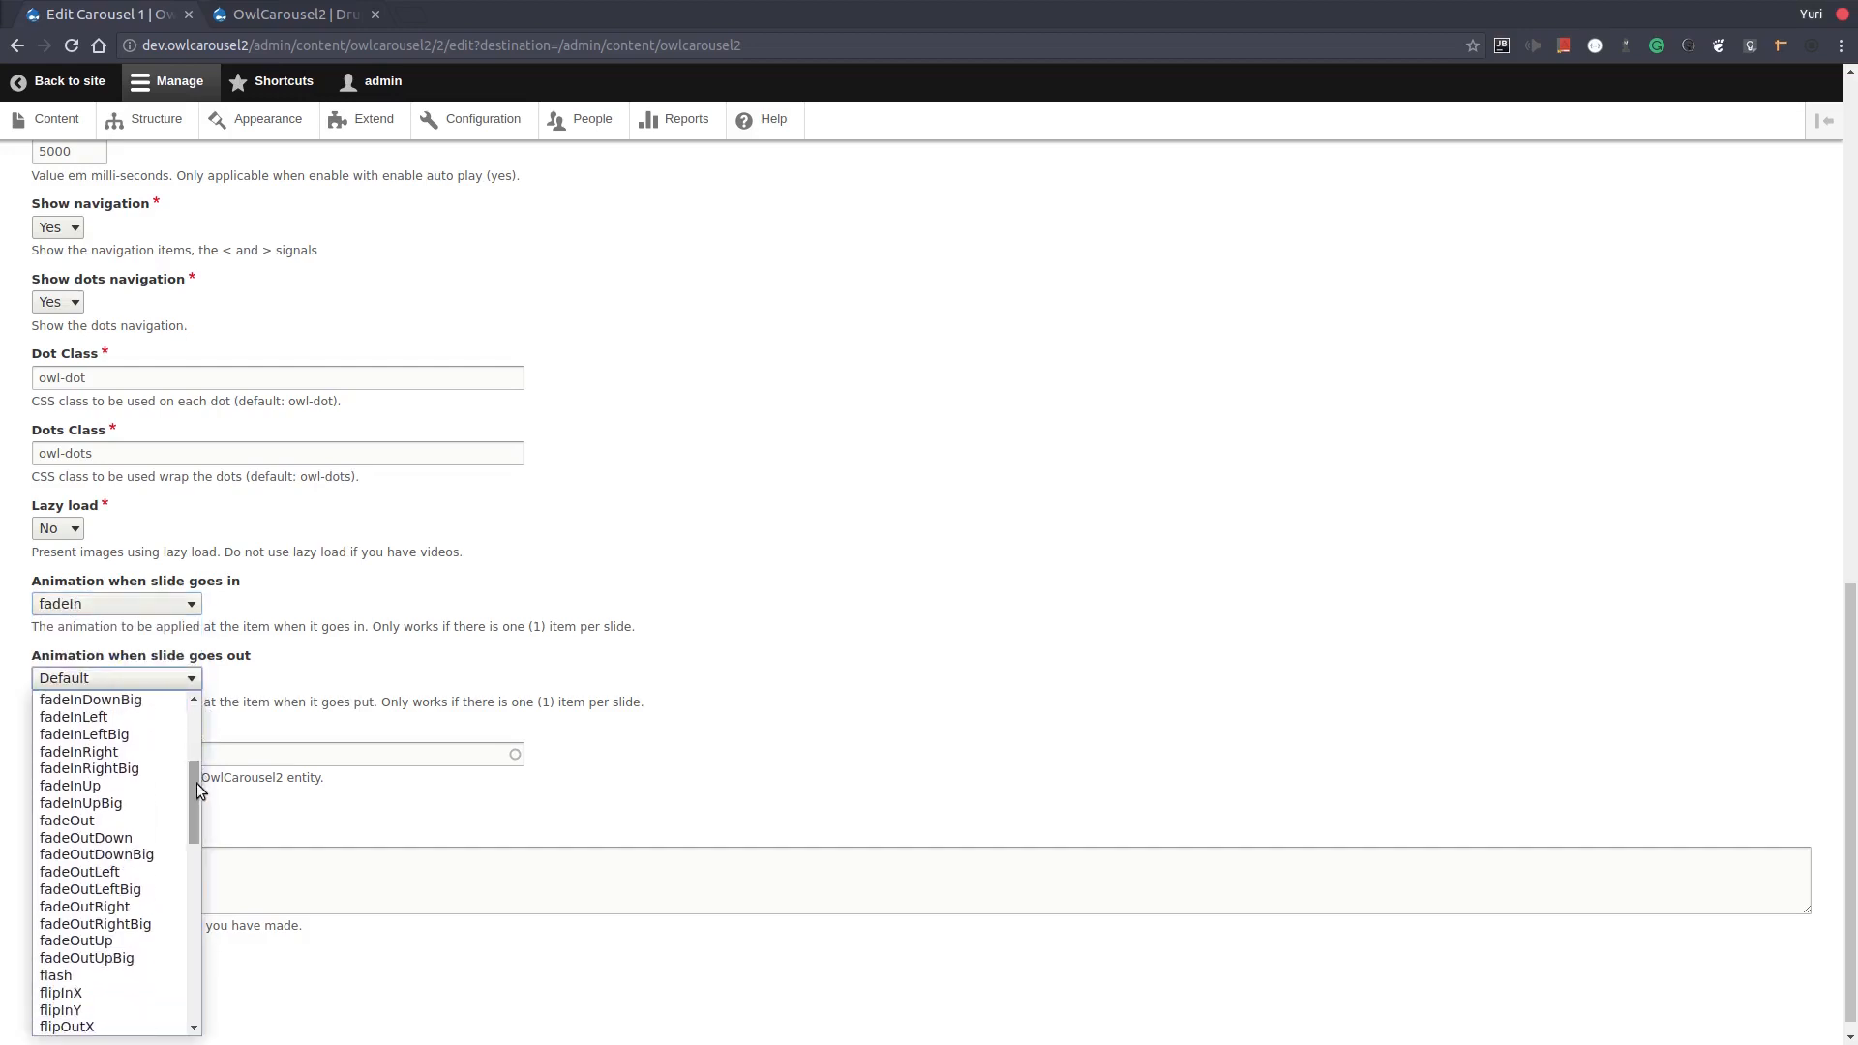
left_click(124, 821)
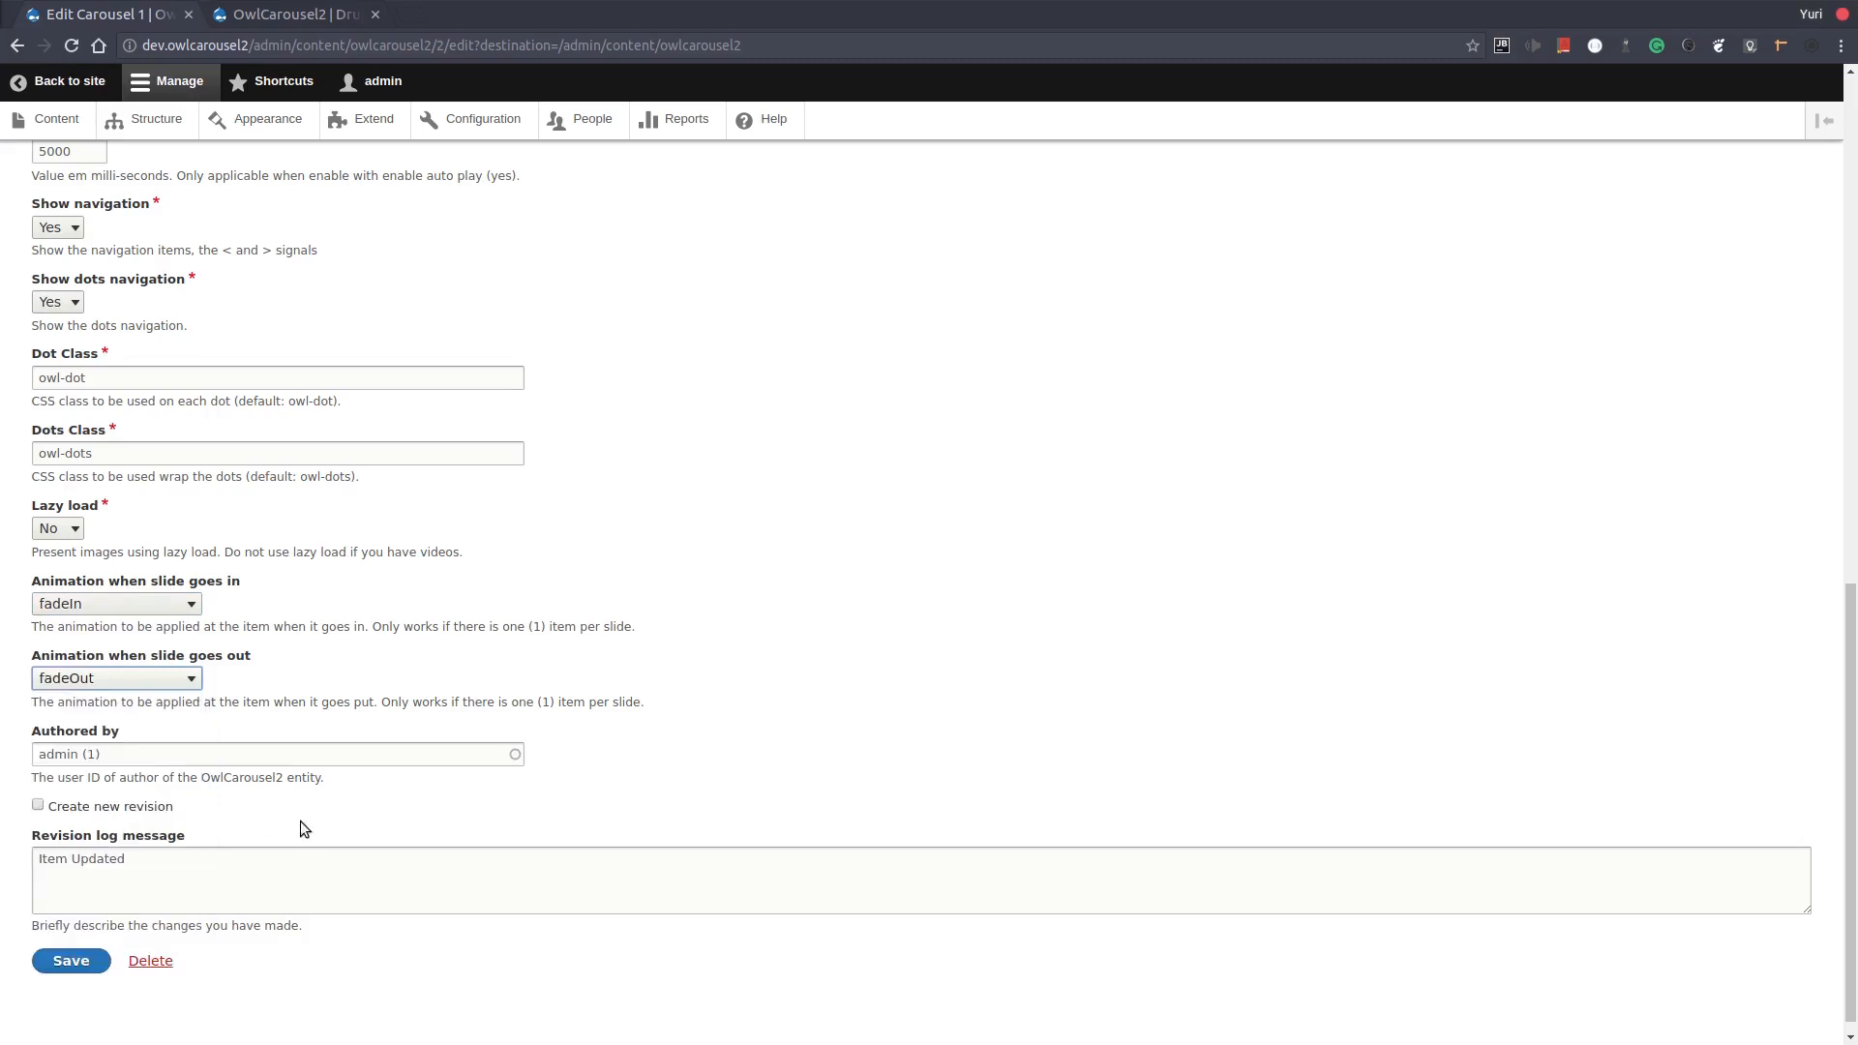
left_click(73, 963)
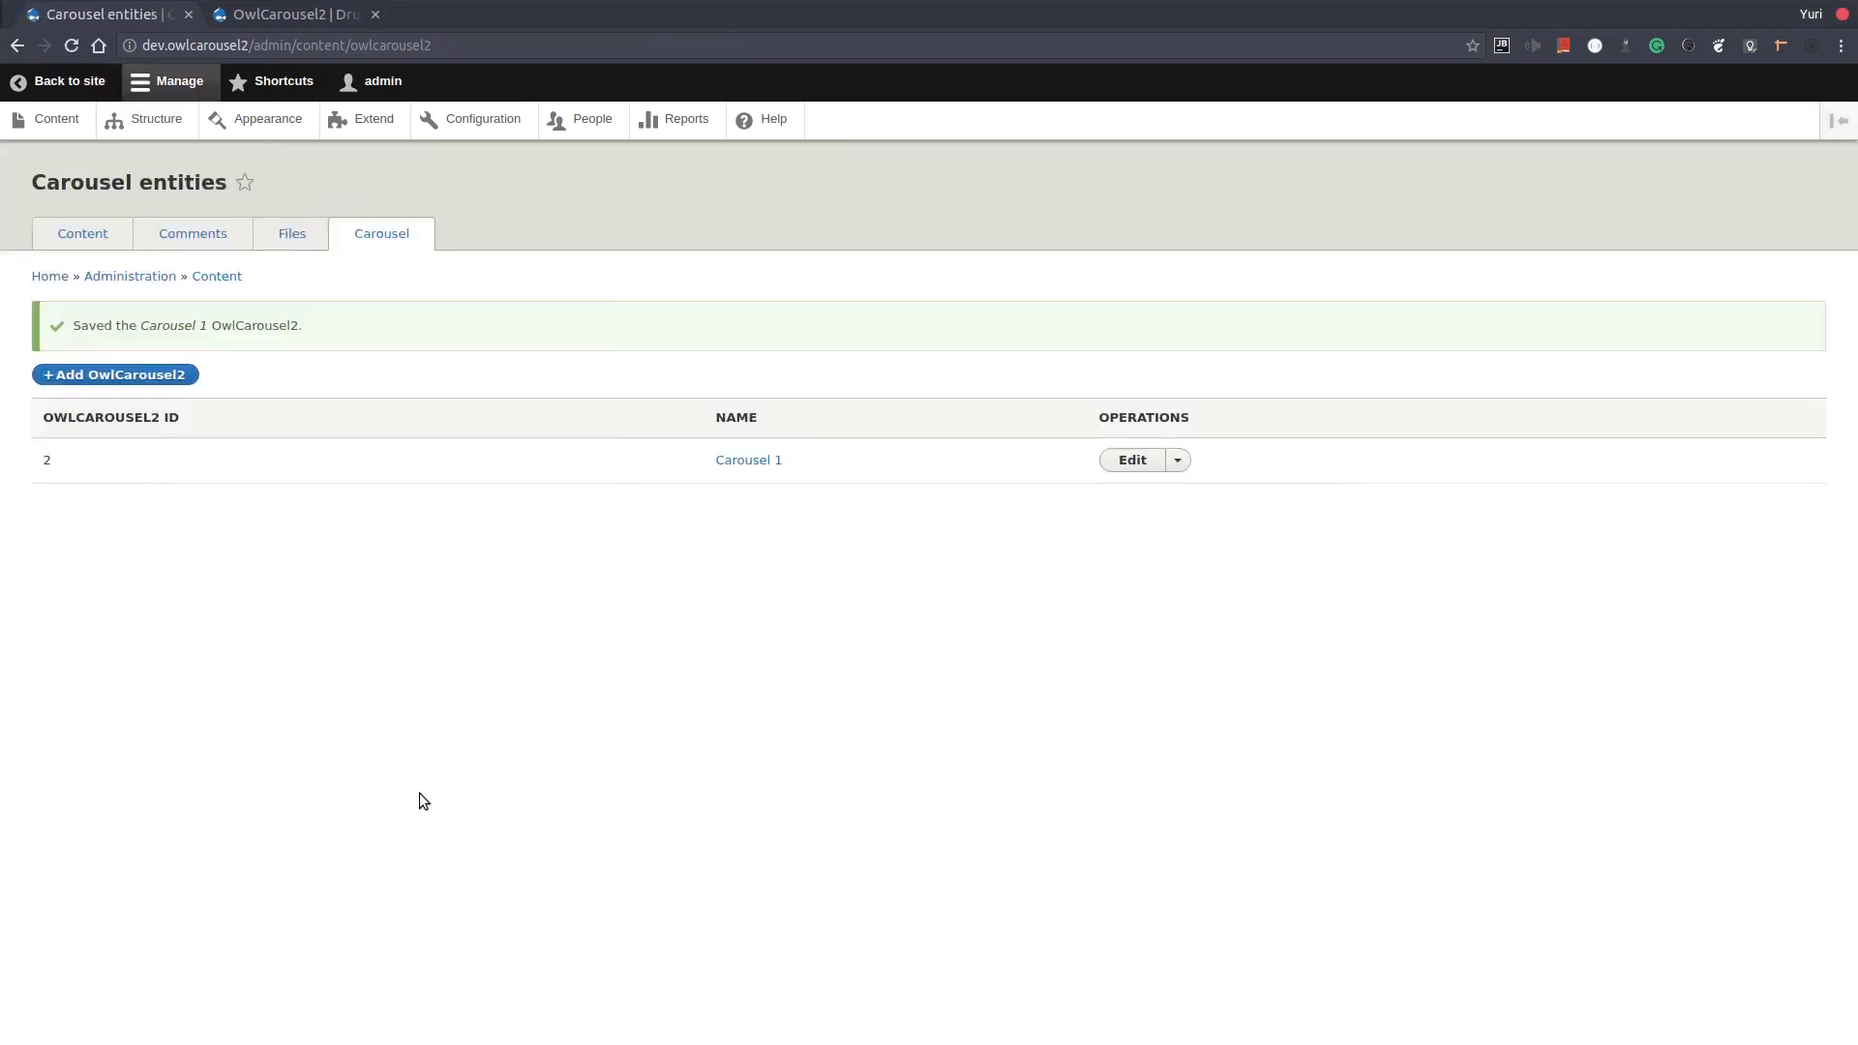
Return to the site's Node 1 page and advance the Carousel block to its last slide with the next arrow to check the fade animation
left_click(69, 81)
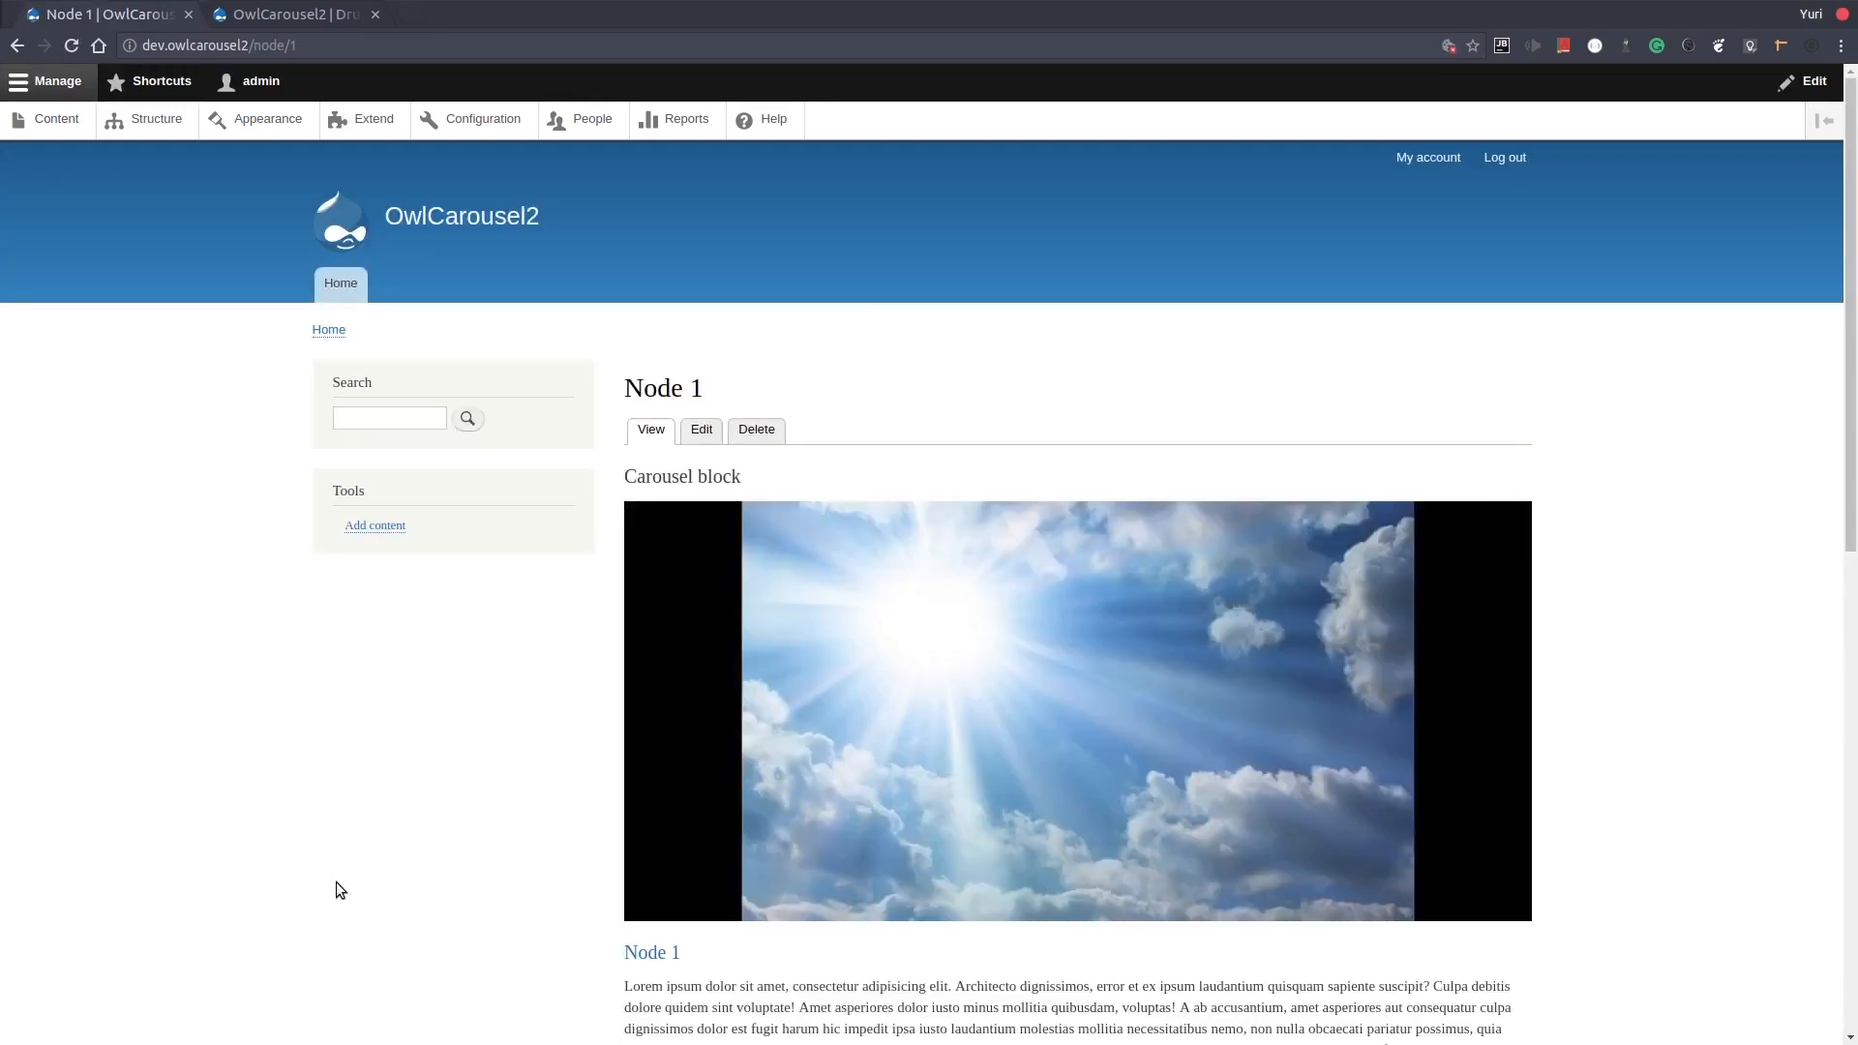
scroll(340, 890, "down", 2)
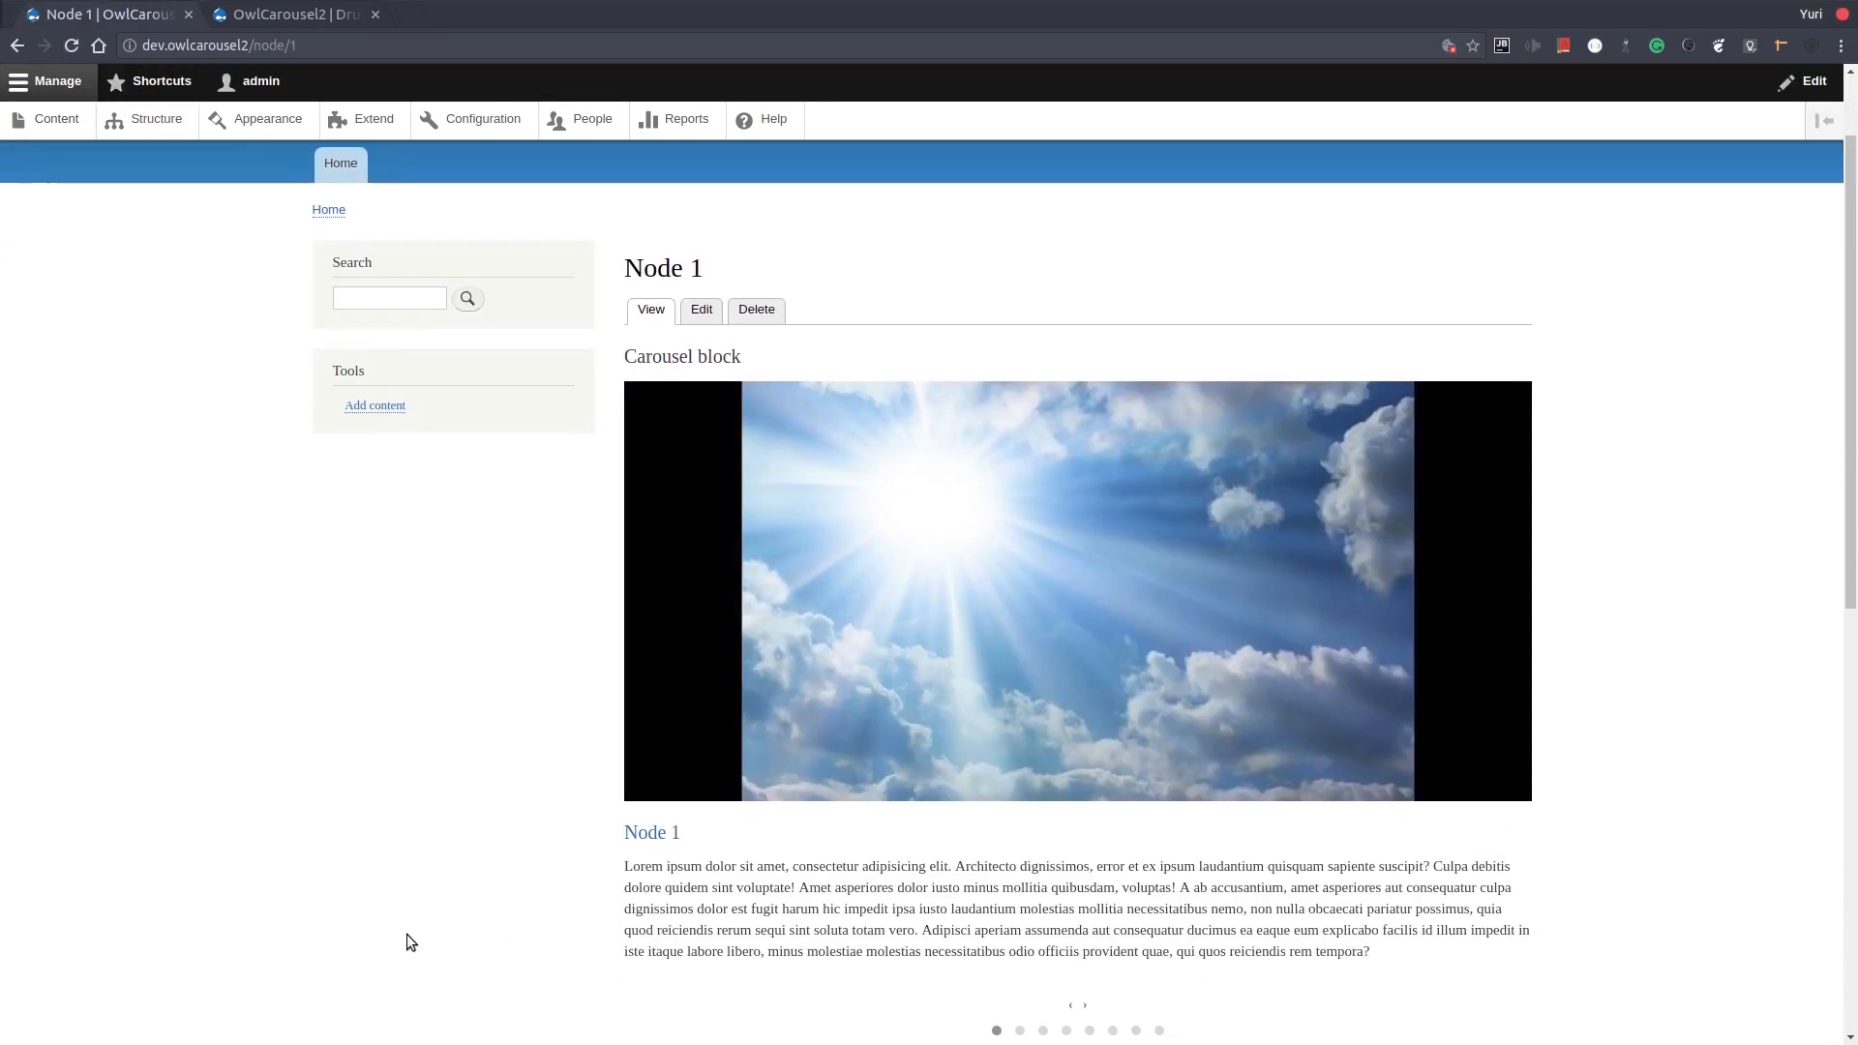
left_click(1085, 1008)
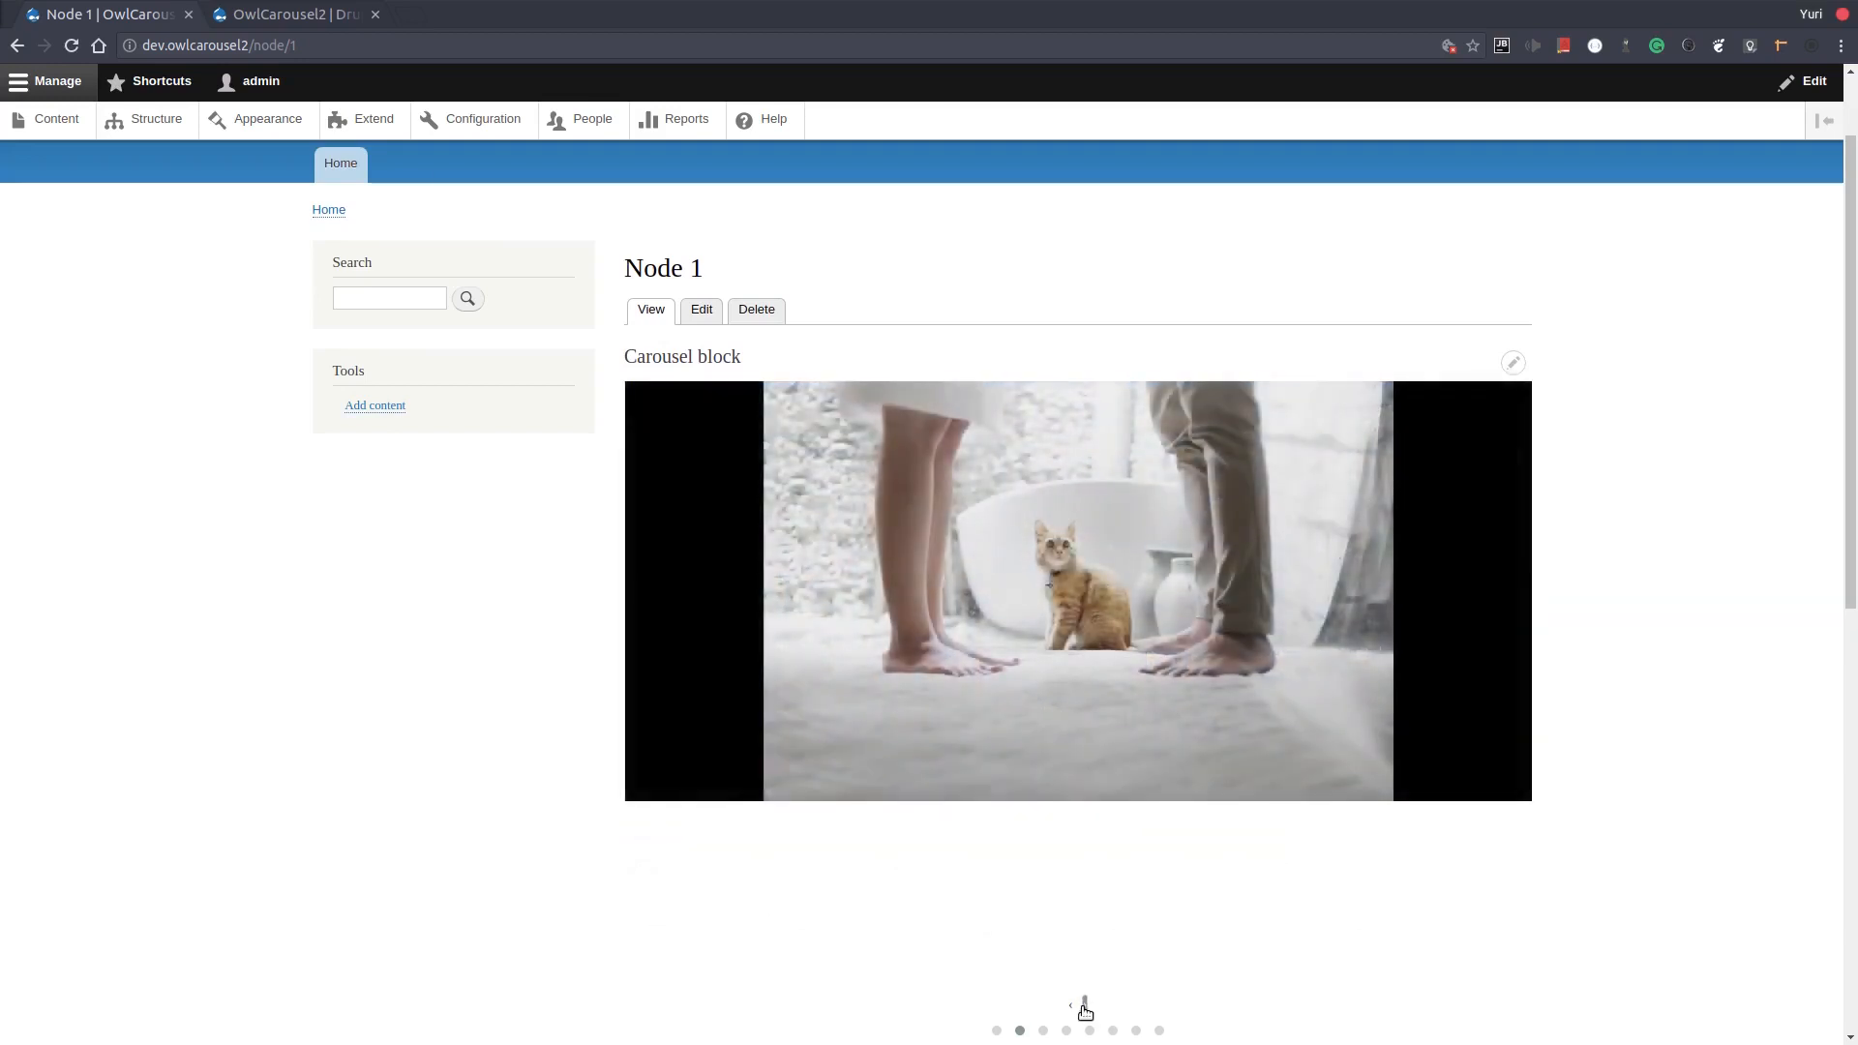
left_click(1085, 1008)
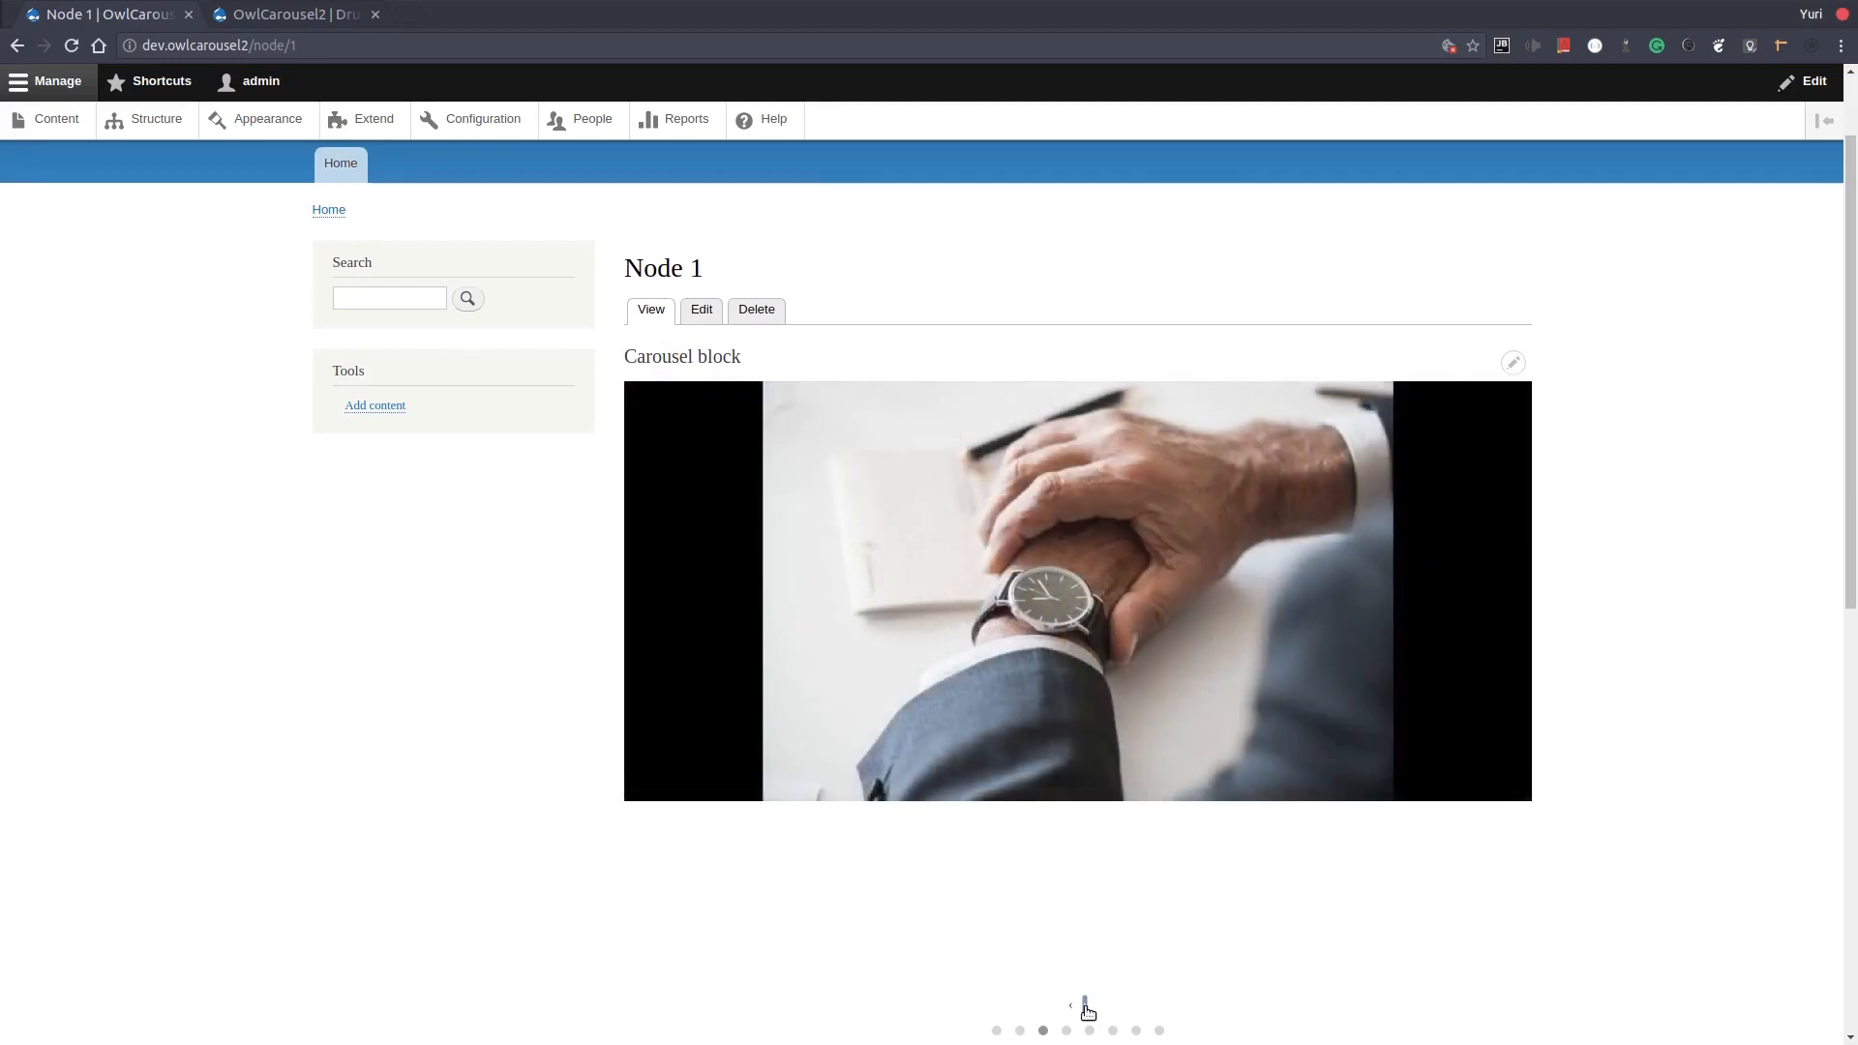
left_click(1085, 1008)
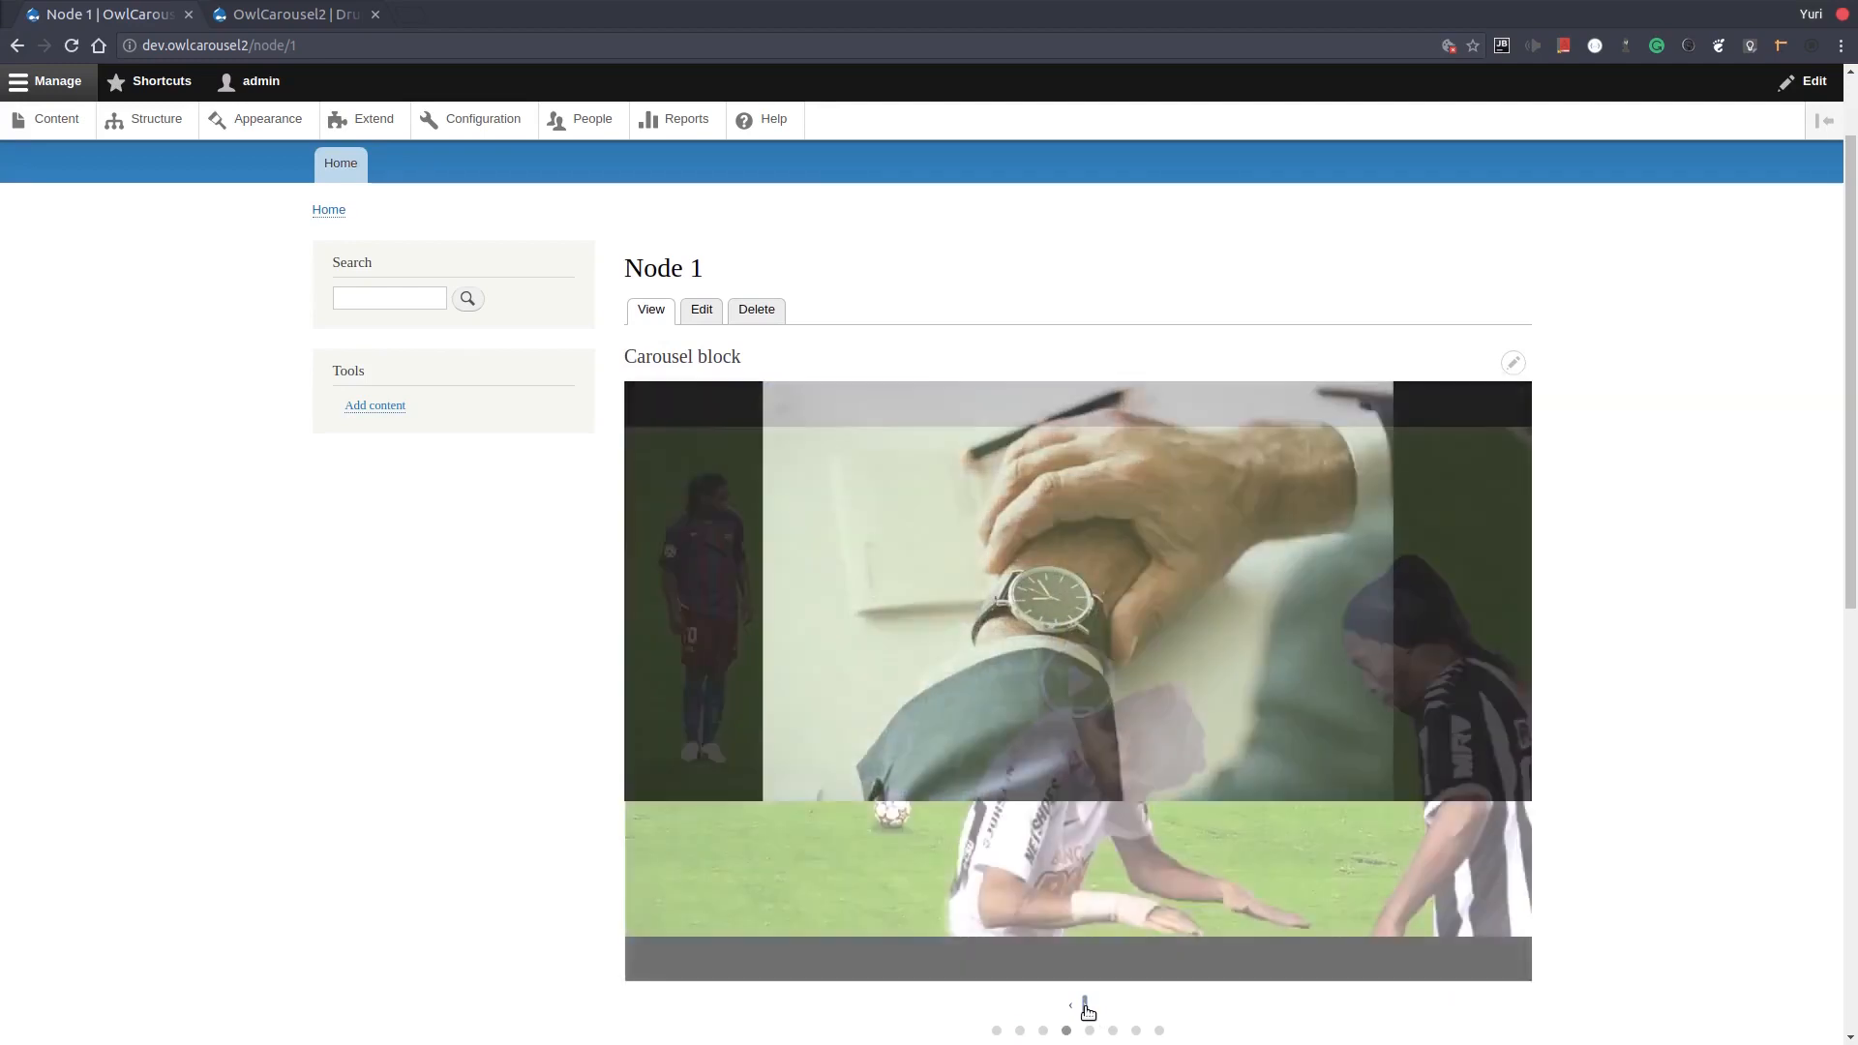
left_click(1086, 1008)
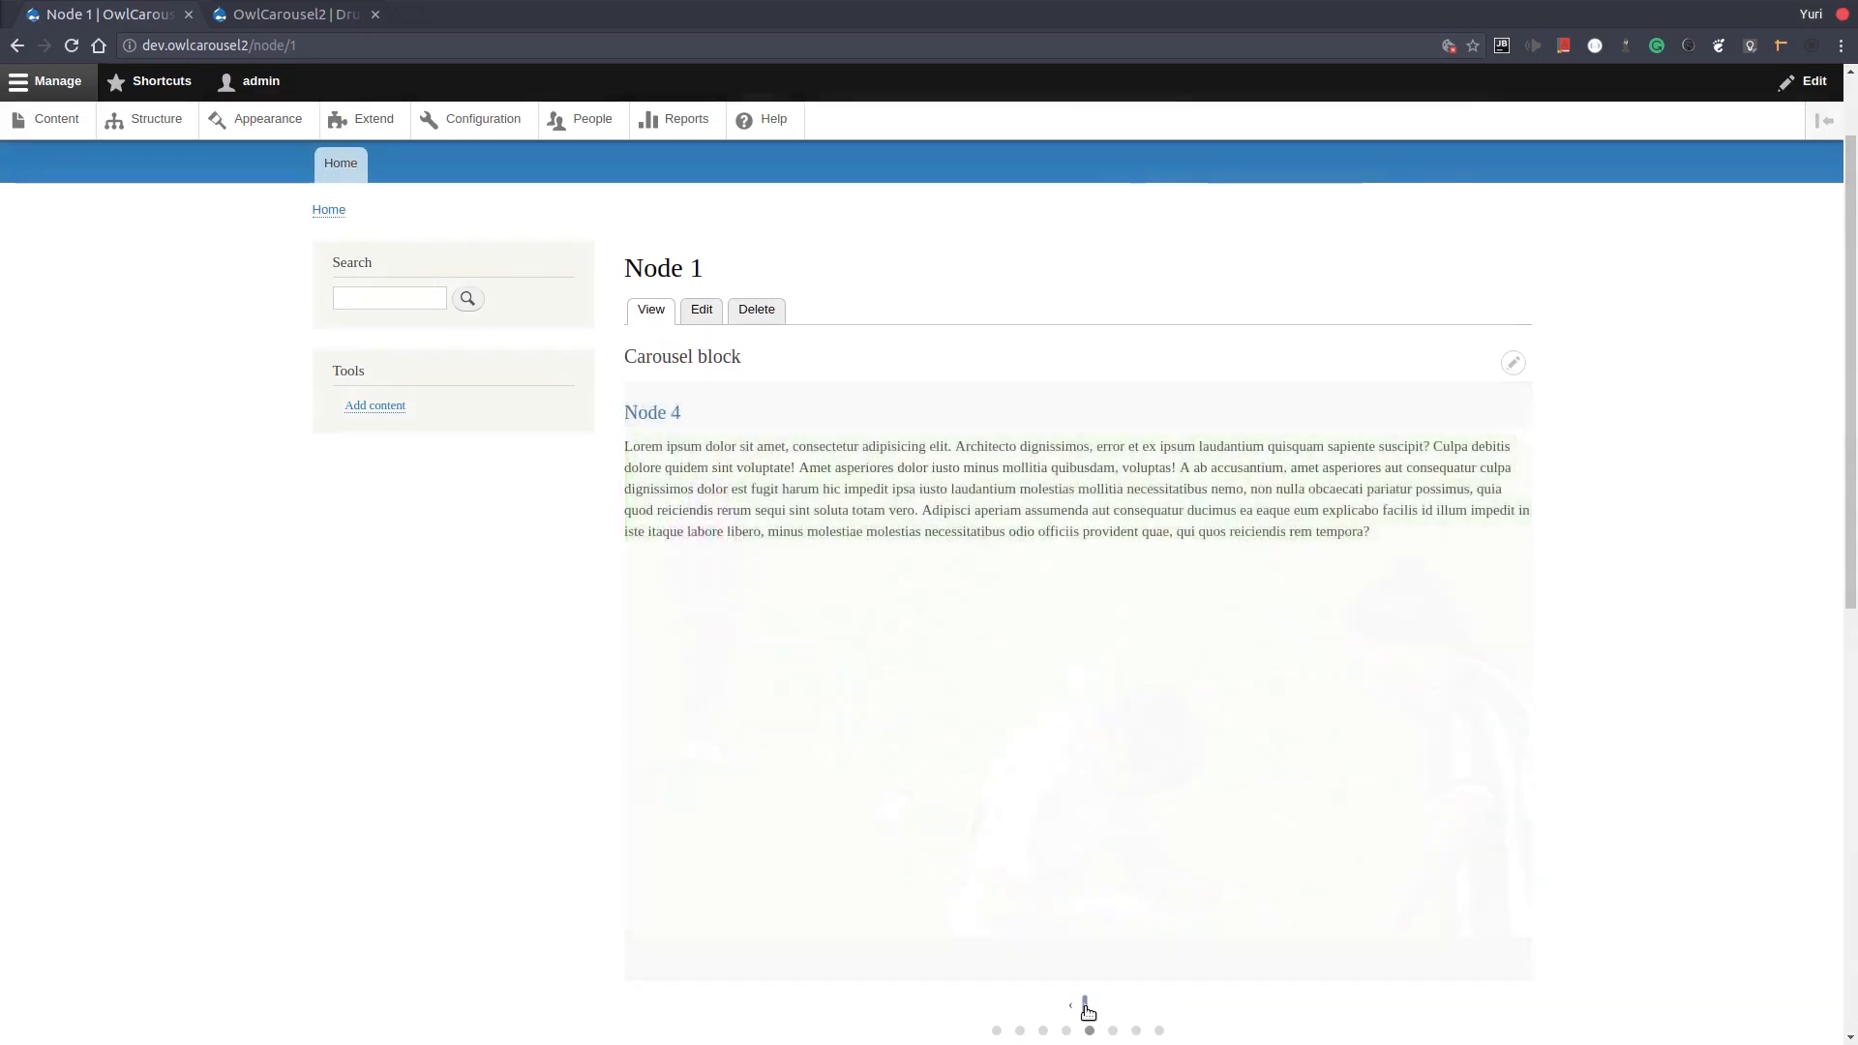
left_click(1086, 1008)
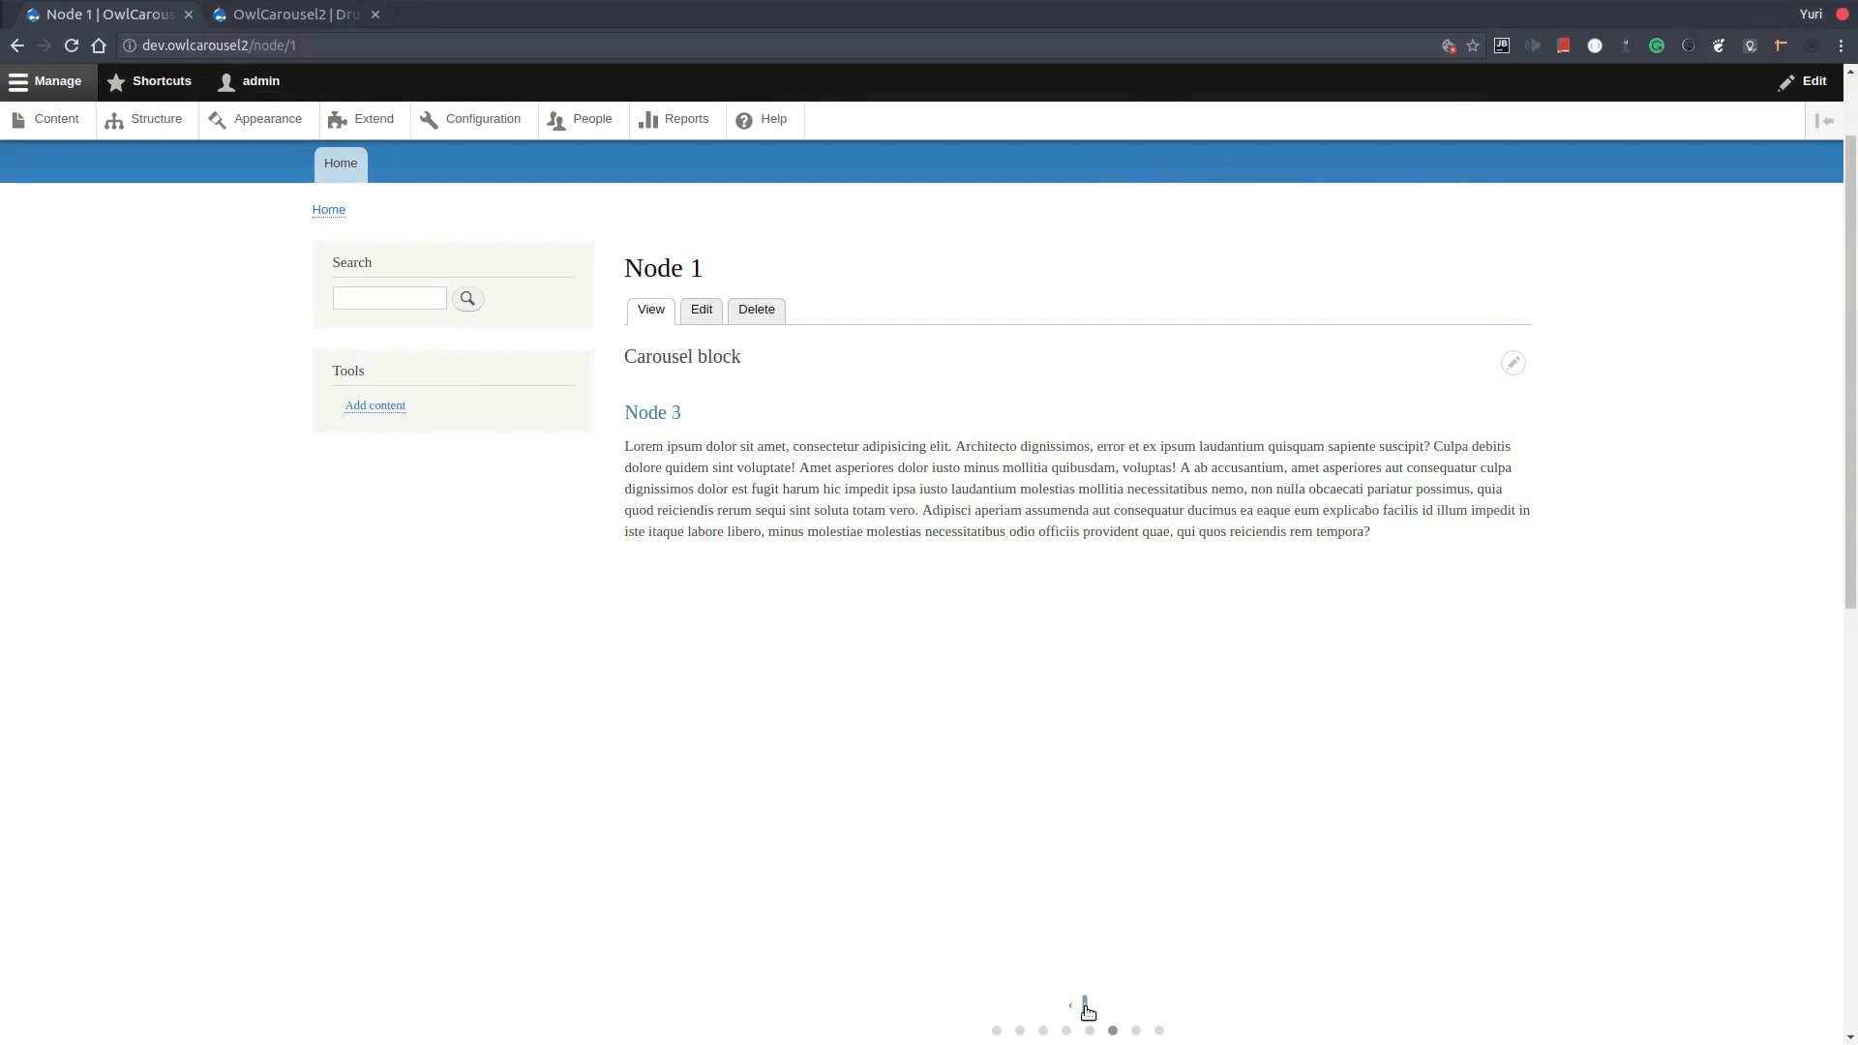
left_click(1086, 1008)
left_click(1086, 1008)
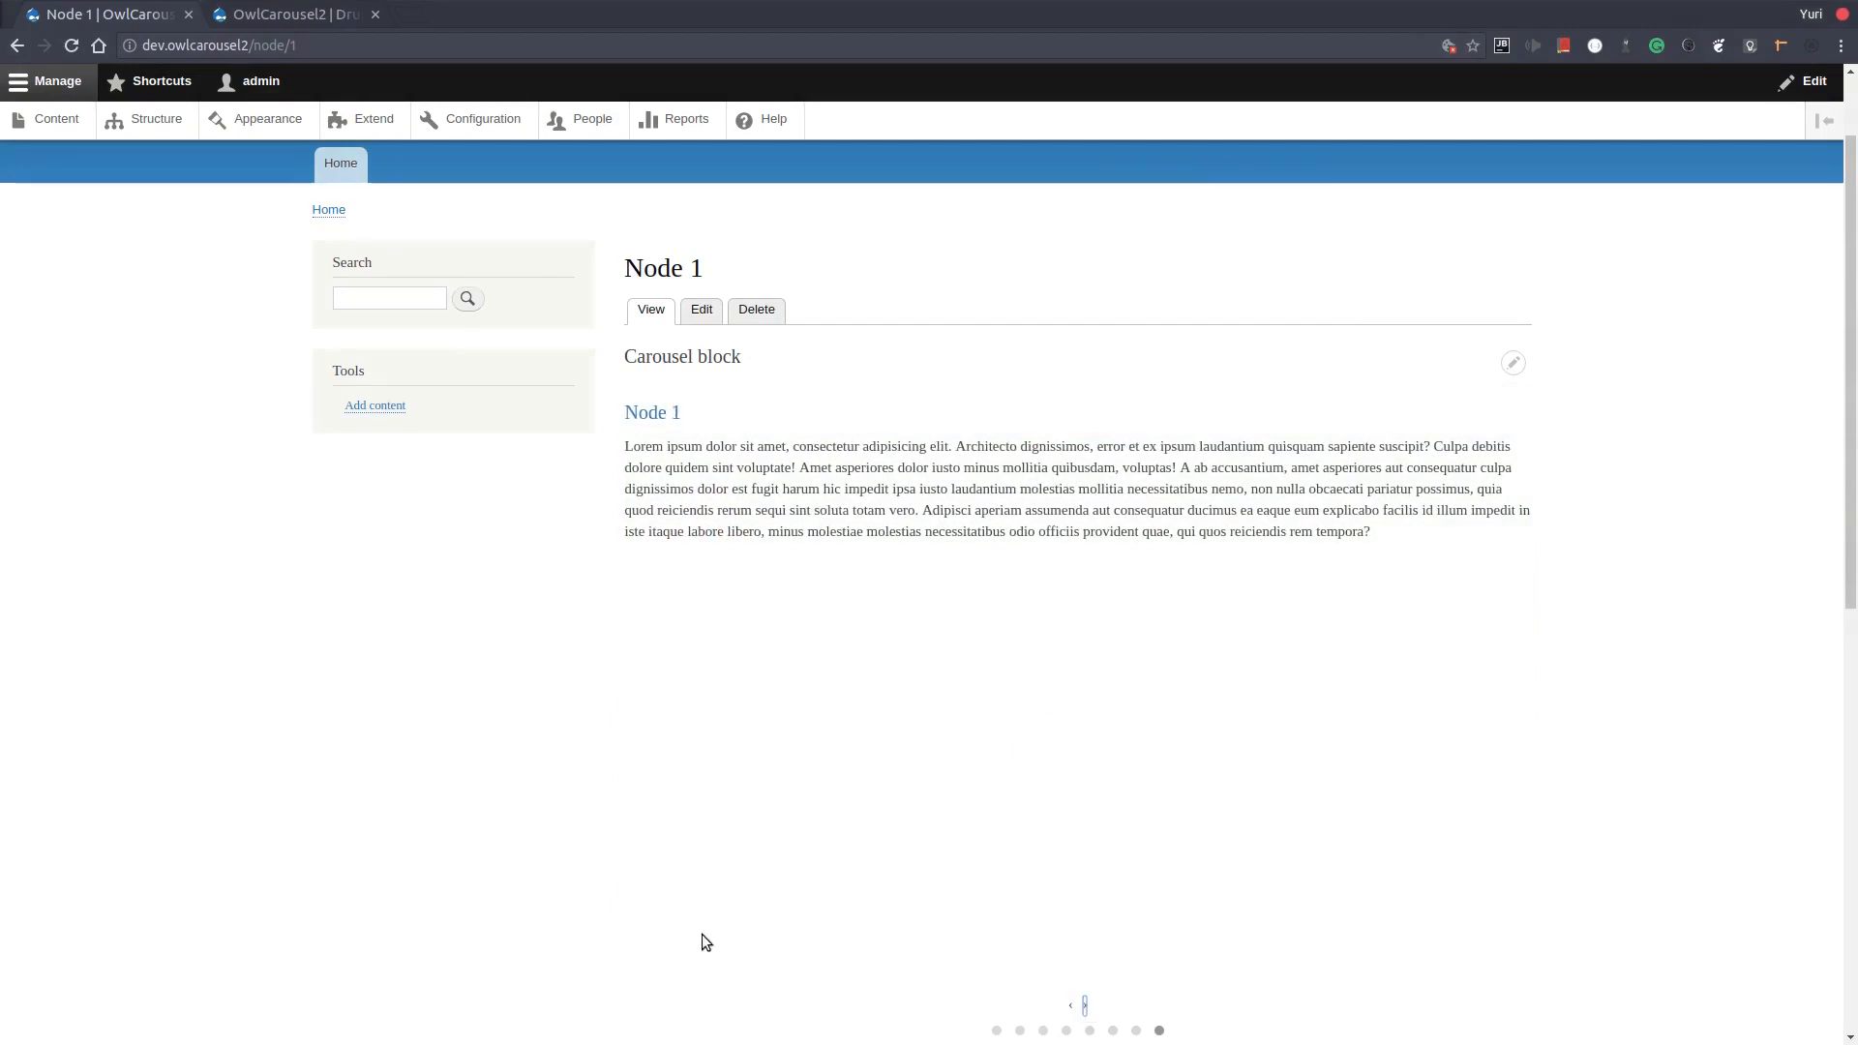